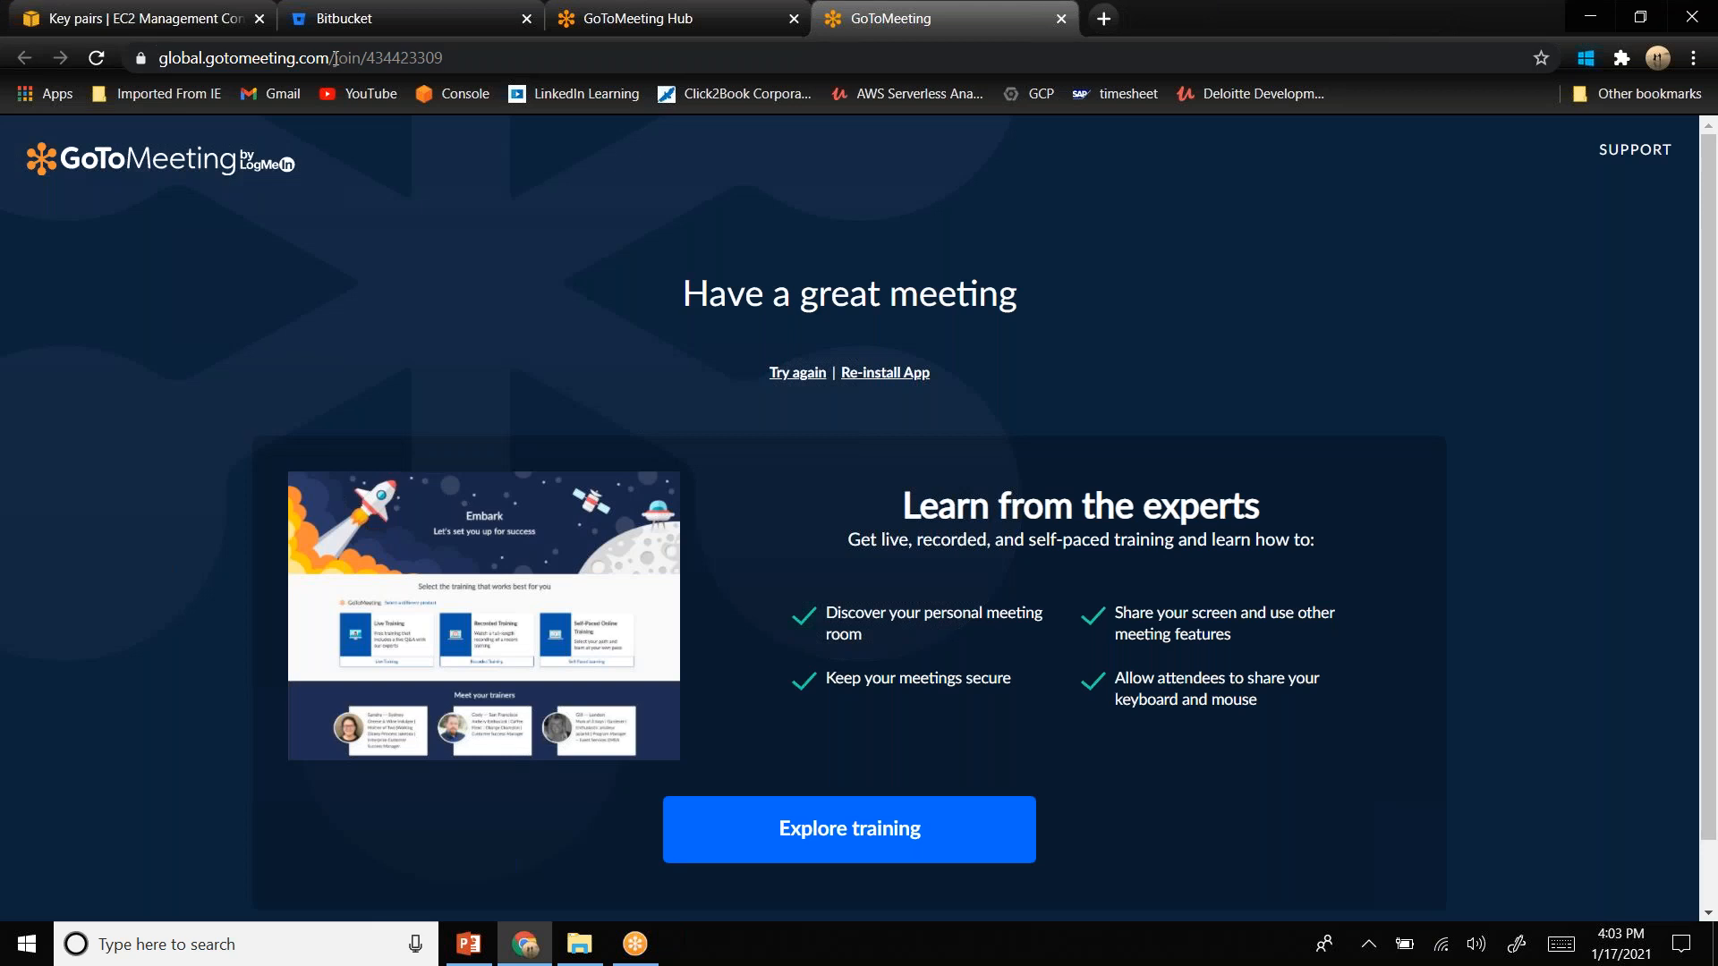
- Terminate the running Php-Application instance in the EC2 console and remove the running-state filter from the instance list
{"action": "left_click", "coordinate": [148, 18]}
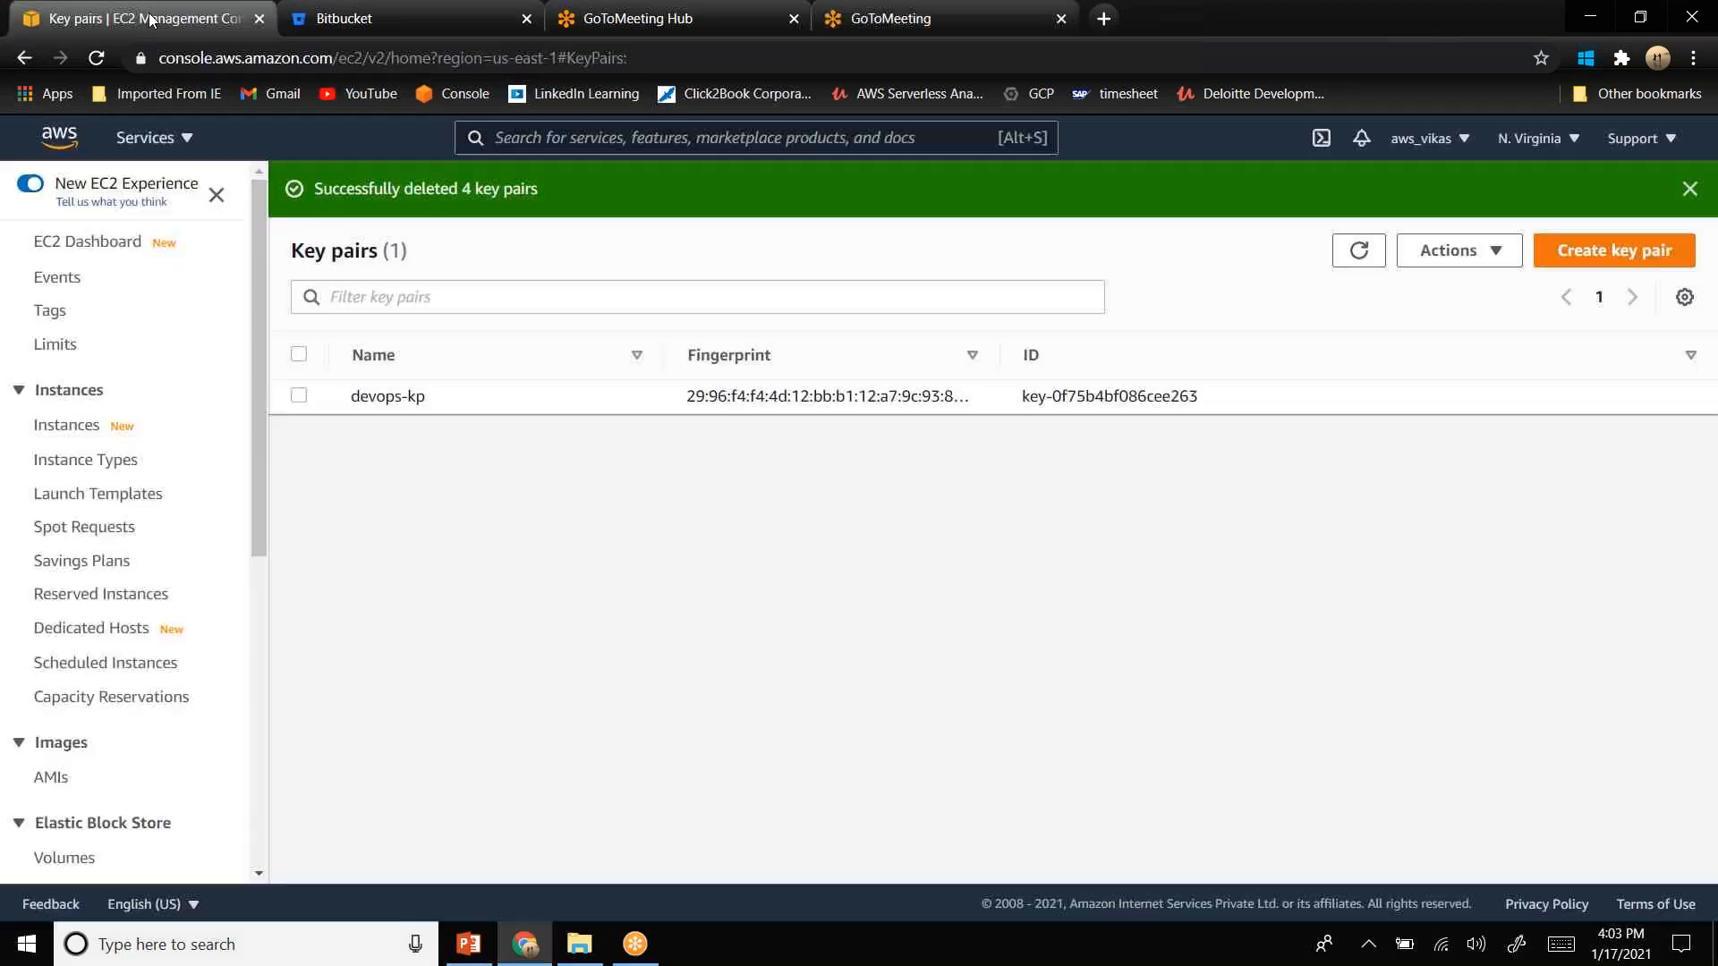
{"action": "left_click", "coordinate": [97, 250]}
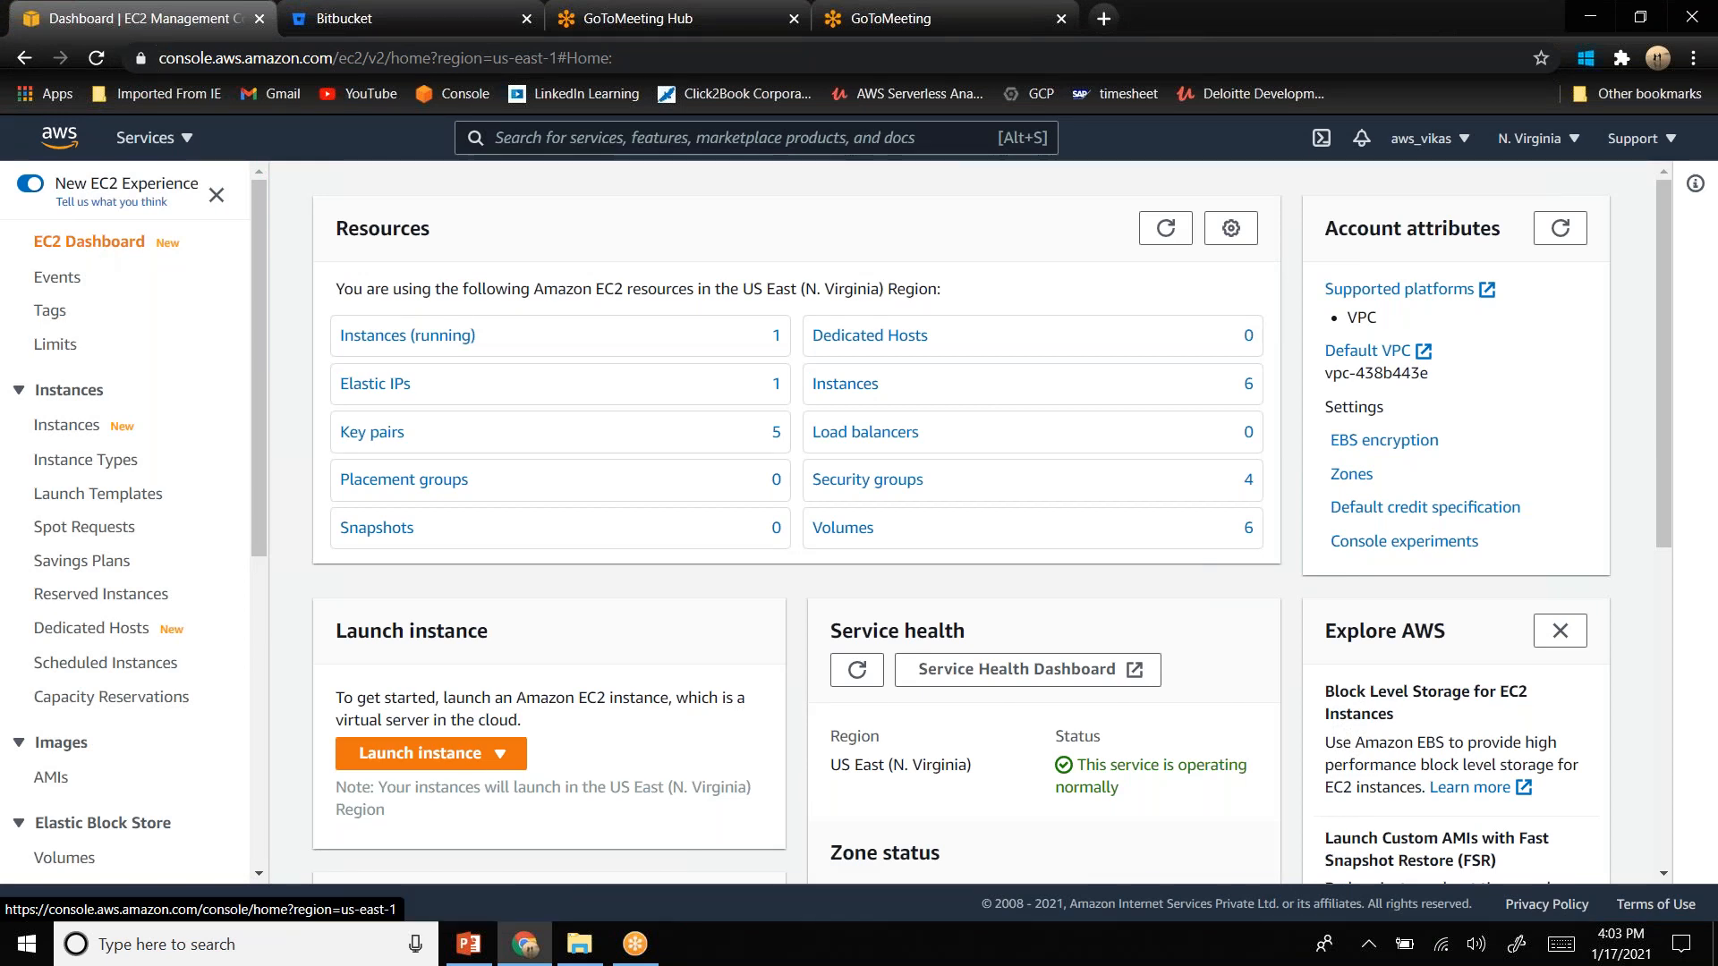
{"action": "left_click", "coordinate": [425, 349]}
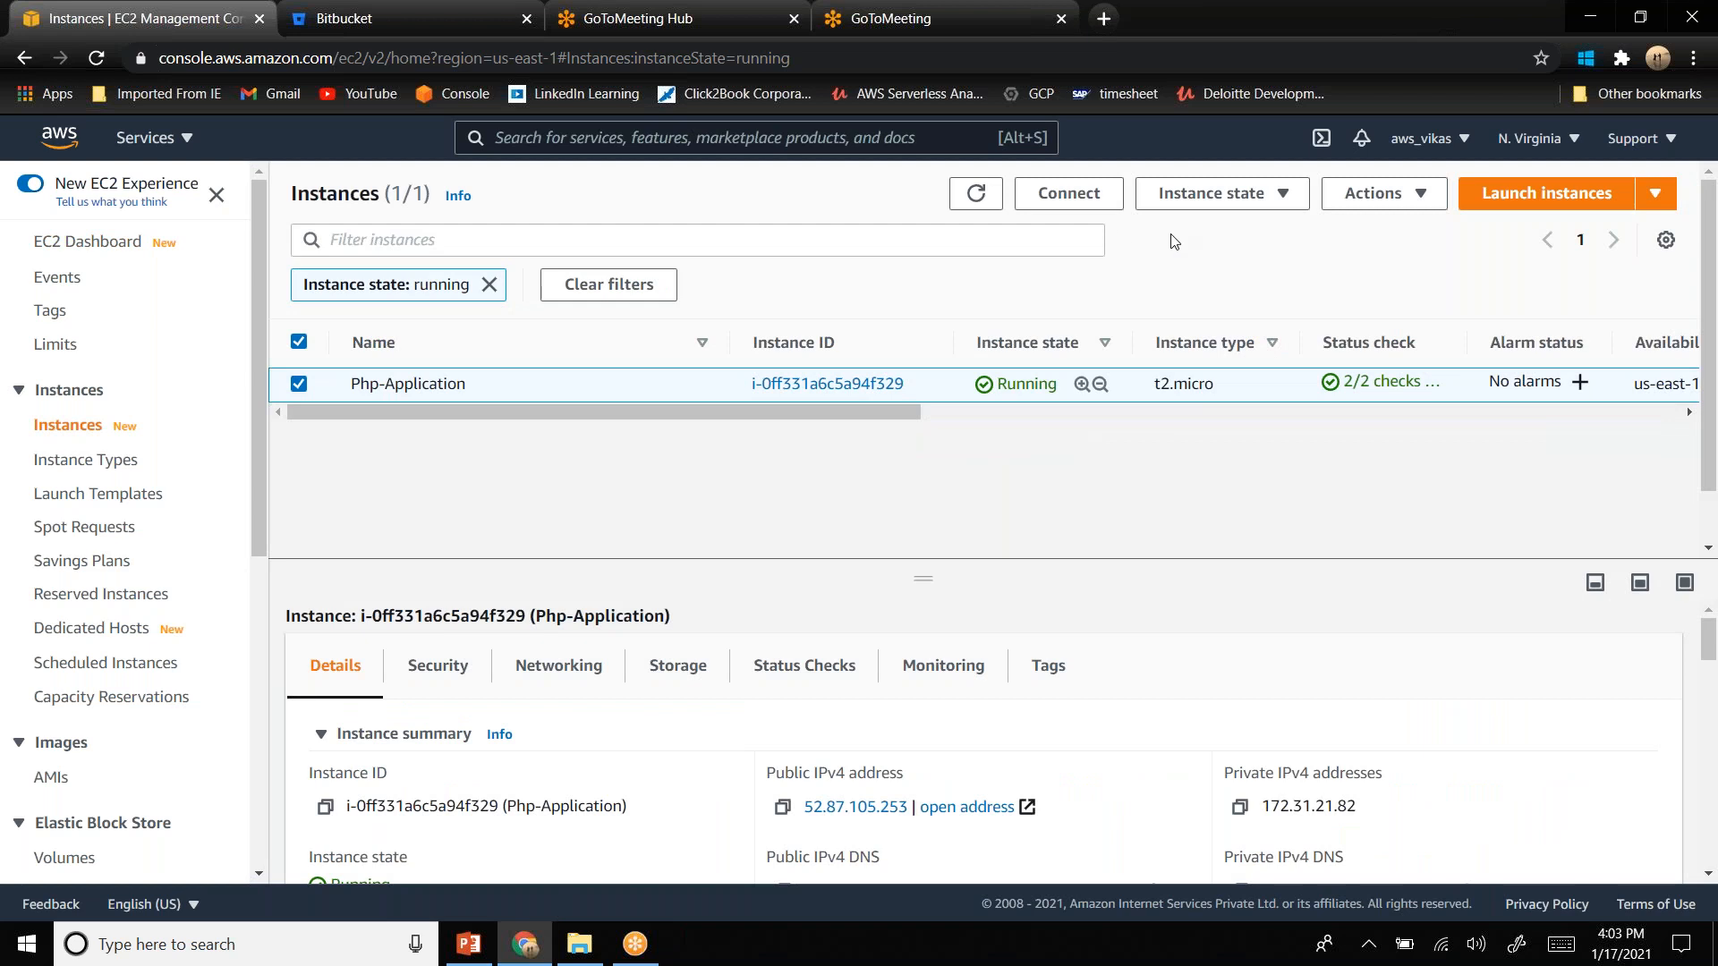
{"action": "left_click", "coordinate": [1240, 208]}
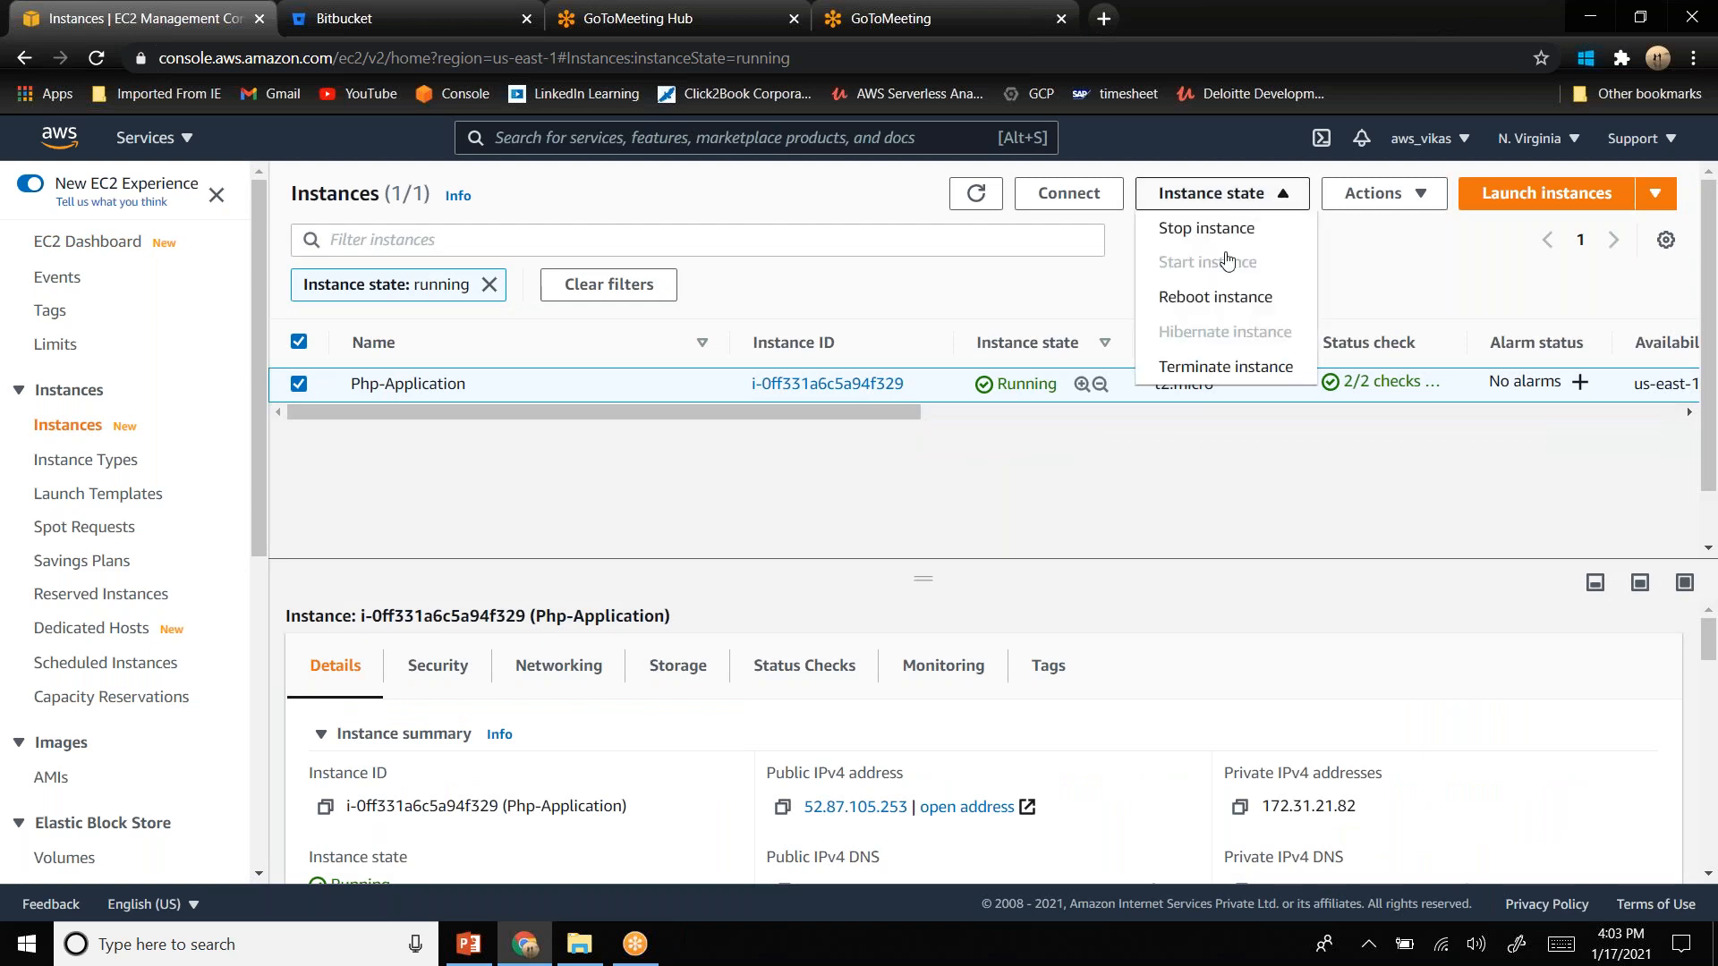
{"action": "left_click", "coordinate": [1198, 373]}
{"action": "left_click", "coordinate": [1249, 644]}
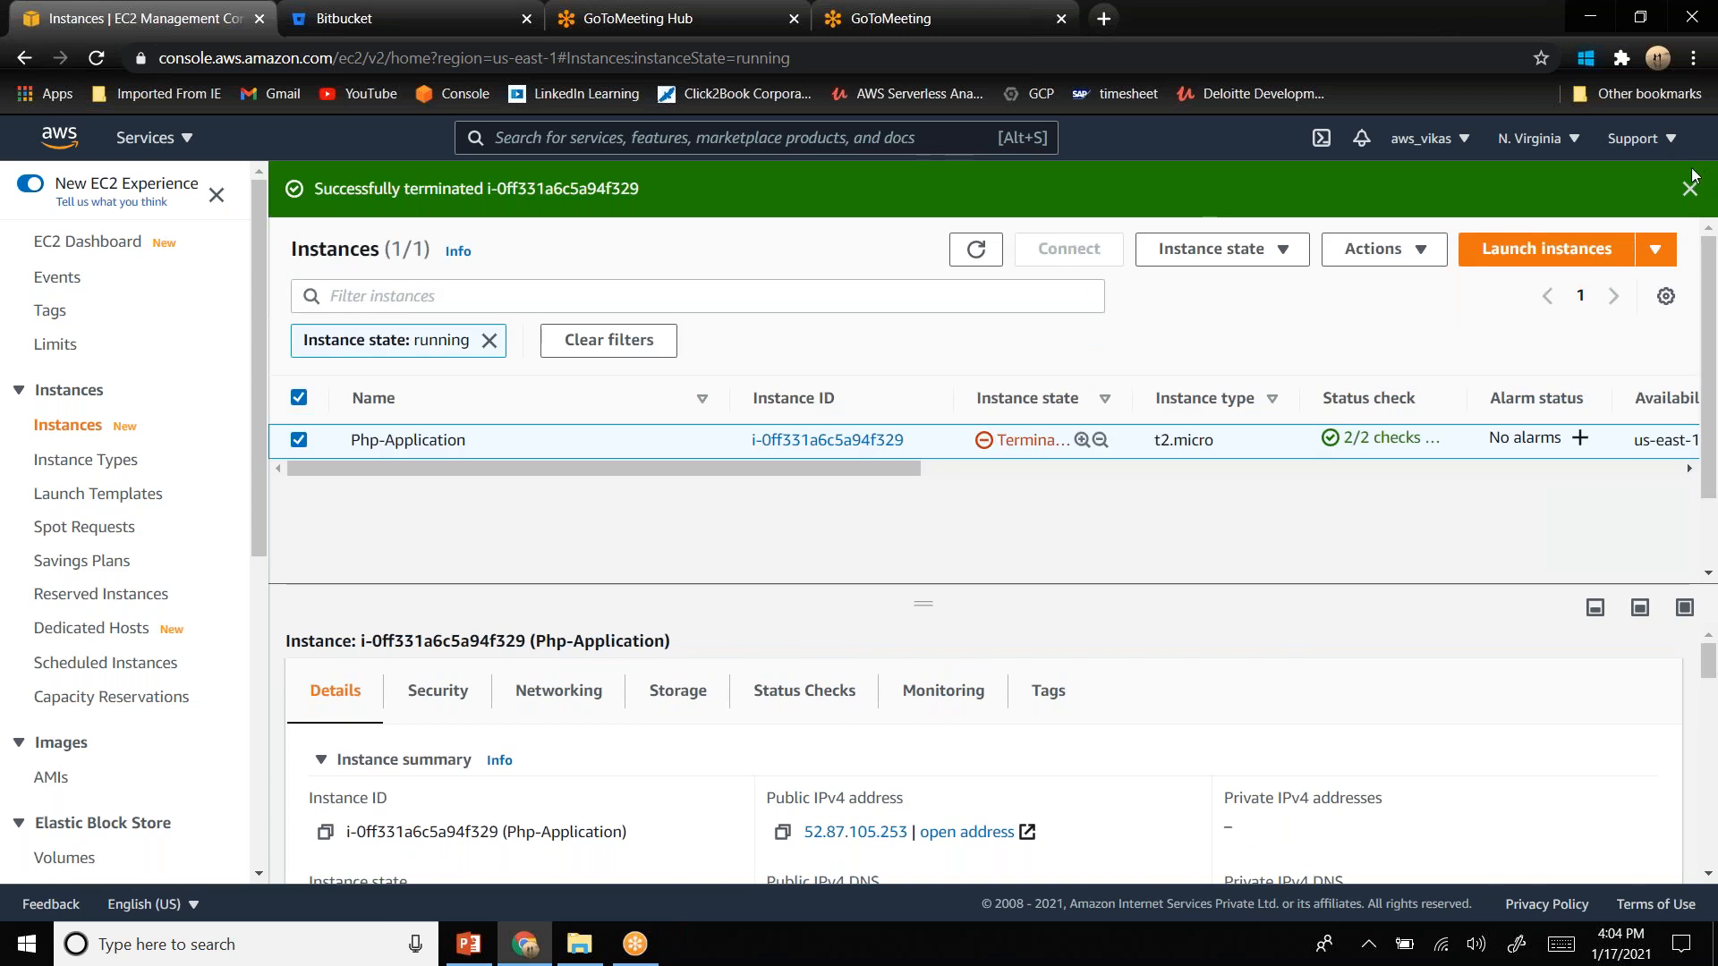
{"action": "left_click", "coordinate": [1690, 190]}
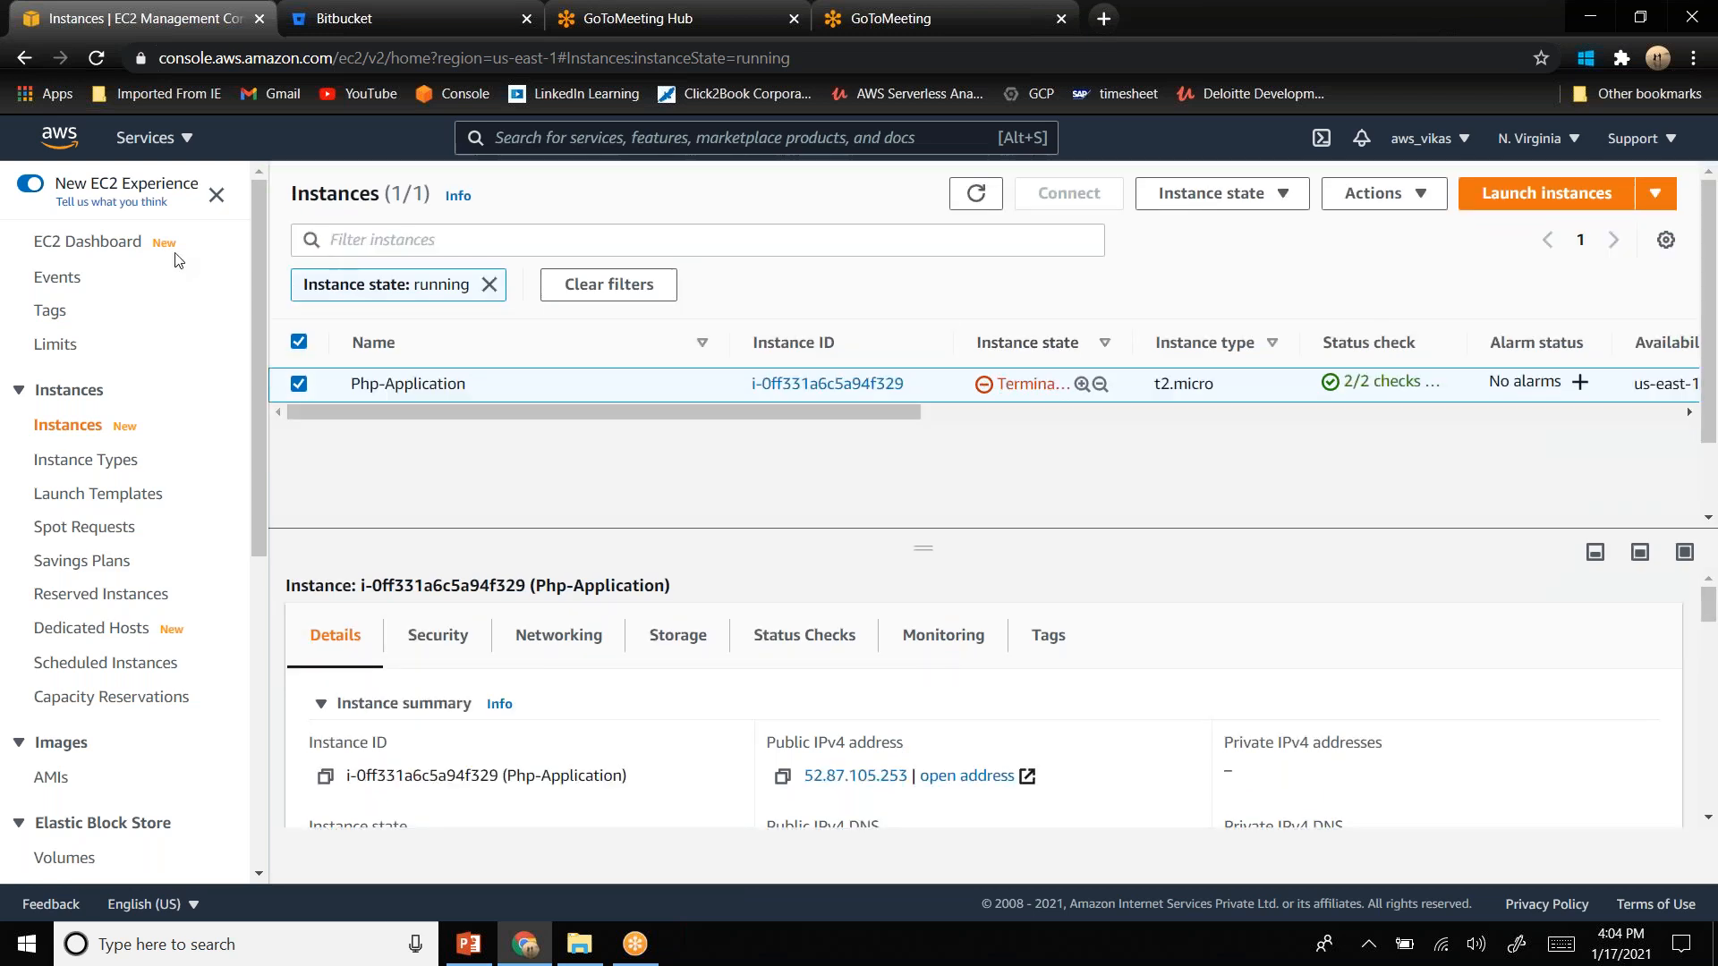
{"action": "left_click", "coordinate": [216, 197]}
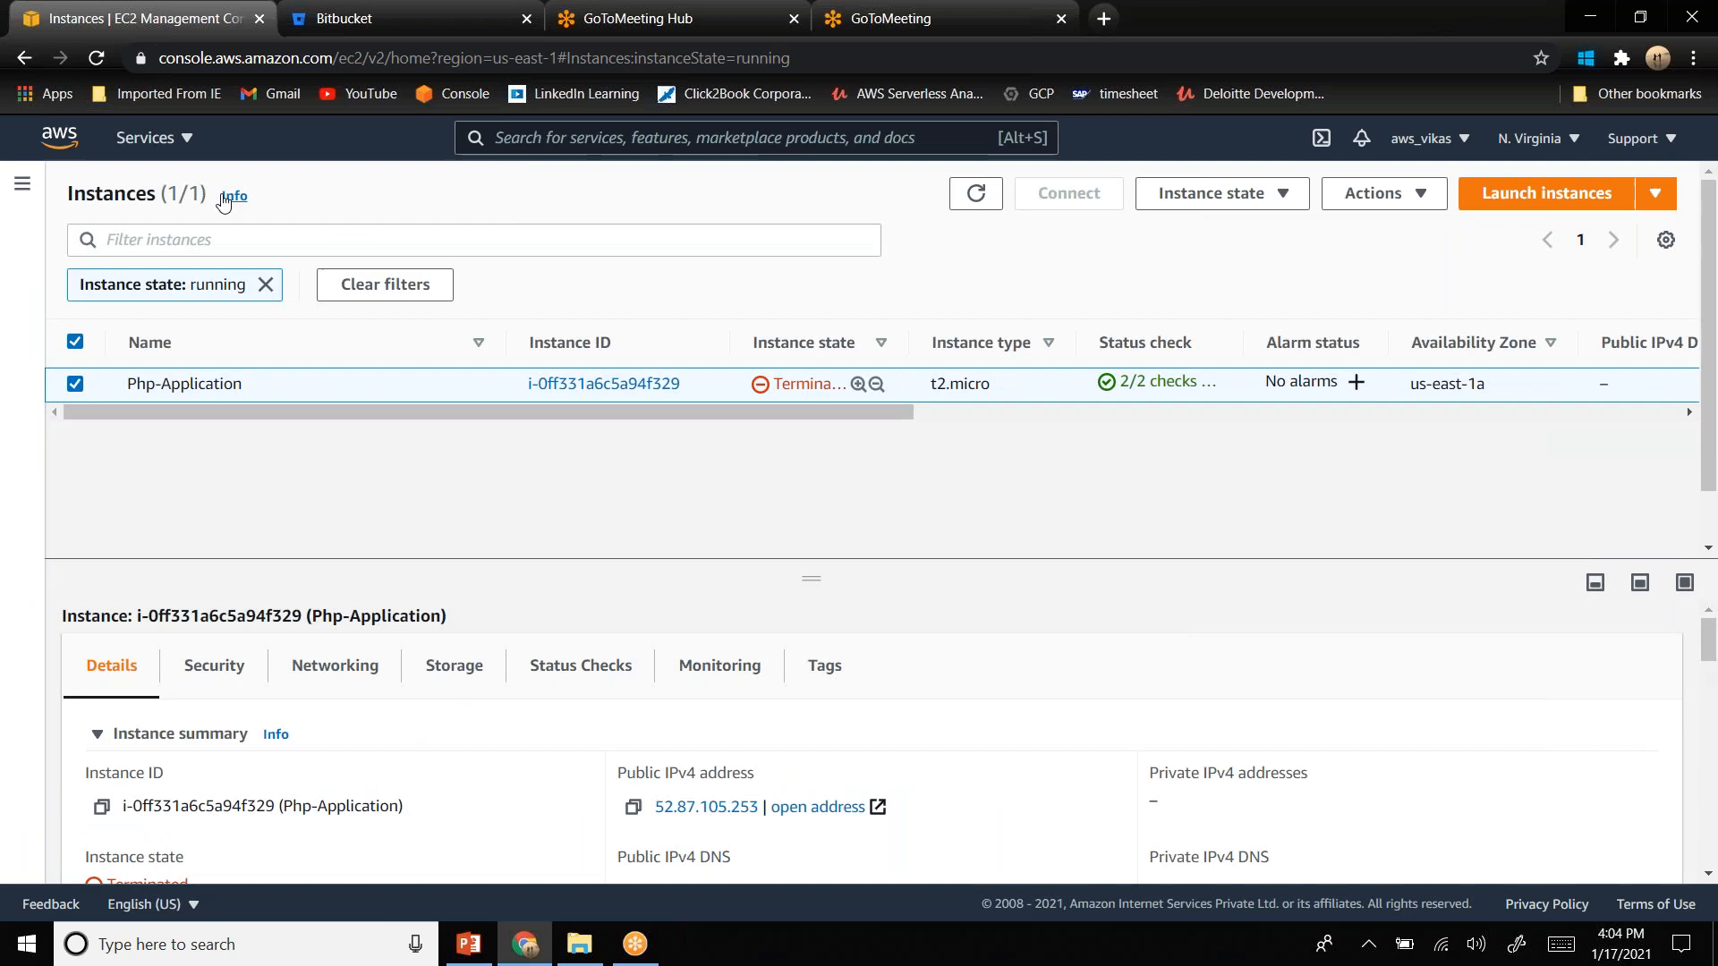
{"action": "left_click", "coordinate": [266, 284]}
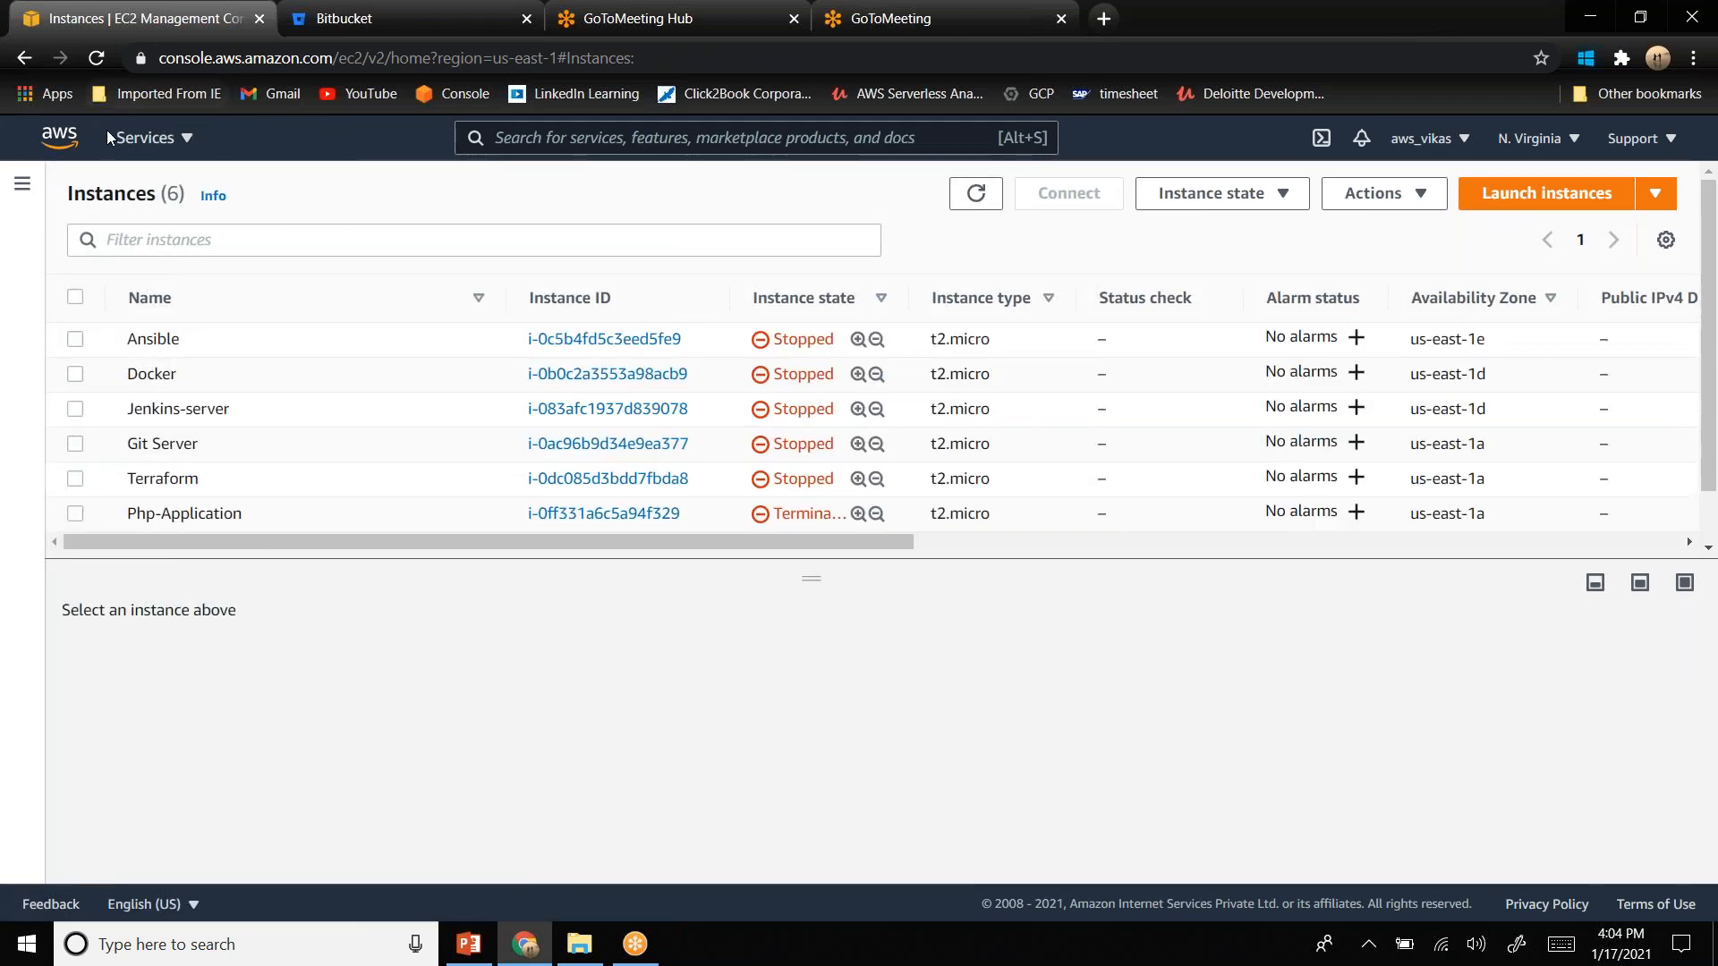
- Start a new EC2 security group, using myprojectsg as both its name and its description
{"action": "left_click", "coordinate": [51, 143]}
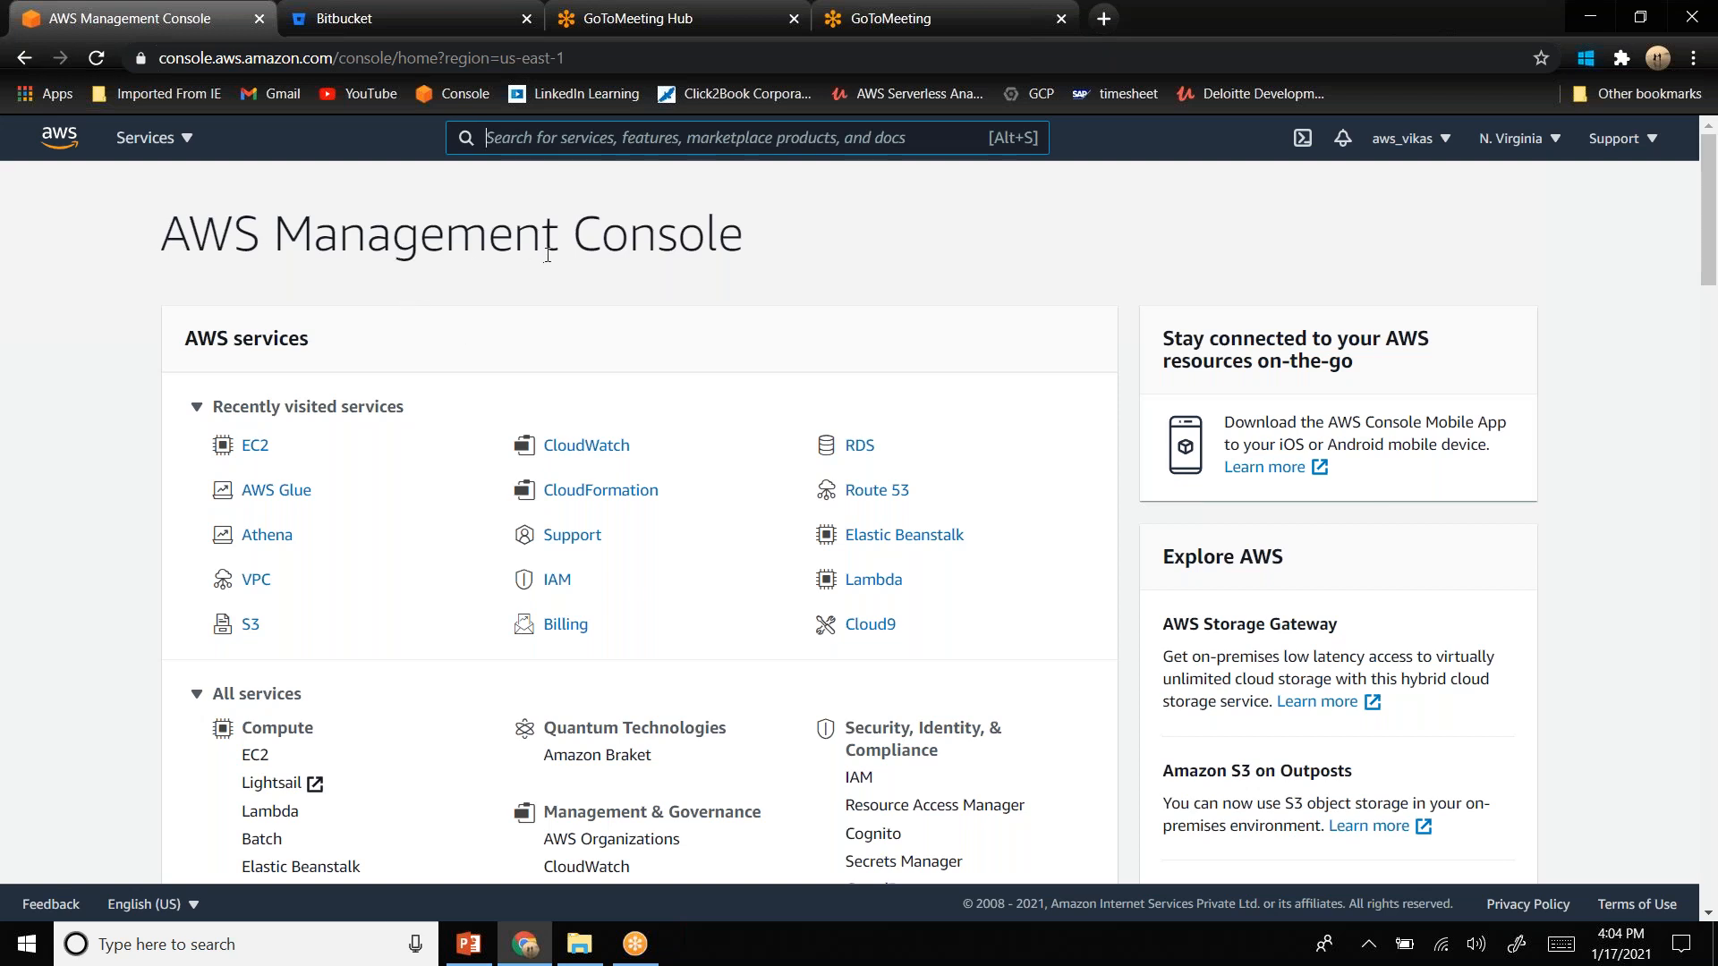
{"action": "left_click", "coordinate": [255, 448]}
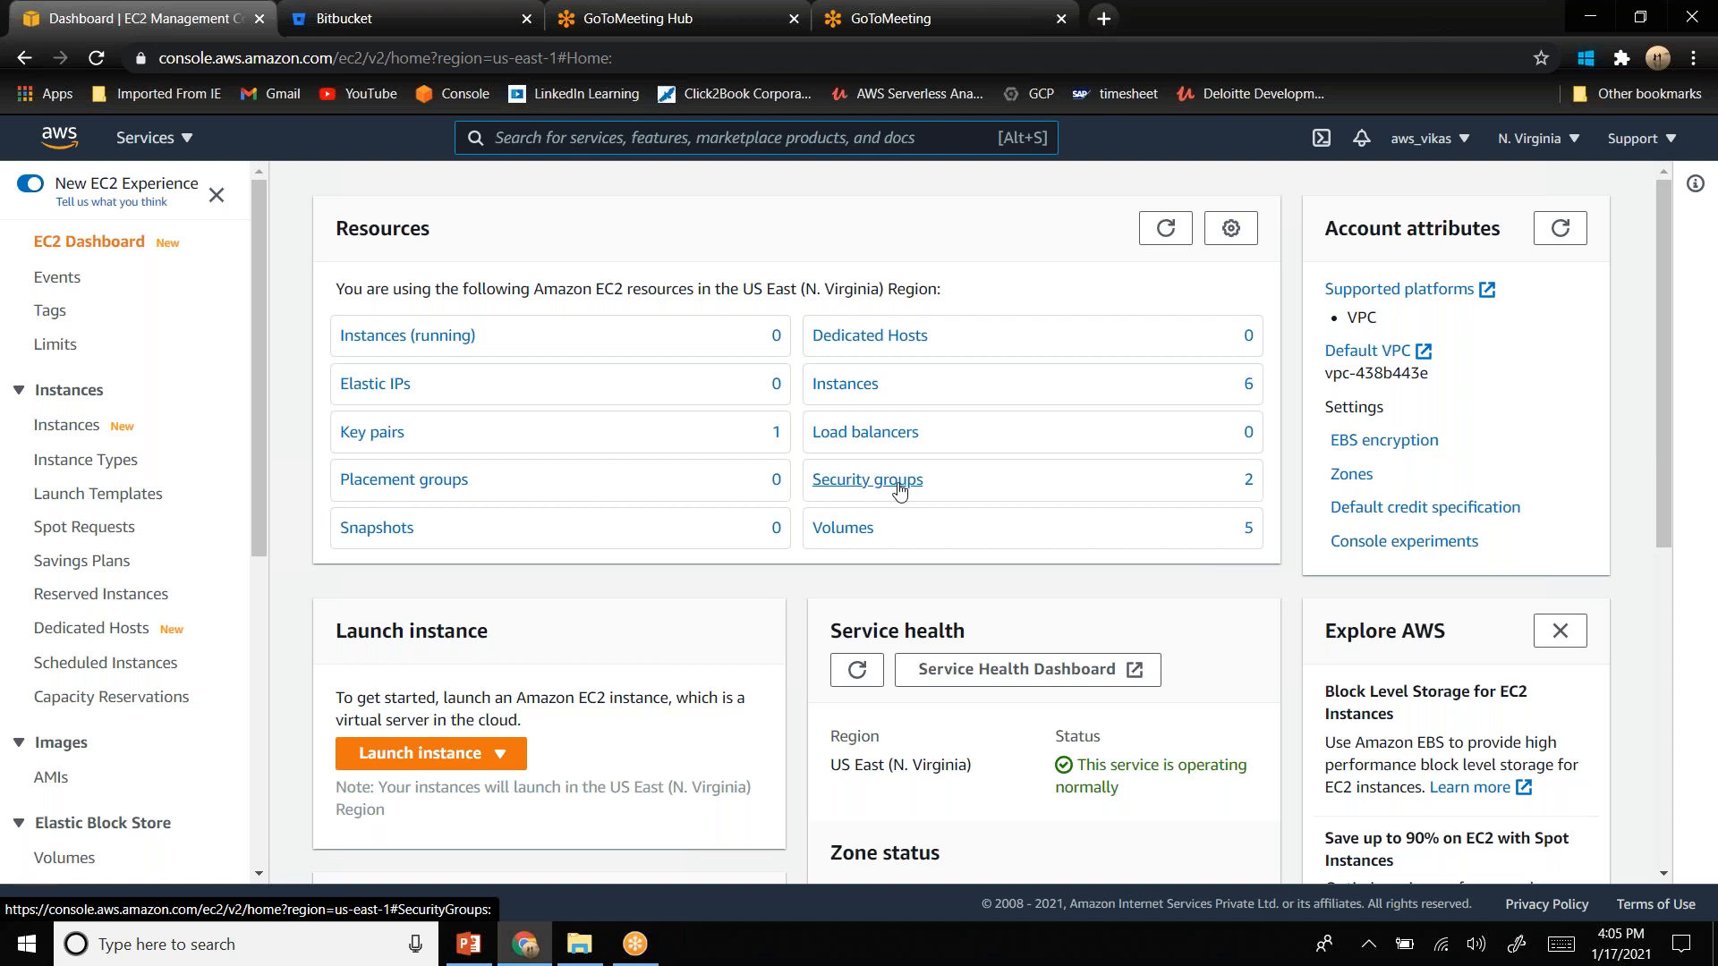
{"action": "left_click", "coordinate": [899, 491]}
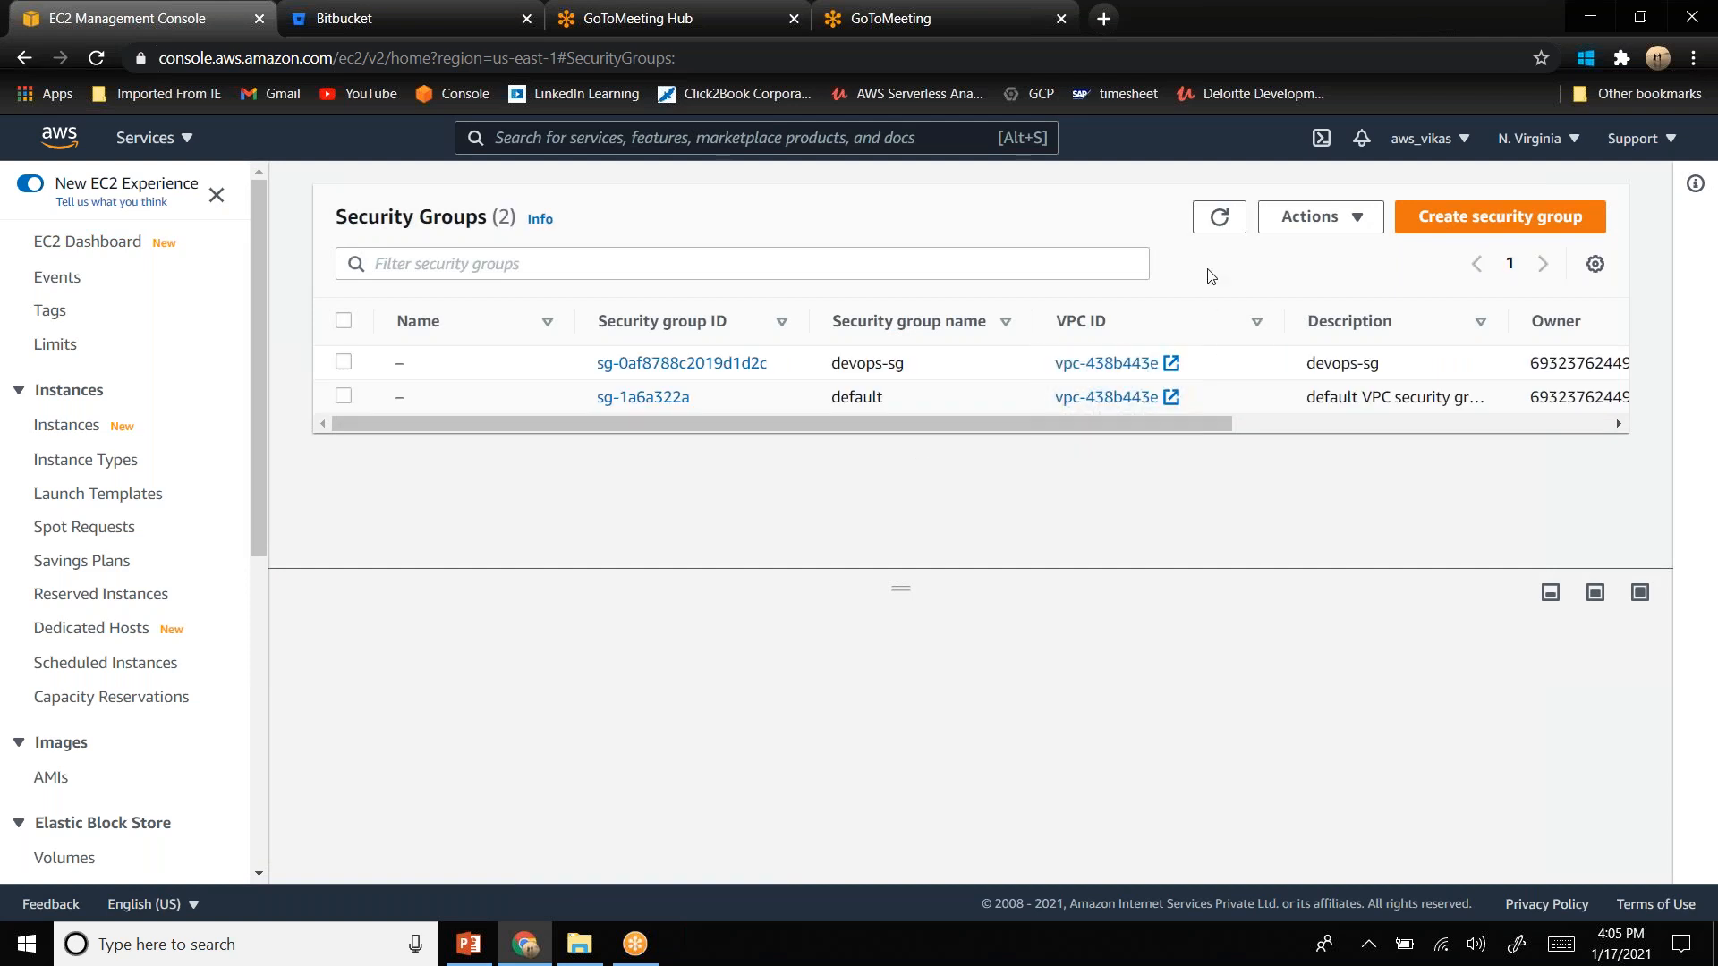
{"action": "left_click", "coordinate": [1483, 229]}
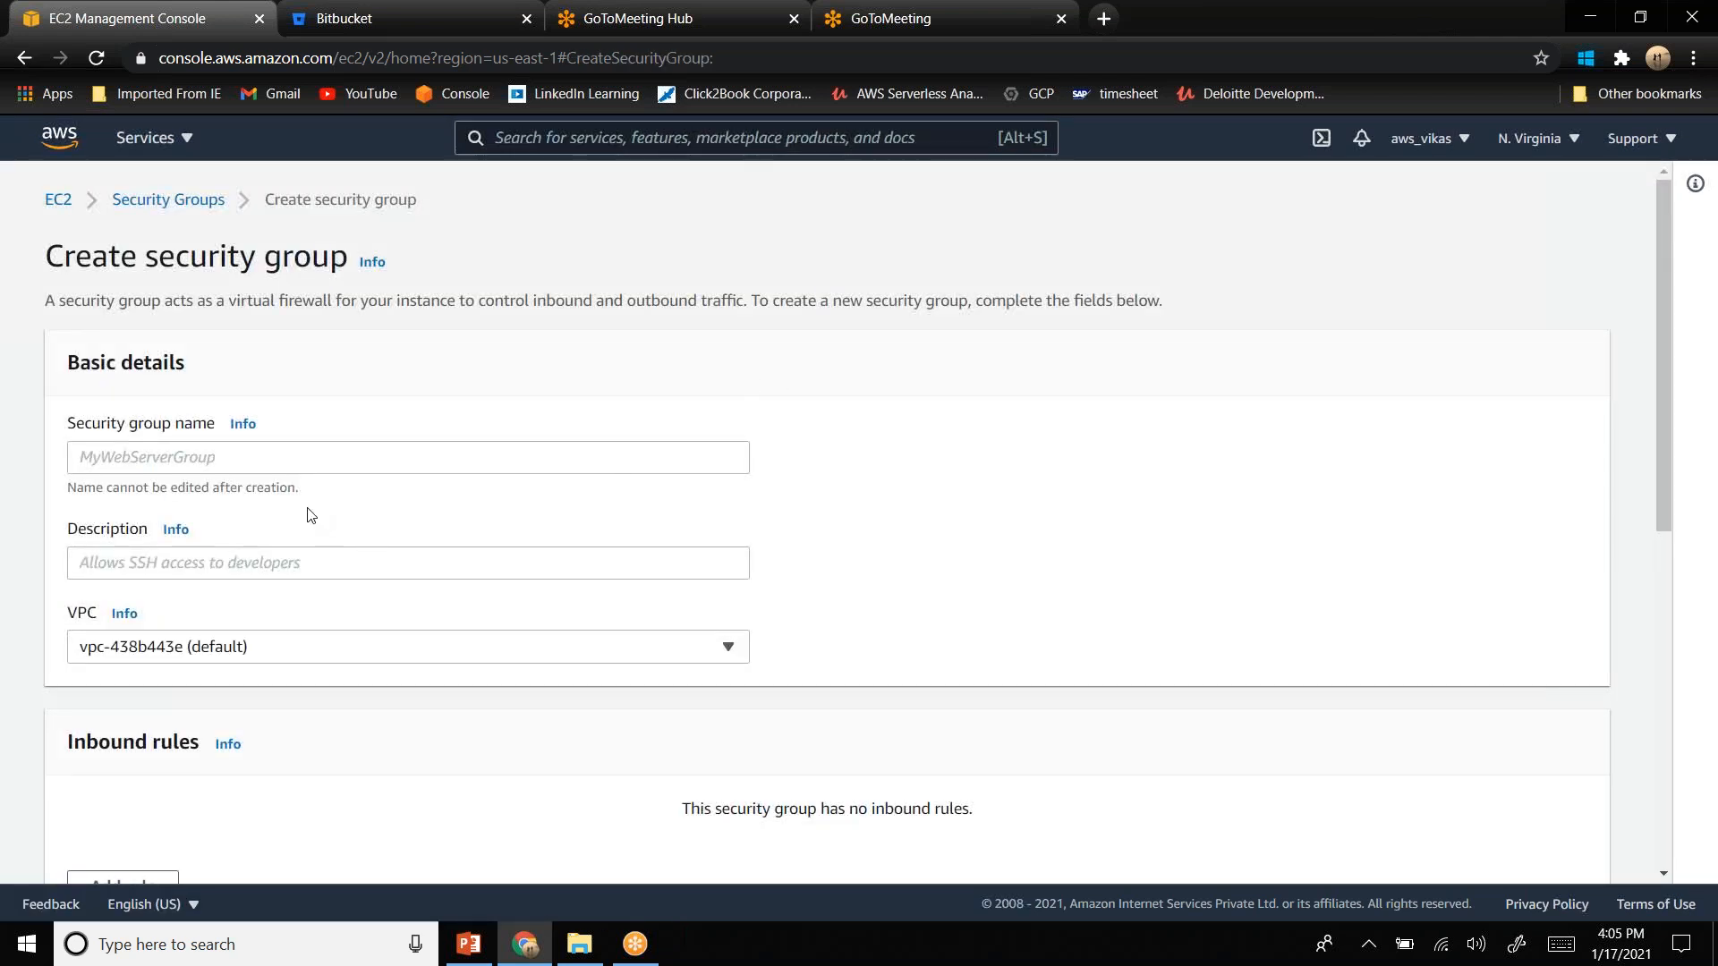
{"action": "left_click", "coordinate": [295, 460]}
{"action": "type", "text": "my"}
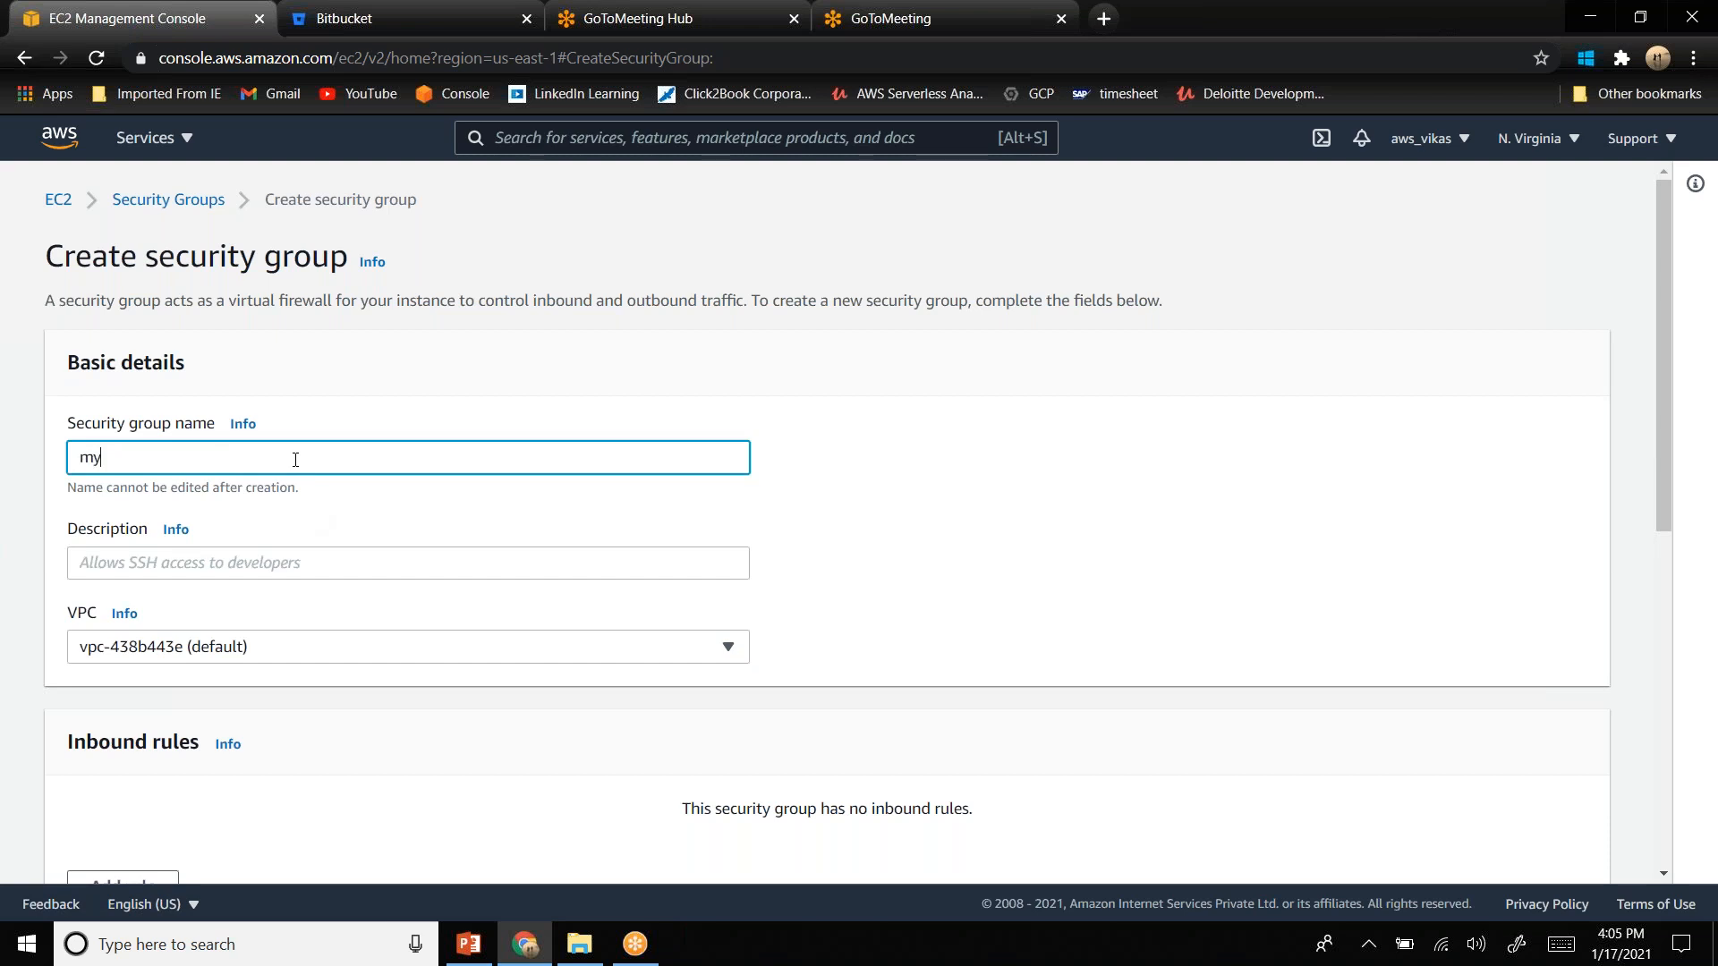
{"action": "type", "text": "projectsg"}
{"action": "double_click", "coordinate": [129, 464]}
{"action": "key", "text": "ctrl+c"}
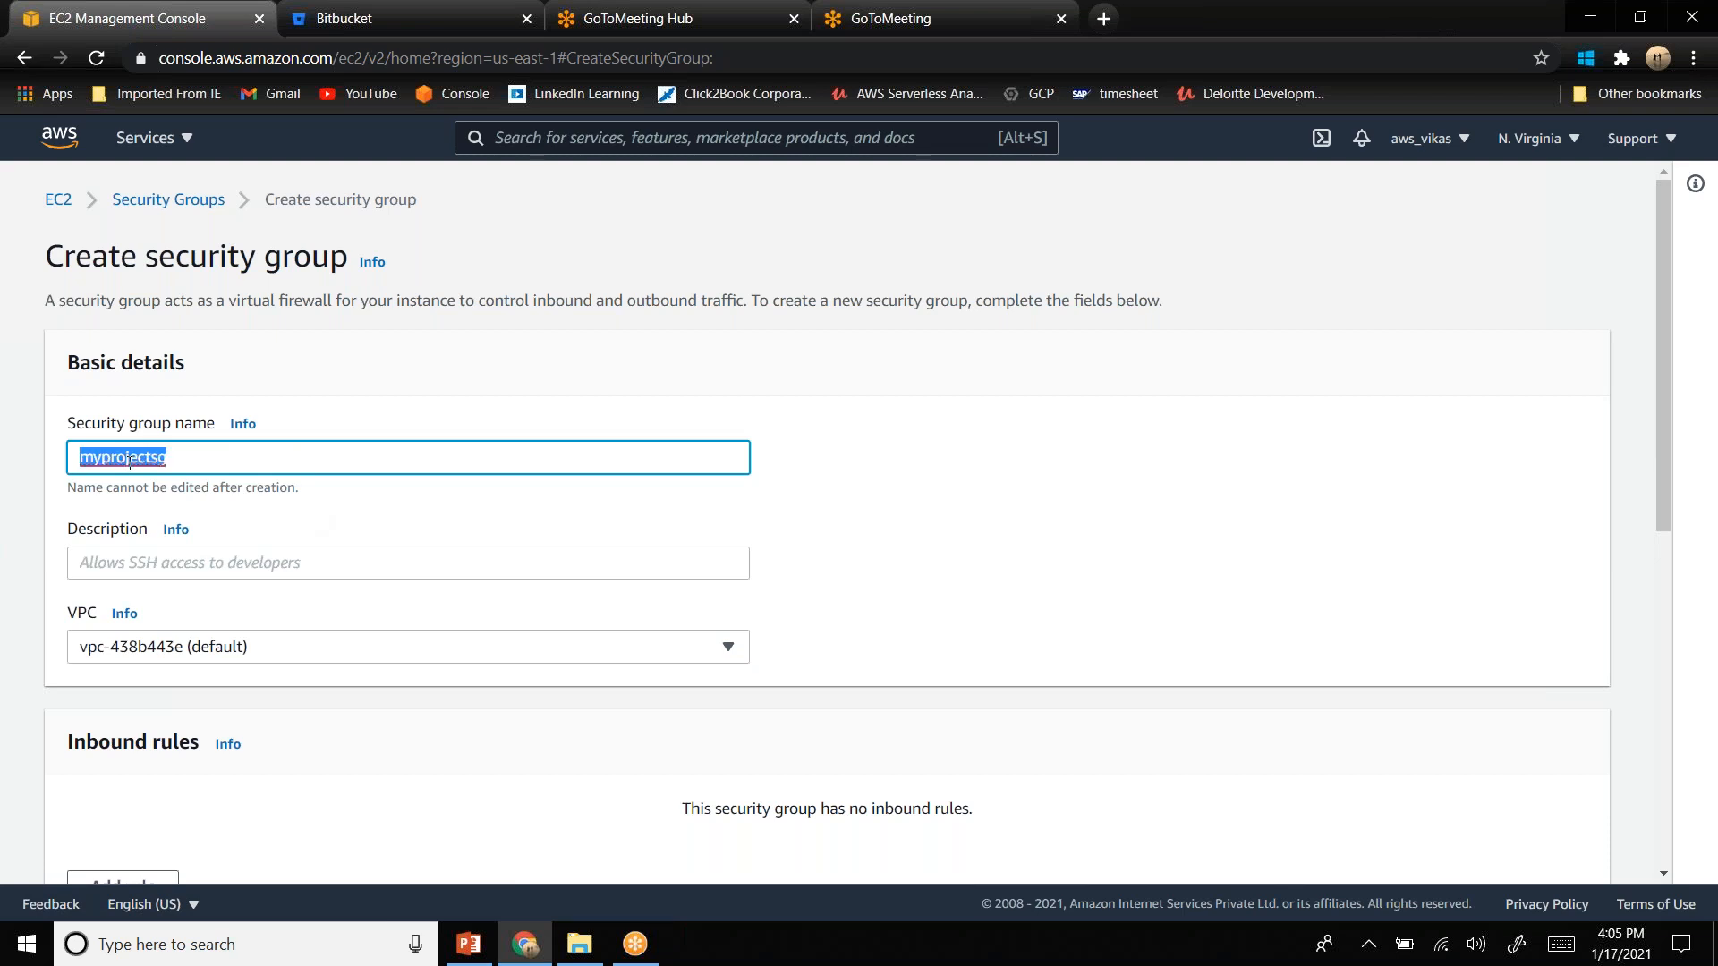
{"action": "left_click", "coordinate": [114, 563]}
{"action": "key", "text": "ctrl+v"}
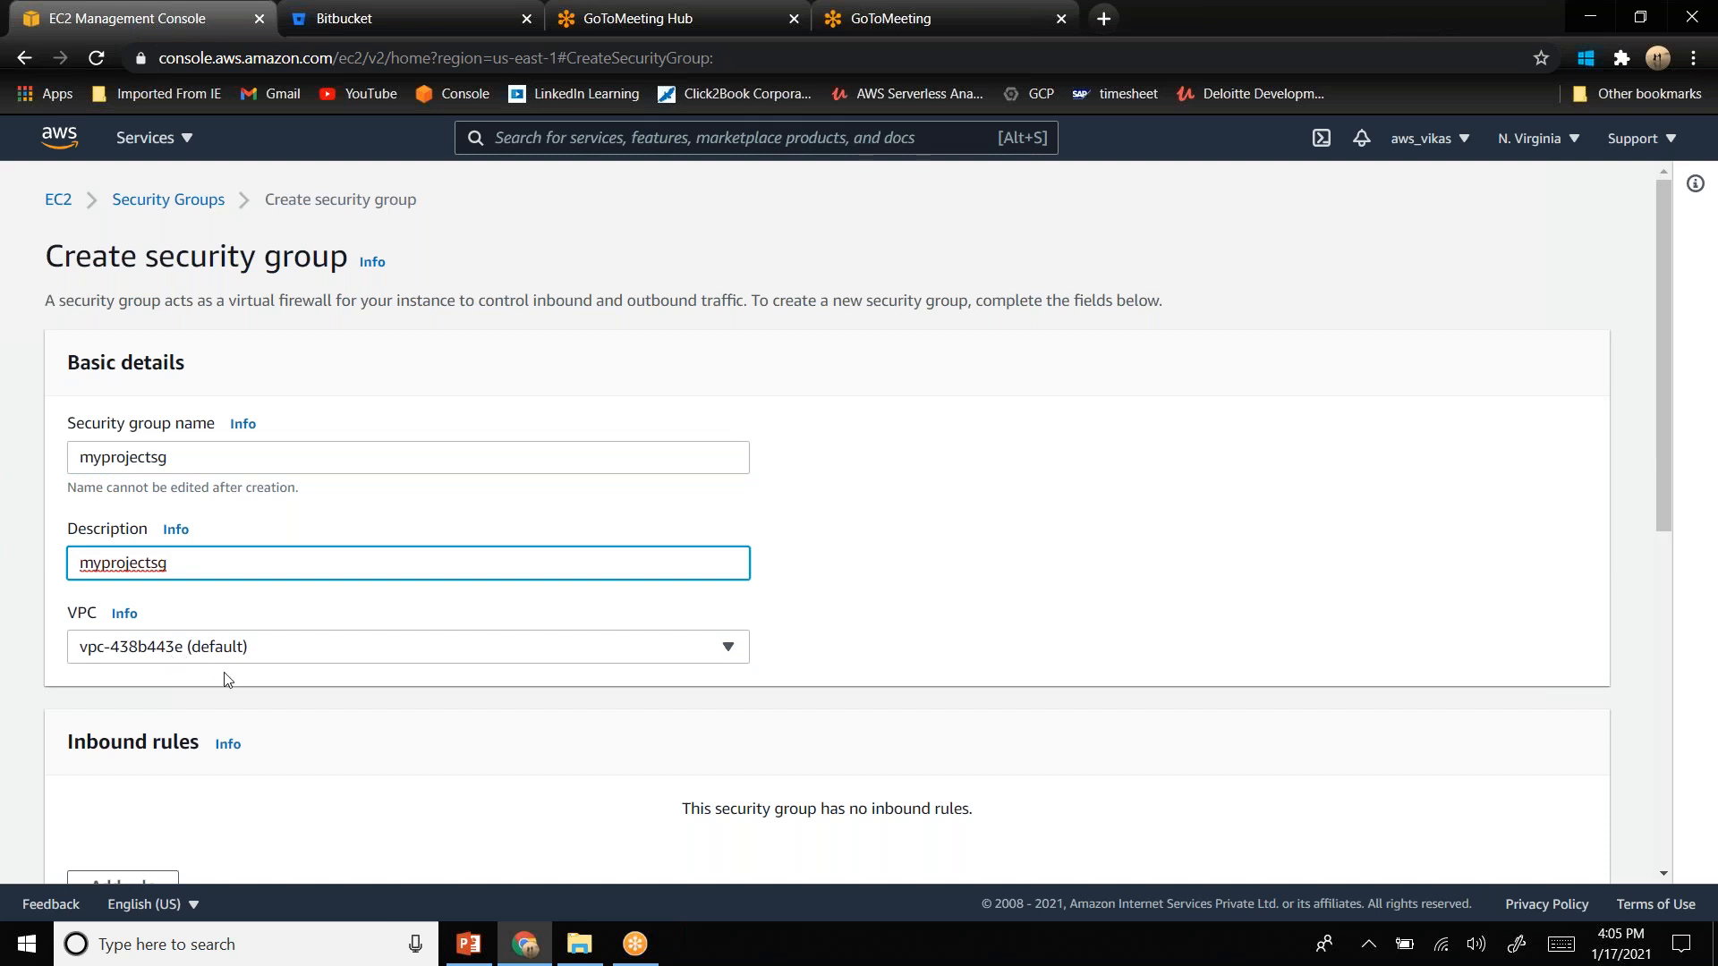
- Add an inbound rule of type SSH with source Anywhere and the description ssh
{"action": "scroll", "coordinate": [225, 680], "scroll_direction": "down", "scroll_amount": 4}
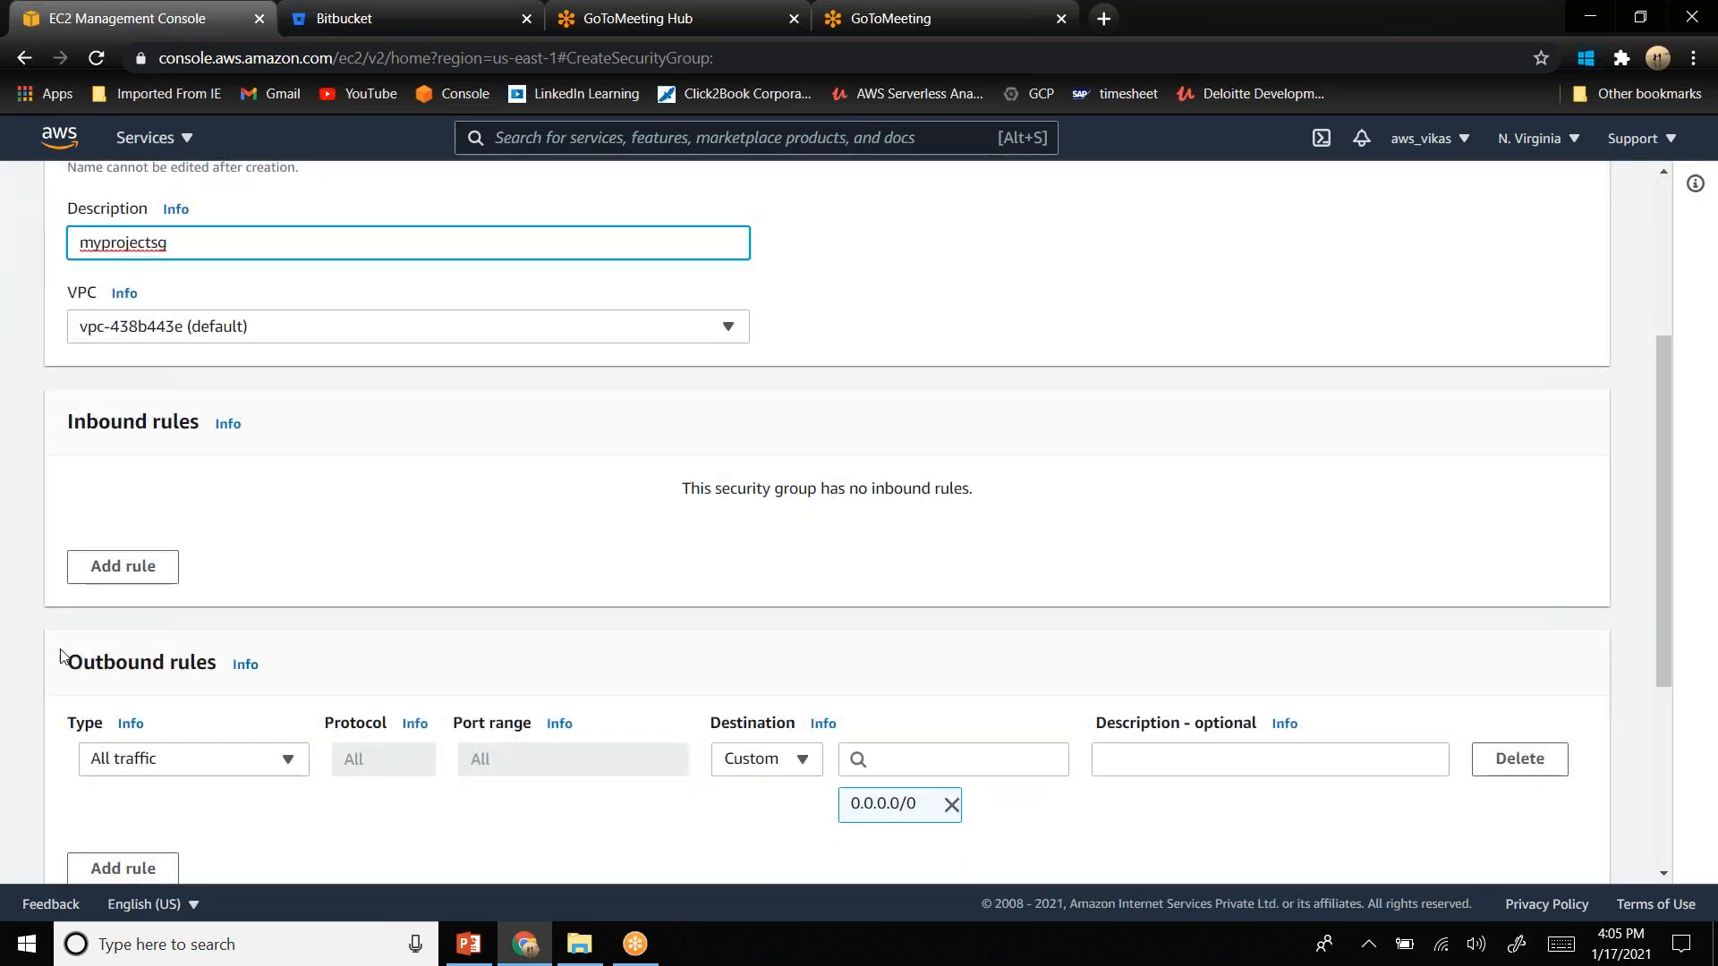
{"action": "left_click", "coordinate": [133, 566]}
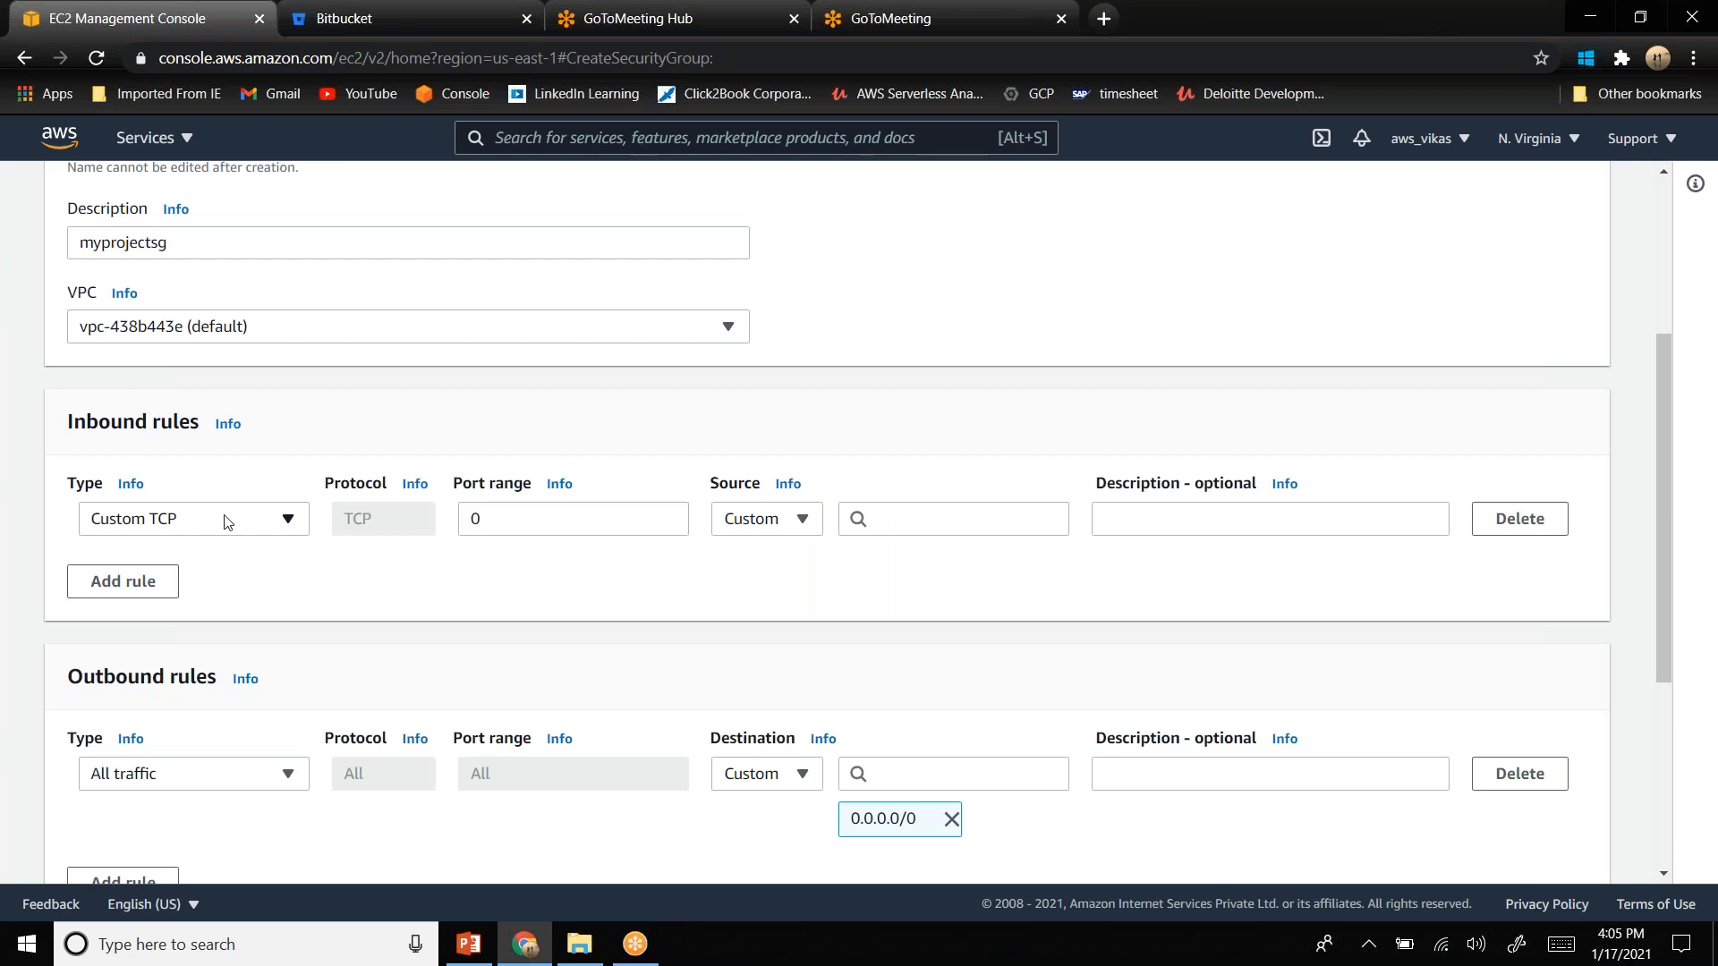
{"action": "left_click", "coordinate": [233, 533]}
{"action": "type", "text": "ssh"}
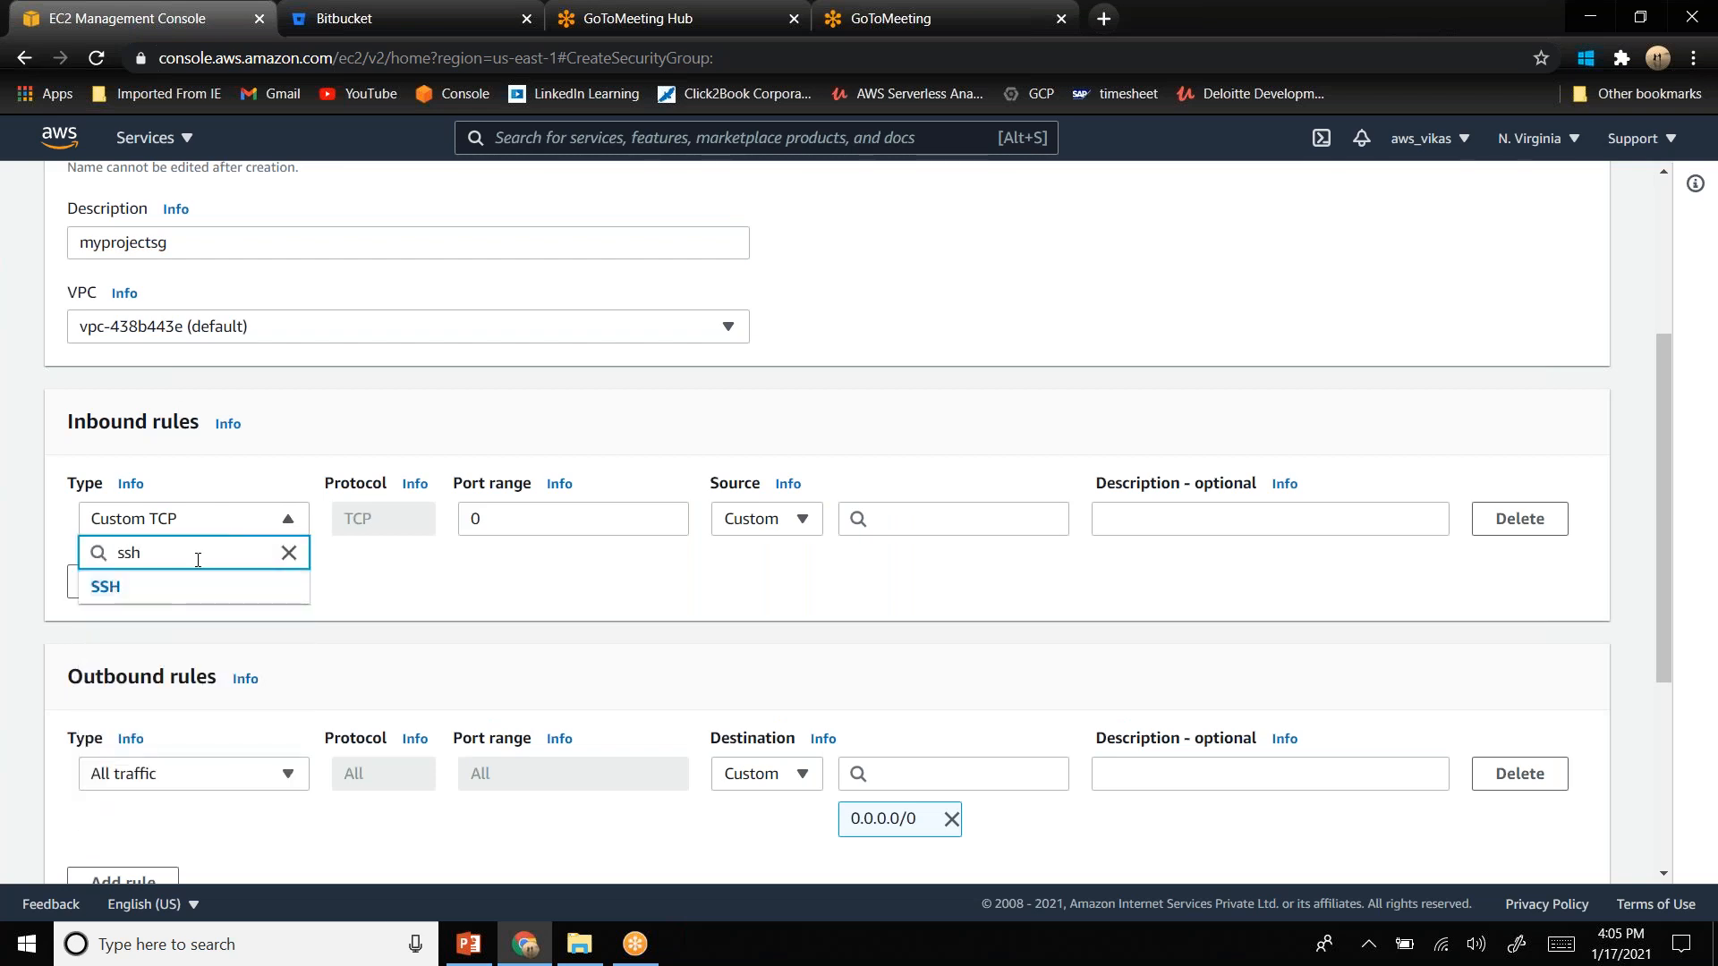
{"action": "left_click", "coordinate": [202, 587]}
{"action": "left_click", "coordinate": [802, 528]}
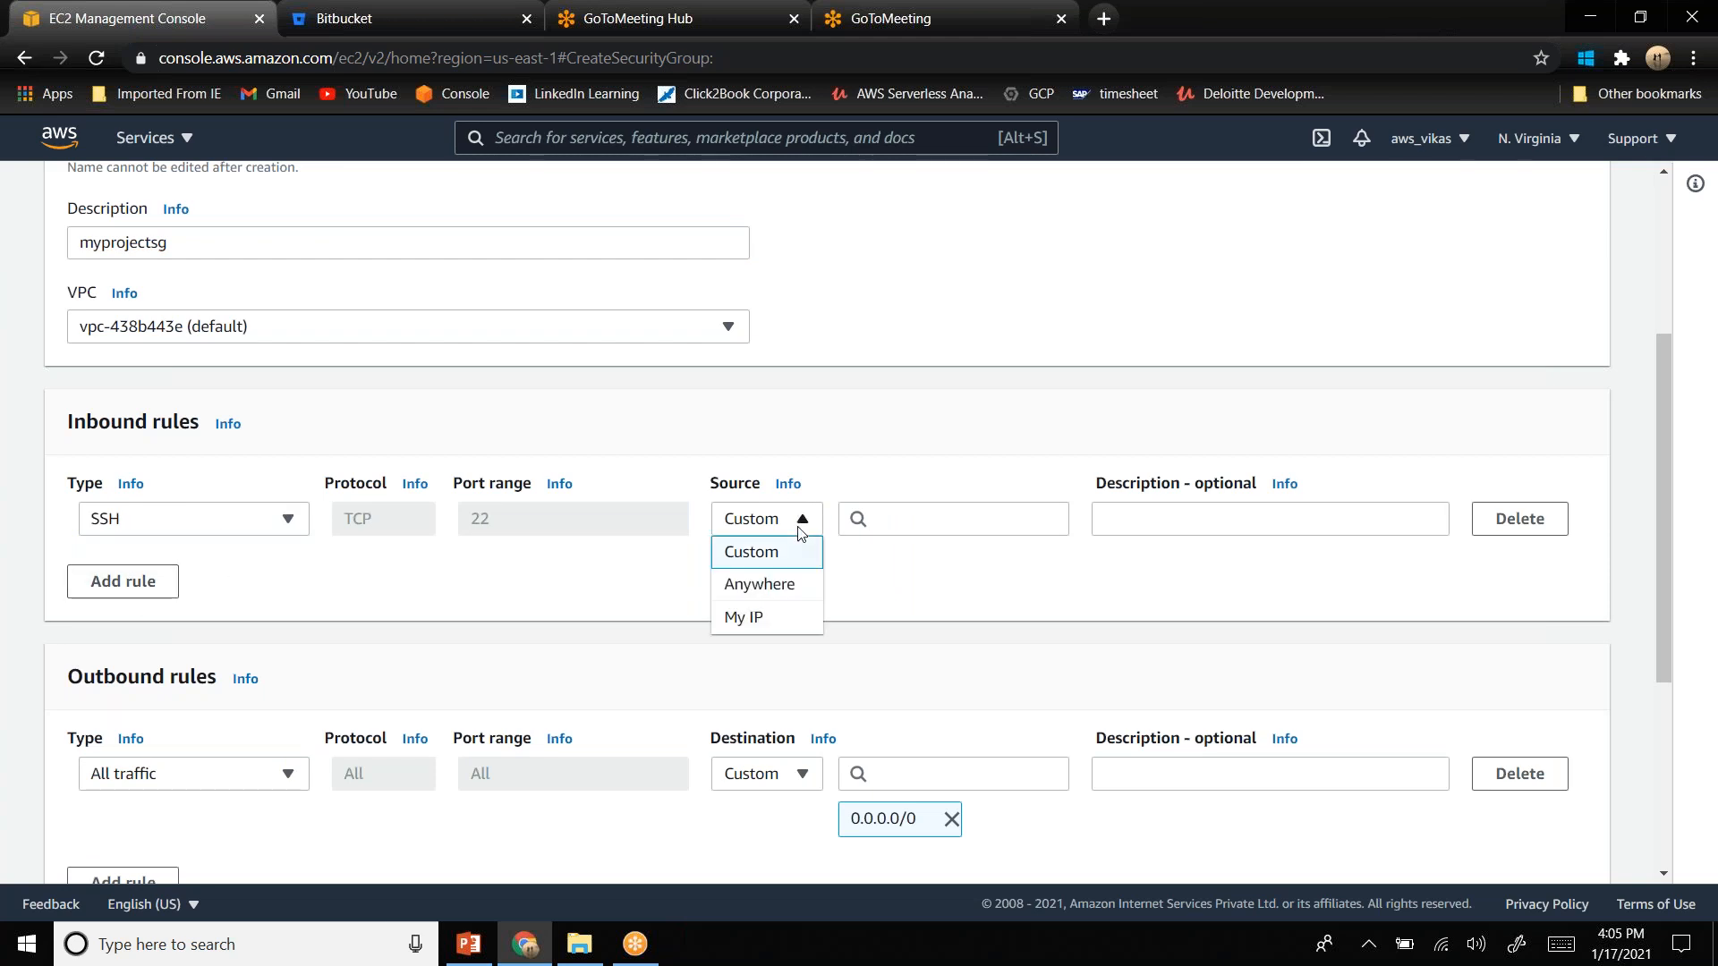
{"action": "left_click", "coordinate": [791, 585]}
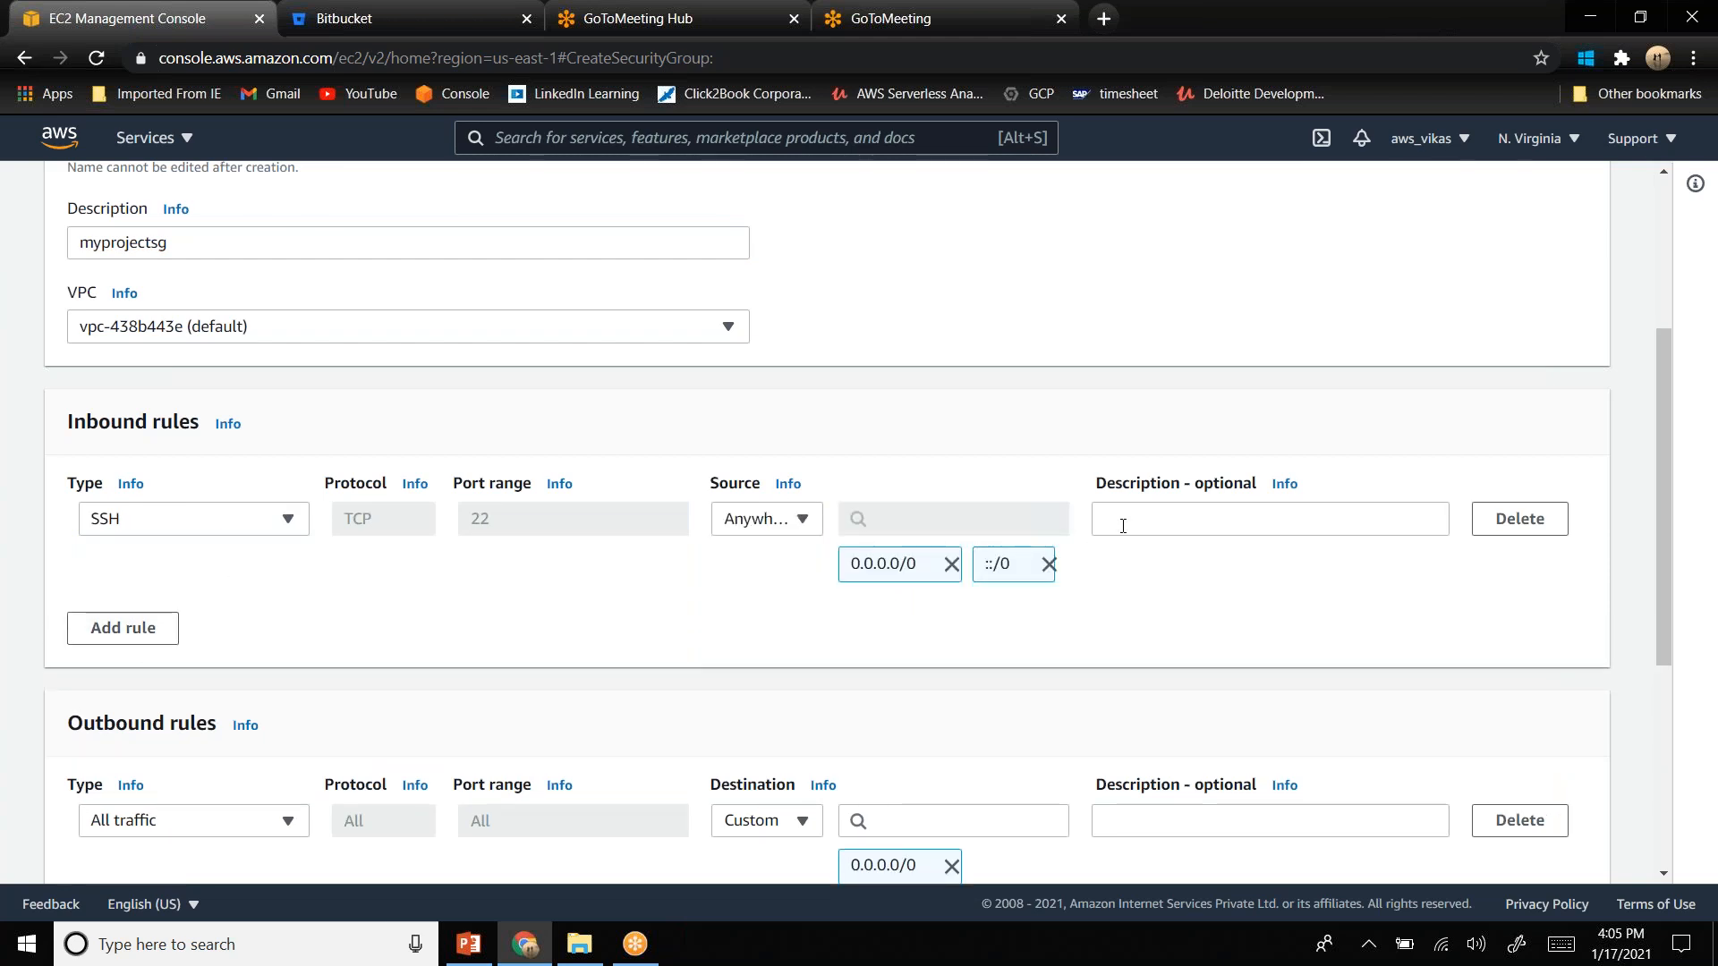
{"action": "left_click", "coordinate": [1123, 526]}
{"action": "type", "text": "ssh"}
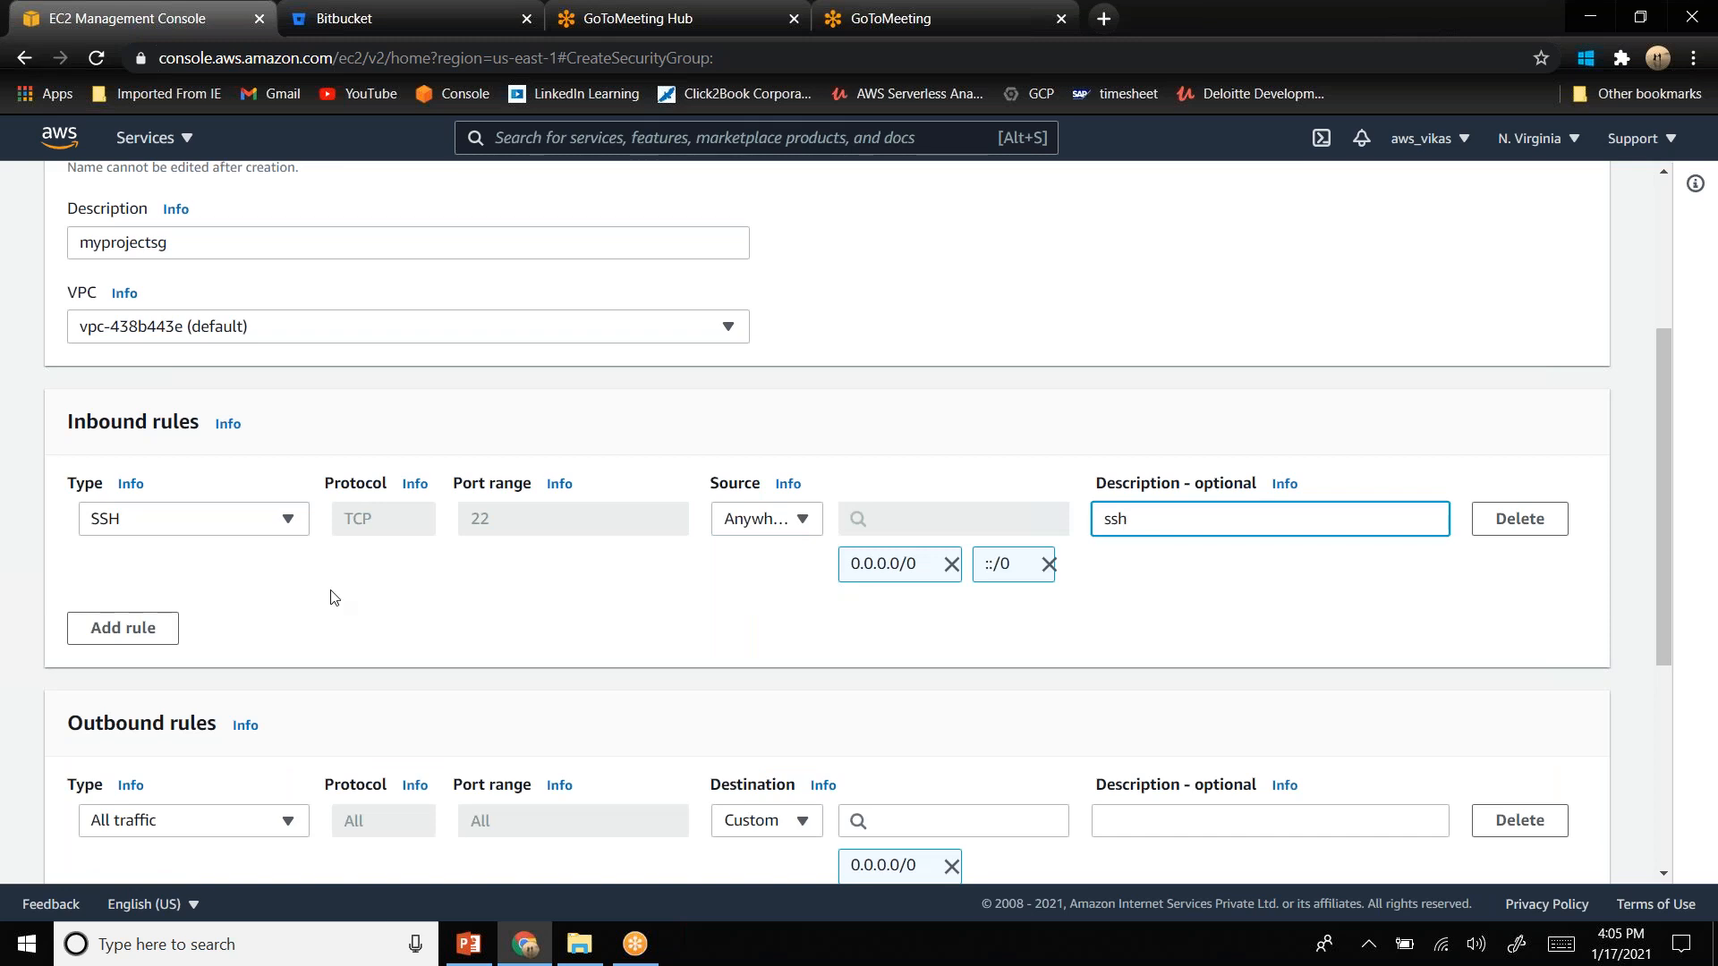
- Add a second inbound rule of type HTTP with source Anywhere and the description Http
{"action": "left_click", "coordinate": [148, 633]}
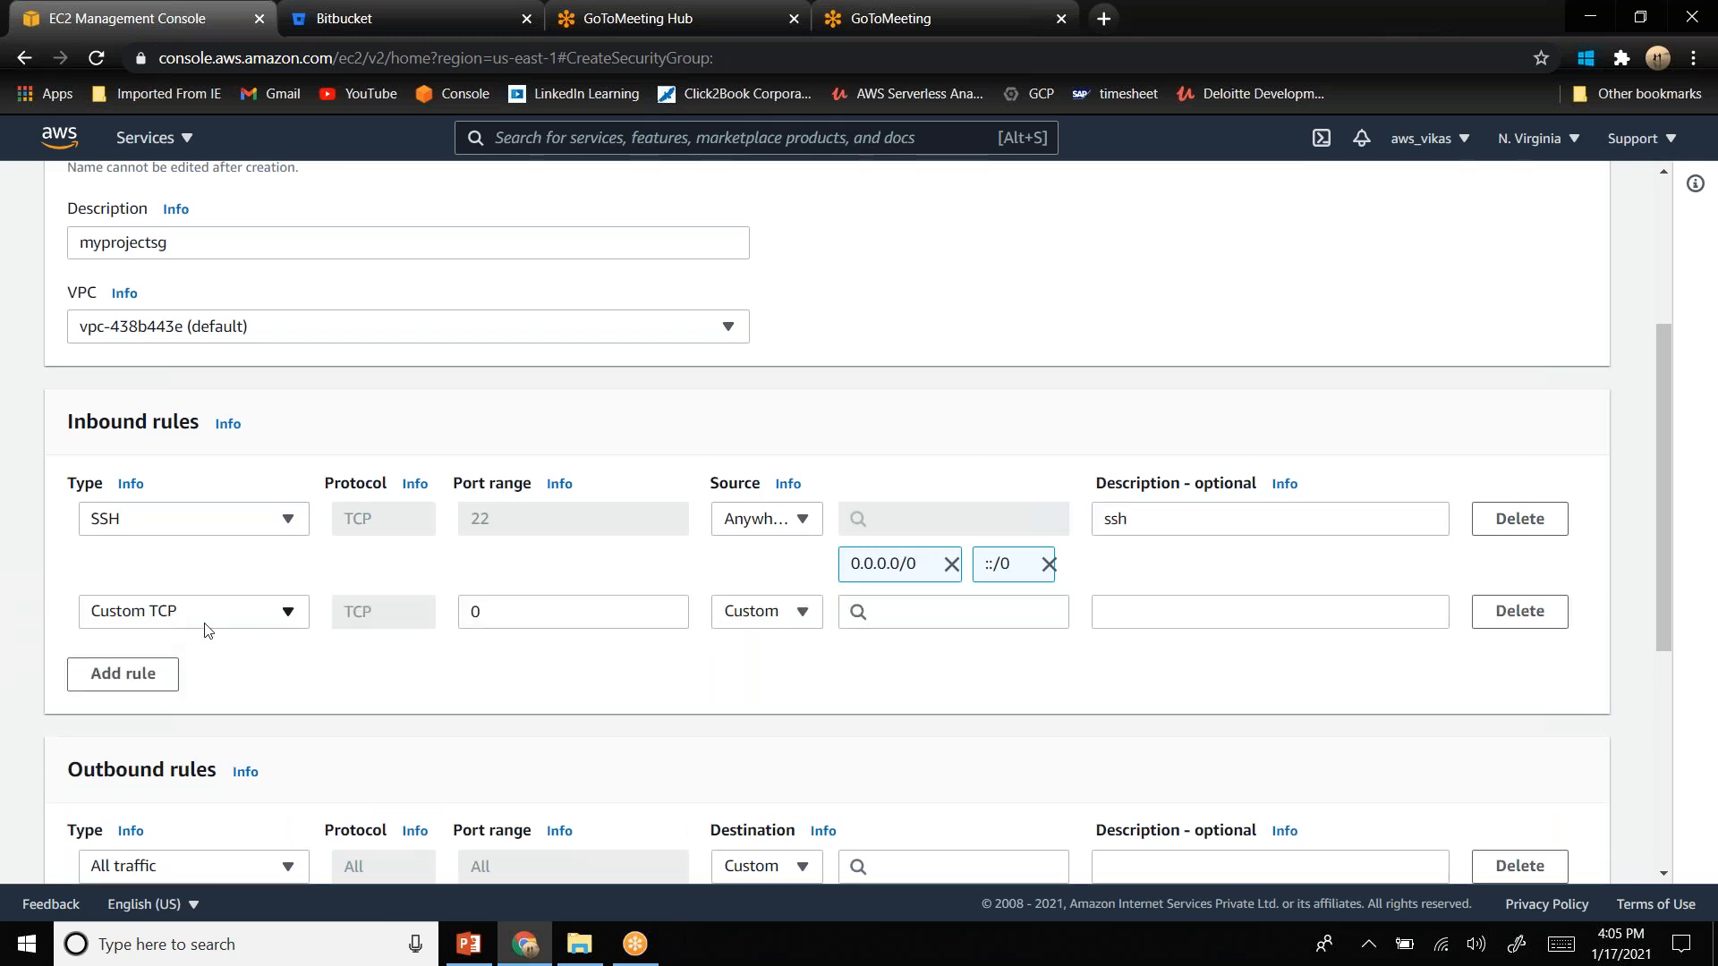
{"action": "left_click", "coordinate": [205, 626]}
{"action": "type", "text": "http"}
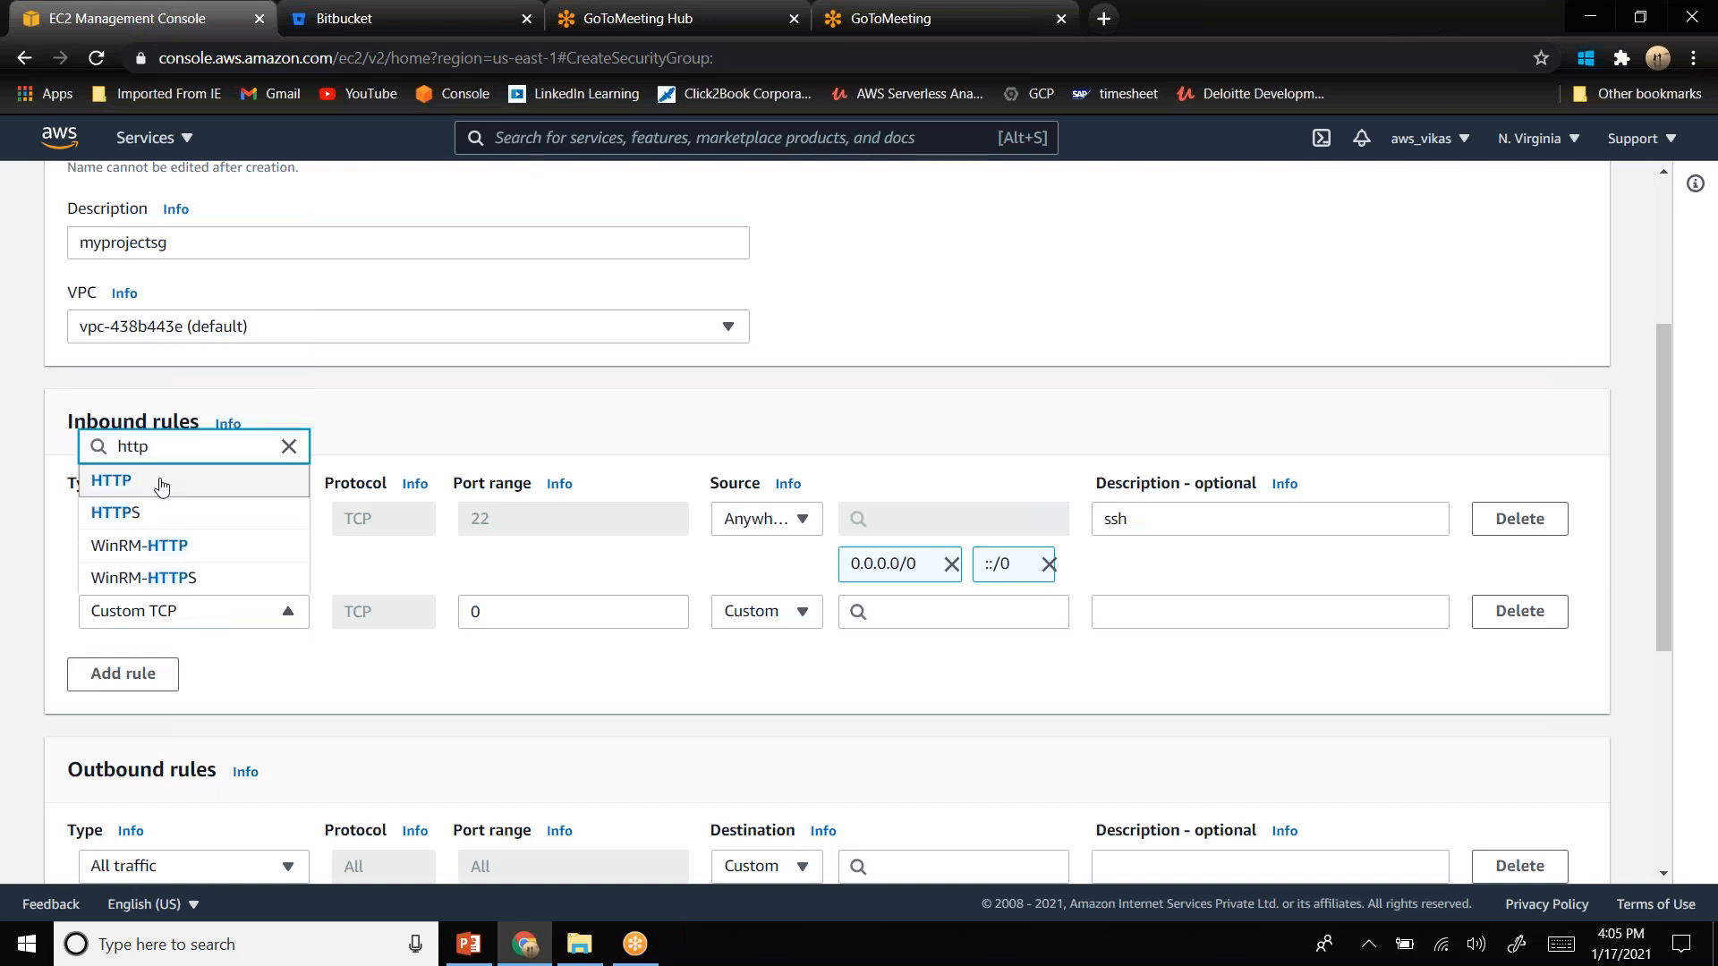
{"action": "left_click", "coordinate": [161, 486]}
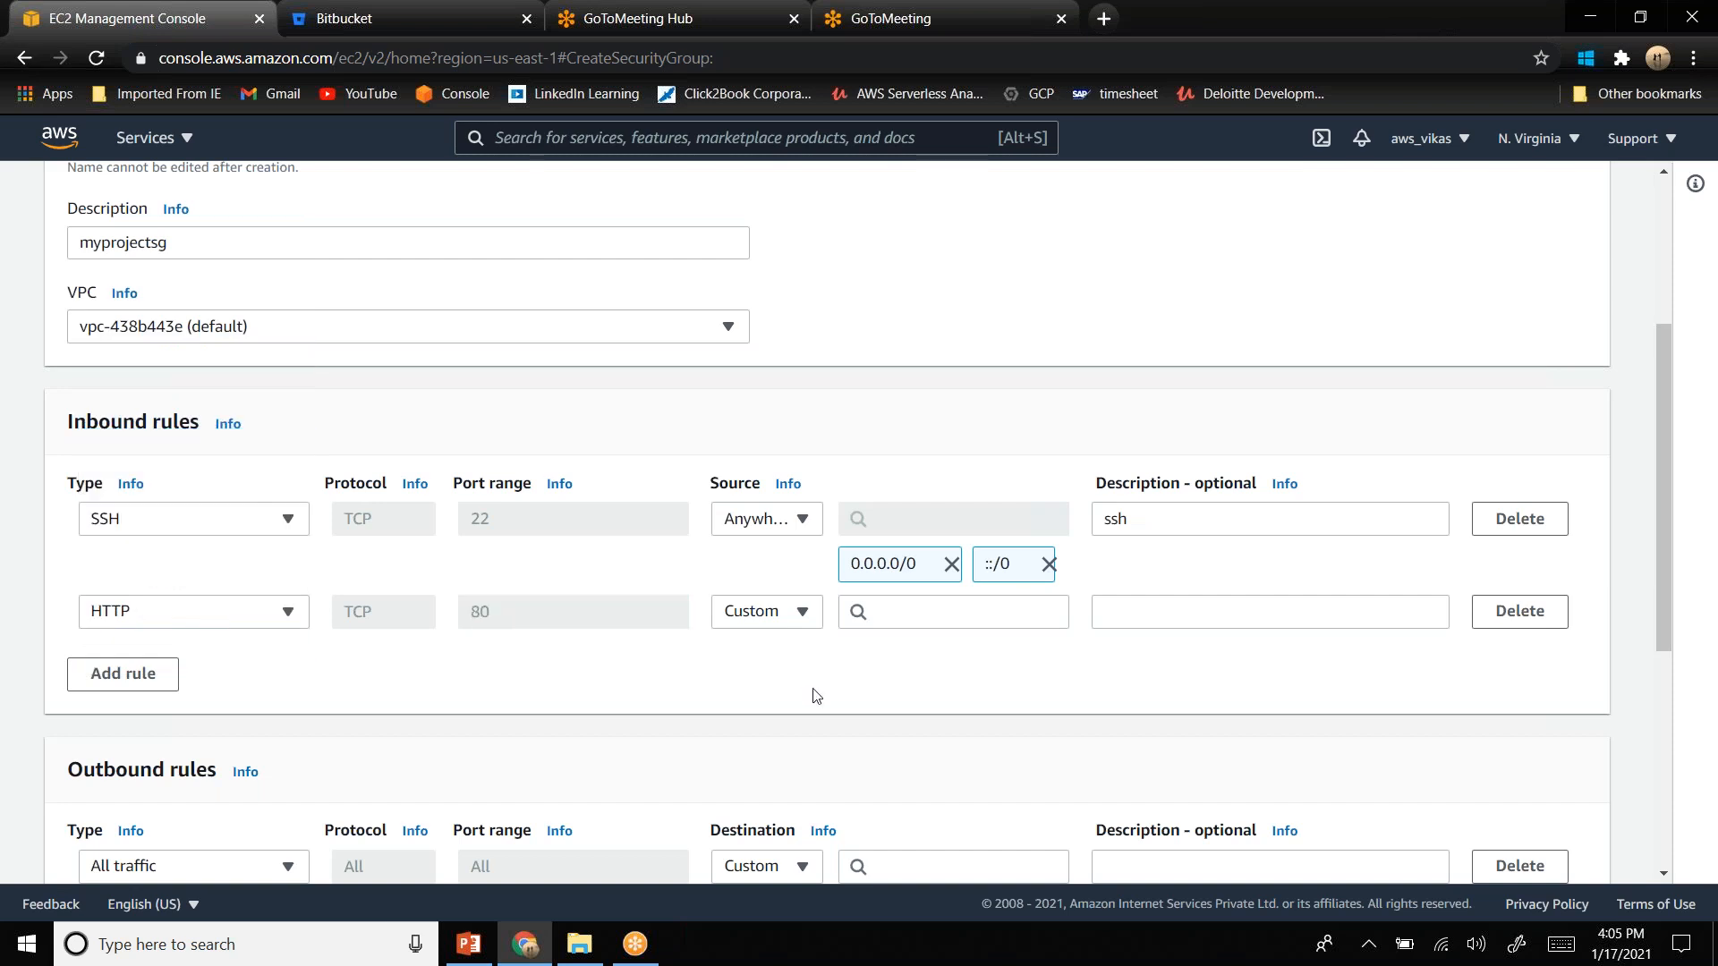
{"action": "left_click", "coordinate": [771, 616]}
{"action": "left_click", "coordinate": [768, 677]}
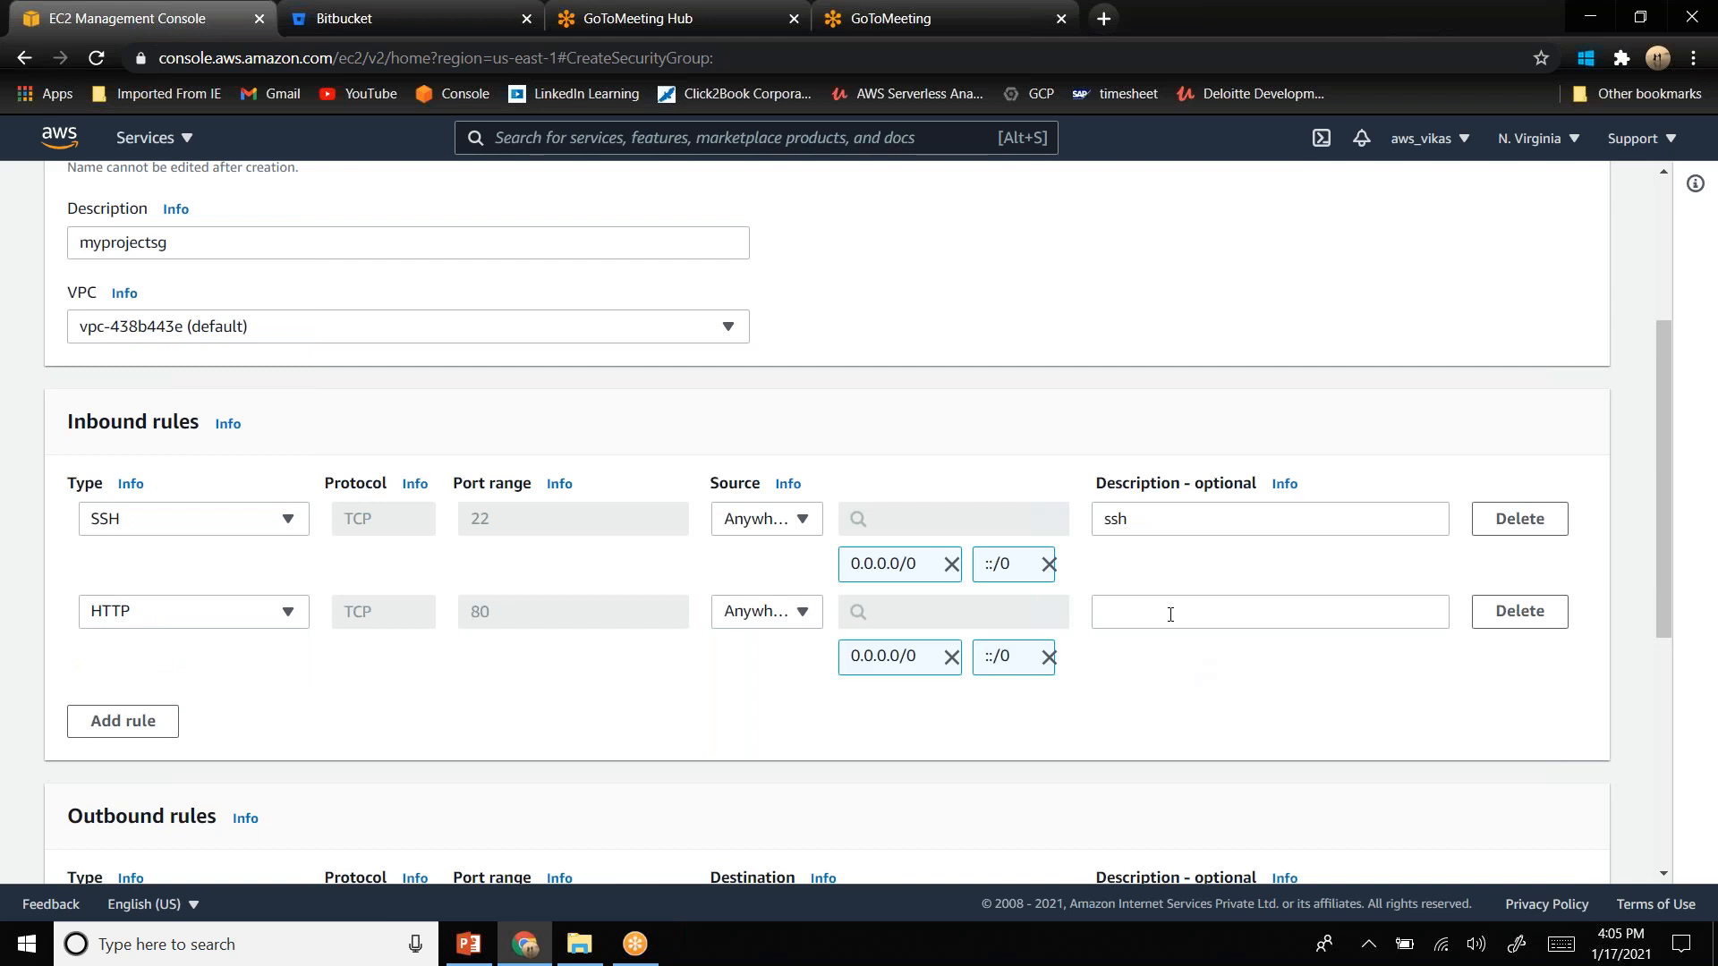
{"action": "left_click", "coordinate": [1171, 614]}
{"action": "type", "text": "Htt"}
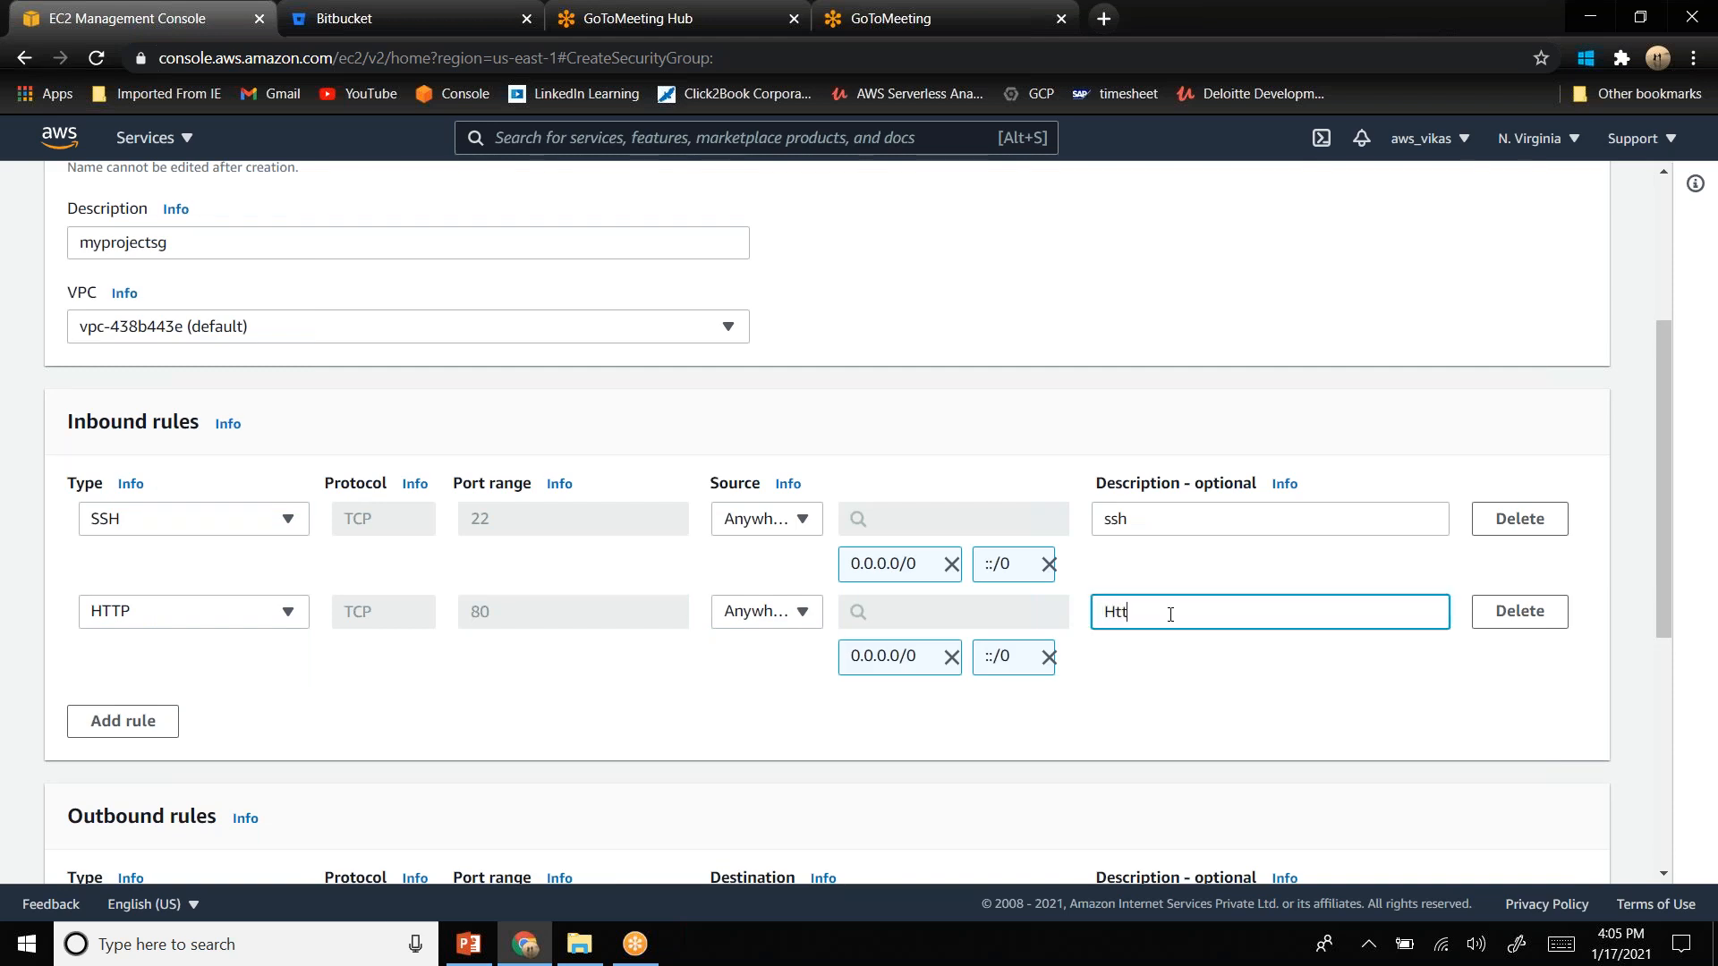
{"action": "type", "text": "p"}
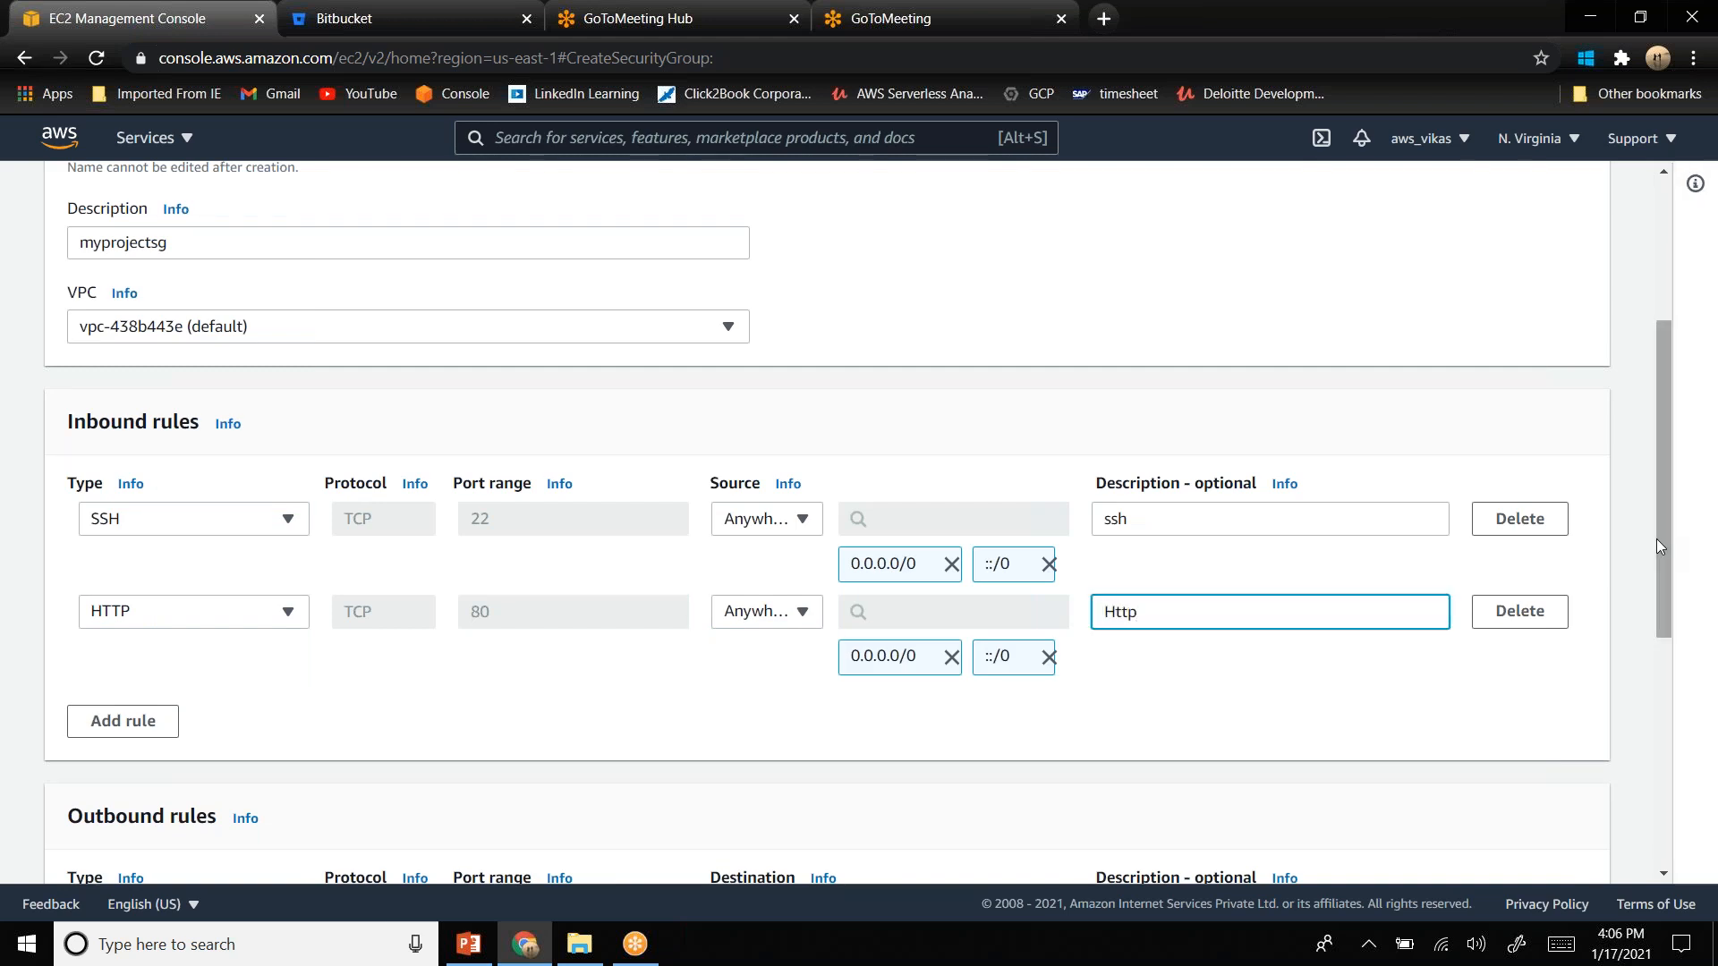
- Create the security group, keeping the default outbound rule and adding no tags
{"action": "scroll", "coordinate": [1679, 630], "scroll_direction": "down", "scroll_amount": 1}
{"action": "scroll", "coordinate": [1678, 631], "scroll_direction": "down", "scroll_amount": 5}
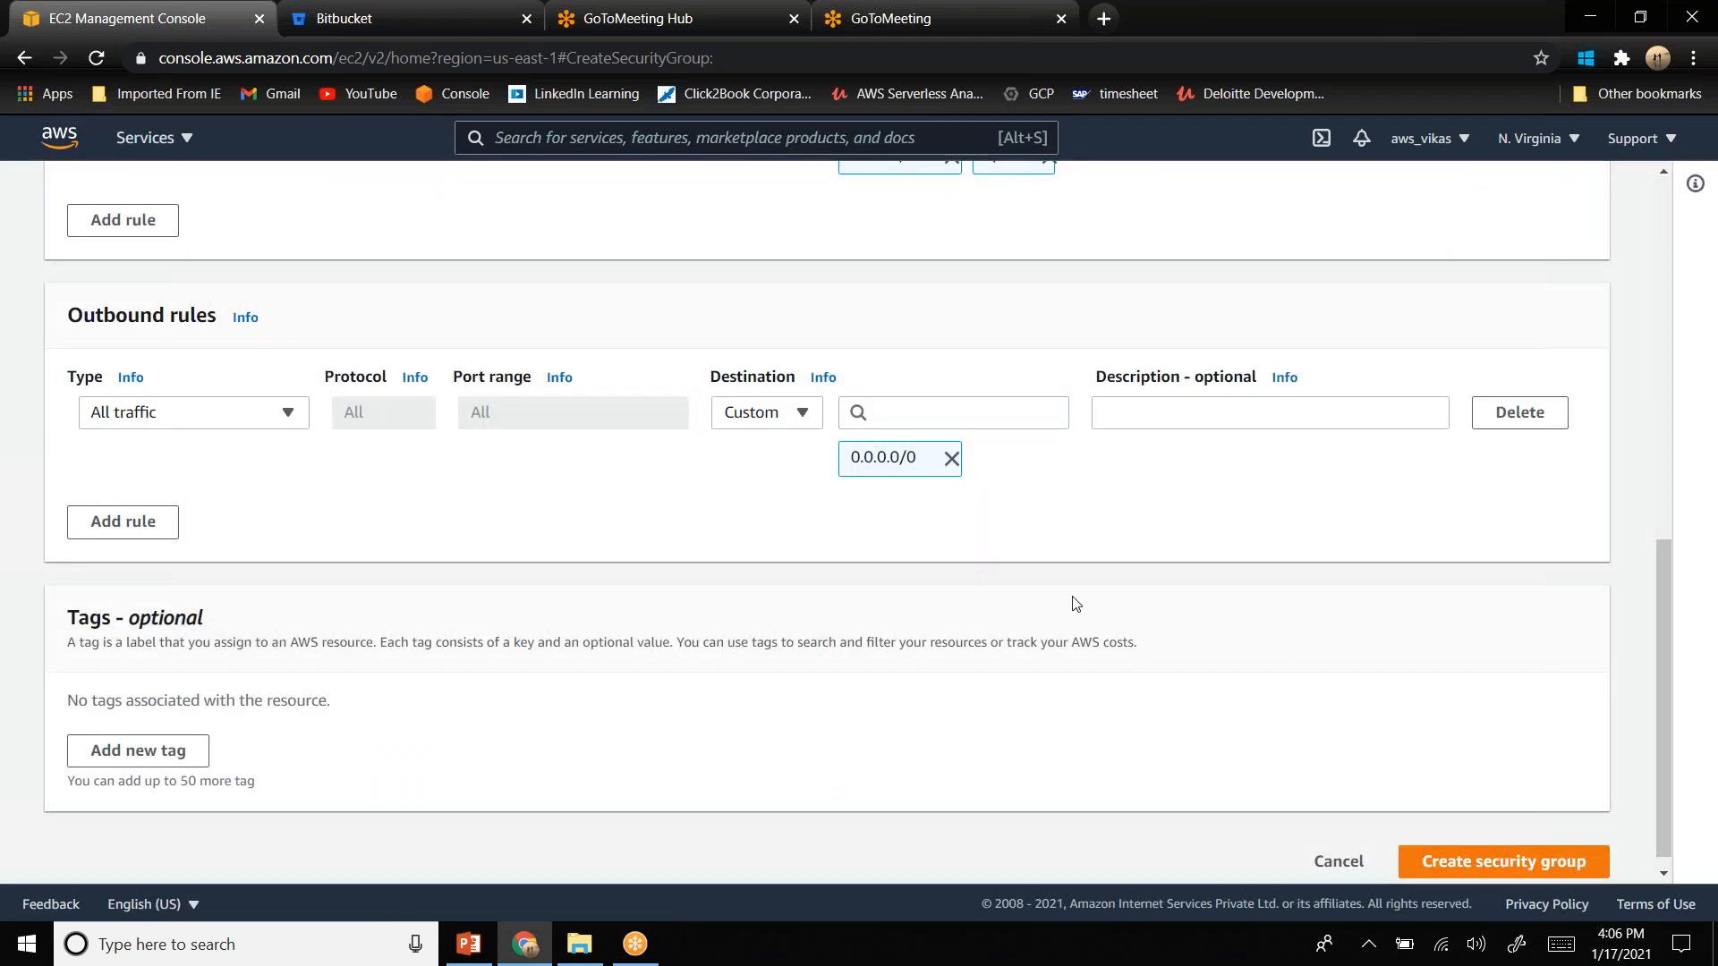
{"action": "left_click", "coordinate": [1497, 864]}
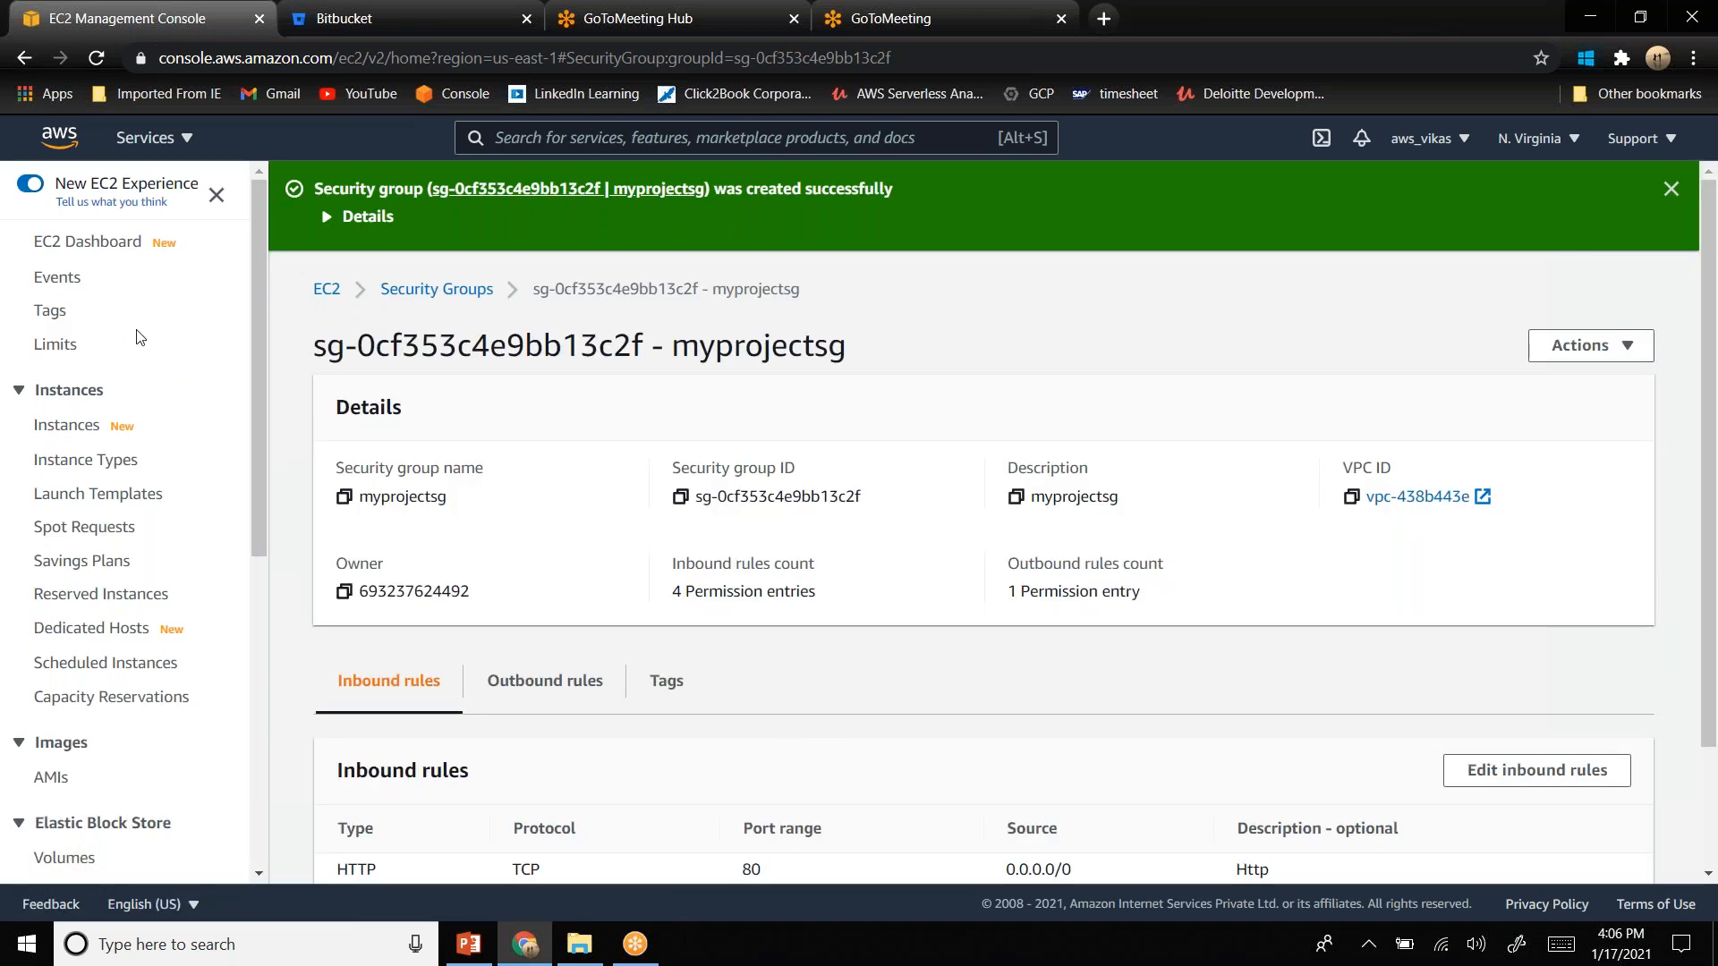
- Create an EC2 key pair named myprojectkp in ppk format
{"action": "left_click", "coordinate": [112, 247]}
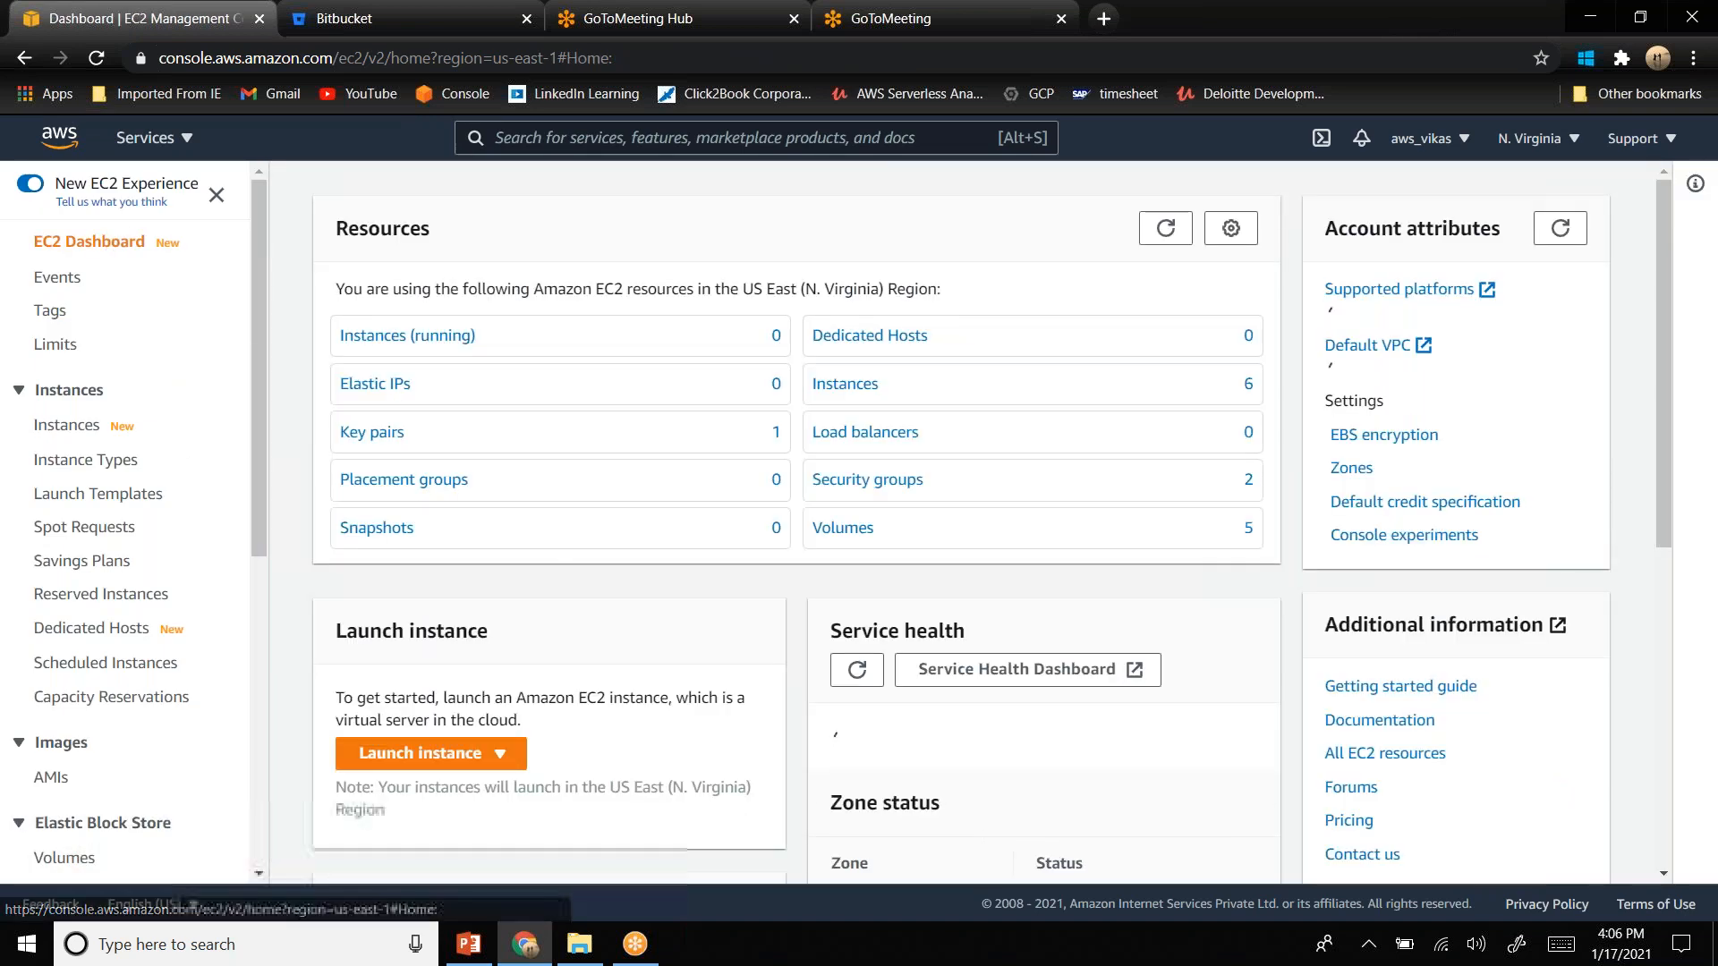
{"action": "left_click", "coordinate": [373, 433]}
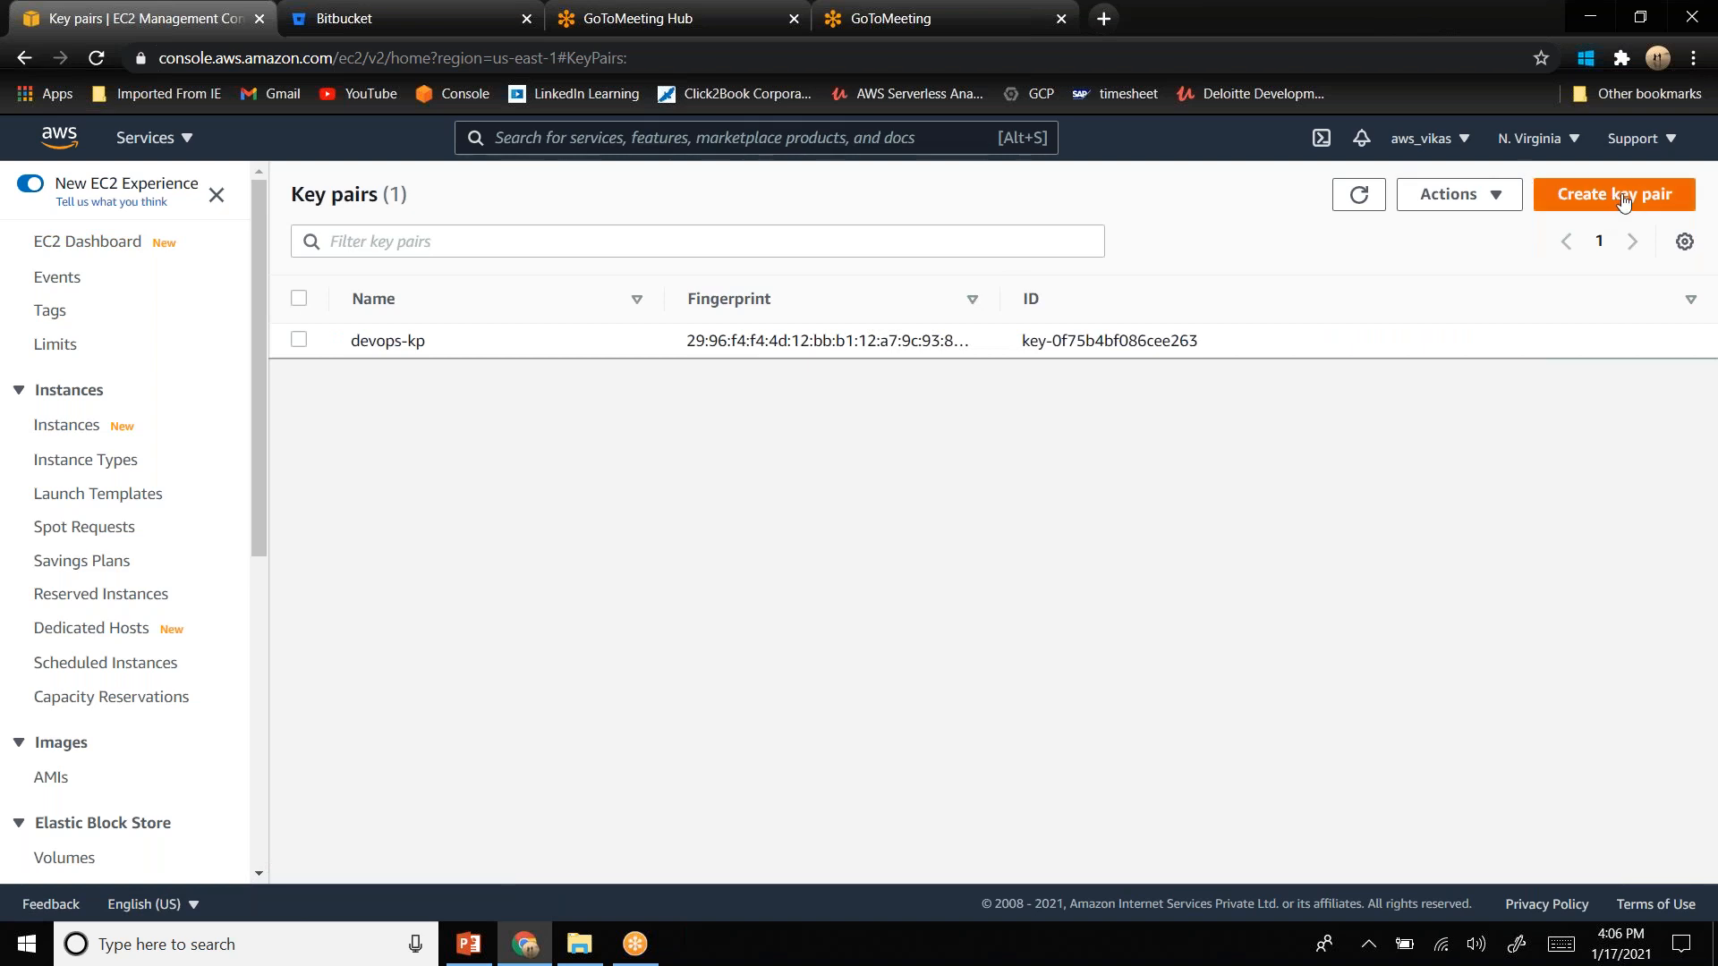
{"action": "left_click", "coordinate": [1624, 201]}
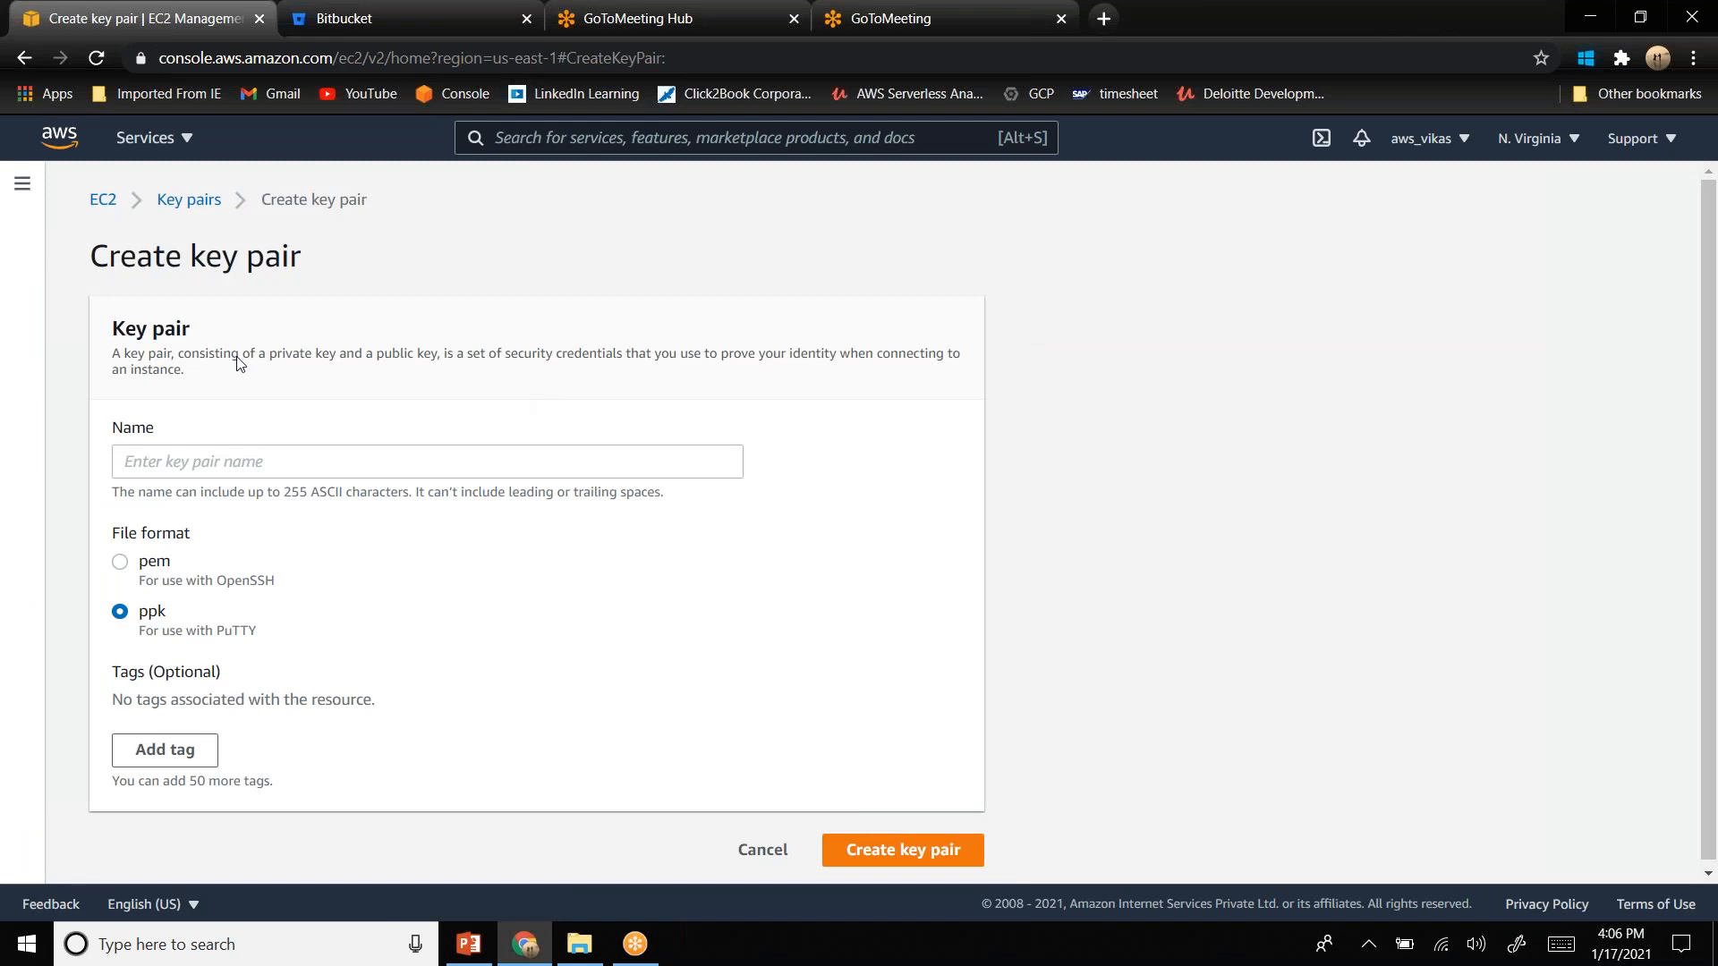
{"action": "left_click", "coordinate": [235, 466]}
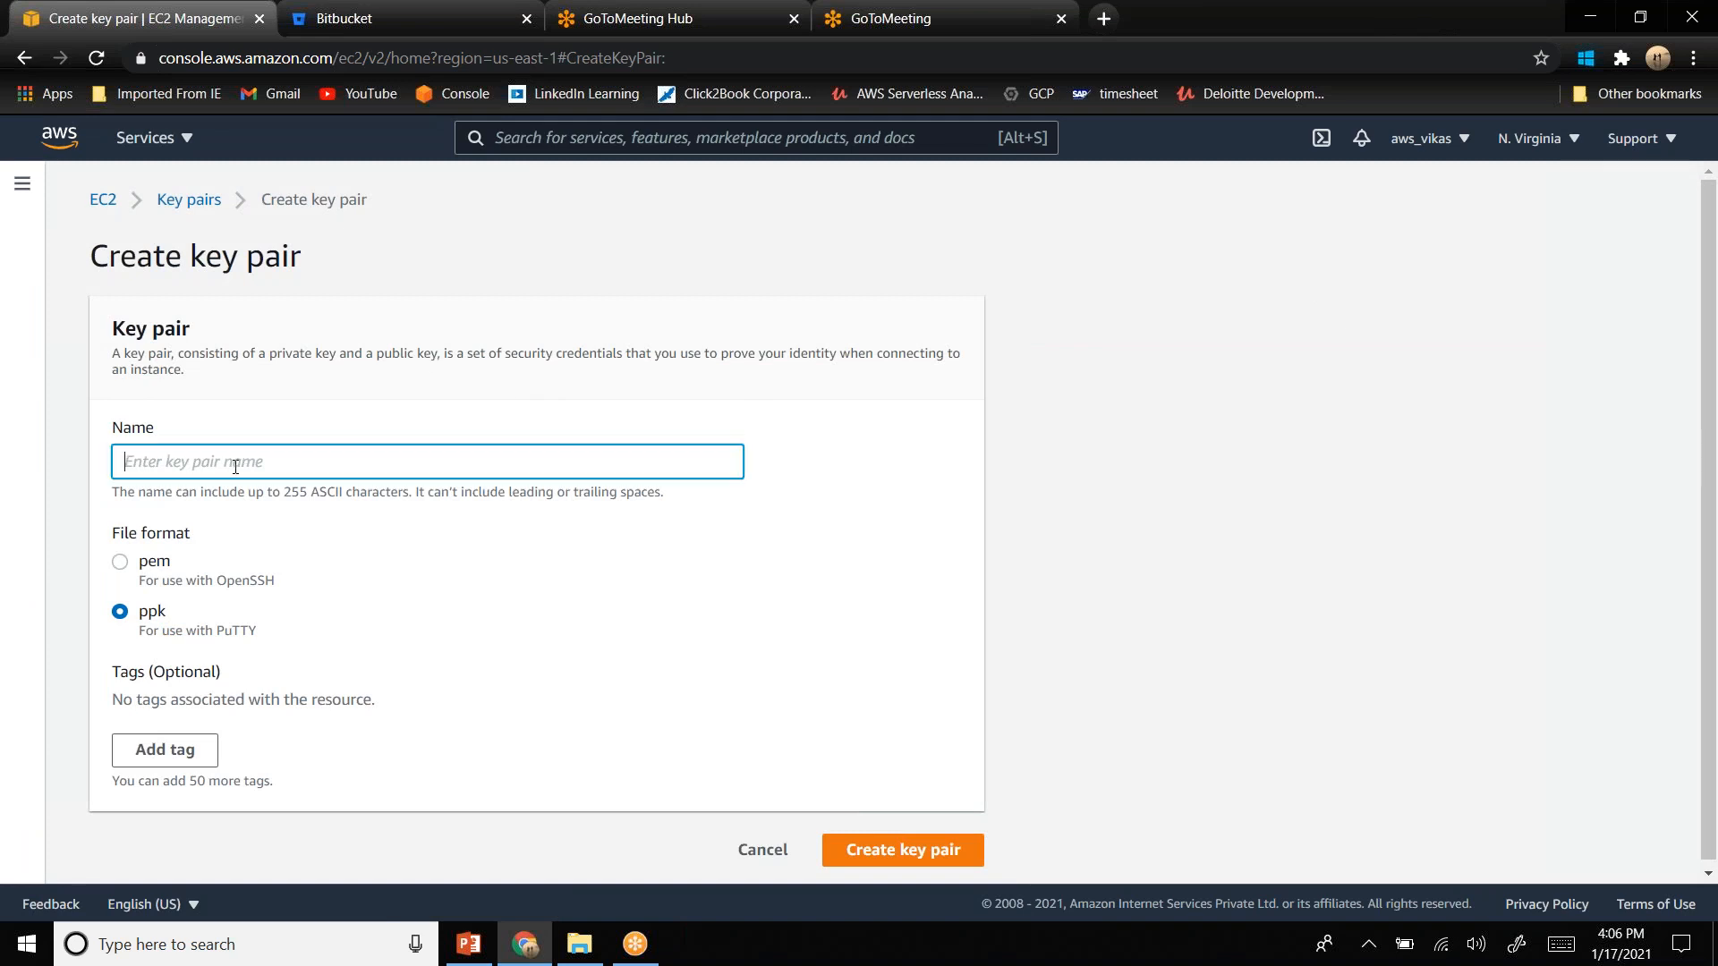
{"action": "type", "text": "myprojectkp"}
{"action": "left_click", "coordinate": [930, 859]}
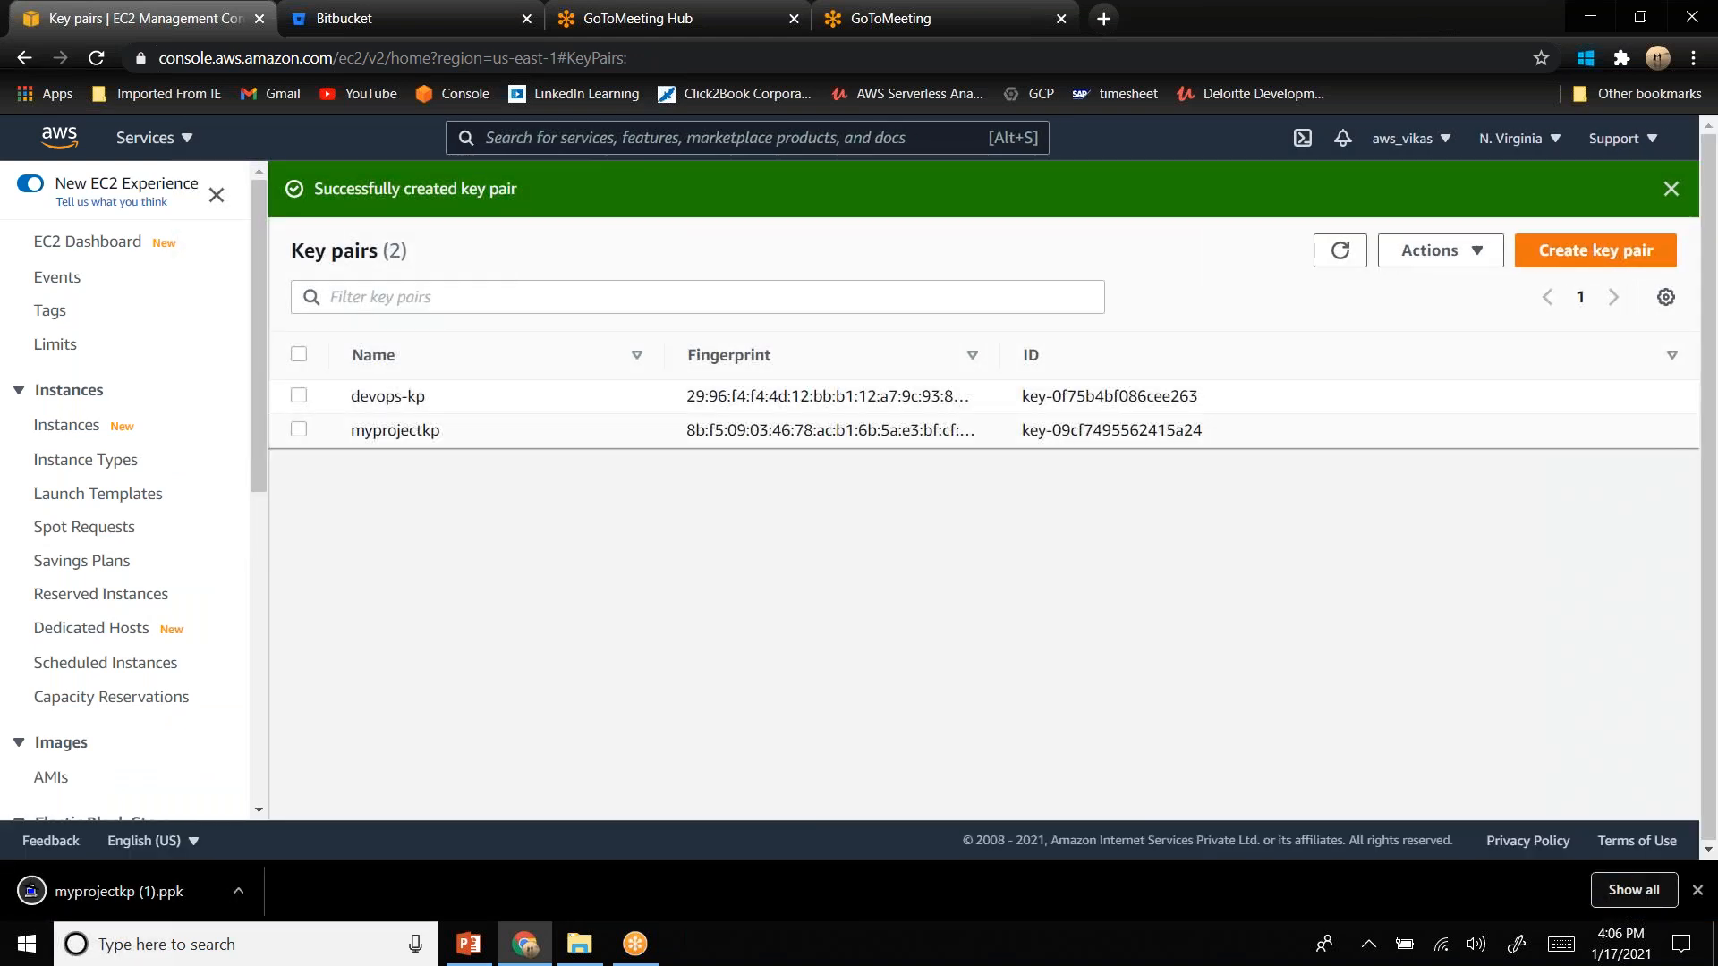
{"action": "mouse_move", "coordinate": [634, 931]}
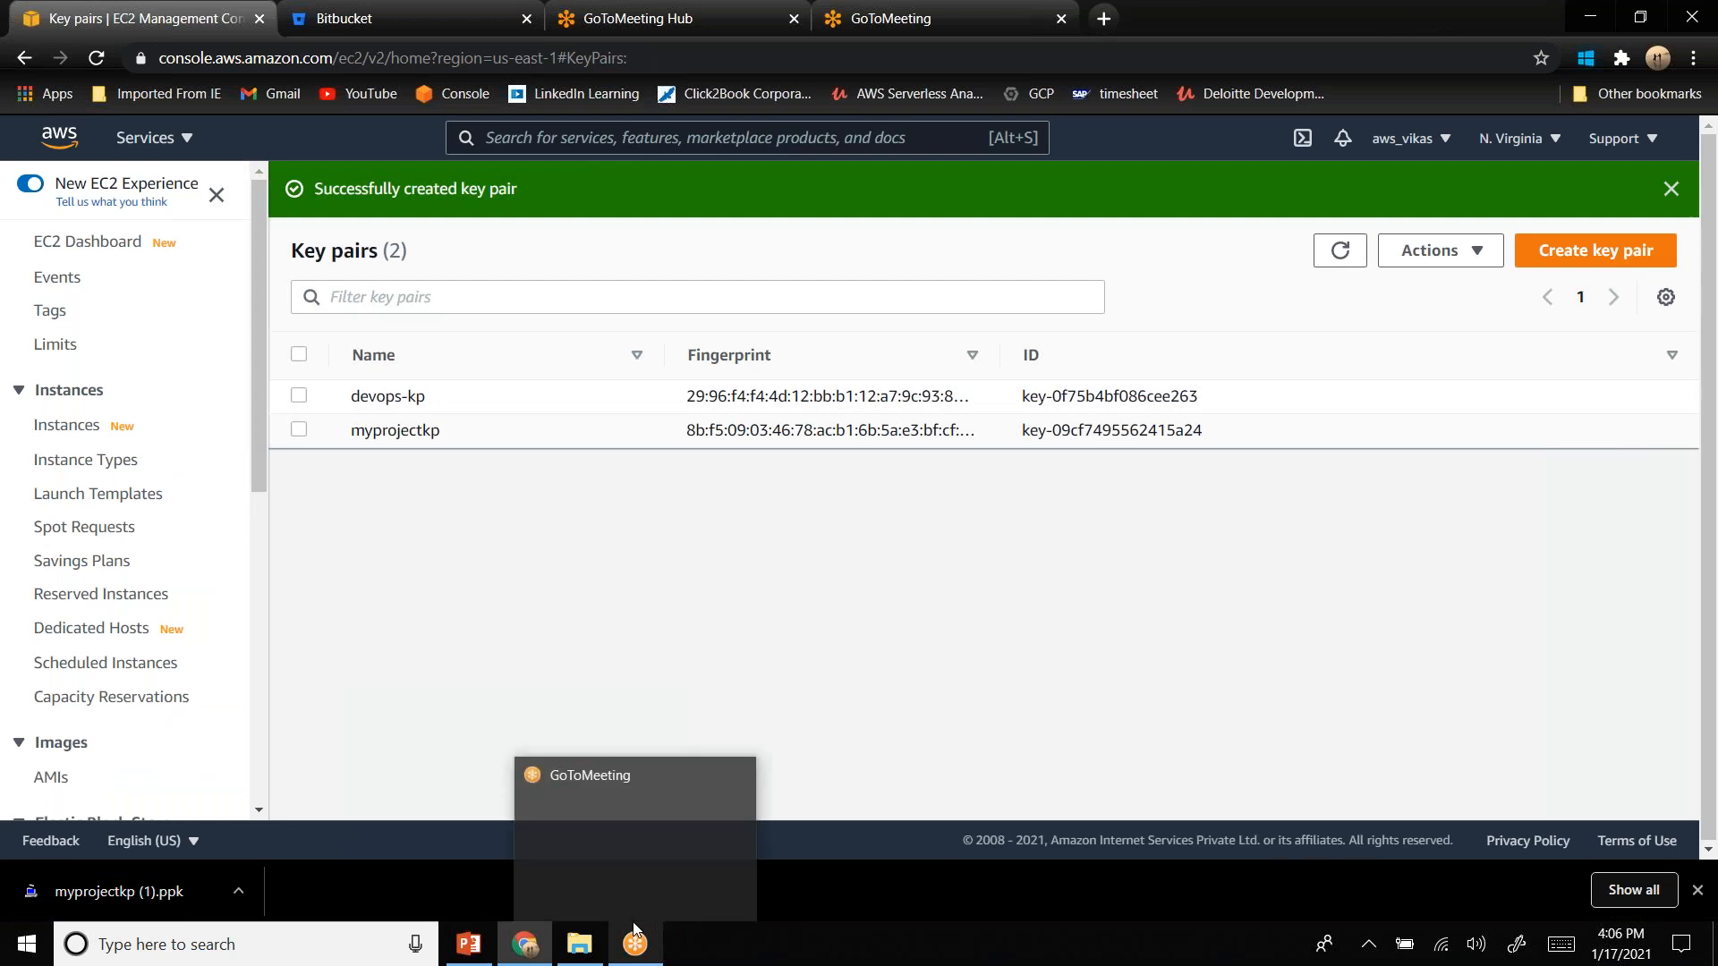
- Switch to File Explorer and delete the old myprojectkp key file from the Downloads folder
{"action": "left_click", "coordinate": [580, 942]}
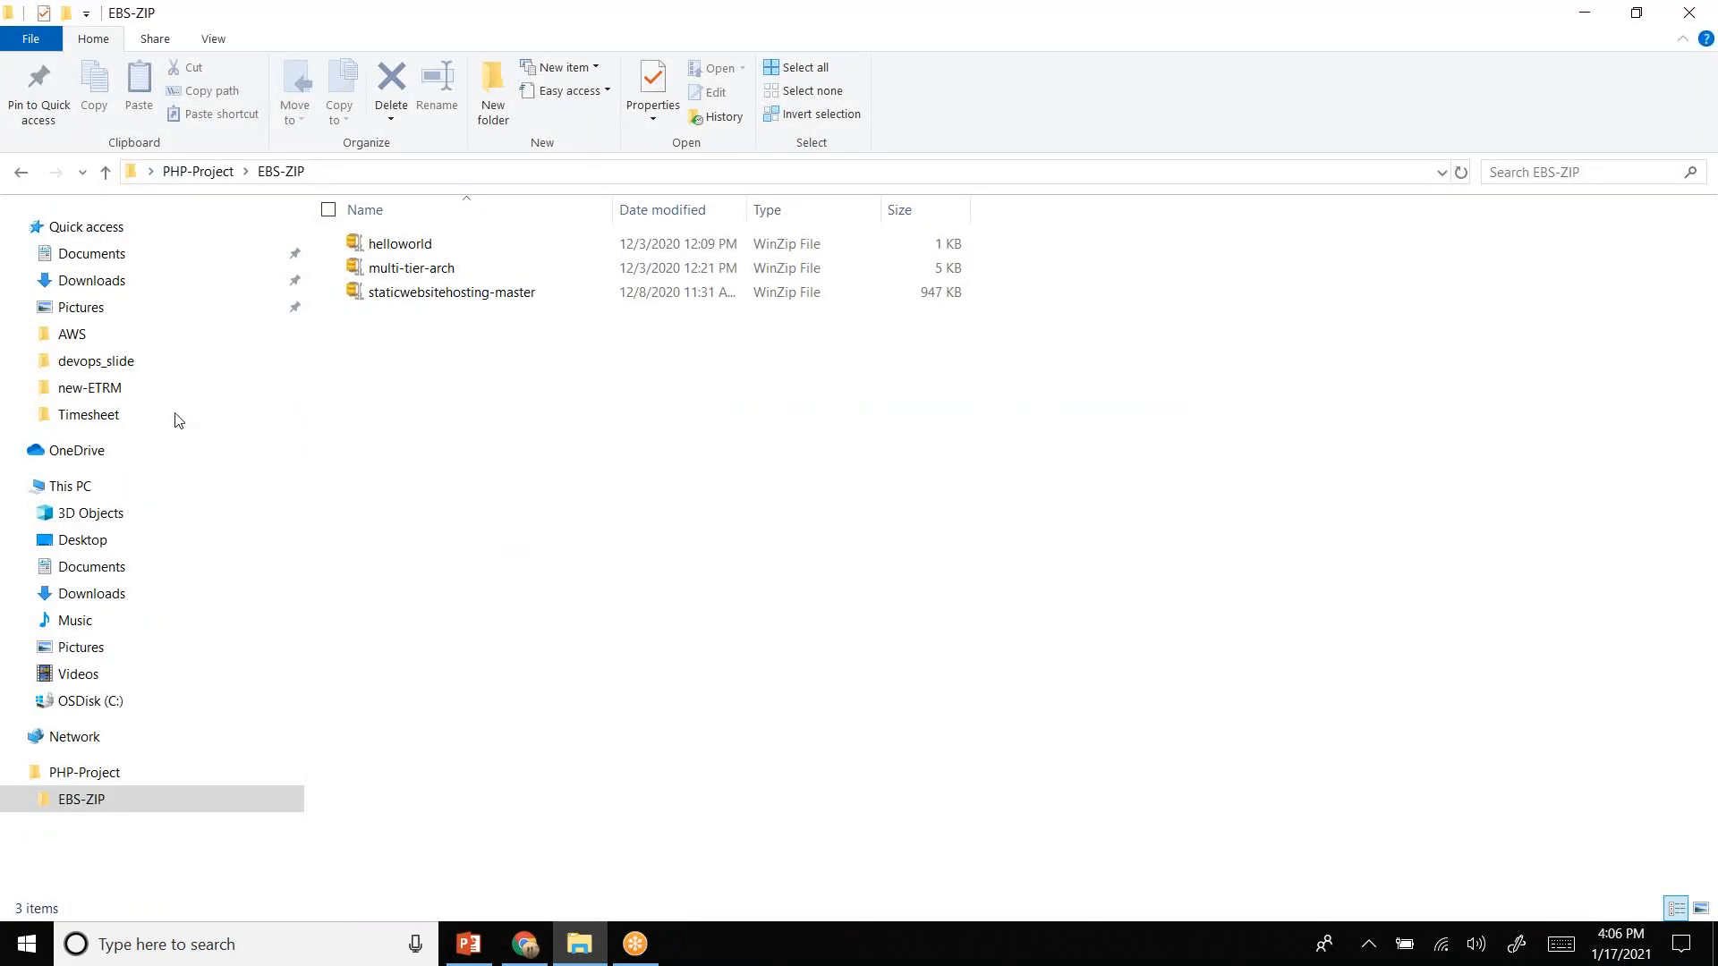
{"action": "left_click", "coordinate": [99, 282]}
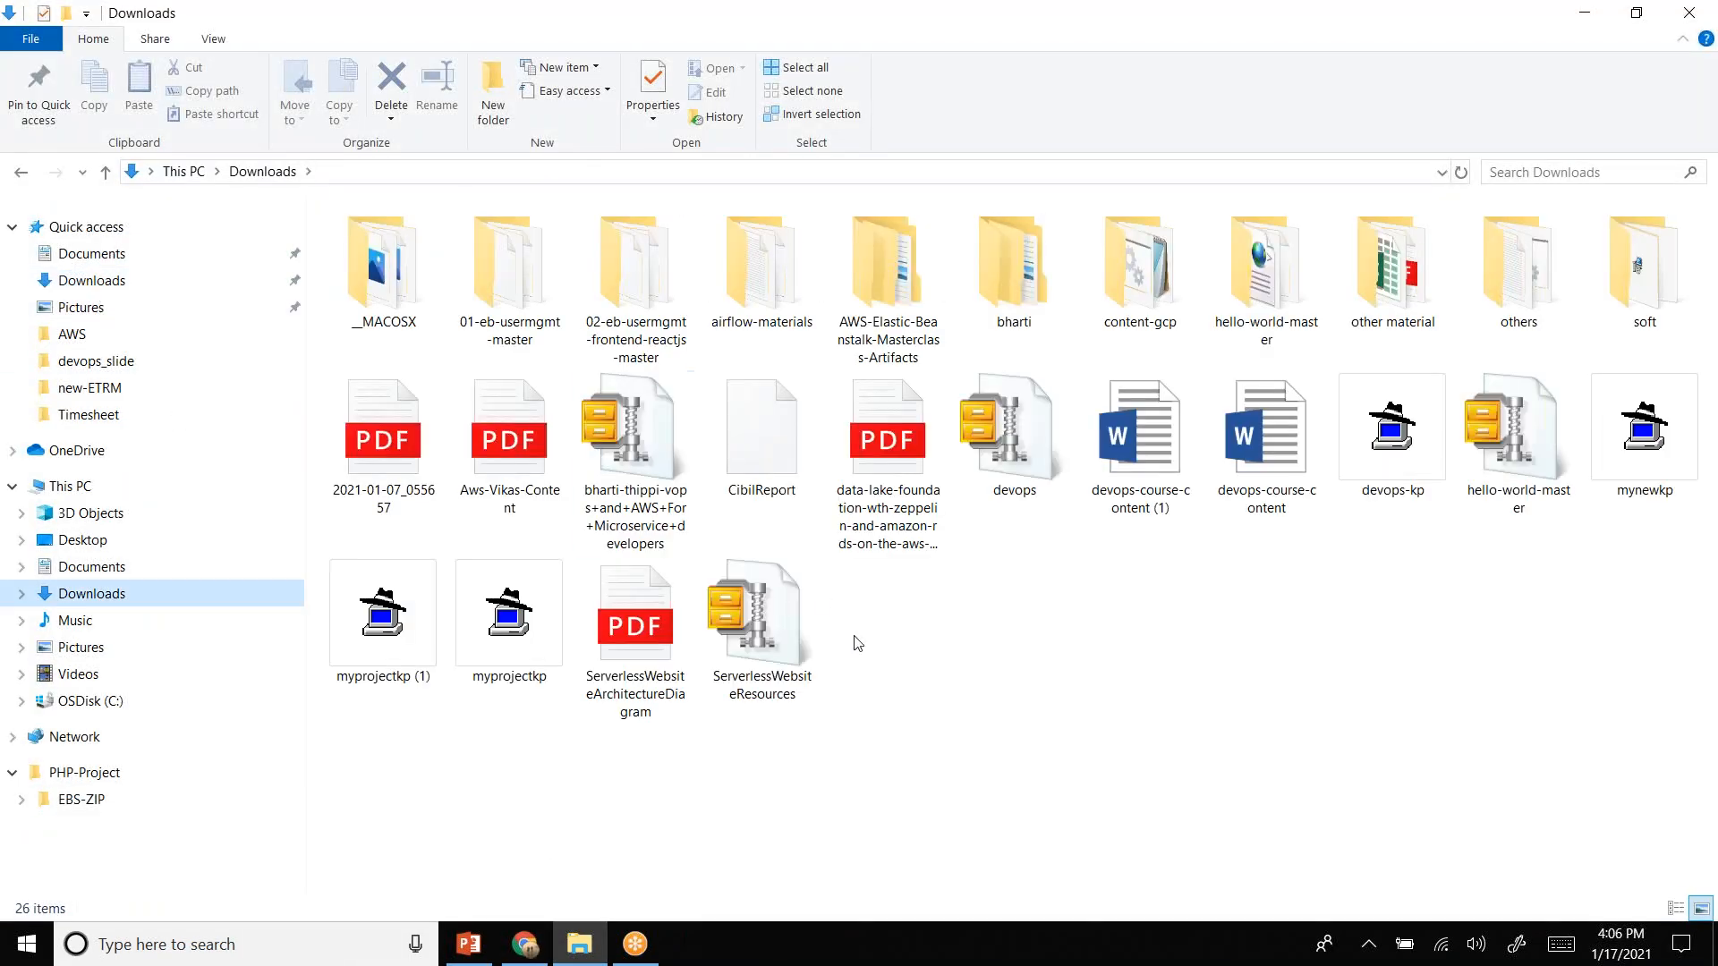
{"action": "left_click", "coordinate": [525, 643]}
{"action": "key", "text": "Delete"}
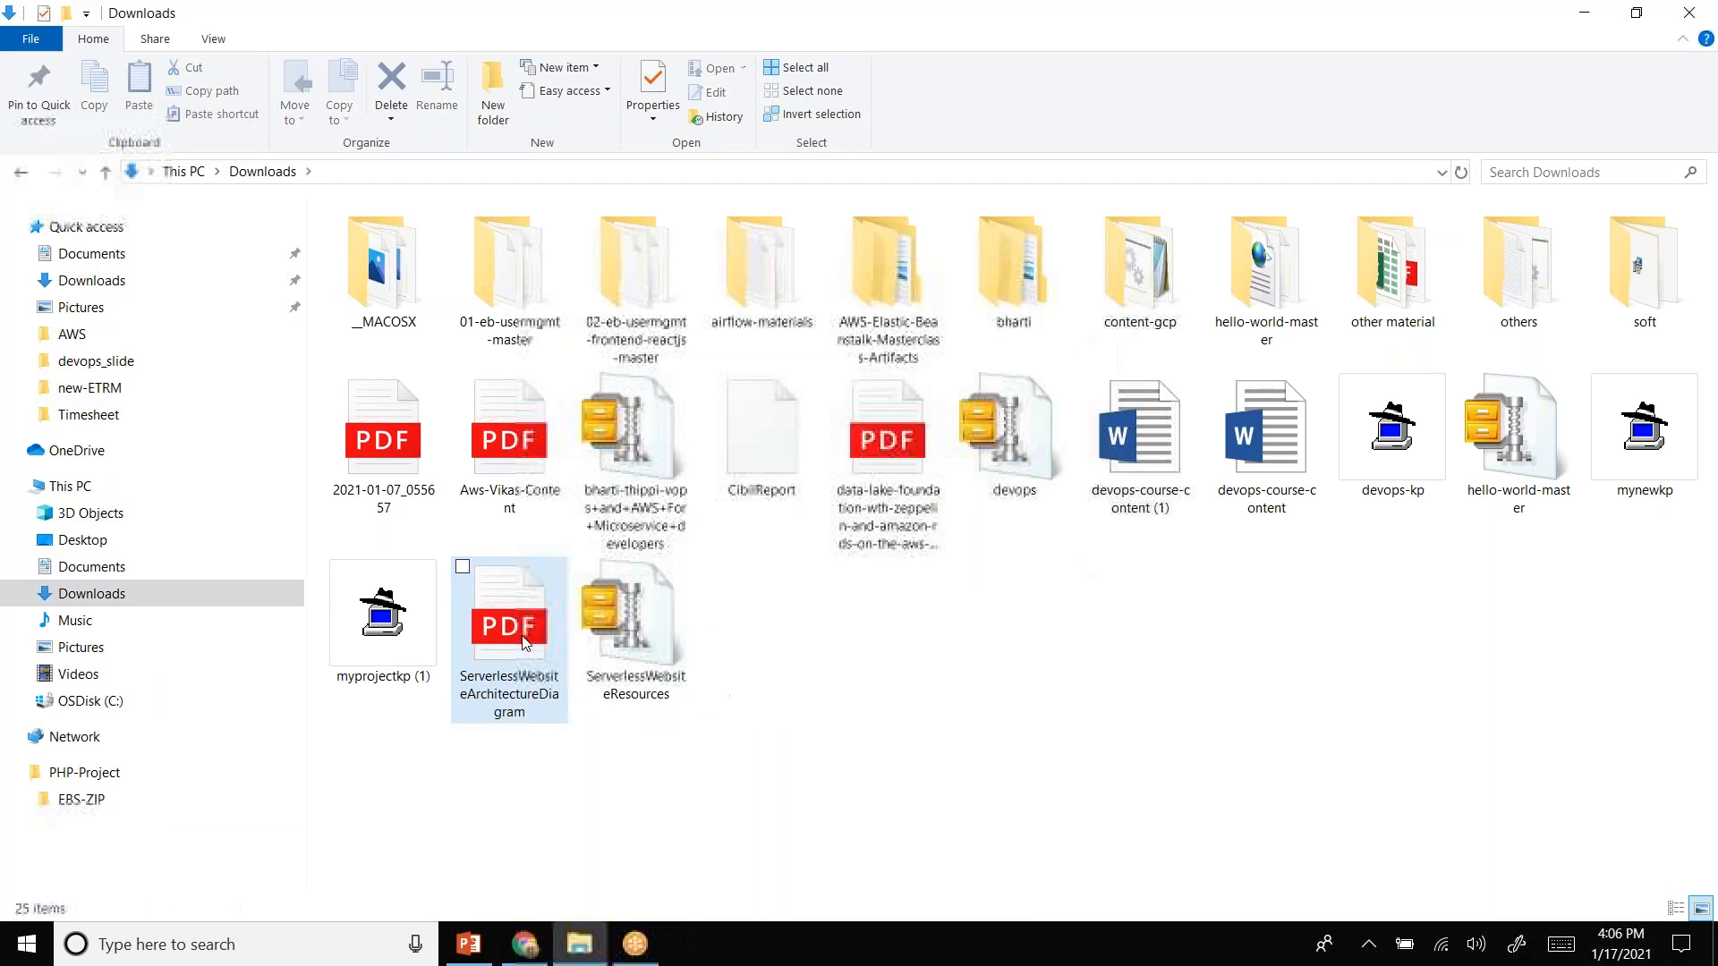
- Rename the downloaded key file myprojectkp (1) as myprojectkp
{"action": "left_click", "coordinate": [388, 636]}
{"action": "key", "text": "End"}
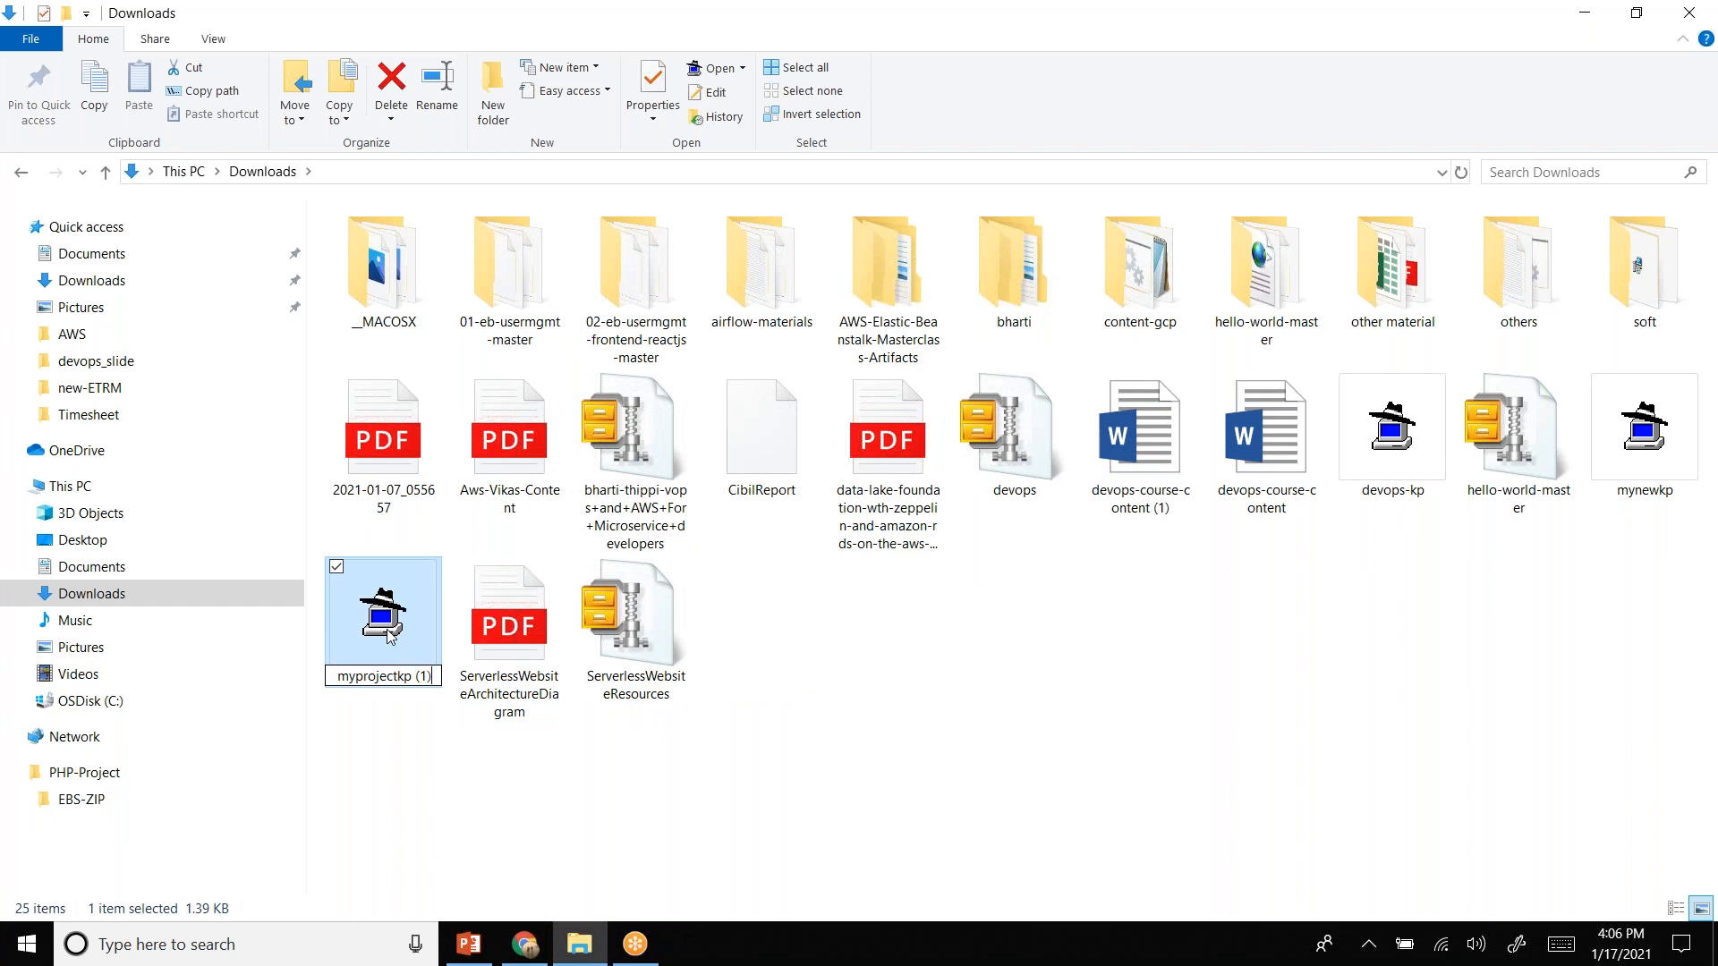
{"action": "key", "text": "BackSpace"}
{"action": "key", "text": "BackSpace"}
{"action": "key", "text": "BackSpace"}
{"action": "key", "text": "BackSpace"}
{"action": "key", "text": "Return"}
- Return to the EC2 console in Chrome, refresh the dashboard's resource counts and open the list of running instances
{"action": "key", "text": "alt+Tab"}
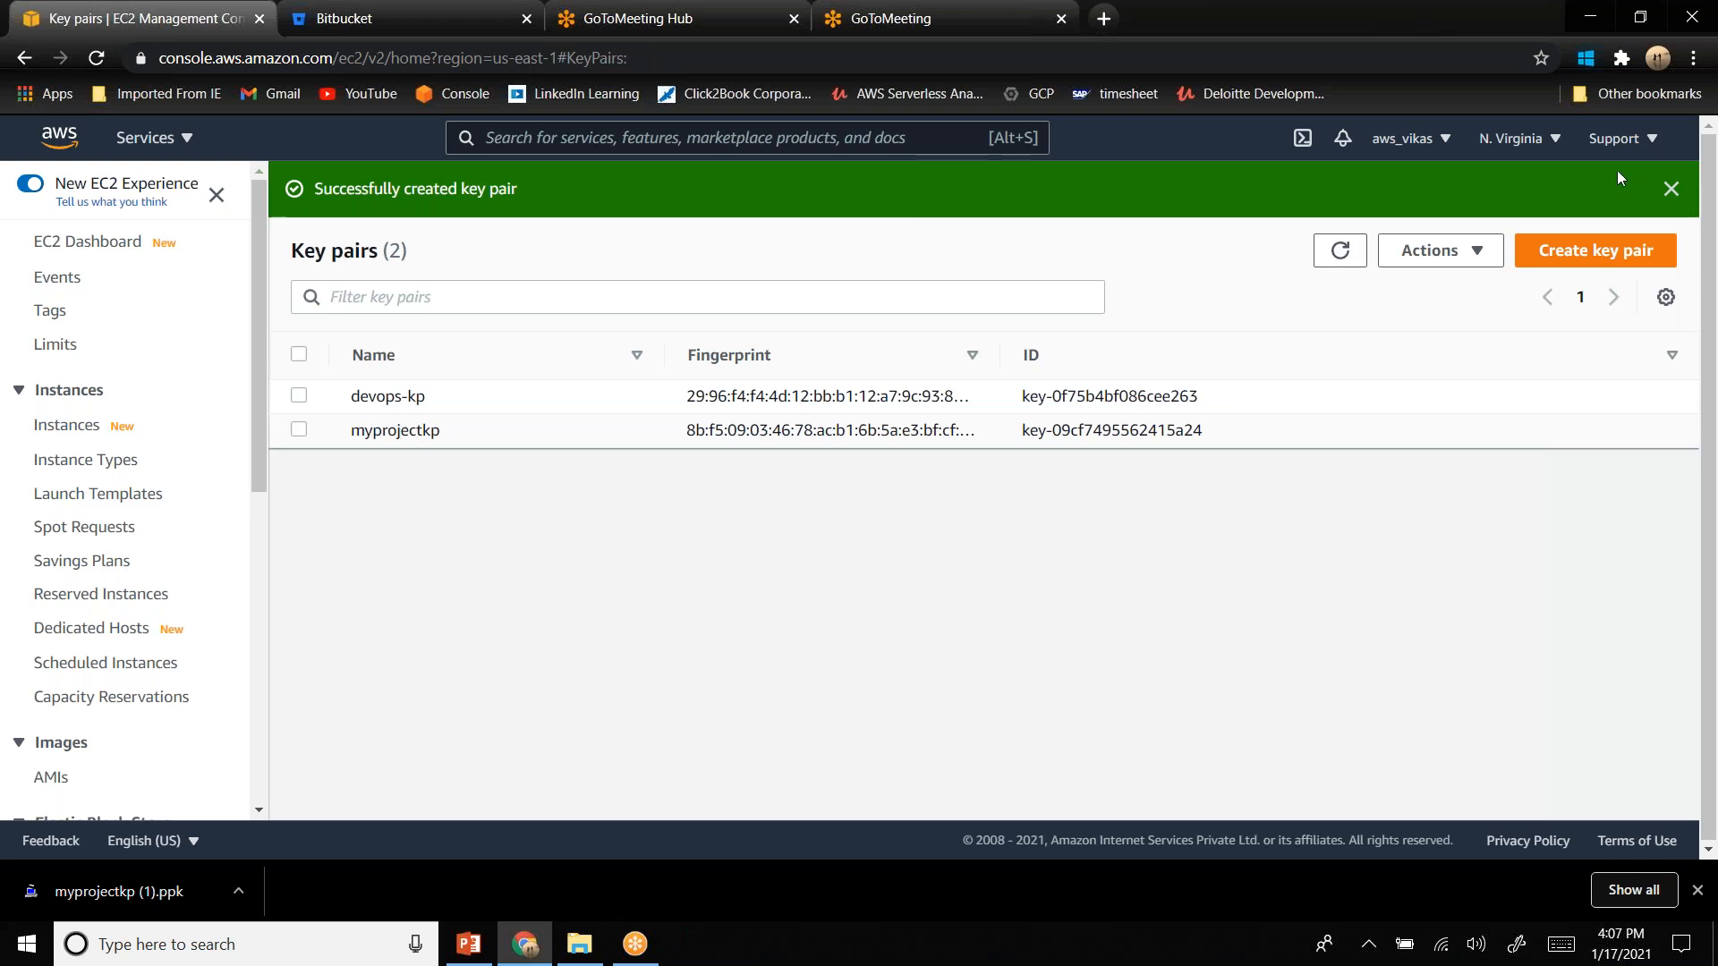
{"action": "left_click", "coordinate": [1671, 190]}
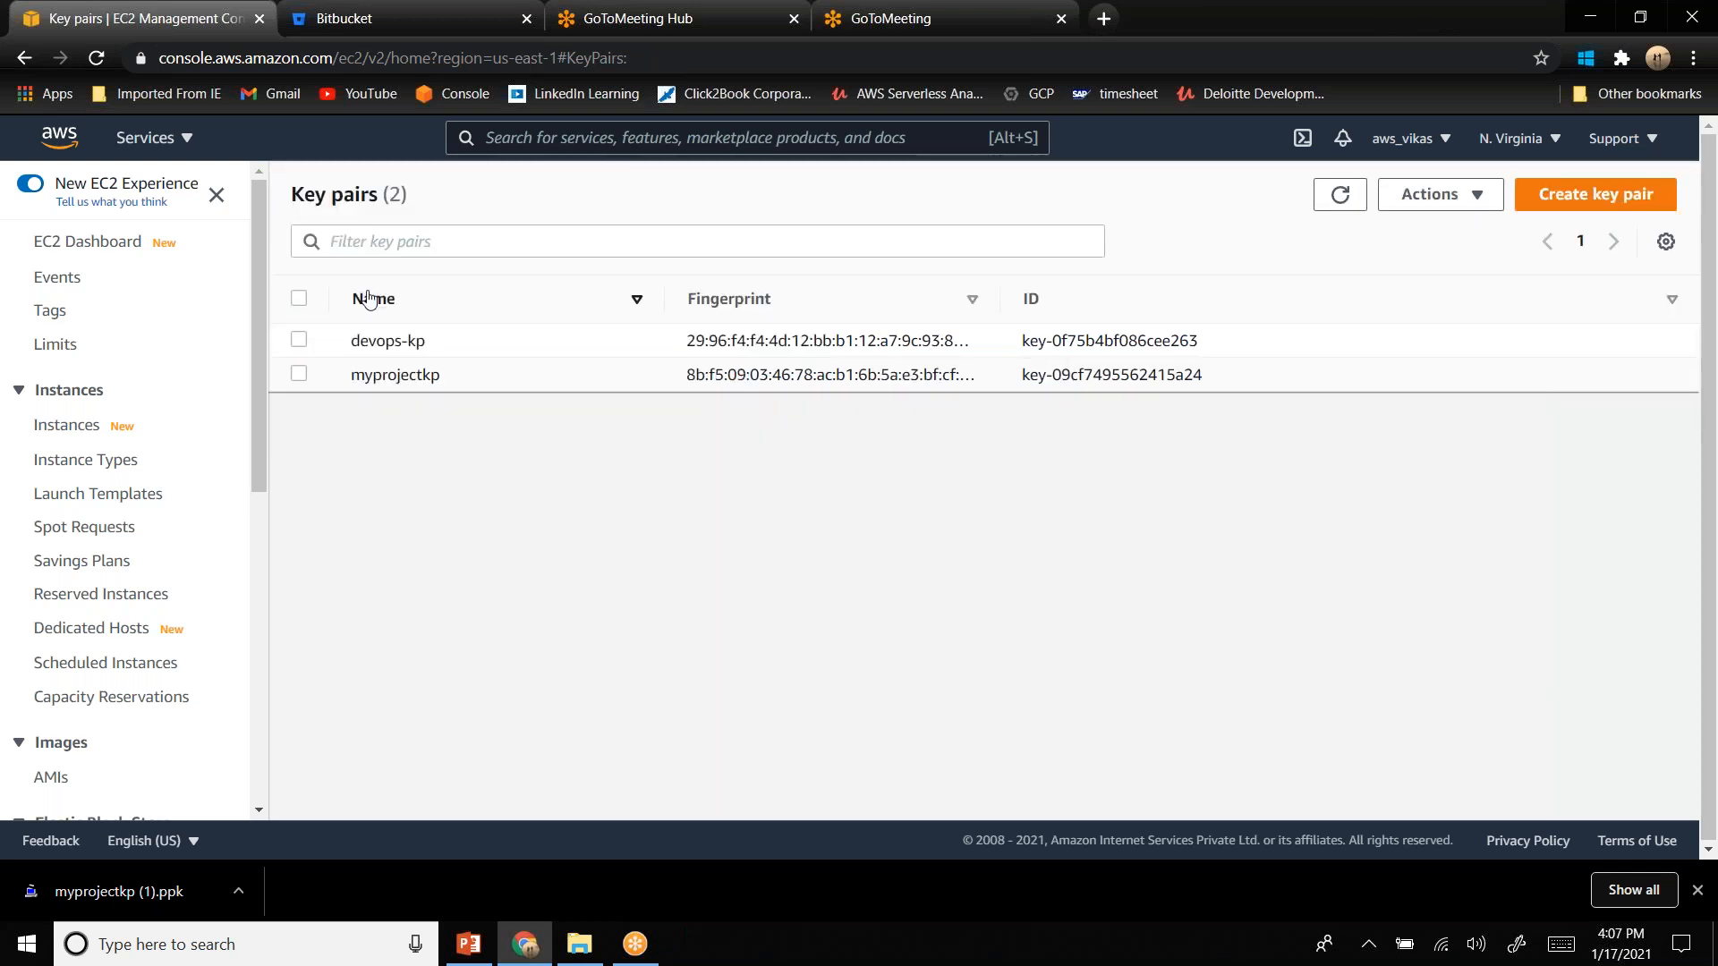
{"action": "left_click", "coordinate": [103, 253]}
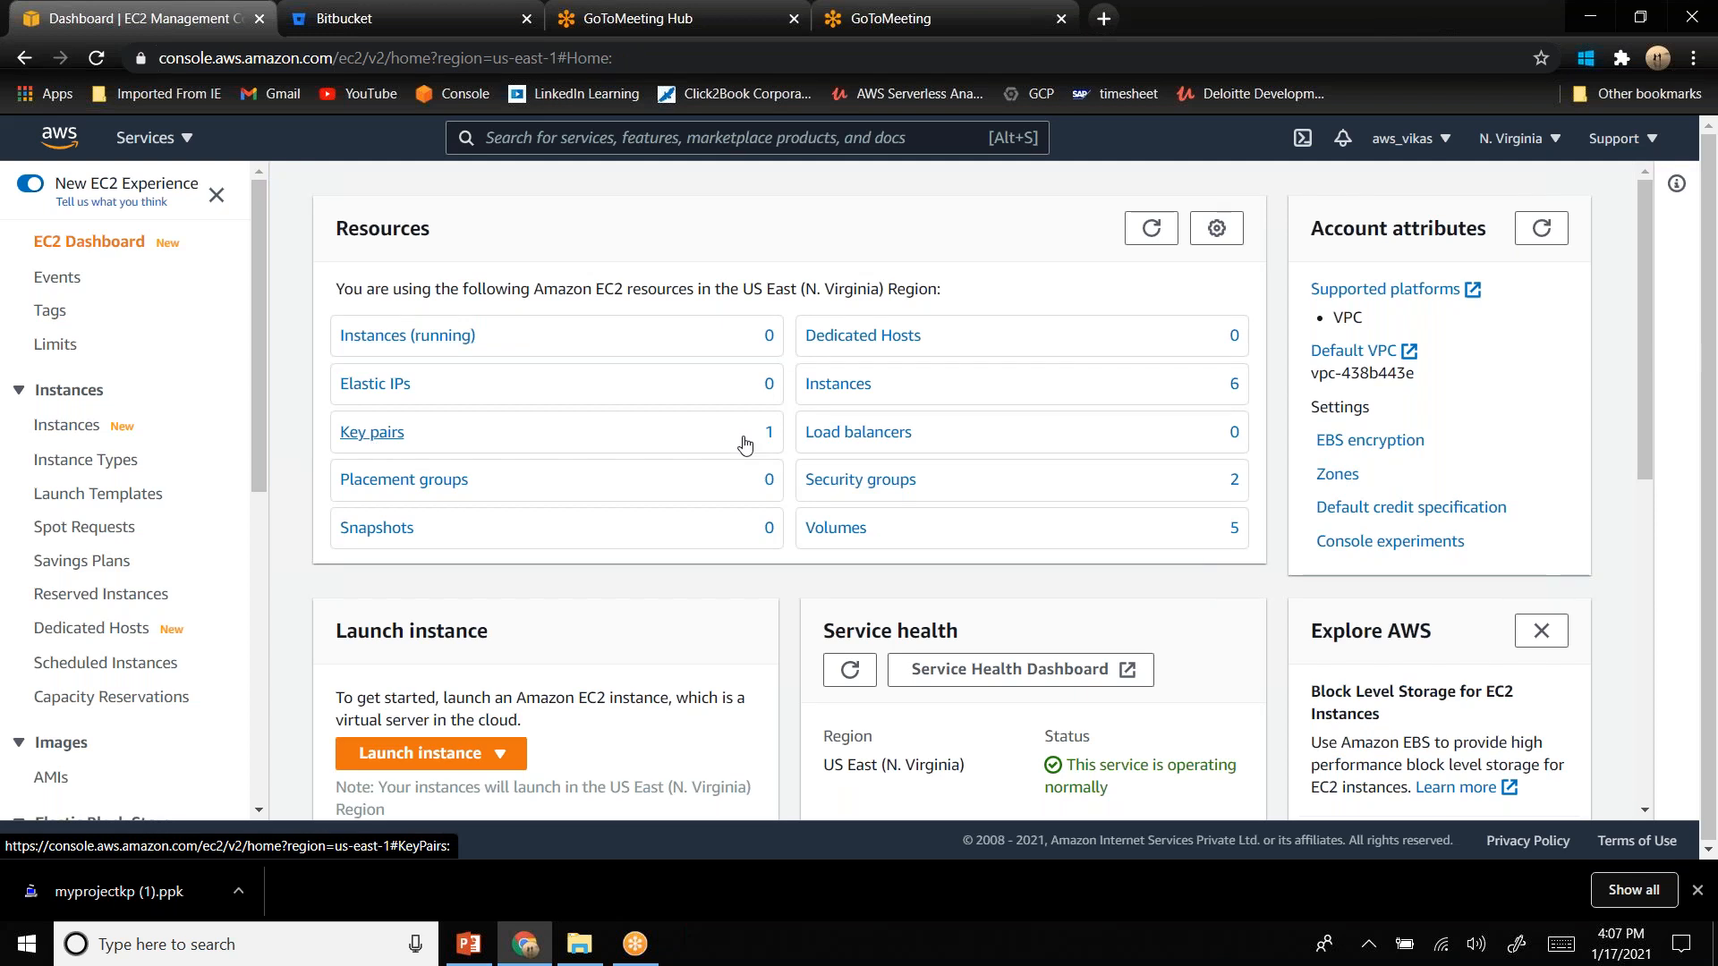
{"action": "left_click", "coordinate": [1152, 231]}
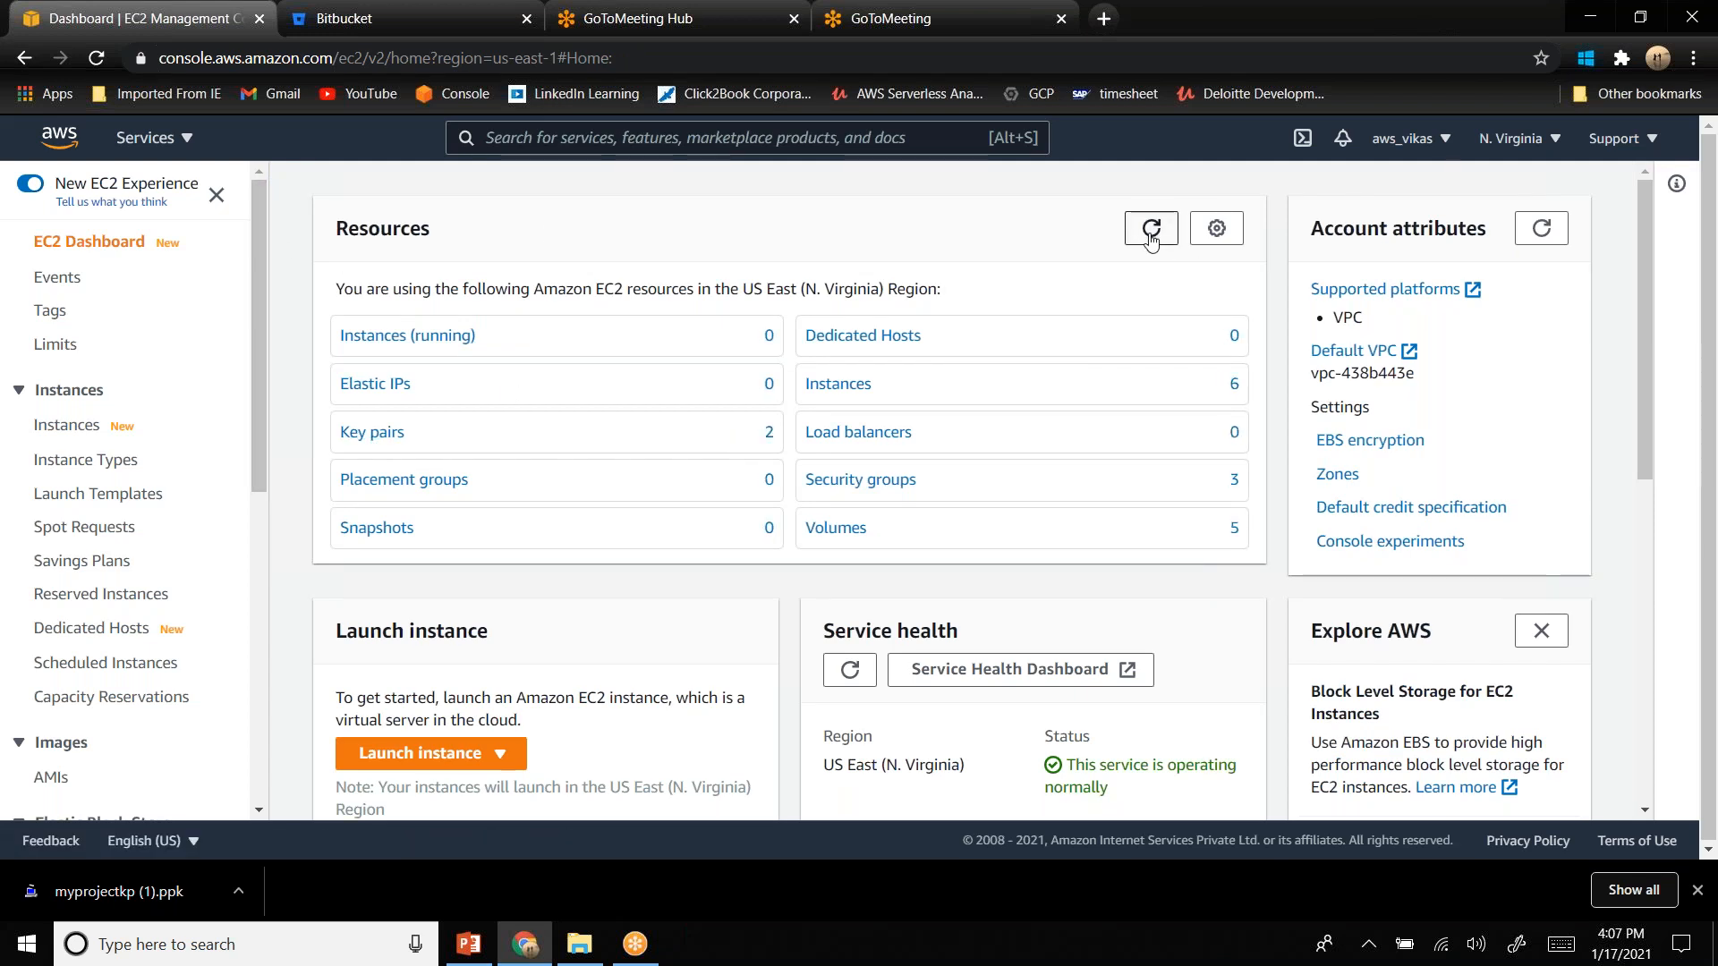
{"action": "left_click", "coordinate": [405, 345]}
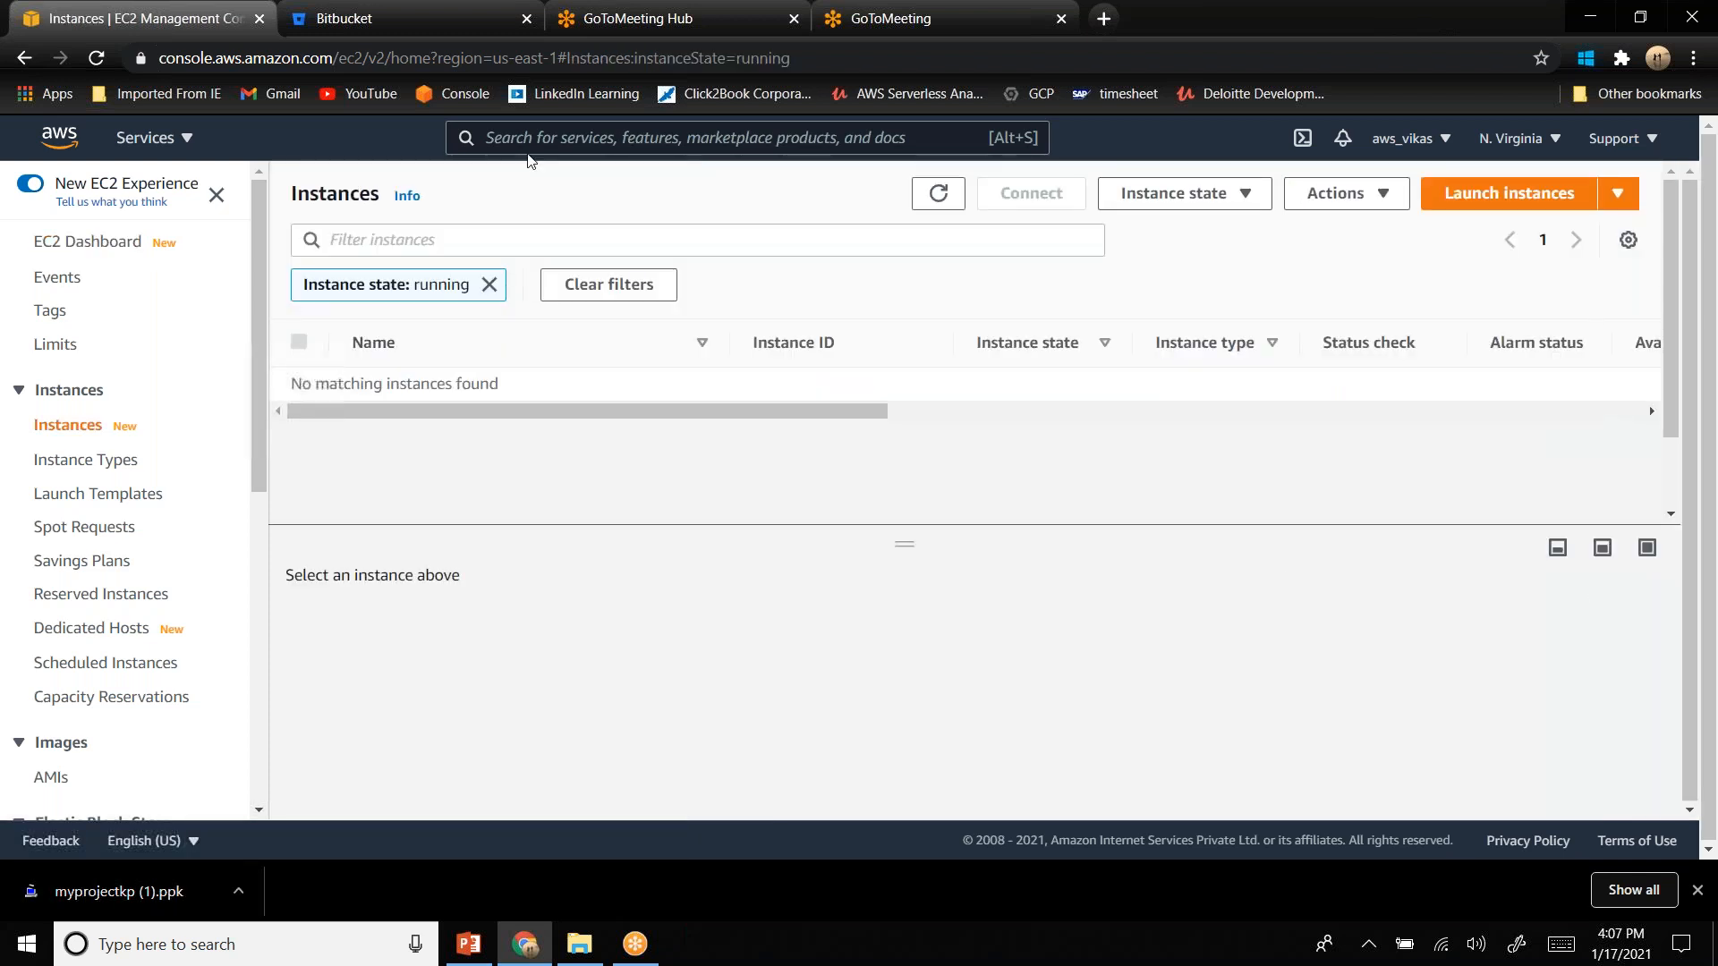
{"action": "left_click", "coordinate": [525, 140]}
{"action": "type", "text": "ec2"}
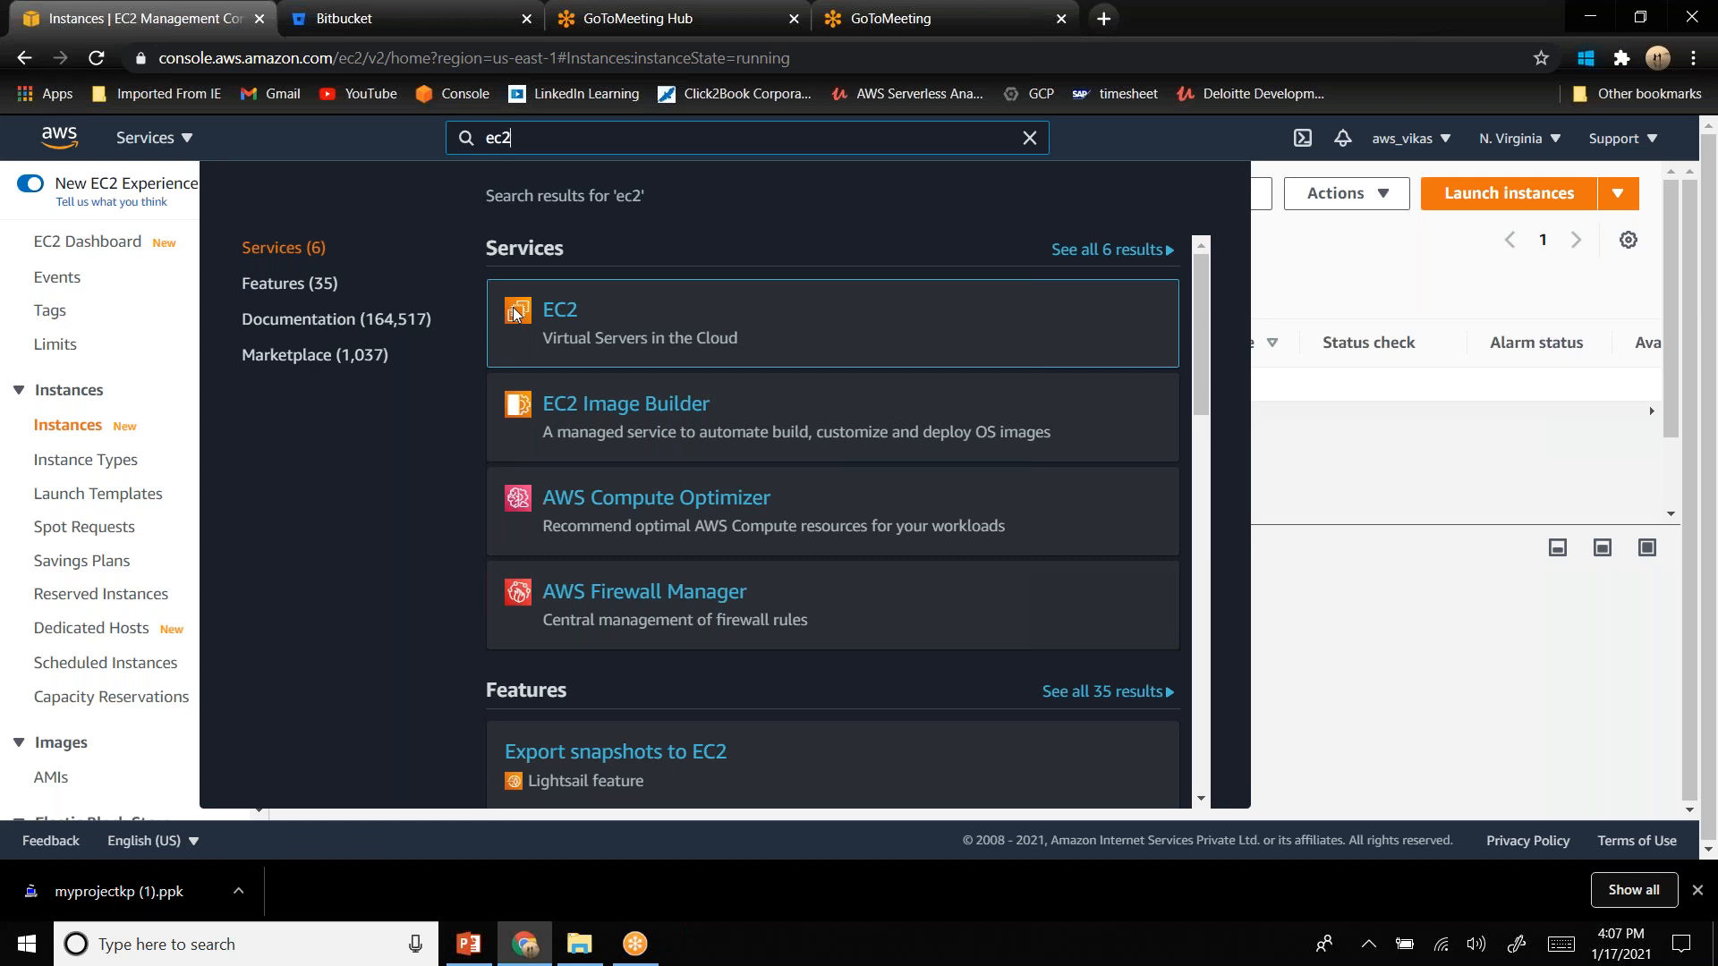
{"action": "left_click", "coordinate": [1450, 704]}
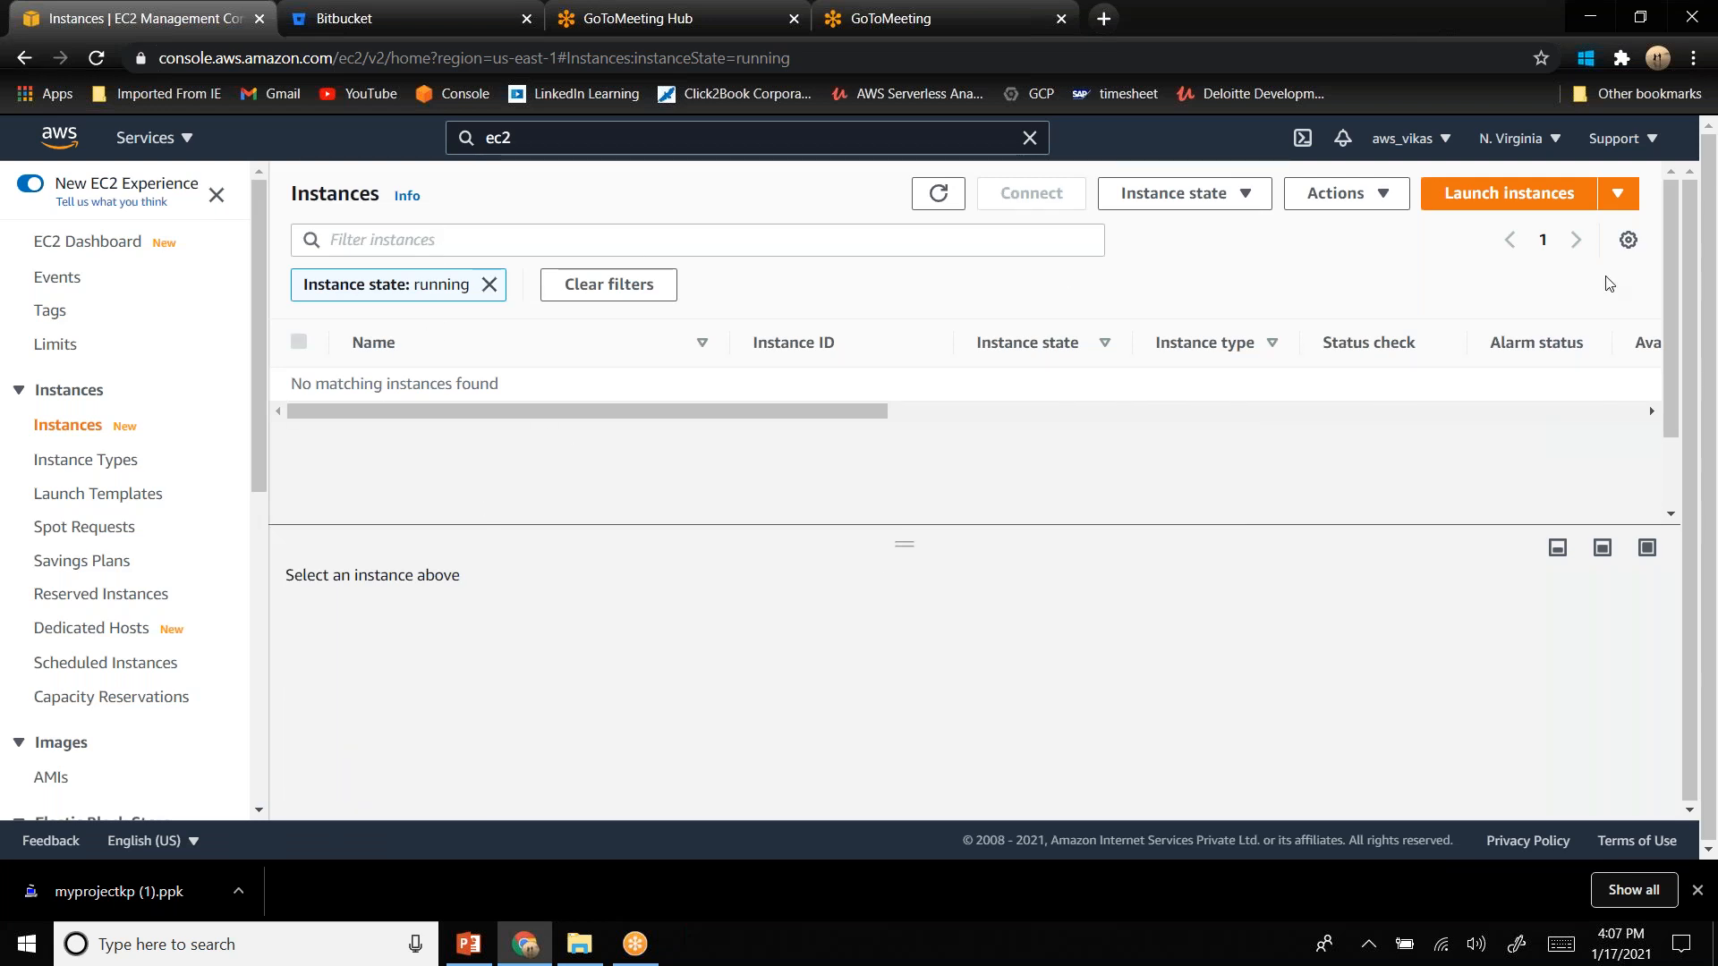
- Start launching a new instance and search the free-tier-only machine images for ubuntu
{"action": "left_click", "coordinate": [1489, 191]}
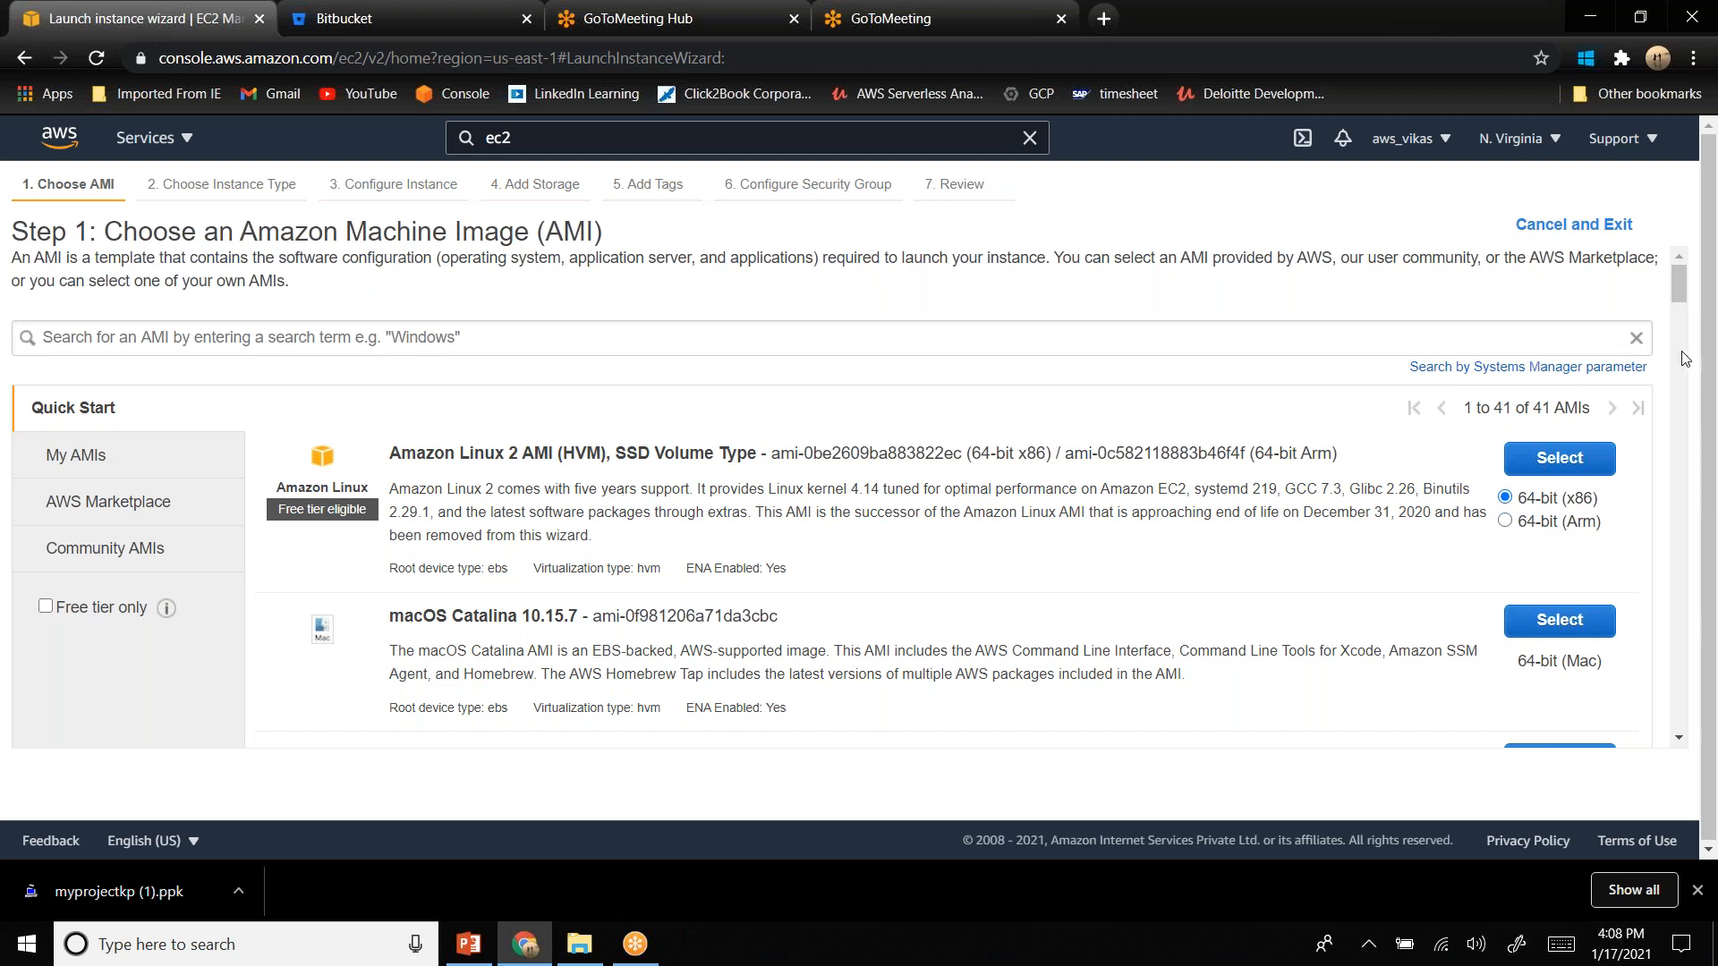
{"action": "mouse_move", "coordinate": [1683, 298]}
{"action": "left_mouse_down"}
{"action": "mouse_move", "coordinate": [1691, 430]}
{"action": "mouse_move", "coordinate": [1714, 394]}
{"action": "mouse_move", "coordinate": [1688, 289]}
{"action": "left_mouse_up"}
{"action": "left_click", "coordinate": [45, 608]}
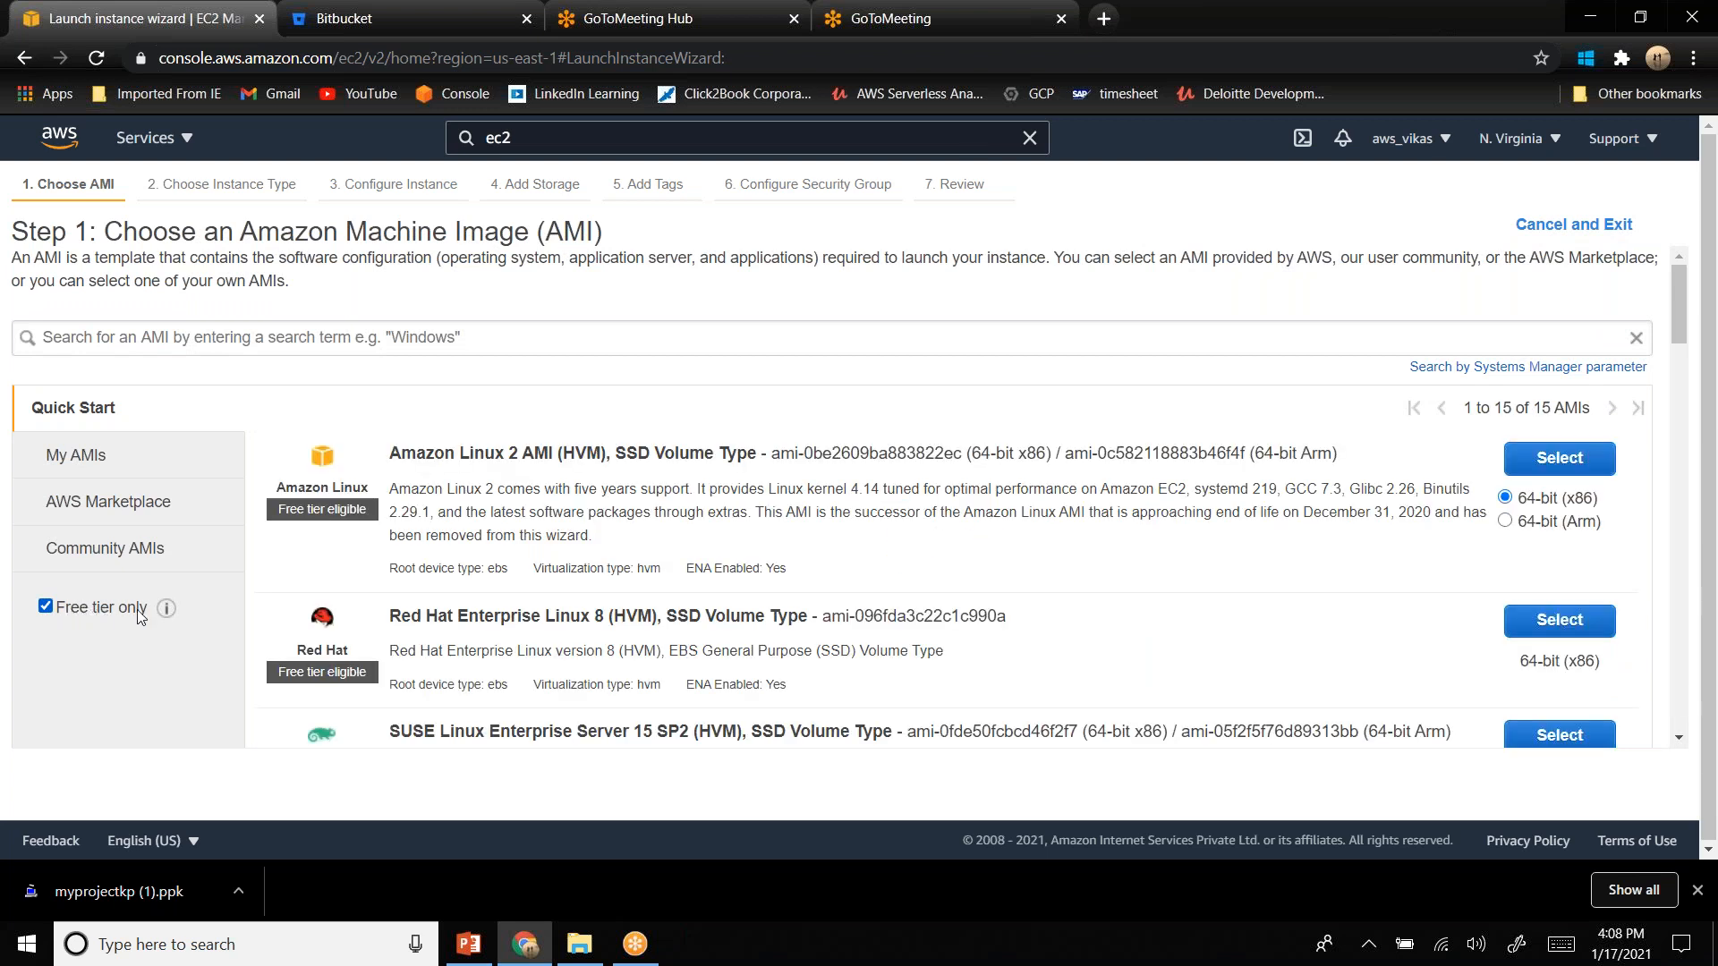
{"action": "left_click", "coordinate": [282, 342]}
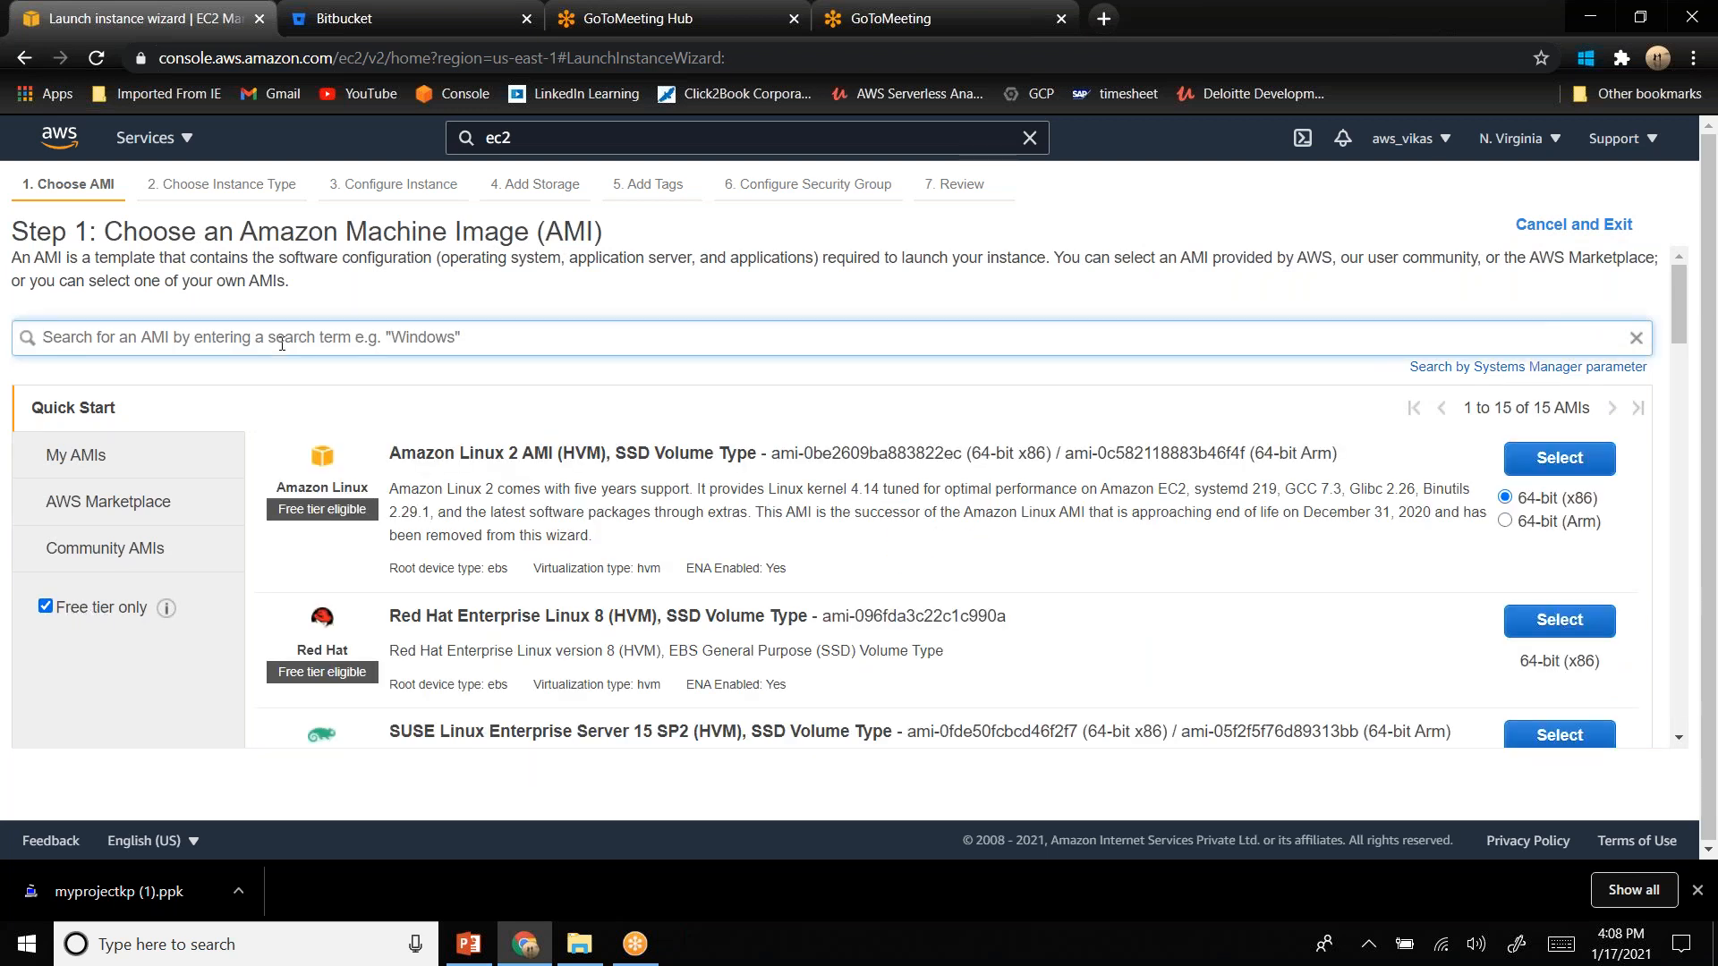
{"action": "type", "text": "ubuntu"}
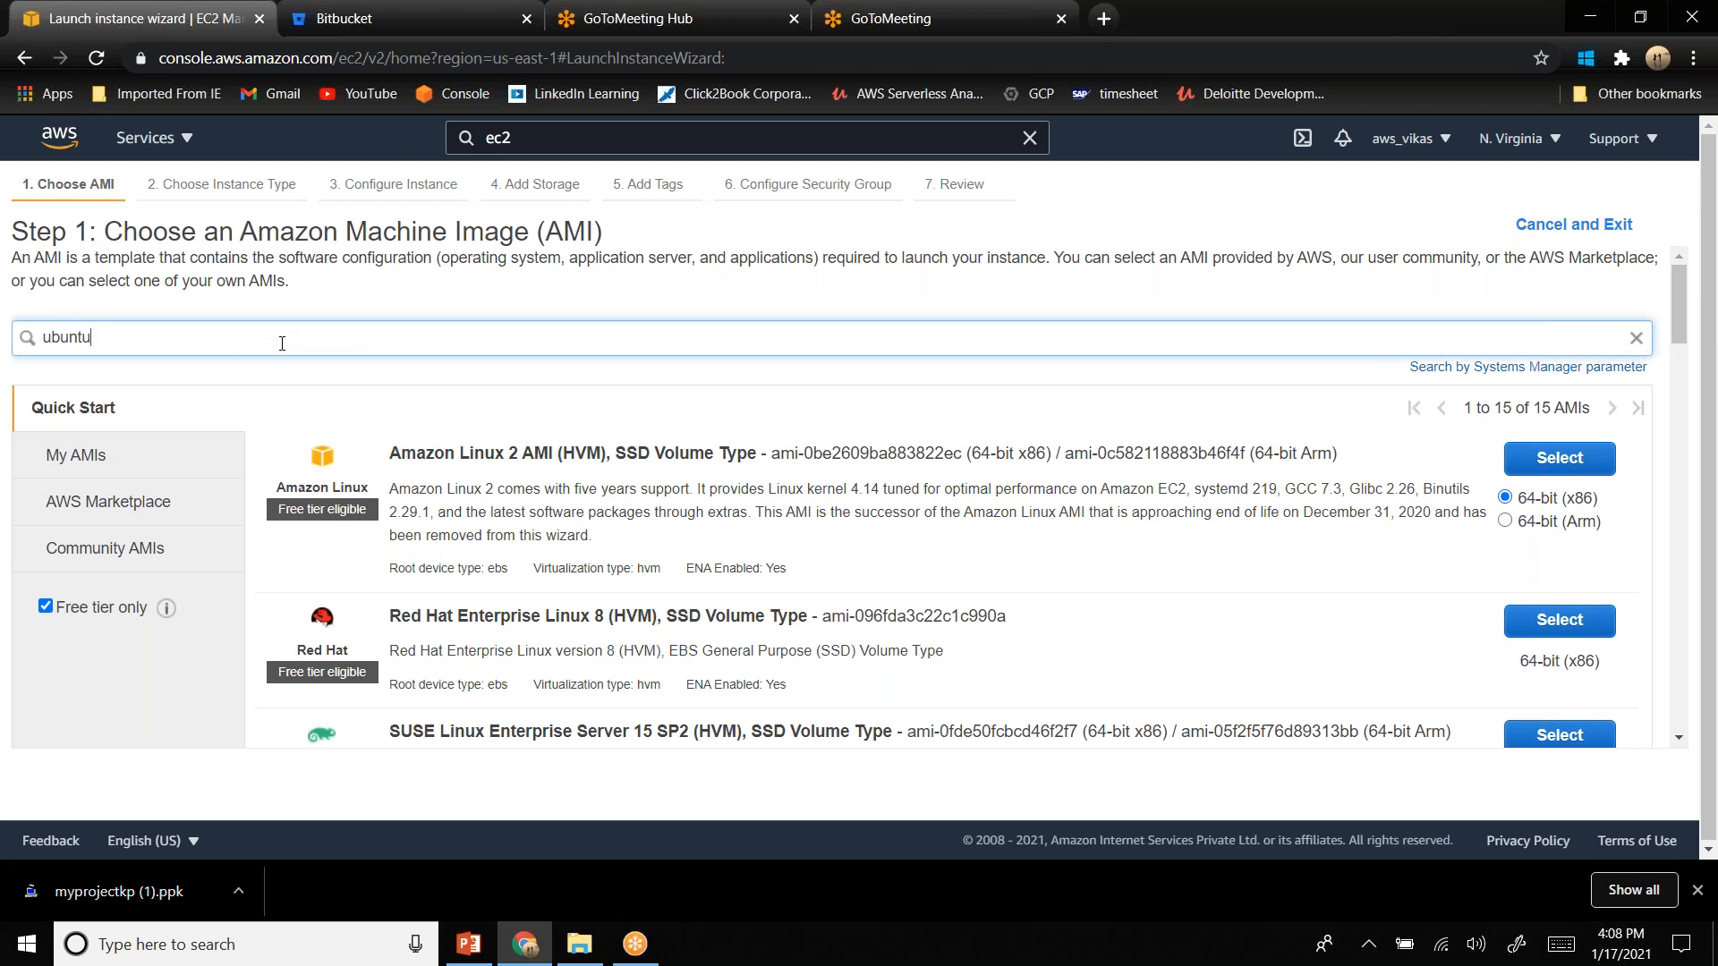
{"action": "key", "text": "Return"}
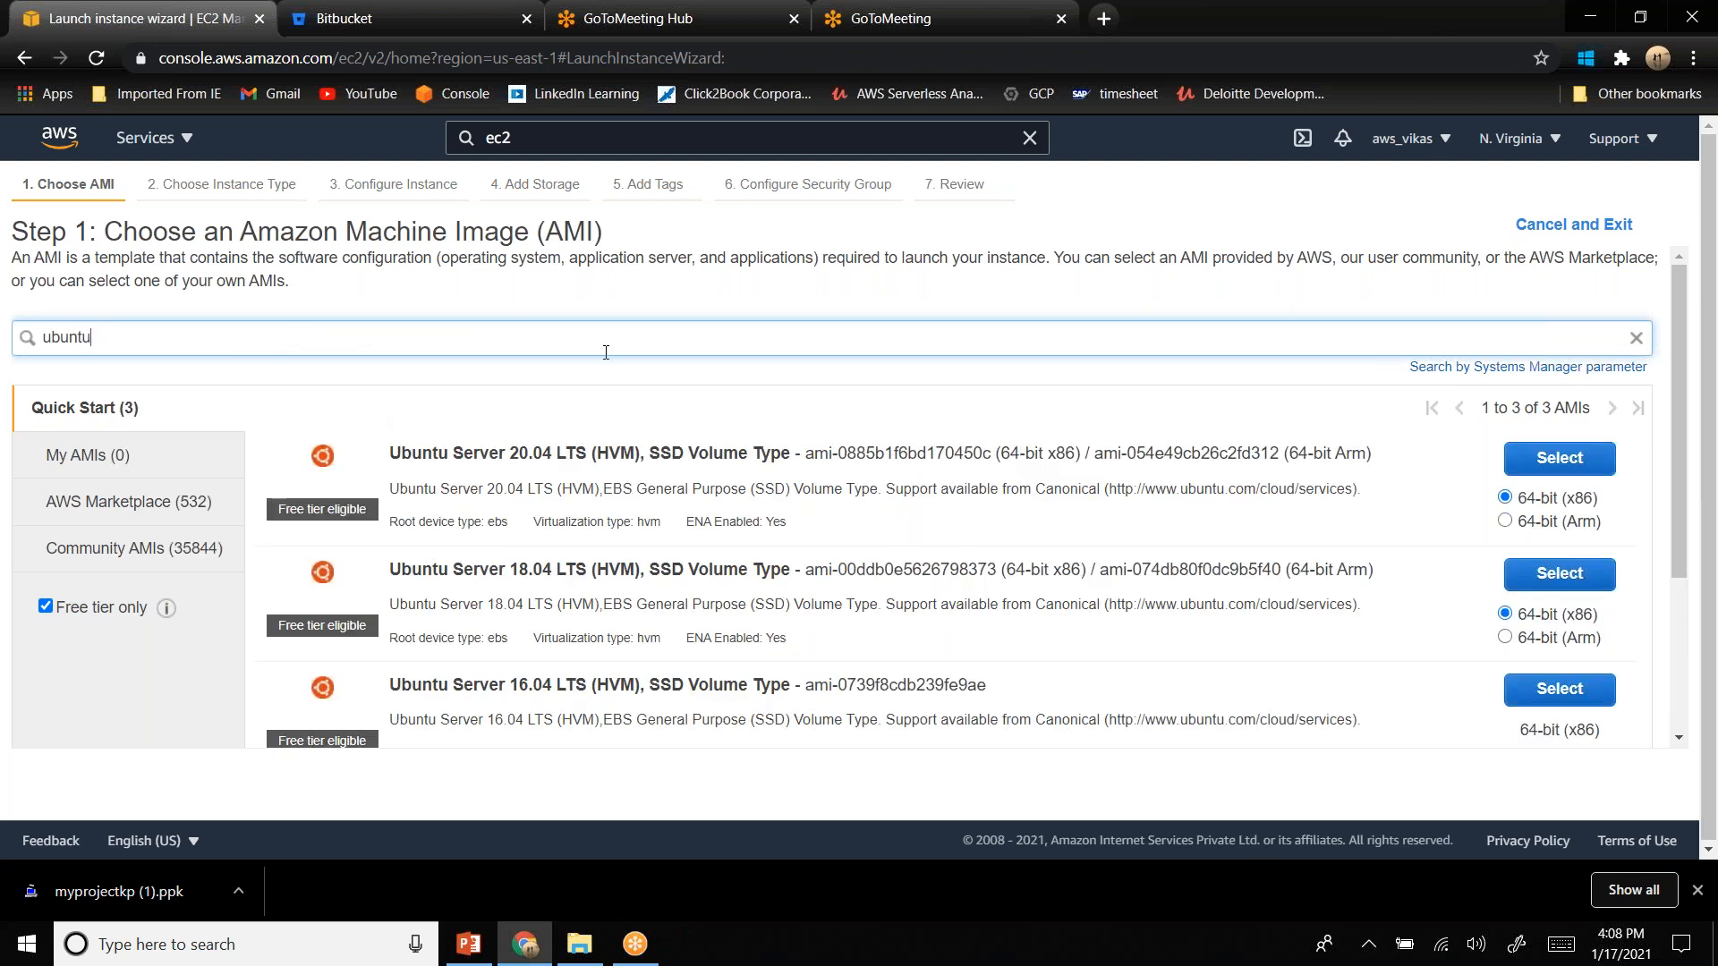
- Compare the Ubuntu versions offered and select the Ubuntu Server 16.04 LTS (HVM) image
{"action": "scroll", "coordinate": [475, 411], "scroll_direction": "down", "scroll_amount": 1}
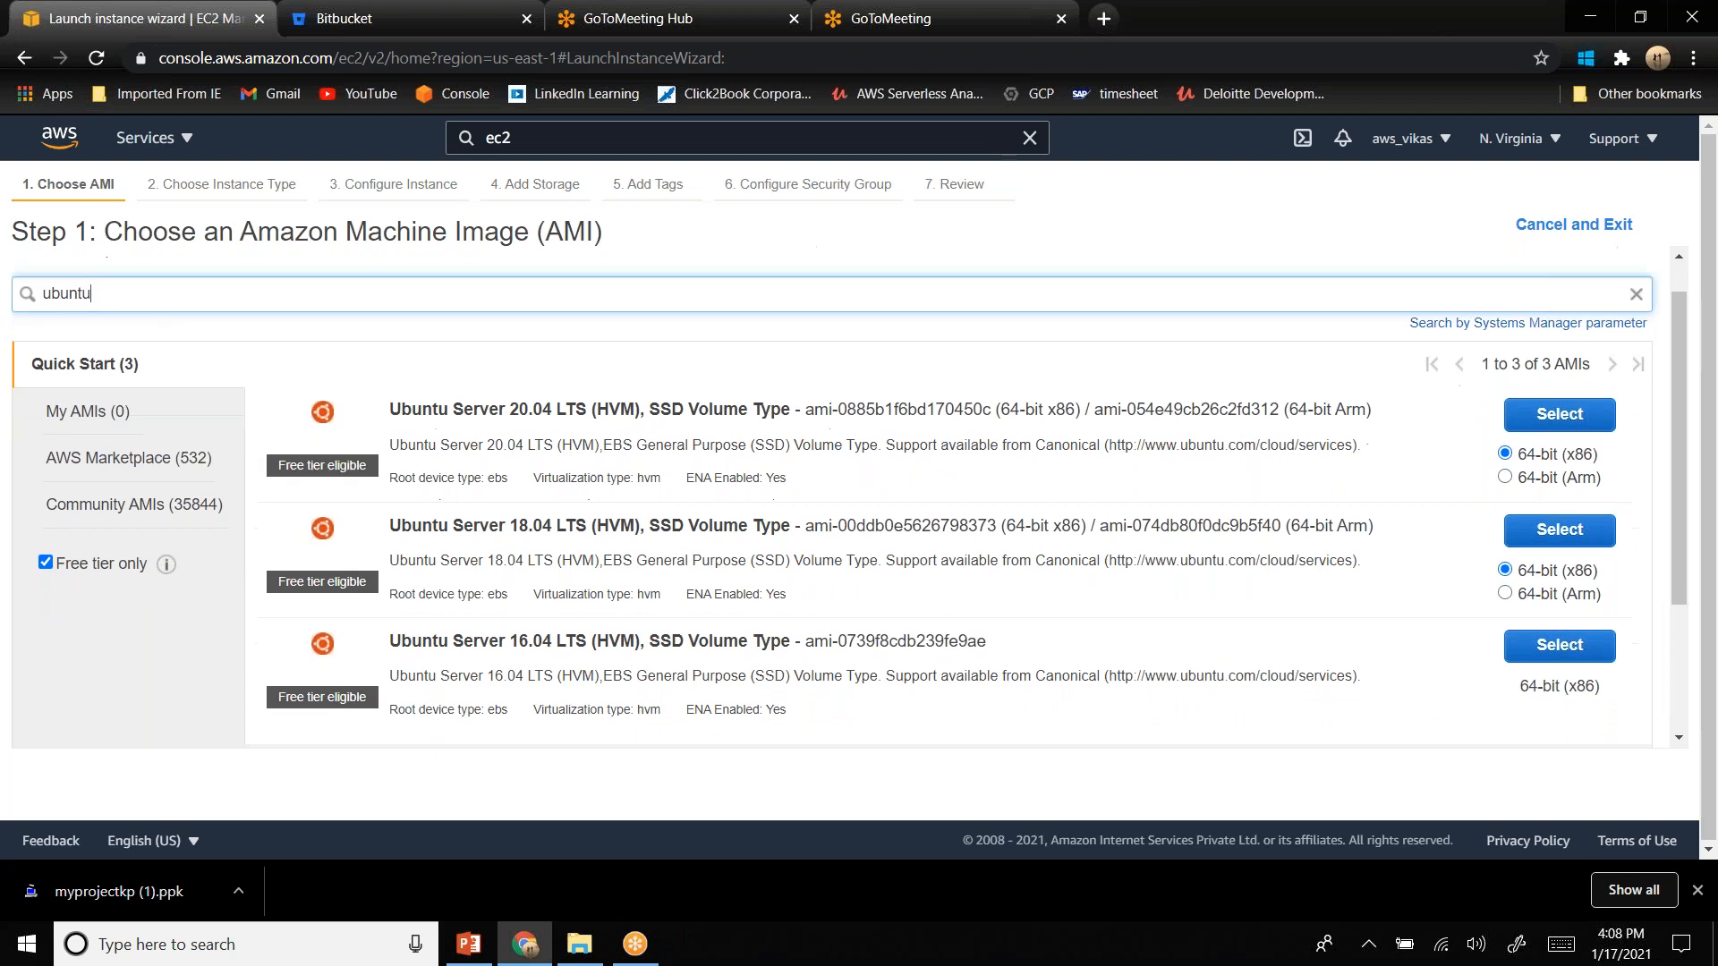
{"action": "double_click", "coordinate": [526, 372]}
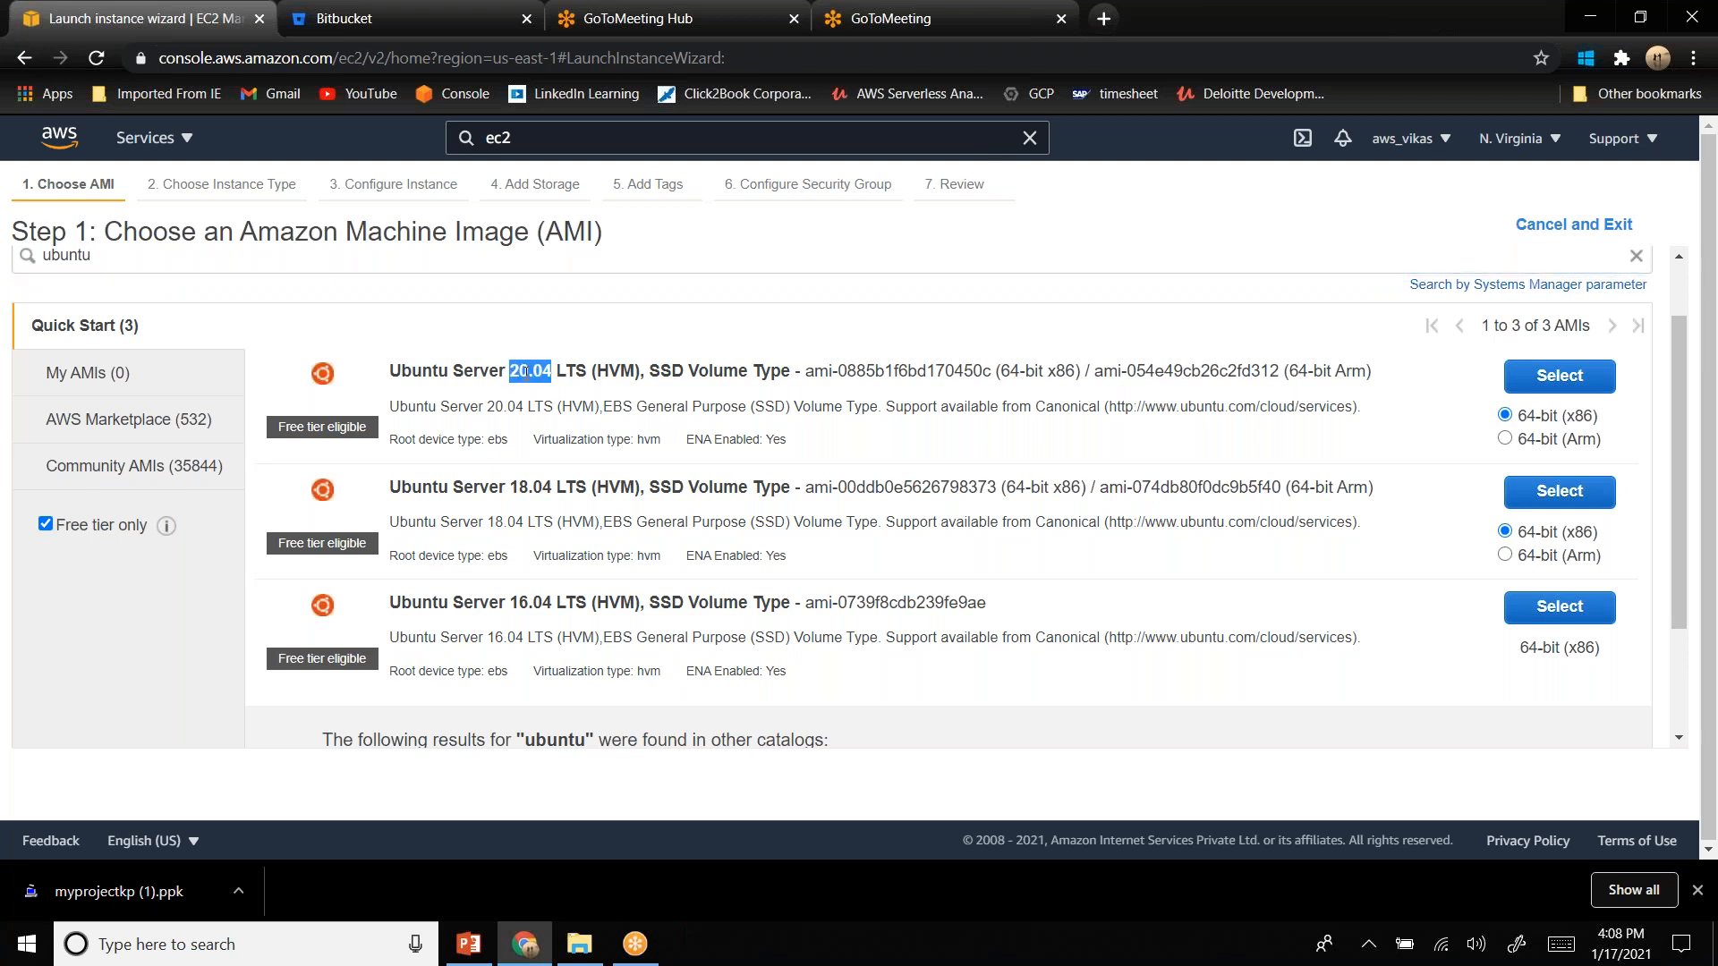
{"action": "double_click", "coordinate": [532, 489]}
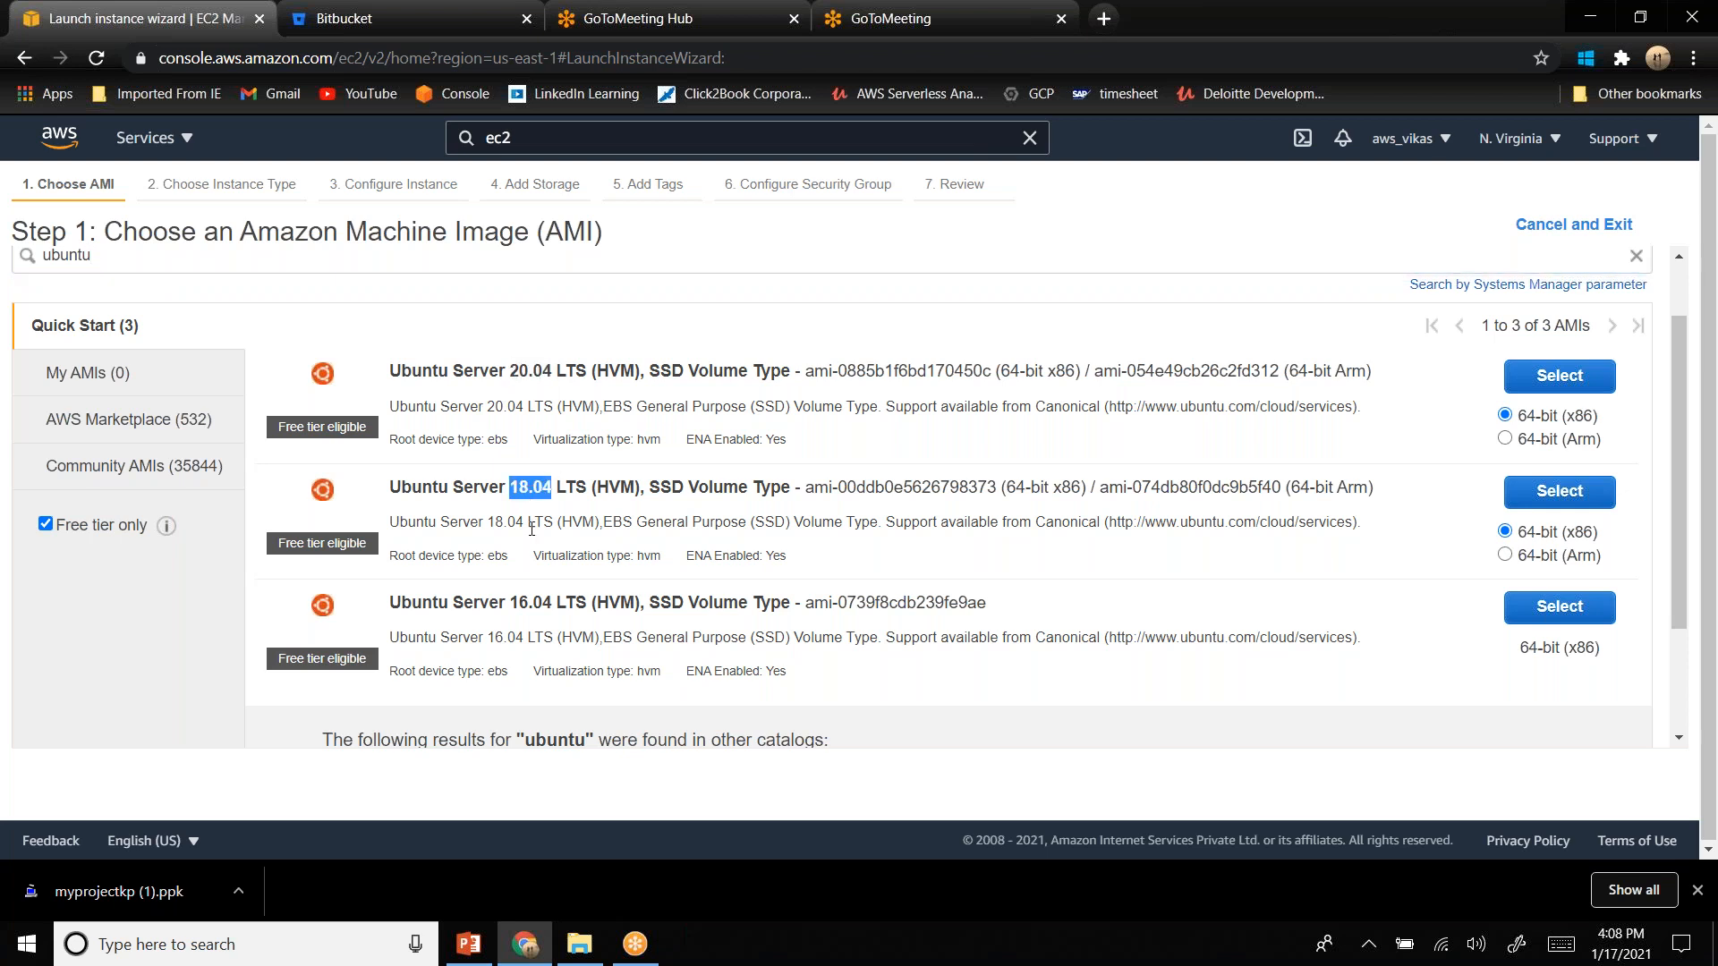
{"action": "double_click", "coordinate": [532, 604]}
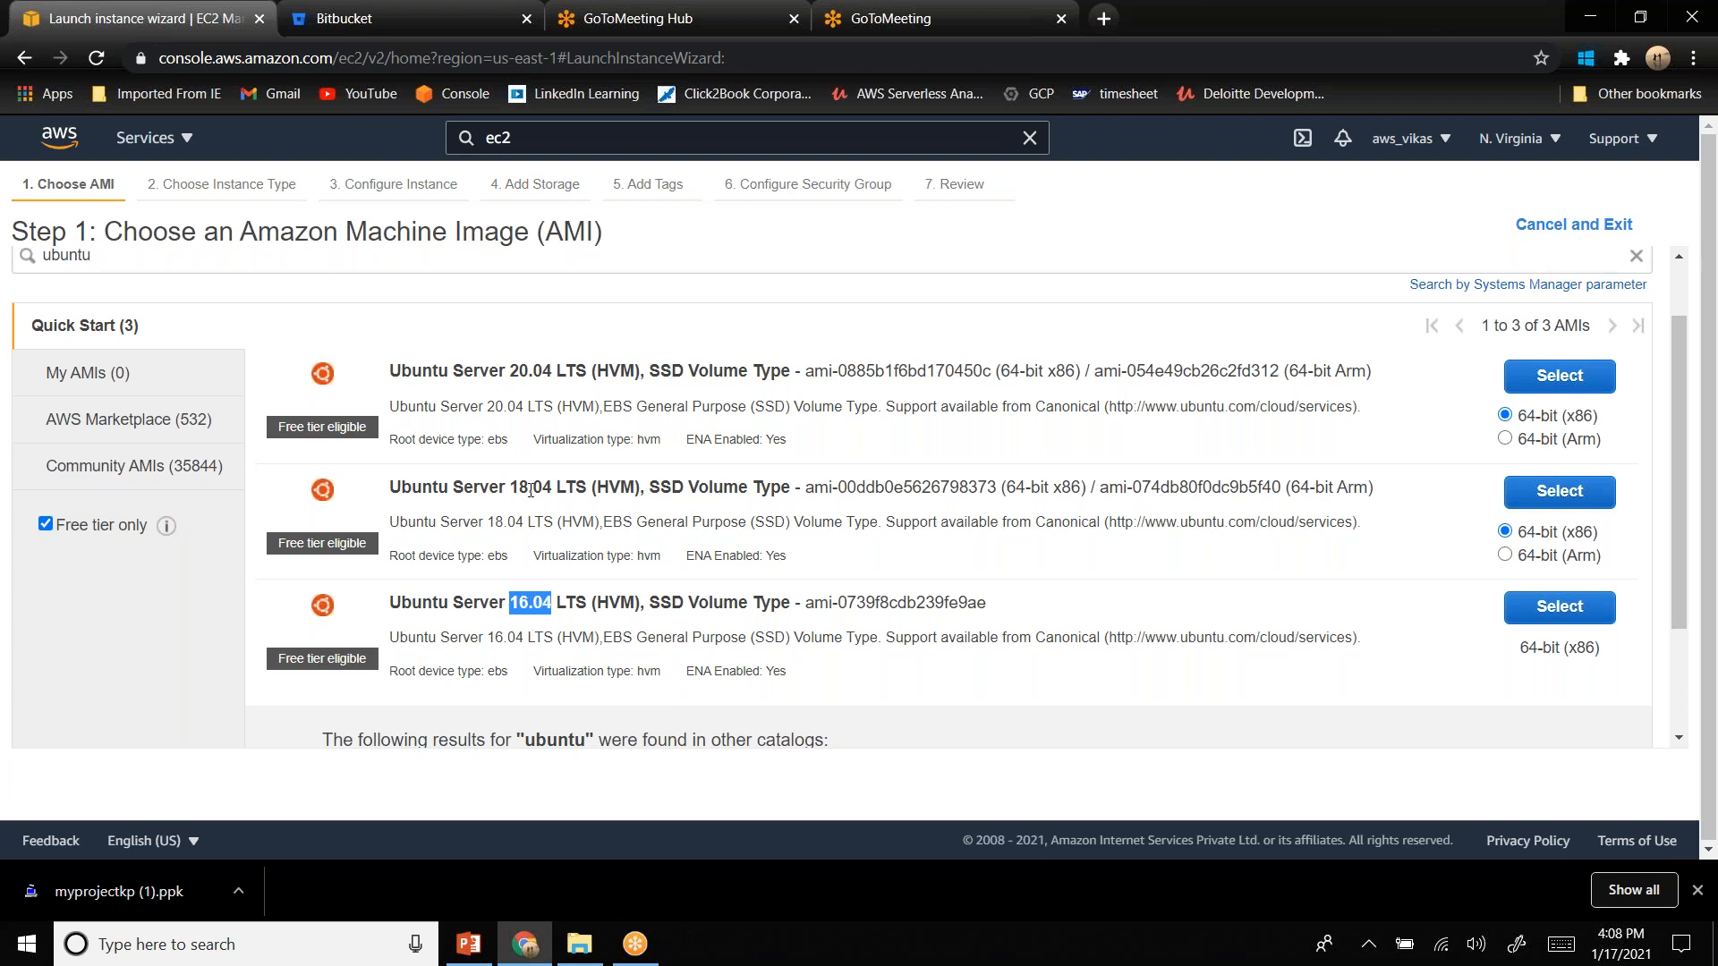
{"action": "left_click", "coordinate": [532, 370]}
{"action": "double_click", "coordinate": [530, 602]}
{"action": "left_click", "coordinate": [1609, 612]}
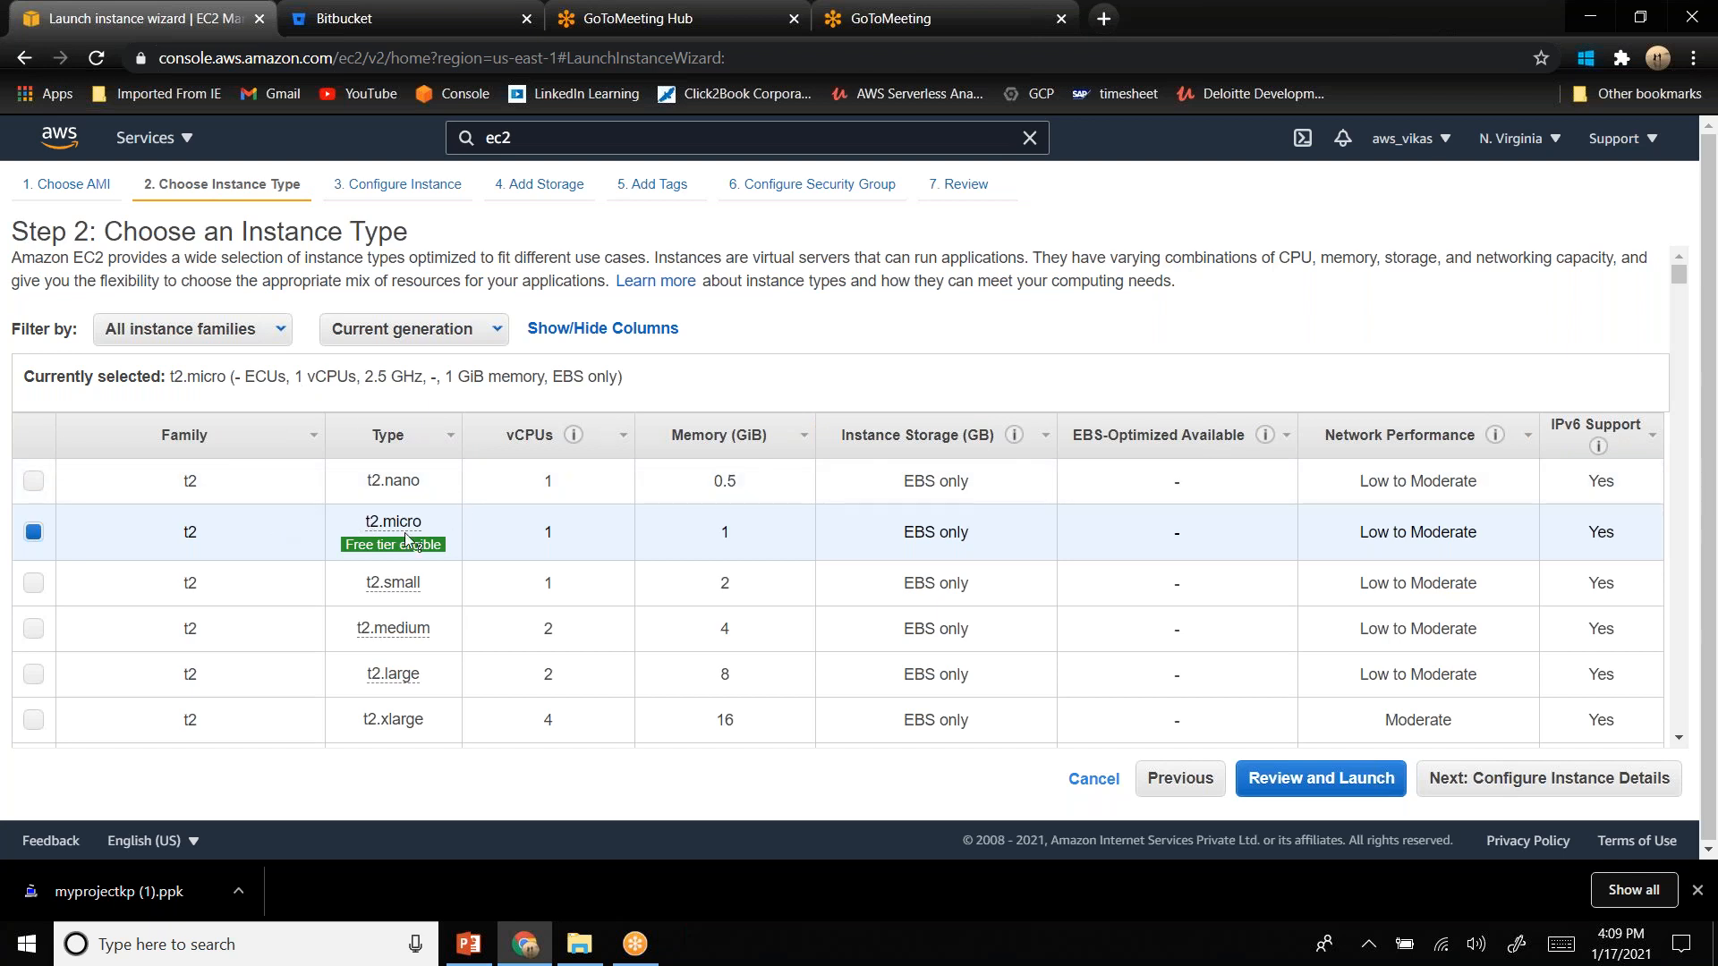
- Keep the free-tier t2.micro type and the default details with one instance, and continue to the storage settings
{"action": "mouse_move", "coordinate": [352, 554]}
{"action": "scroll", "coordinate": [1436, 535], "scroll_direction": "down", "scroll_amount": 1}
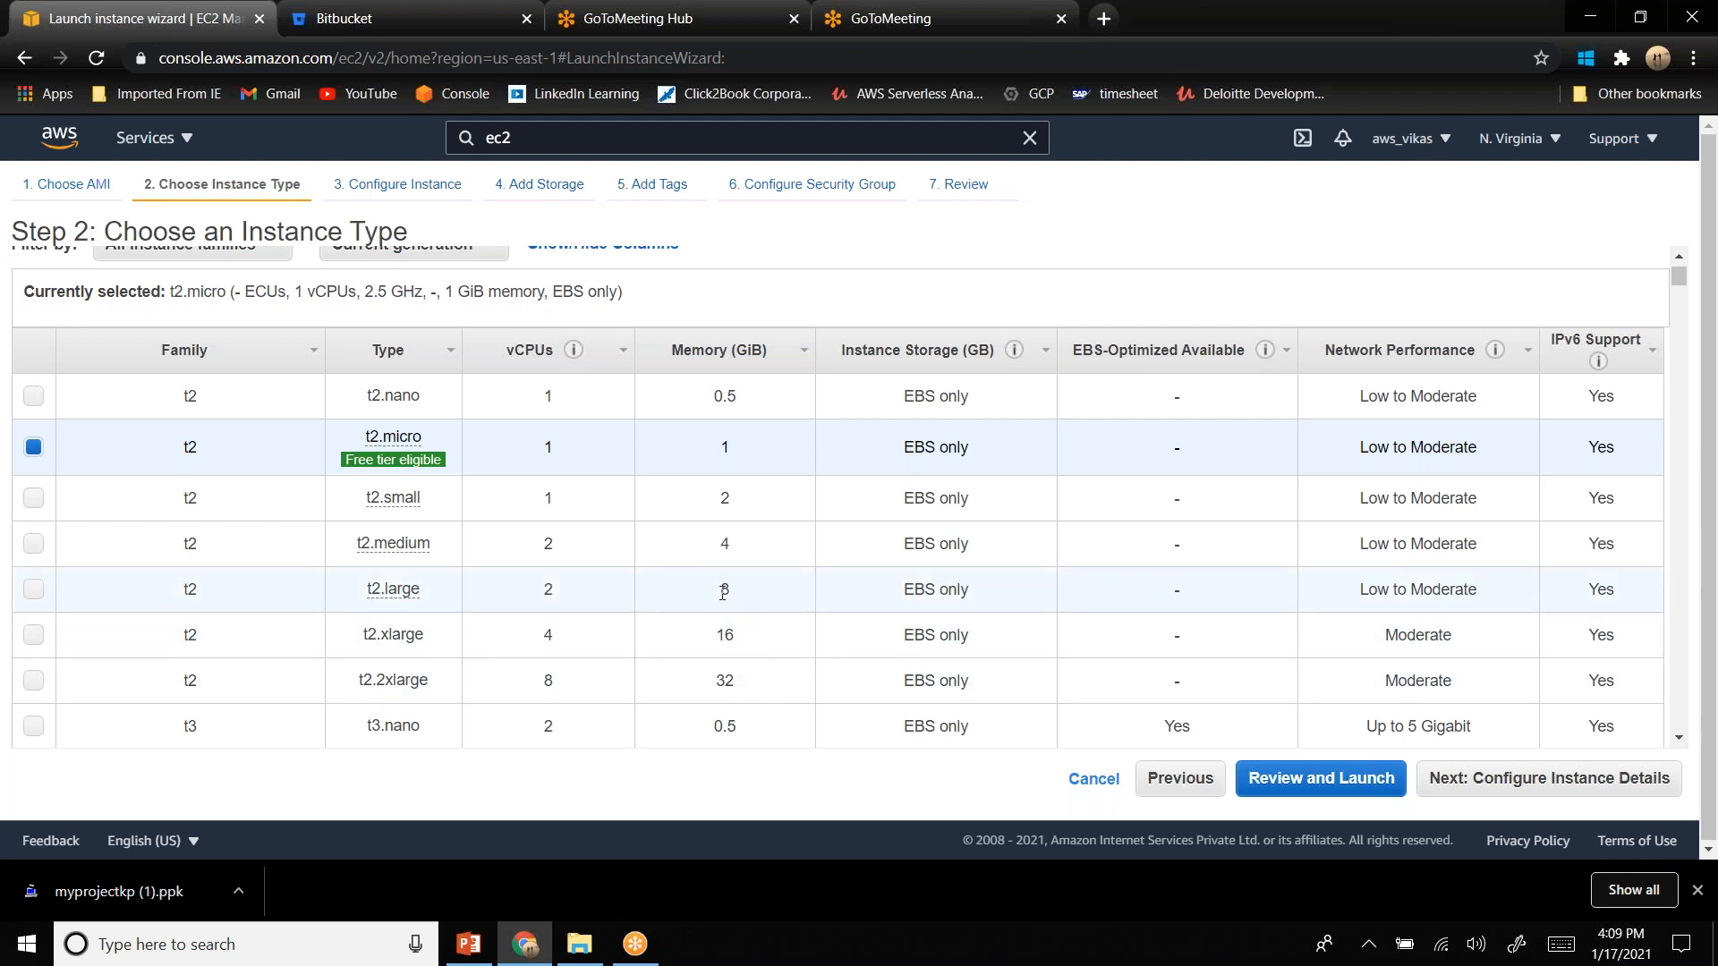
{"action": "scroll", "coordinate": [723, 592], "scroll_direction": "down", "scroll_amount": 6}
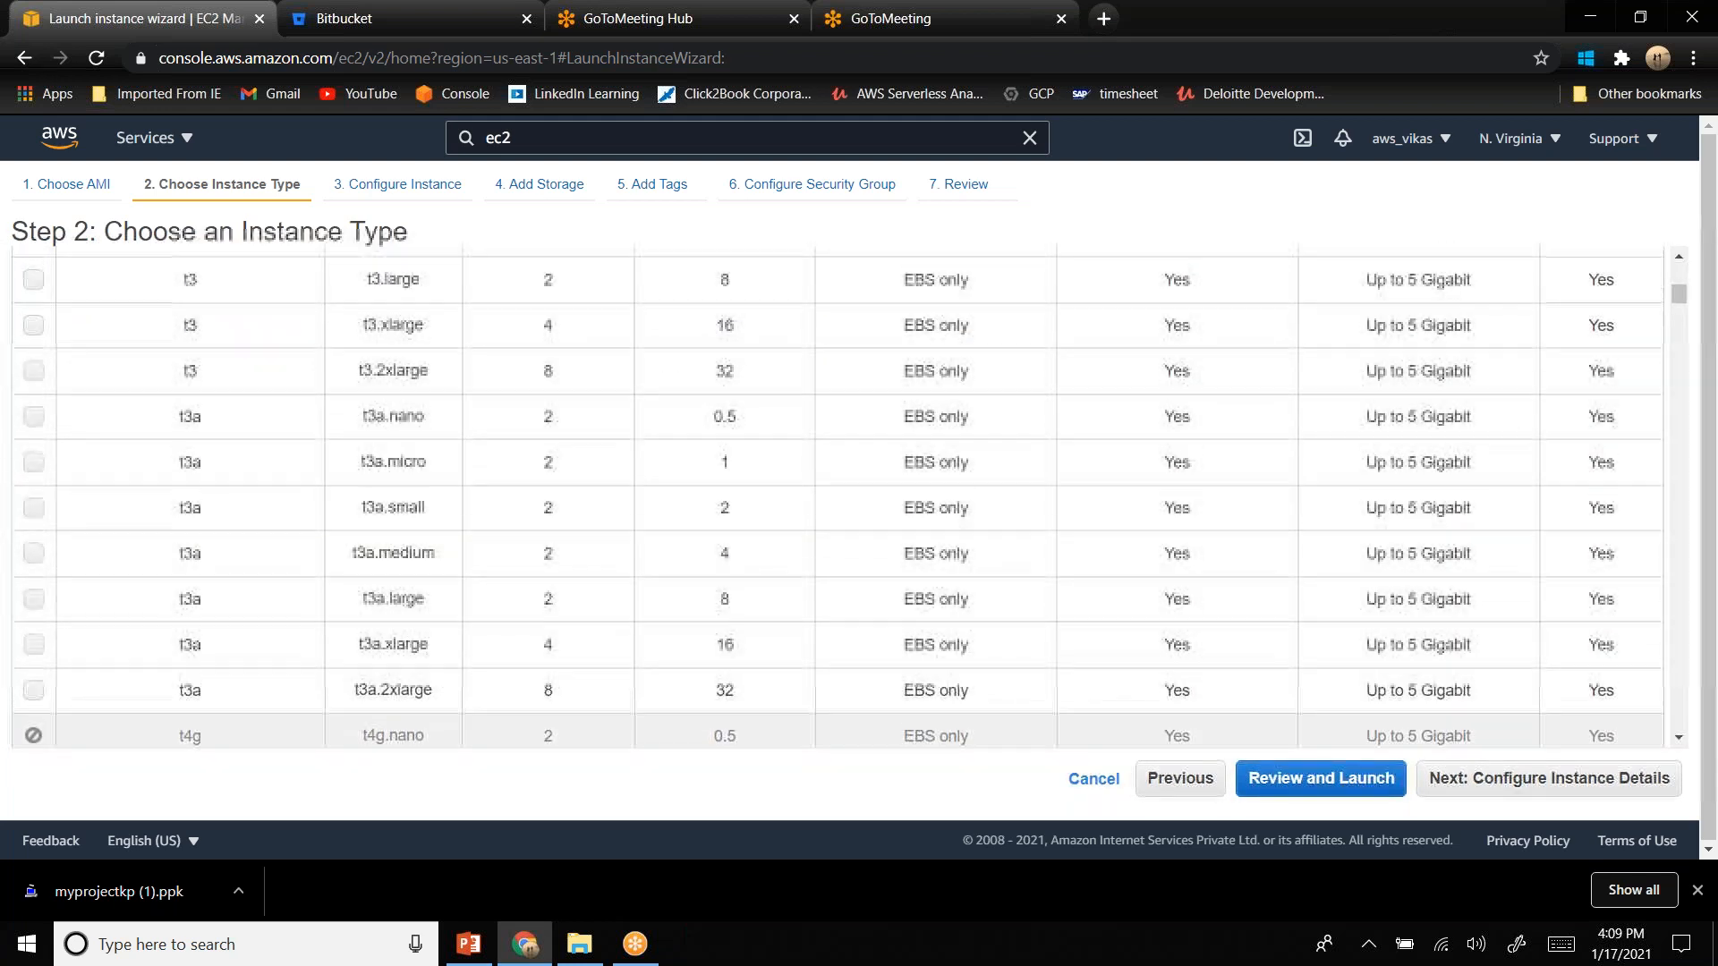
{"action": "scroll", "coordinate": [839, 497], "scroll_direction": "up", "scroll_amount": 10}
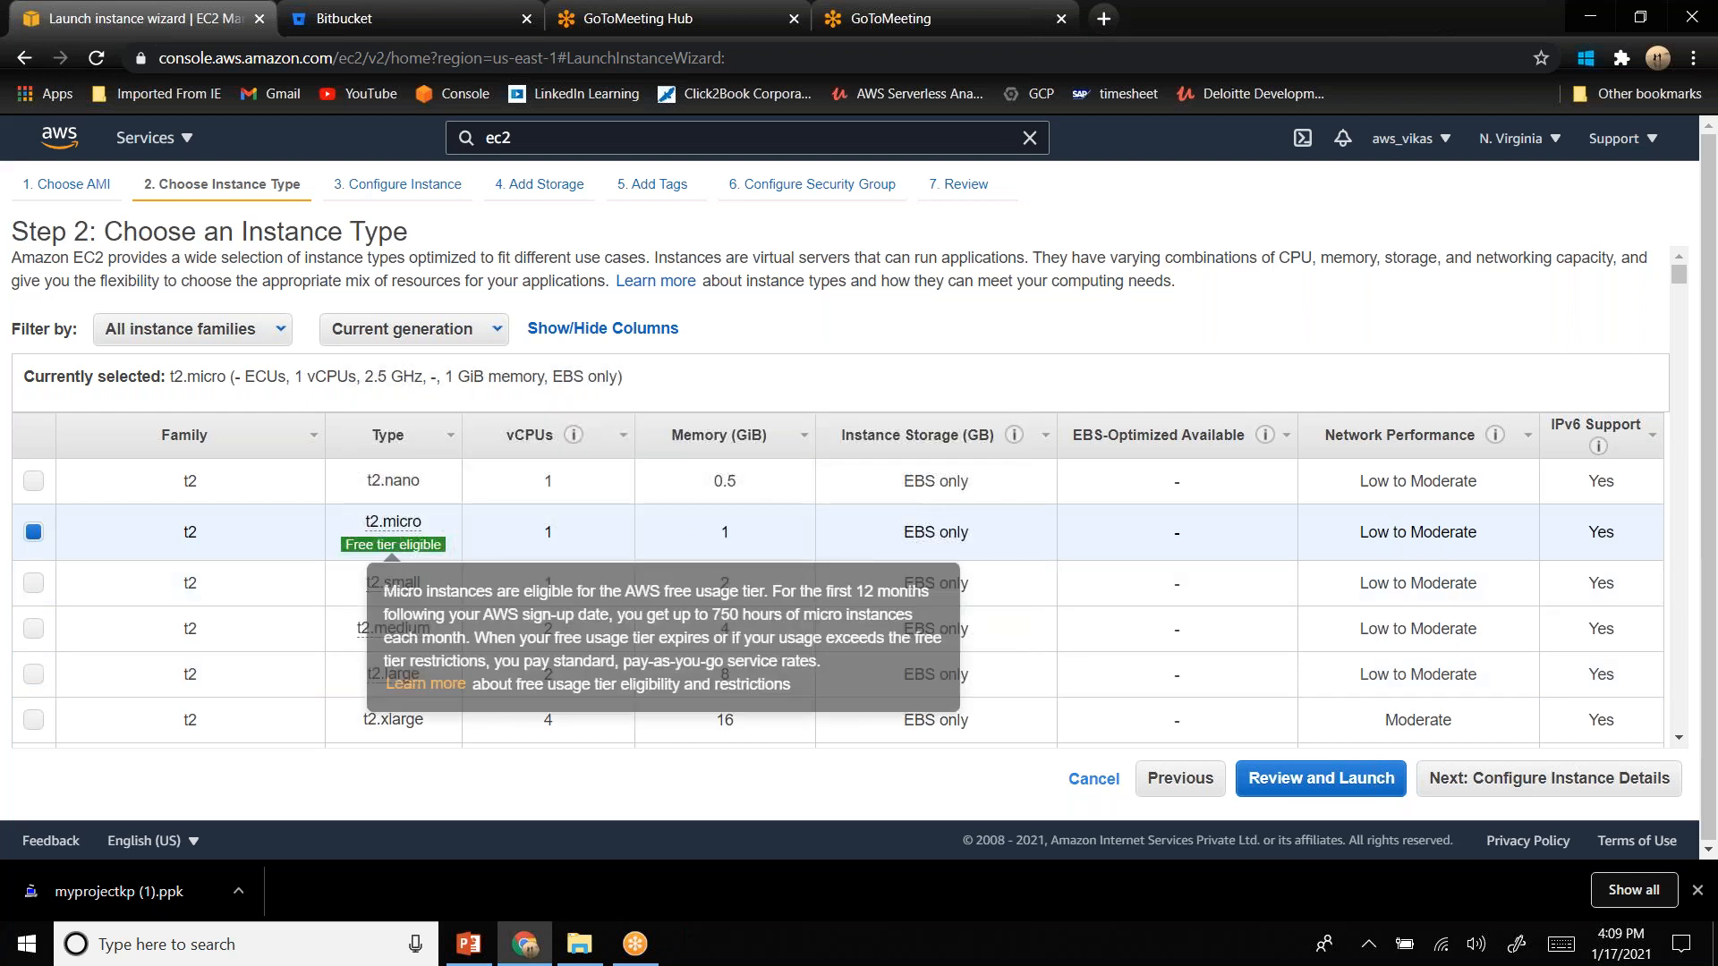
{"action": "left_click", "coordinate": [1546, 778]}
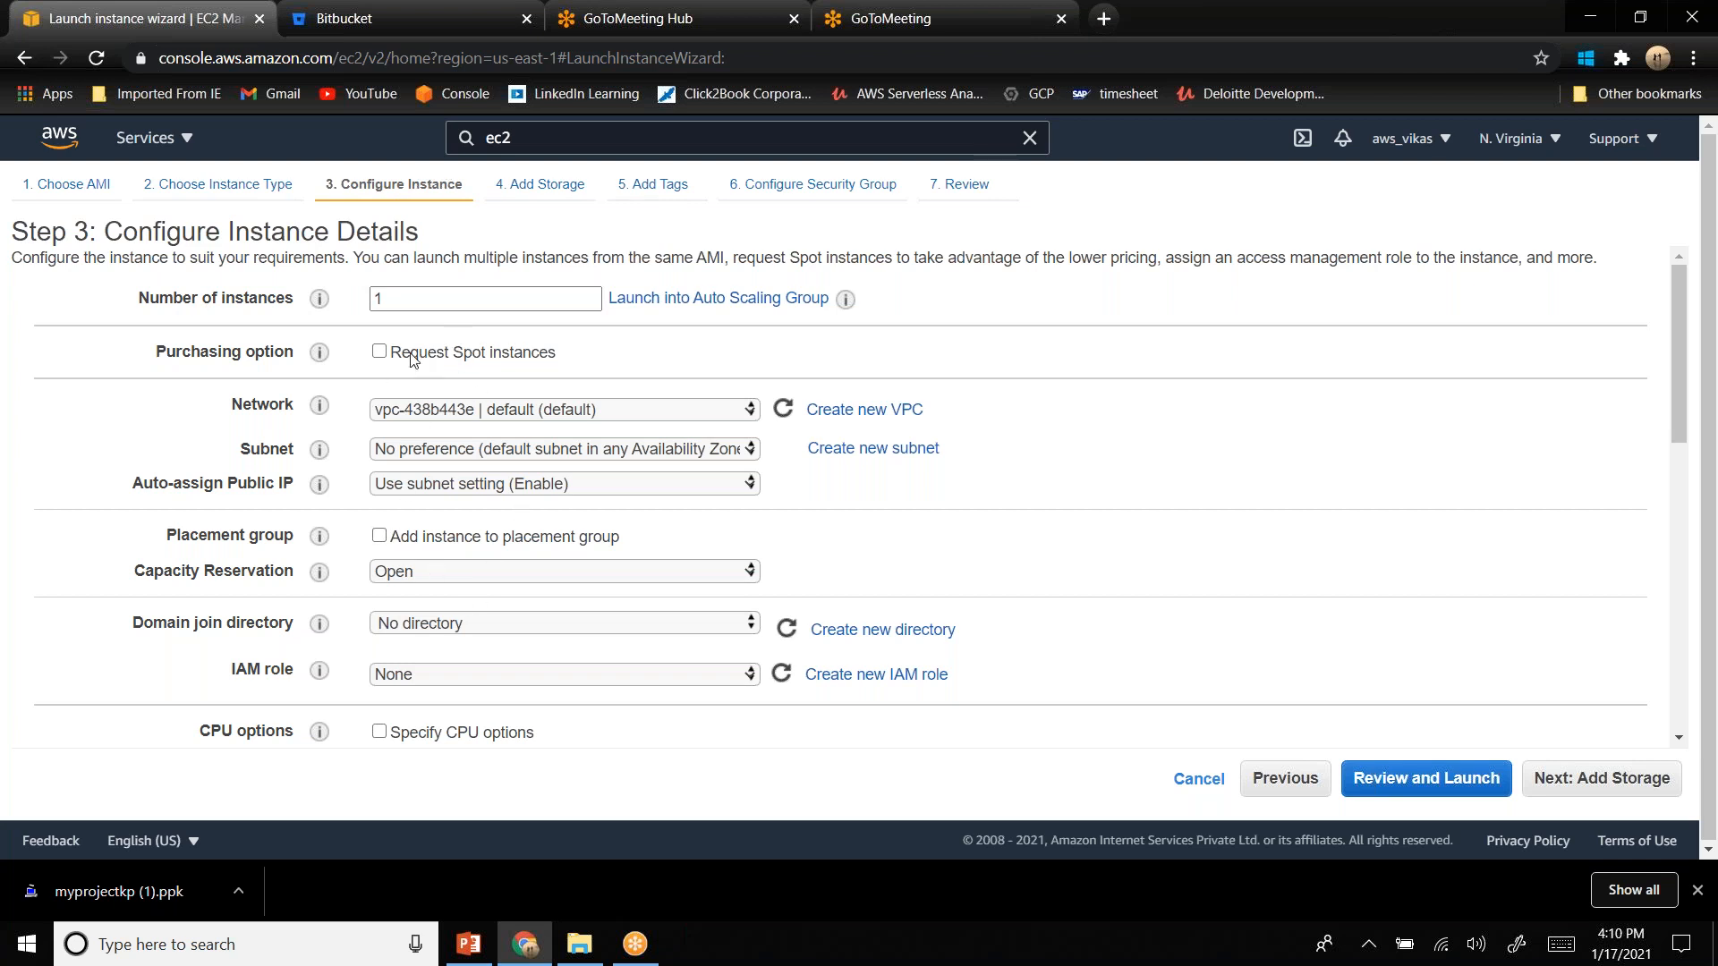
{"action": "double_click", "coordinate": [410, 300]}
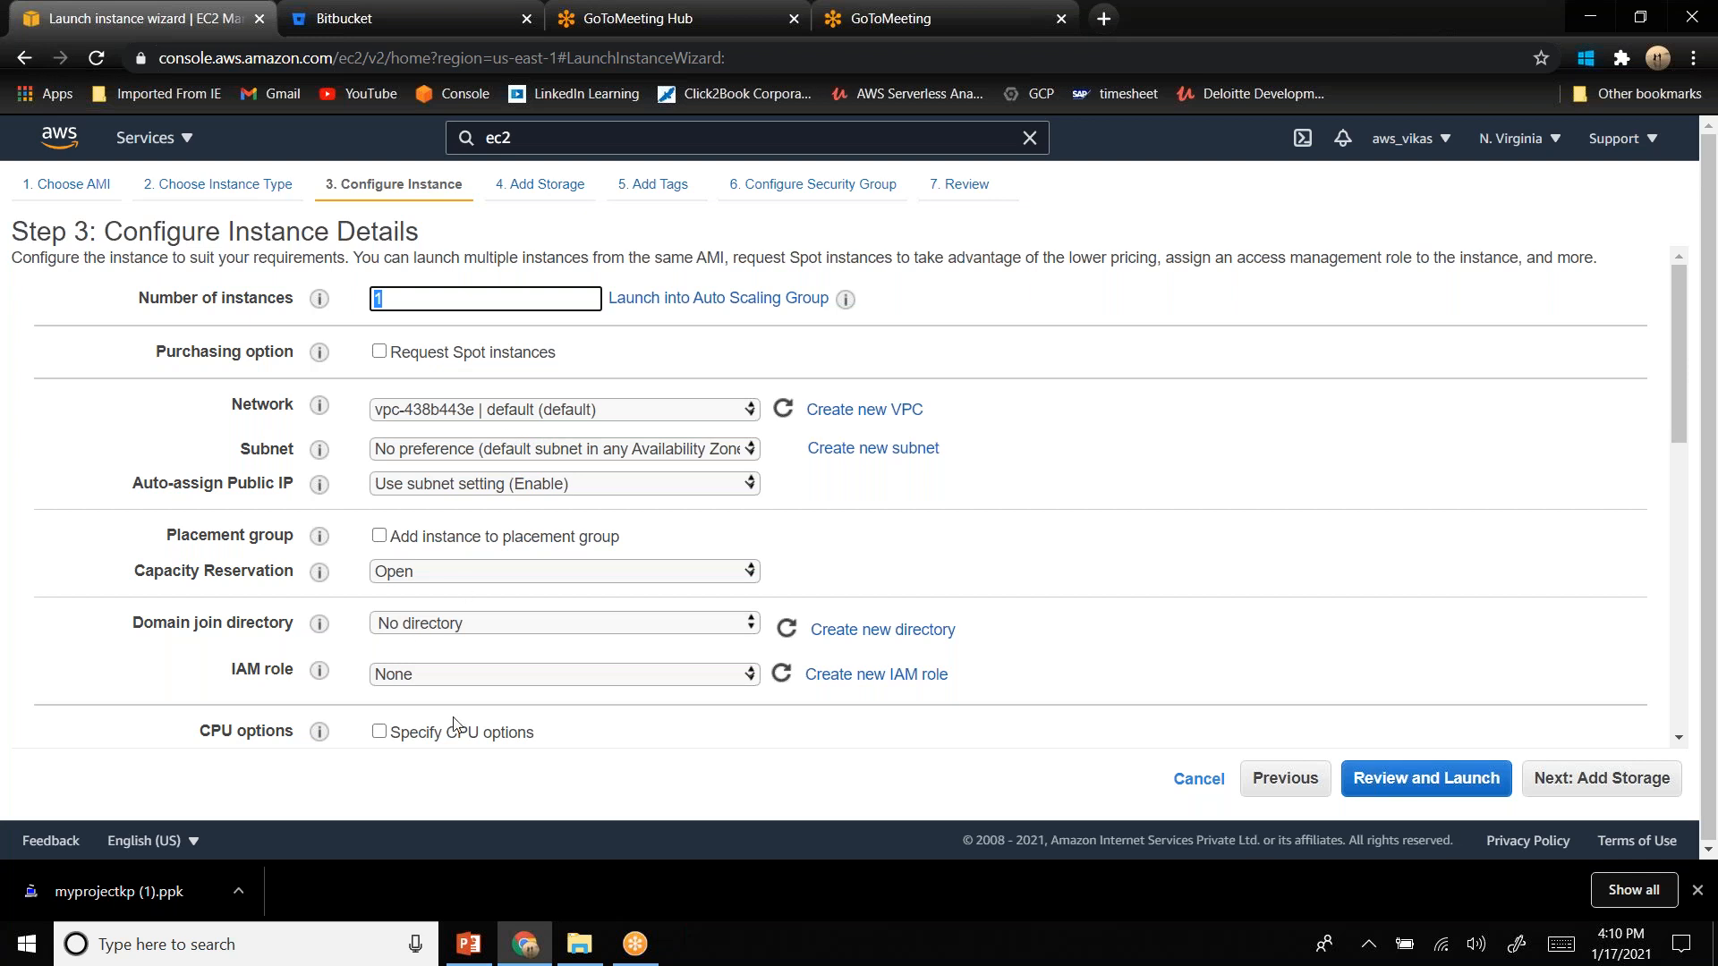
{"action": "left_click", "coordinate": [1651, 781]}
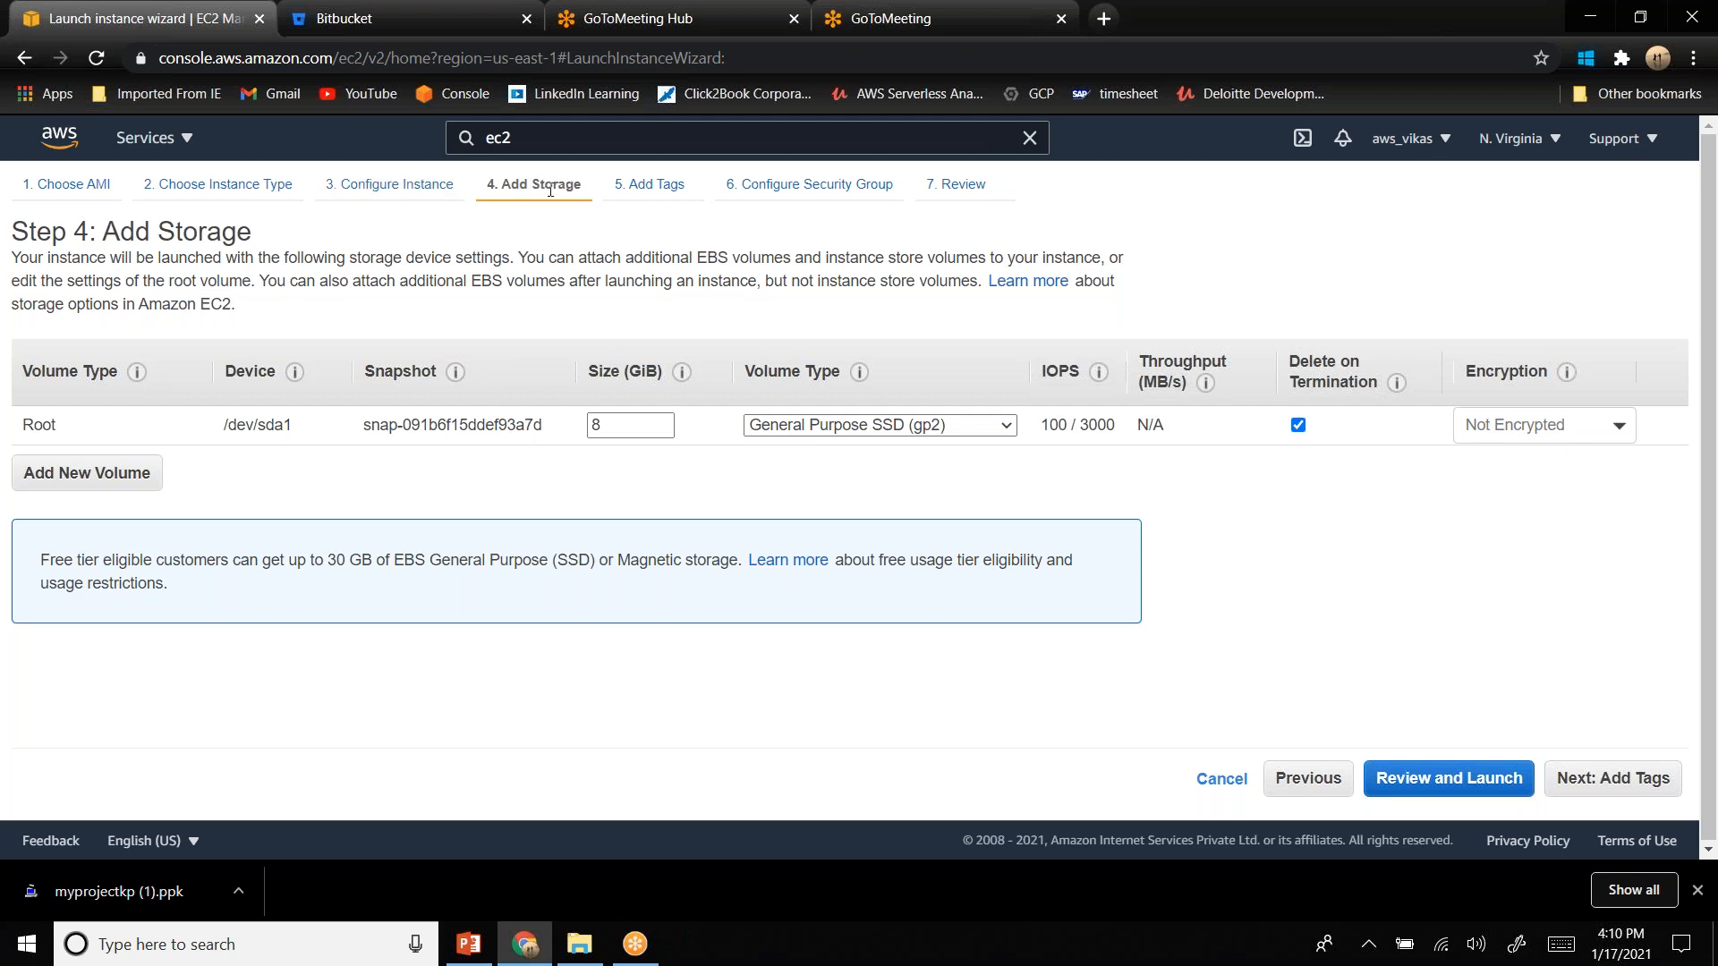
- Try root volume sizes of 12, 800 and 3 GiB in the storage settings
{"action": "double_click", "coordinate": [331, 561]}
{"action": "double_click", "coordinate": [611, 431]}
{"action": "left_click", "coordinate": [611, 431]}
{"action": "left_click", "coordinate": [580, 944]}
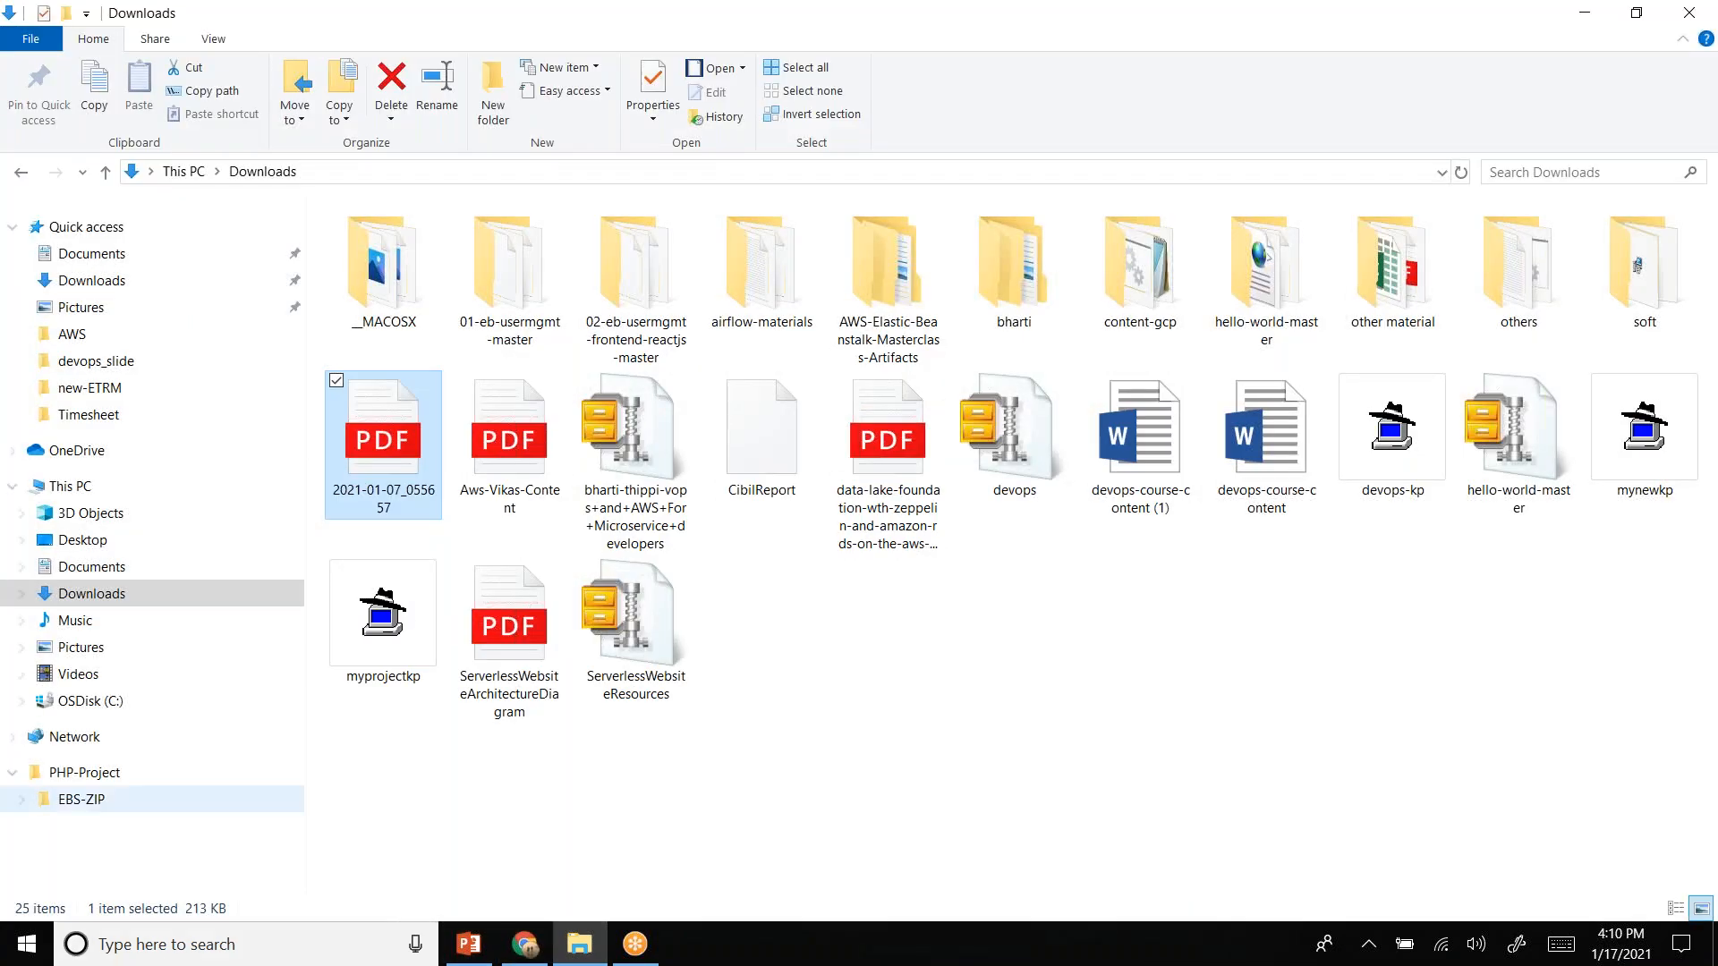
{"action": "left_click", "coordinate": [528, 948]}
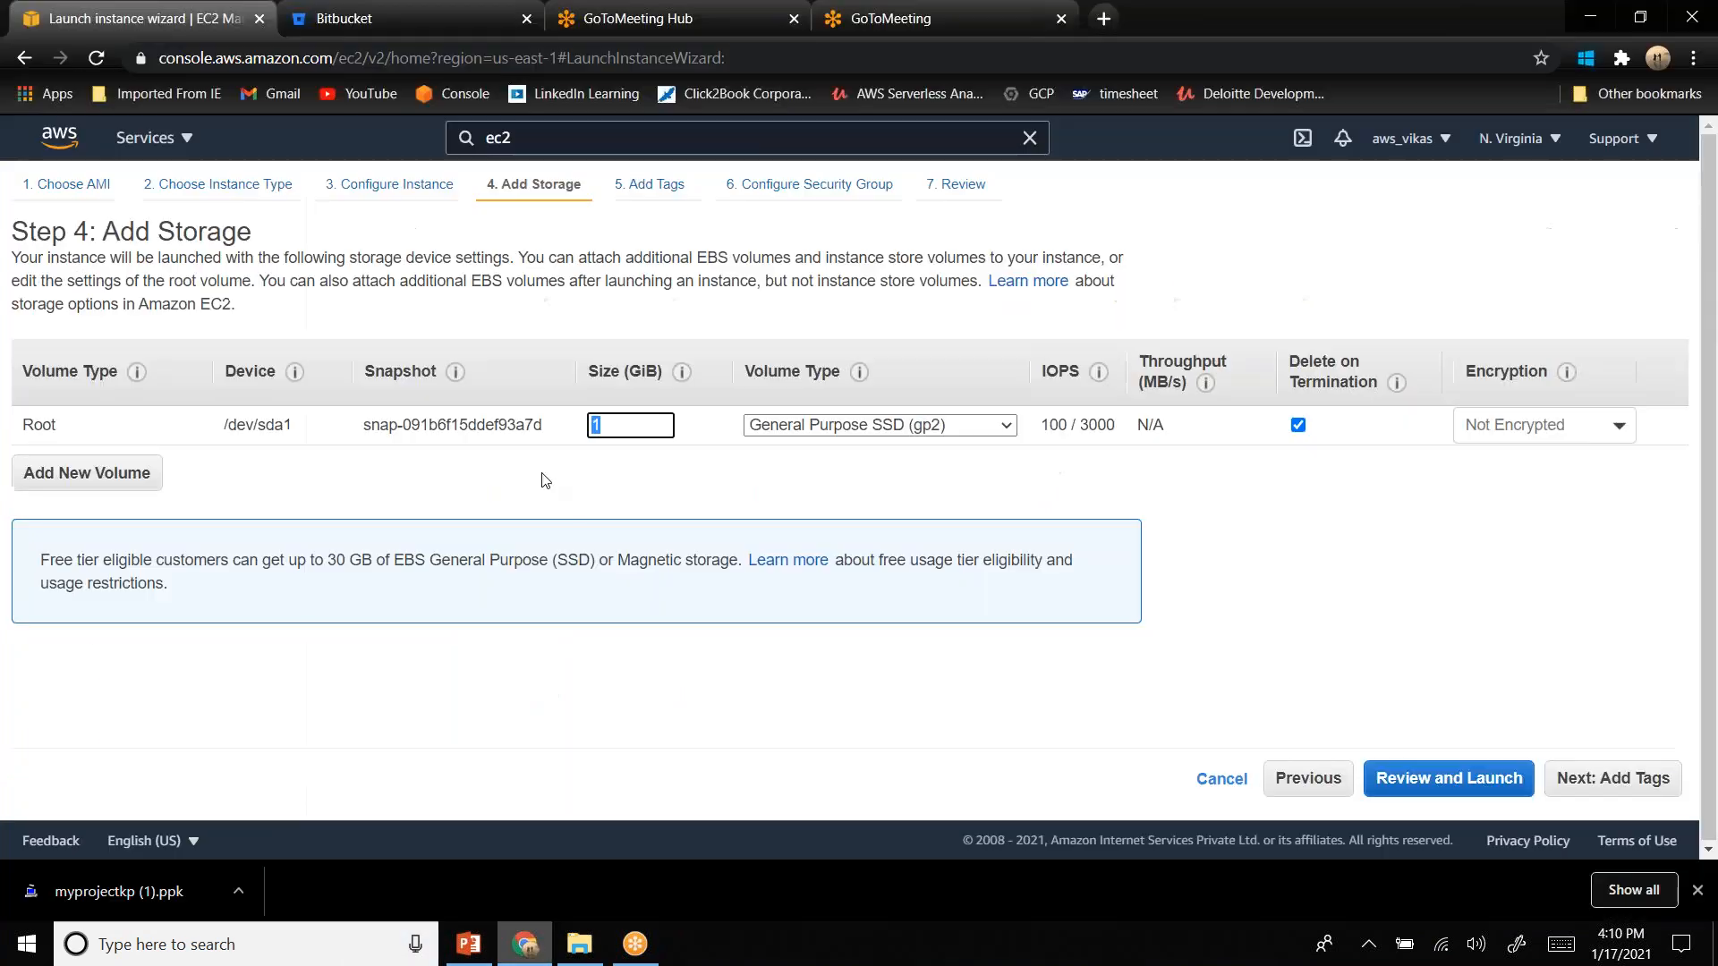
{"action": "type", "text": "12"}
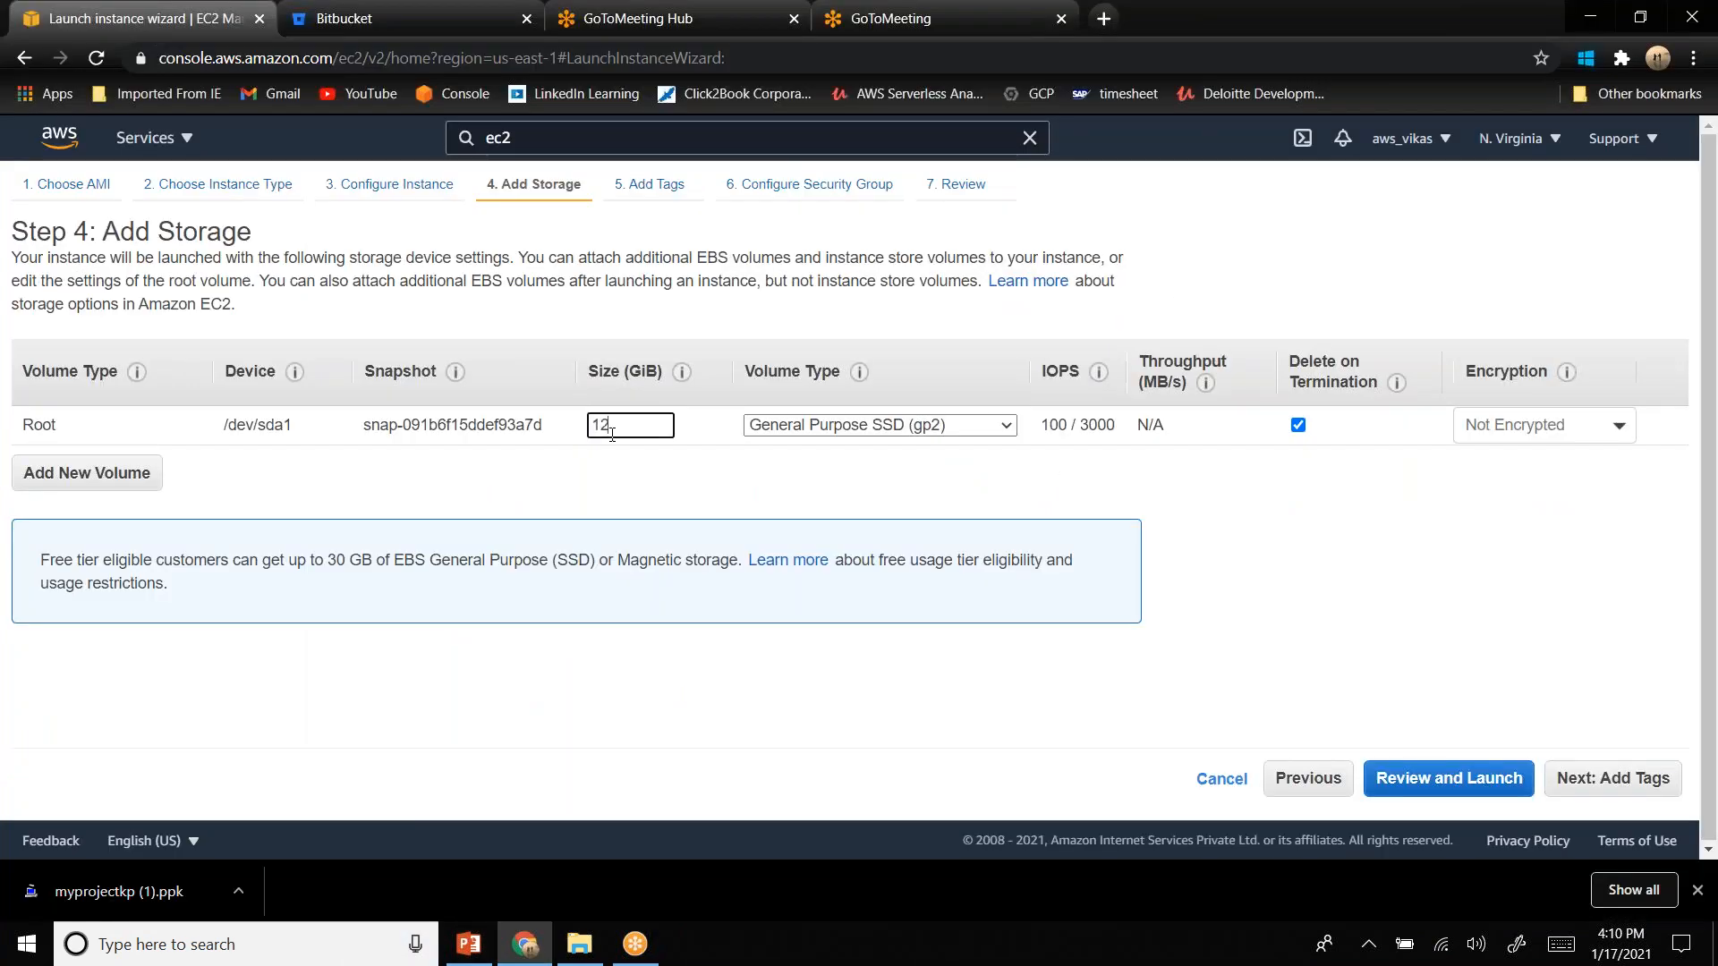
{"action": "key", "text": "BackSpace"}
{"action": "key", "text": "BackSpace"}
{"action": "type", "text": "800"}
{"action": "key", "text": "BackSpace"}
{"action": "key", "text": "BackSpace"}
{"action": "key", "text": "BackSpace"}
{"action": "type", "text": "3"}
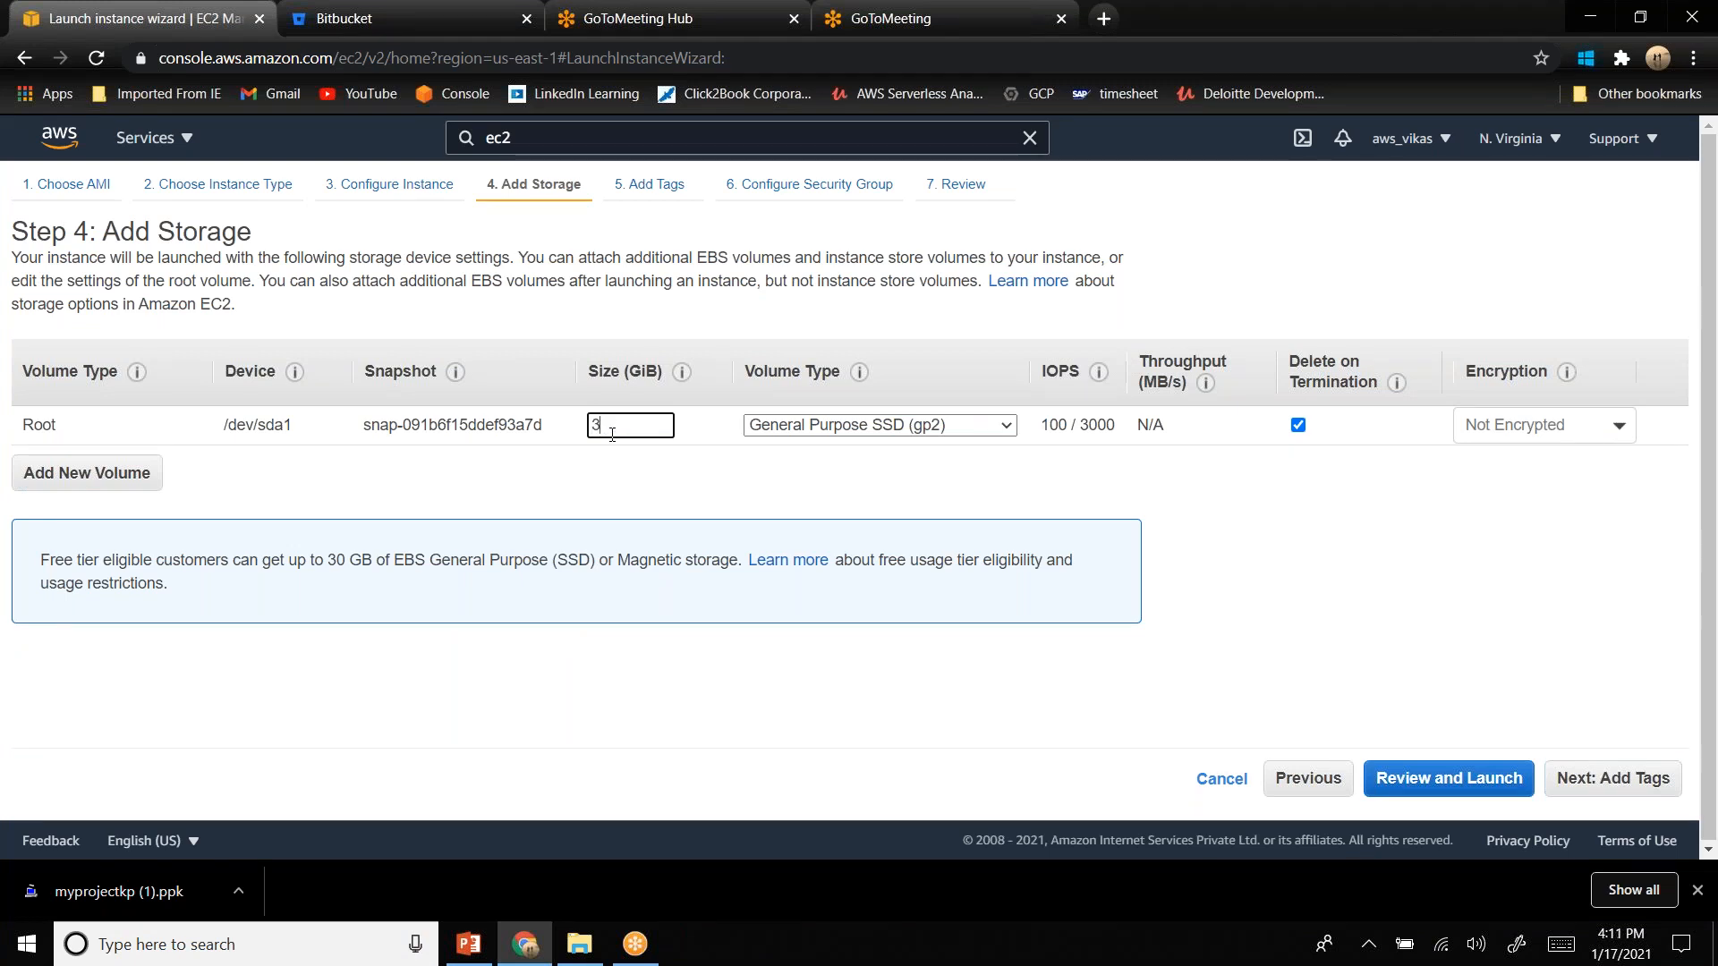
- Set the root volume size to 8 GiB and continue to the instance tags
{"action": "key", "text": "BackSpace"}
{"action": "type", "text": "8"}
{"action": "left_click", "coordinate": [685, 486]}
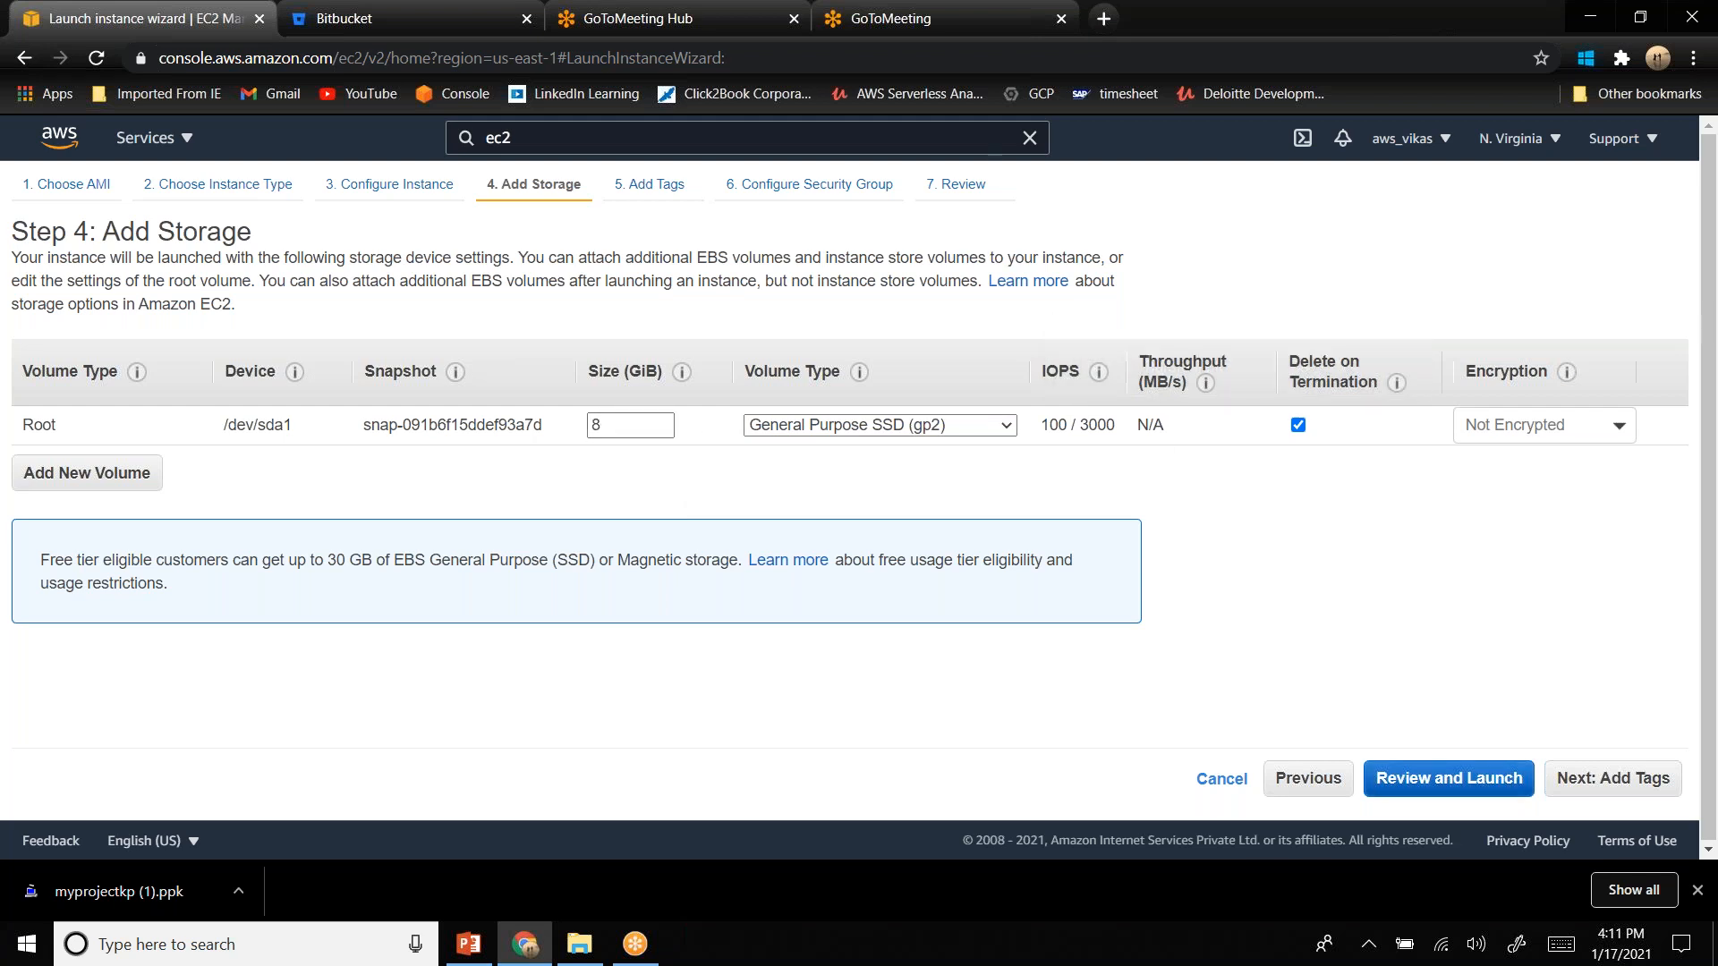
{"action": "left_click", "coordinate": [1603, 787]}
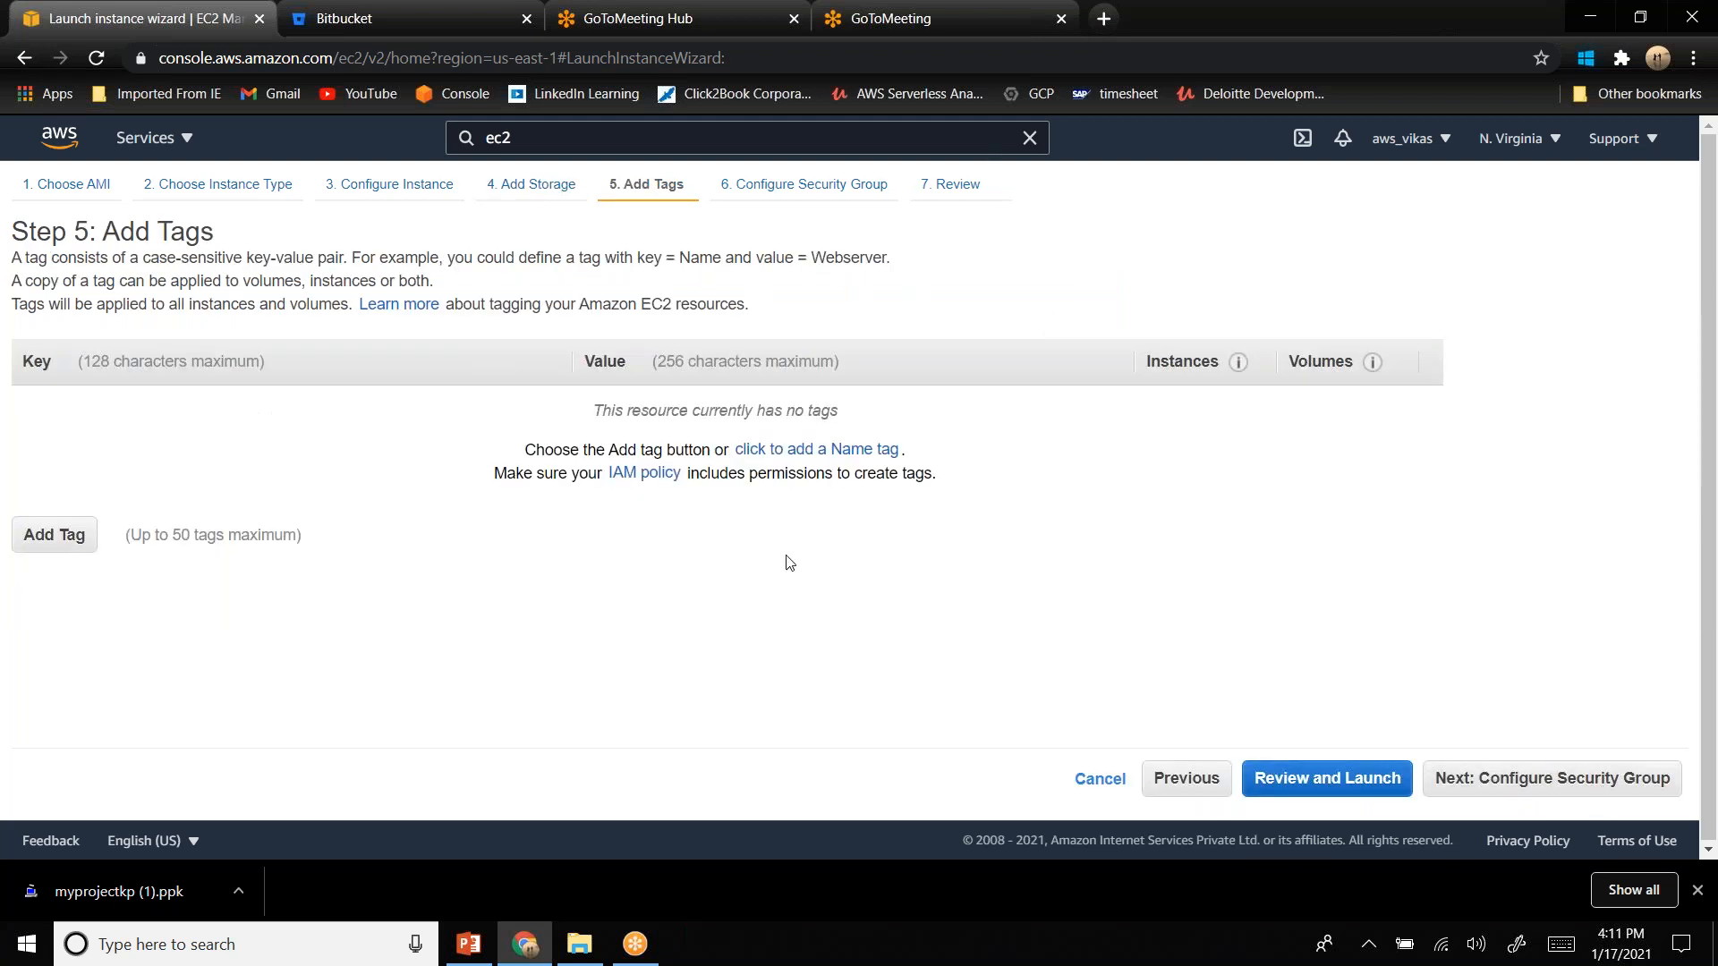
- Add a tag with key Name and value My-PHP-Application, and continue to the security group settings
{"action": "left_click", "coordinate": [51, 539]}
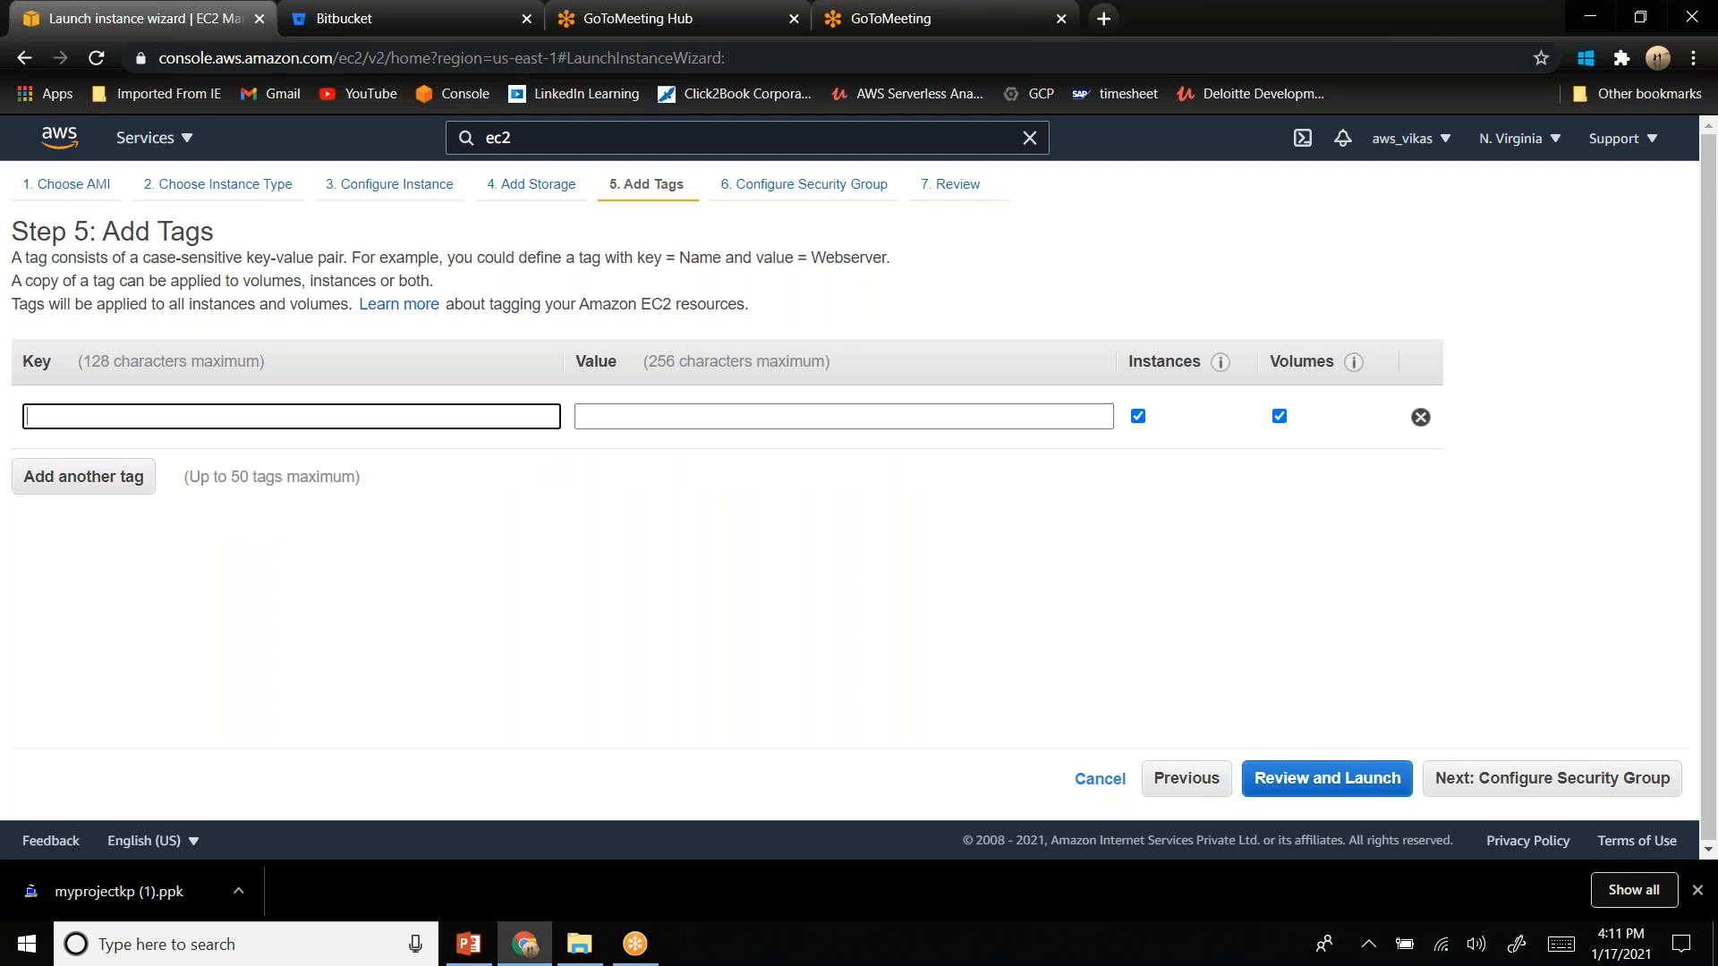
{"action": "type", "text": "Na"}
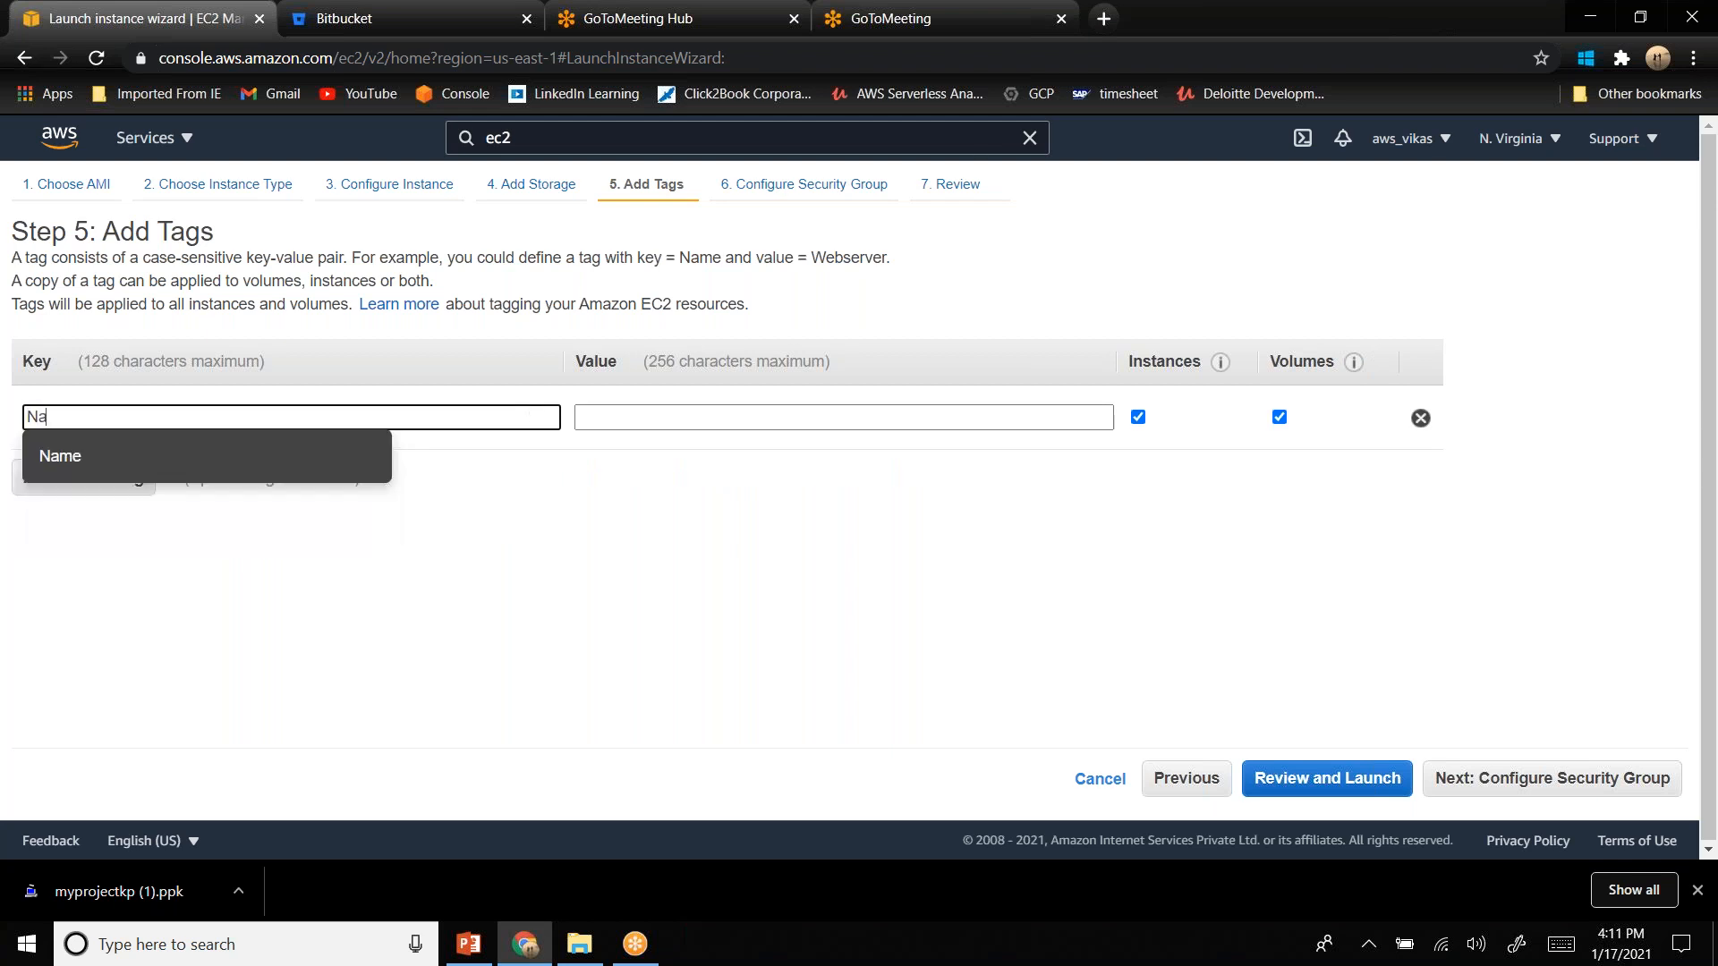
{"action": "type", "text": "me"}
{"action": "key", "text": "Tab"}
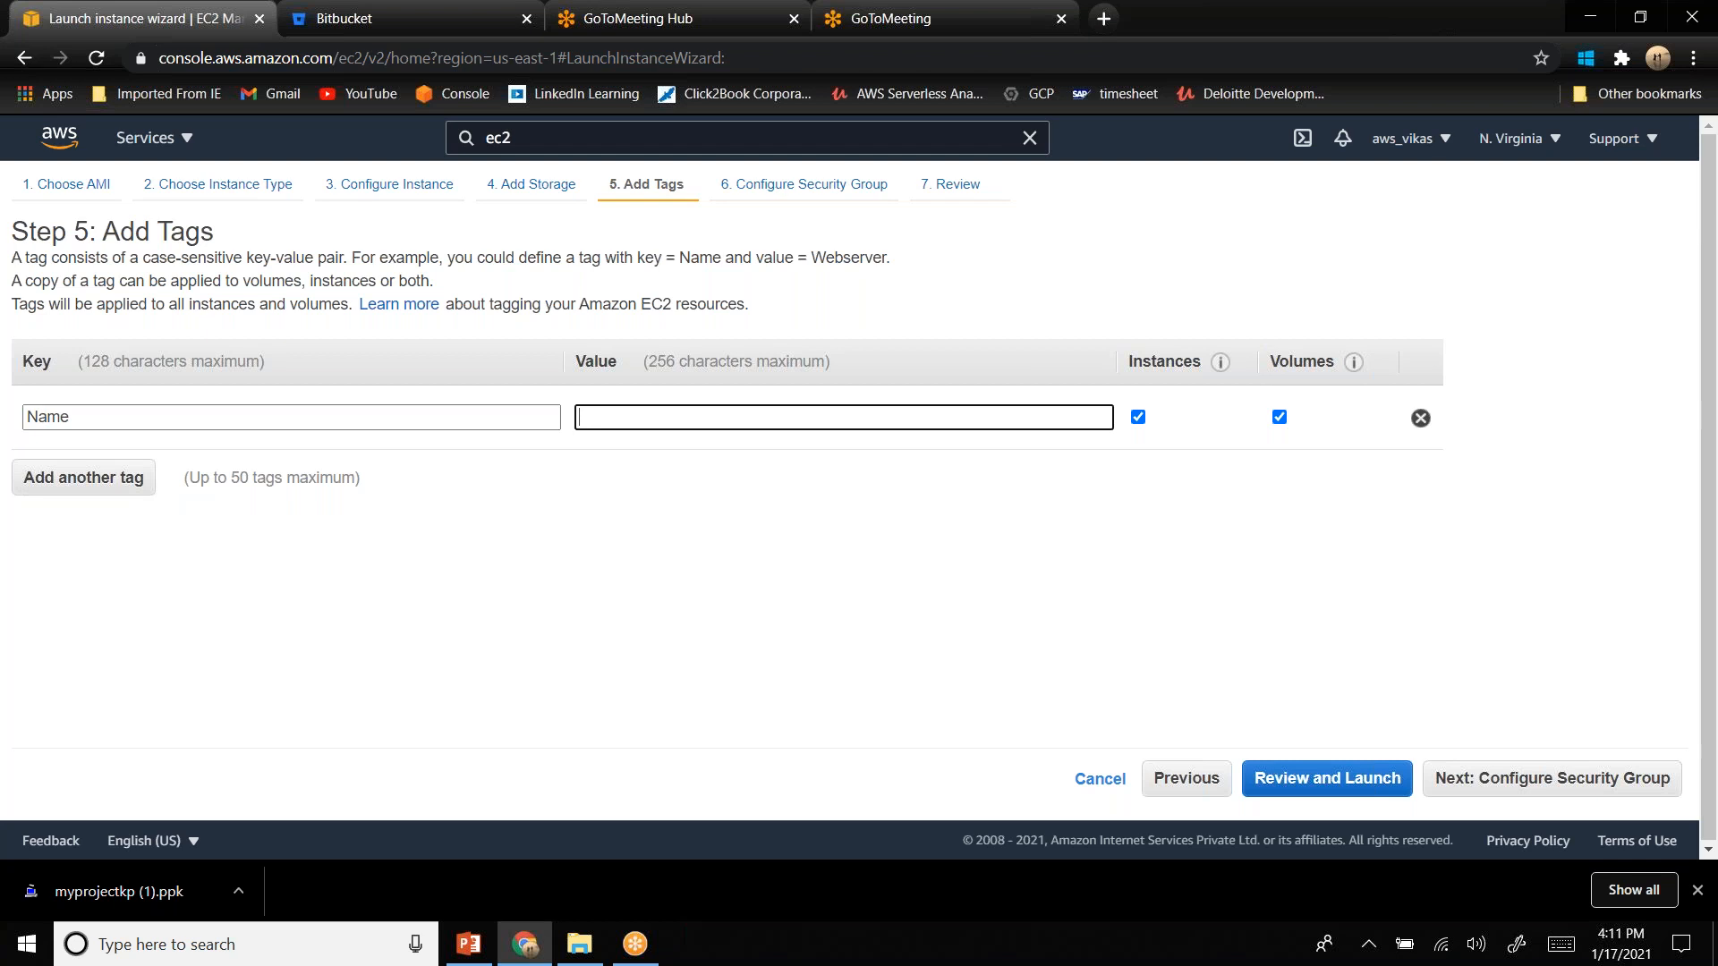
{"action": "type", "text": "My"}
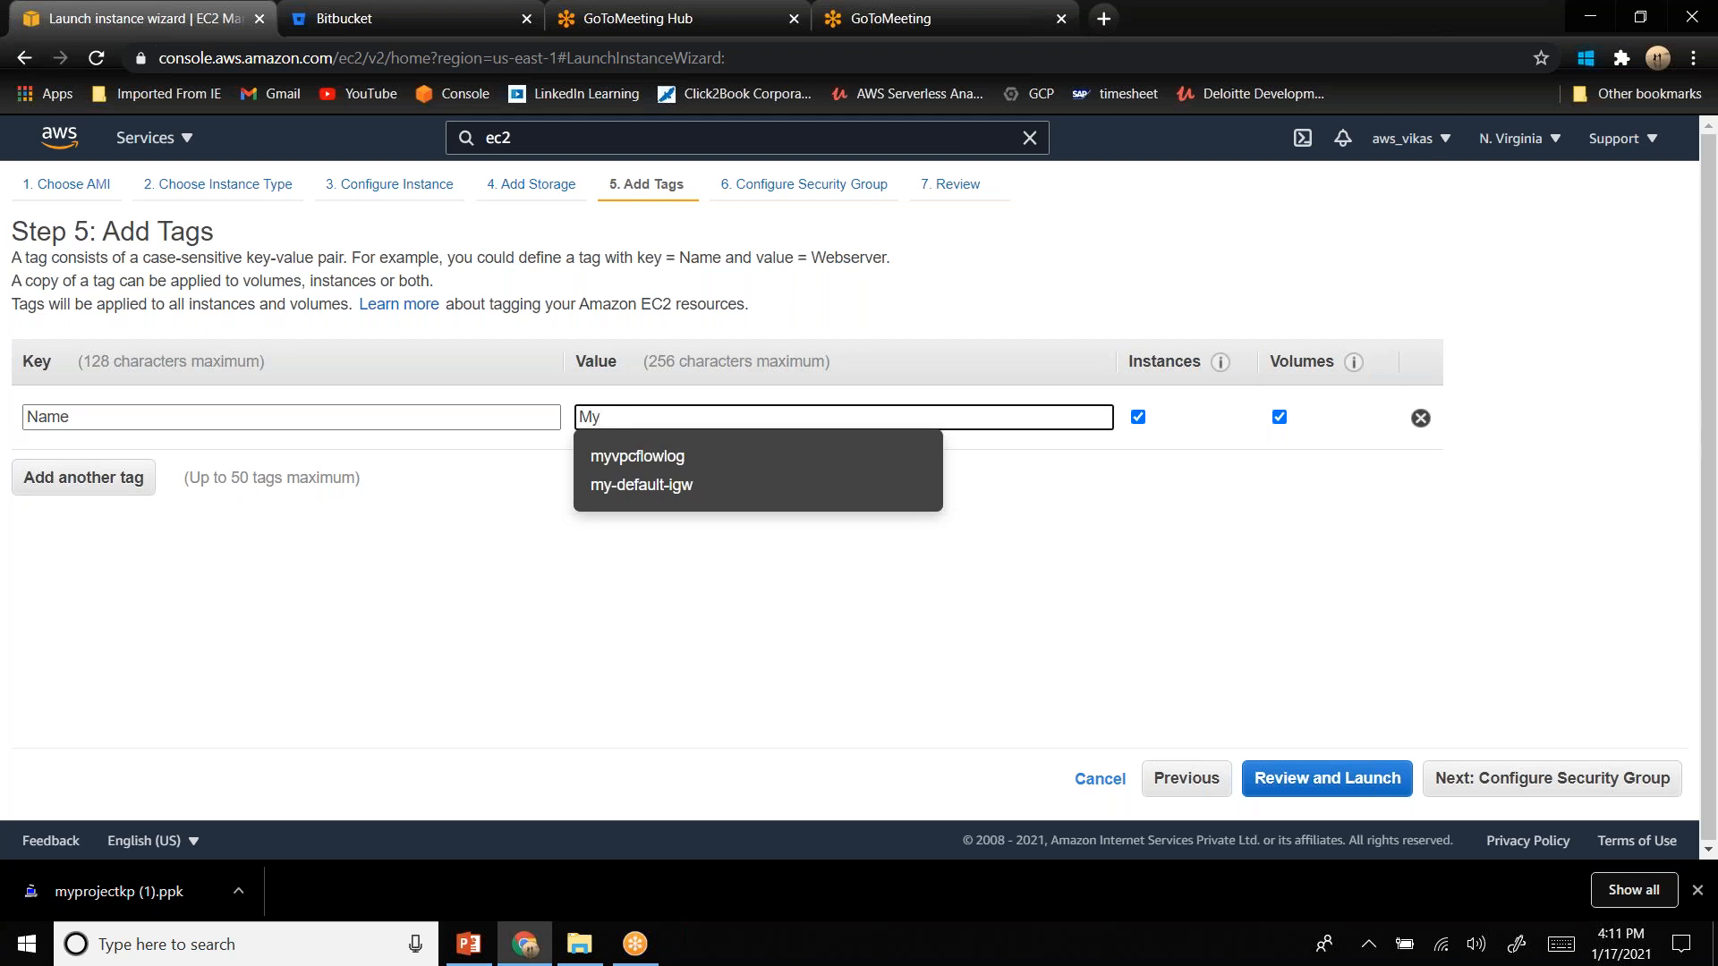
{"action": "type", "text": "php"}
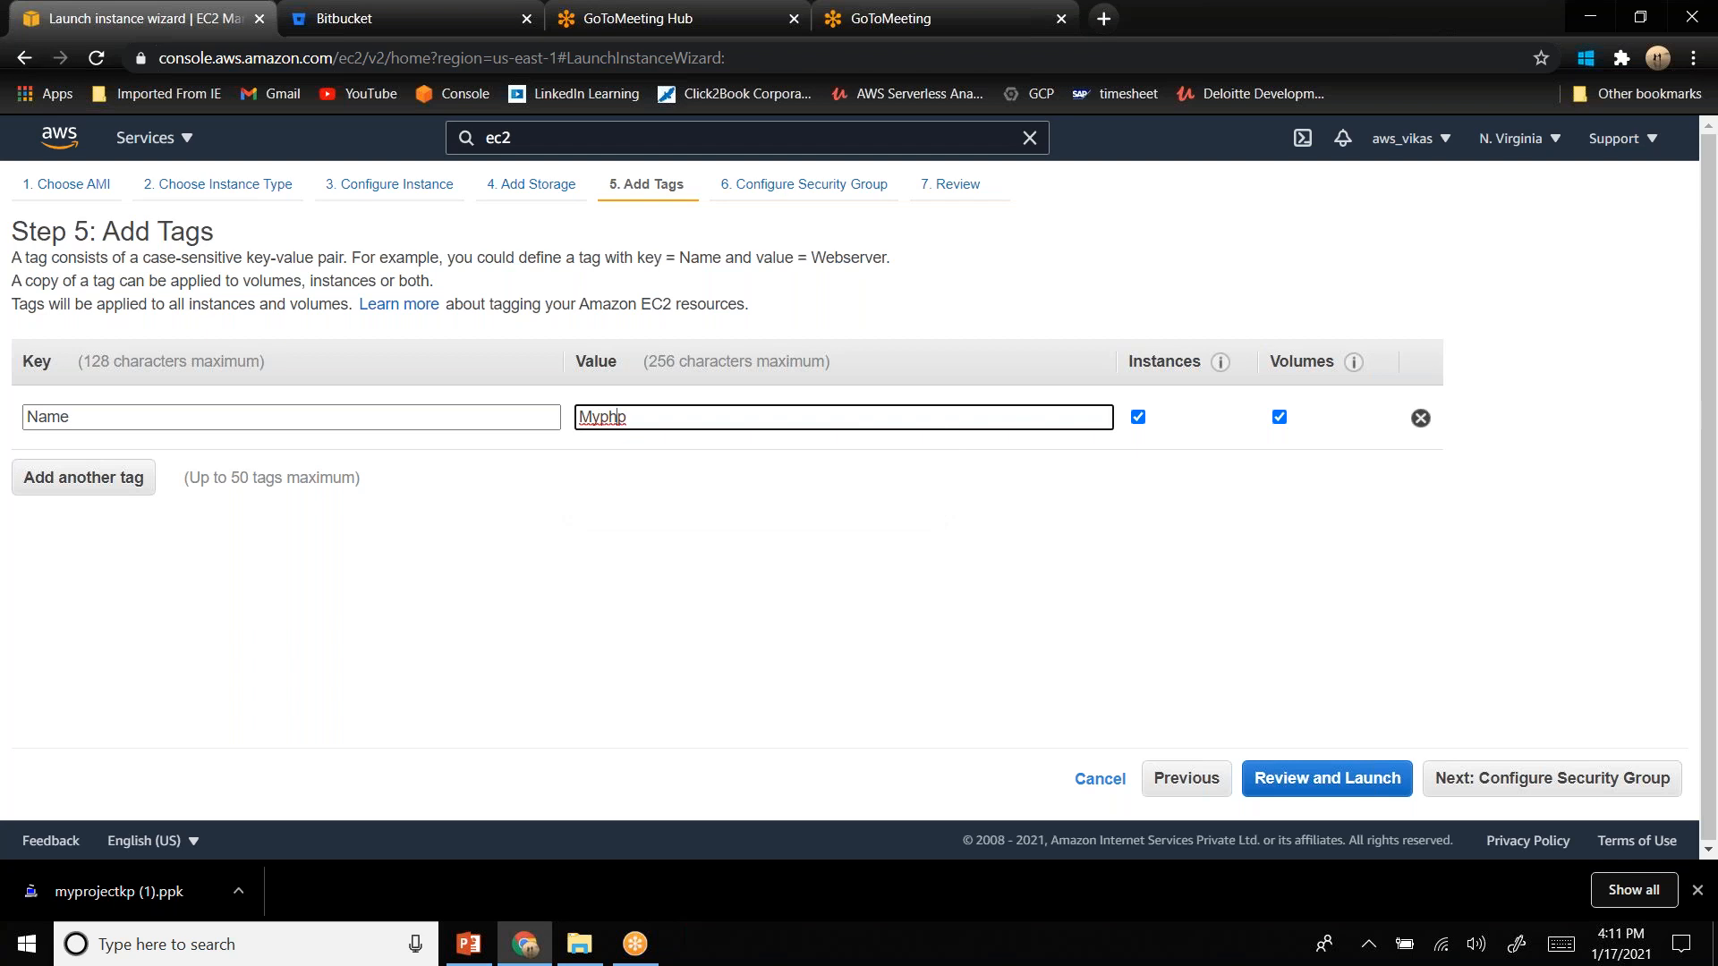
{"action": "key", "text": "BackSpace"}
{"action": "key", "text": "BackSpace"}
{"action": "key", "text": "BackSpace"}
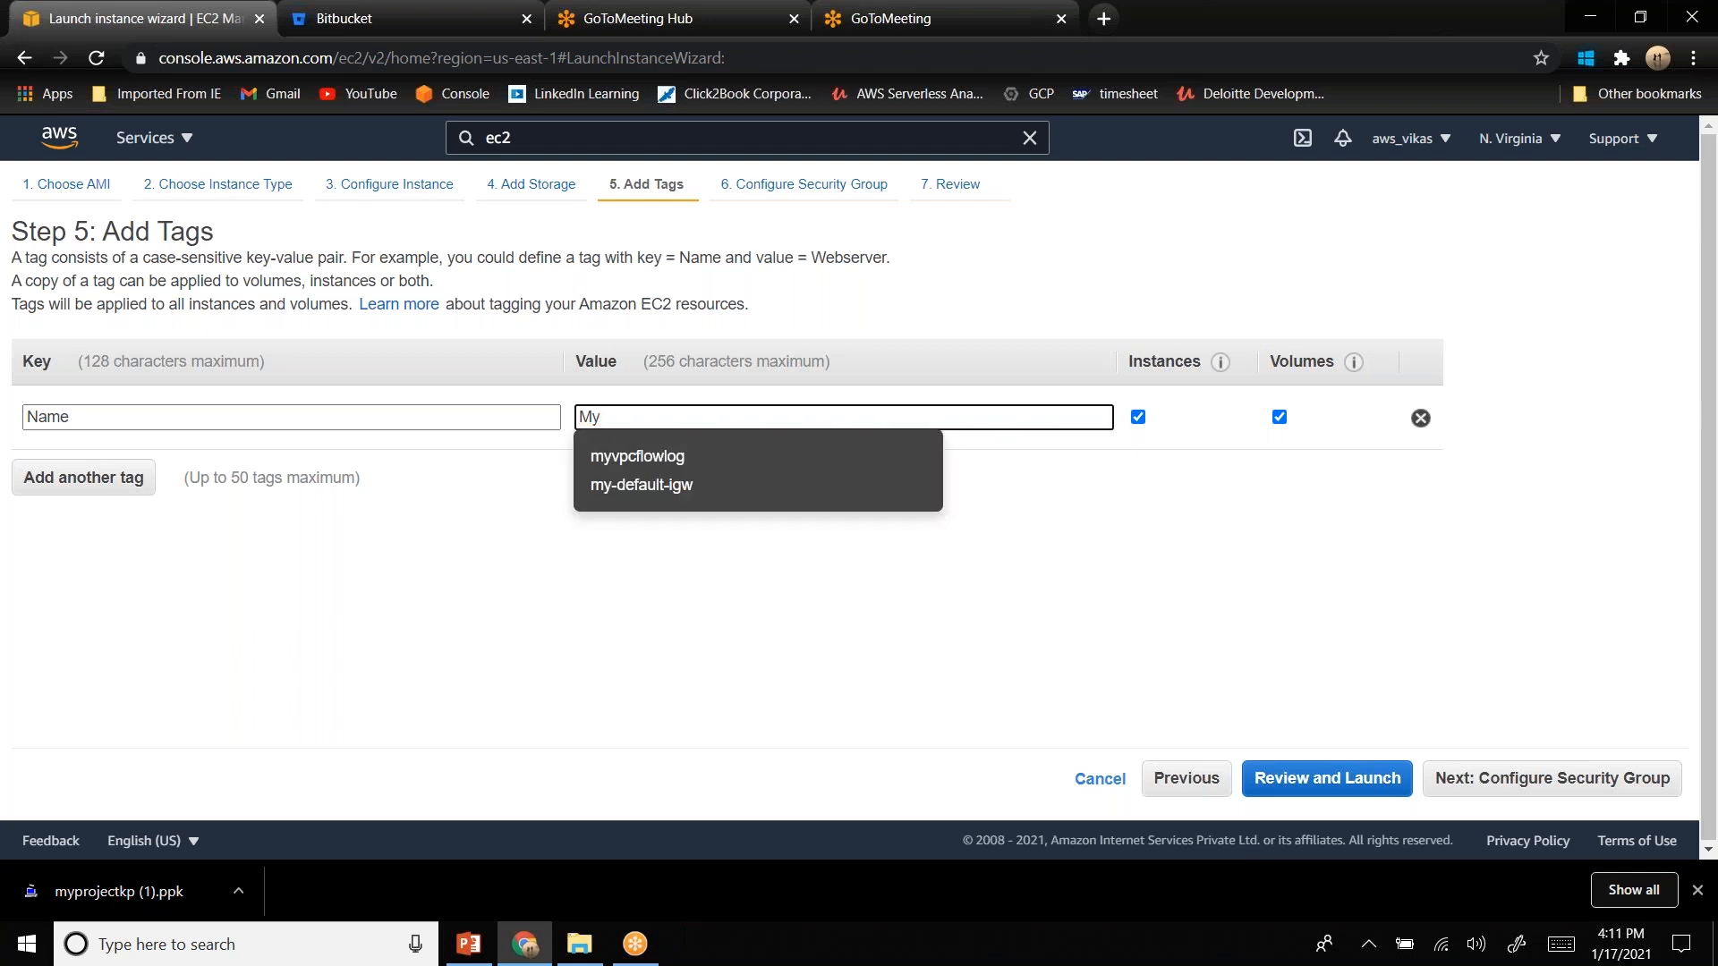
{"action": "type", "text": "-PHP"}
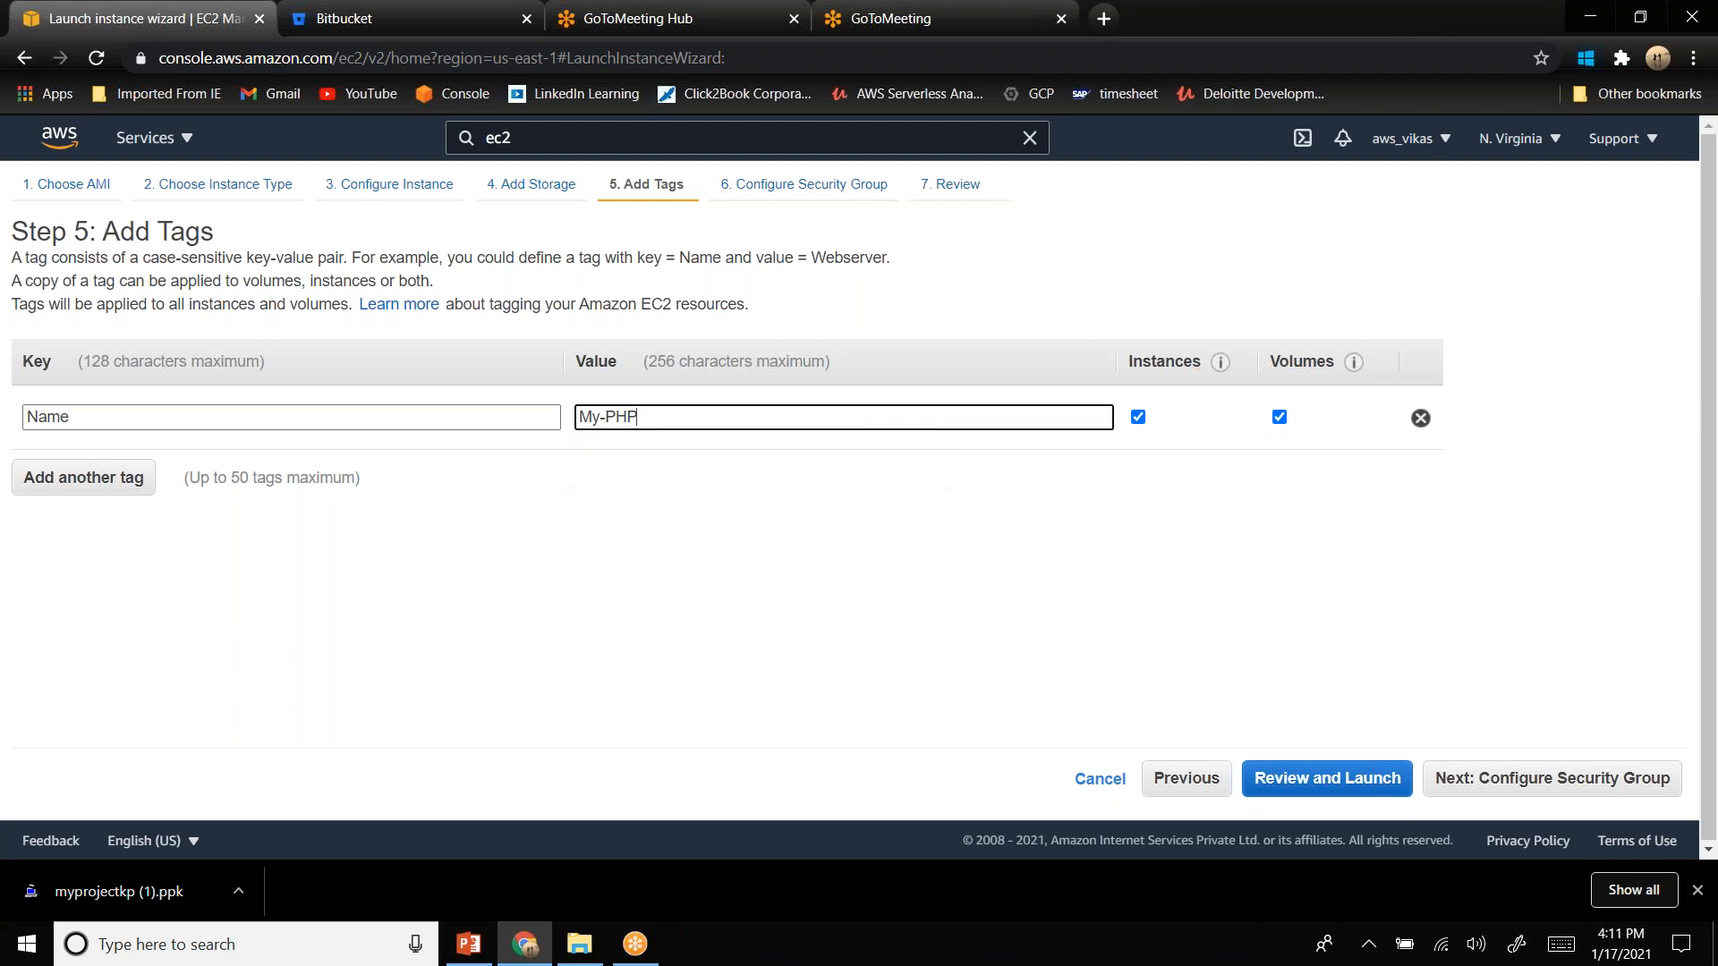
{"action": "type", "text": "-Application"}
{"action": "left_click", "coordinate": [1579, 786]}
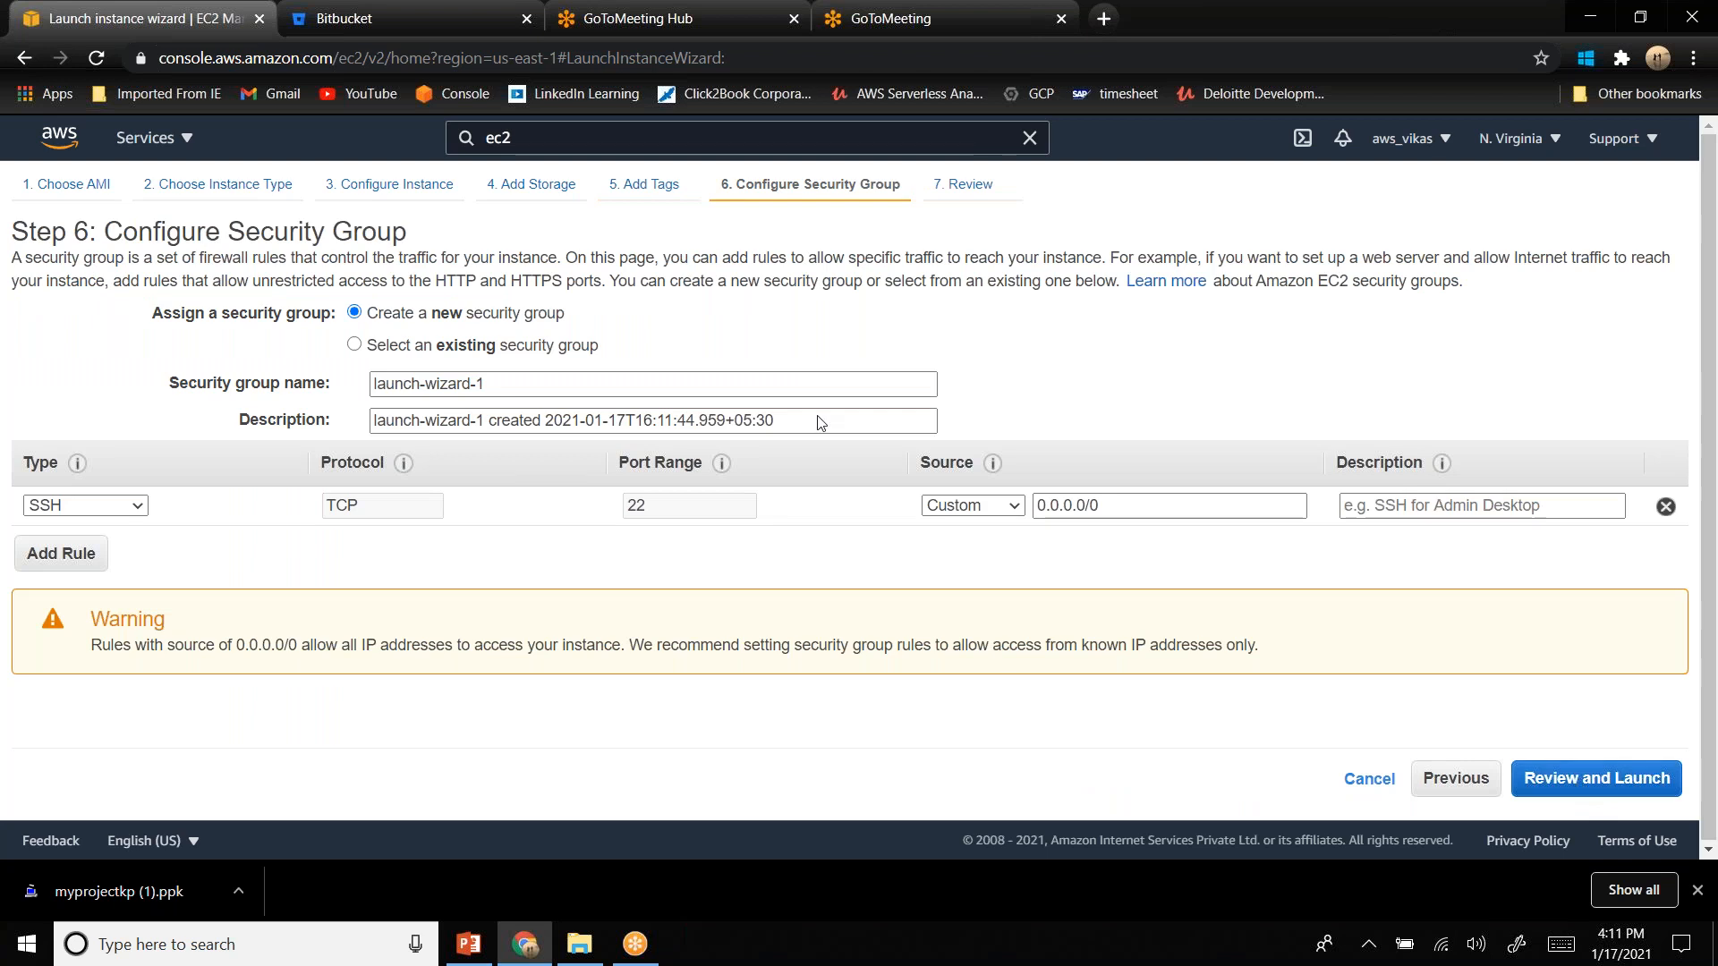
- Assign the existing security group myprojectsg, check its inbound rules, and continue to the launch review
{"action": "left_click", "coordinate": [545, 350]}
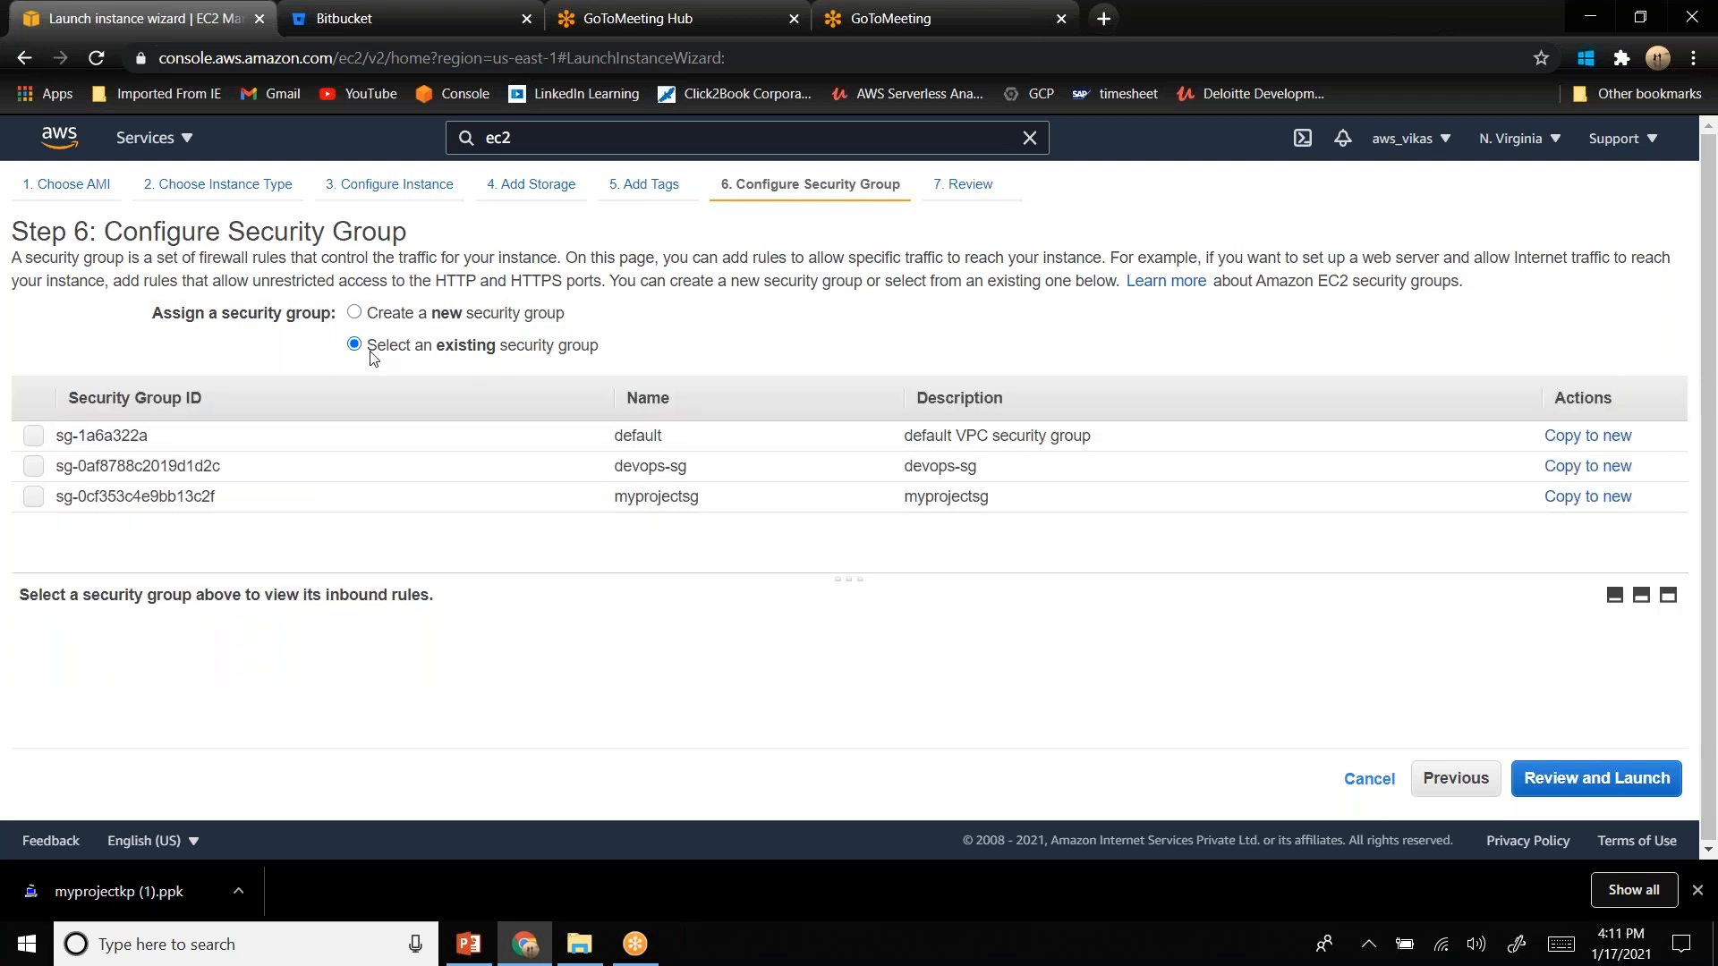
{"action": "left_click", "coordinate": [474, 494]}
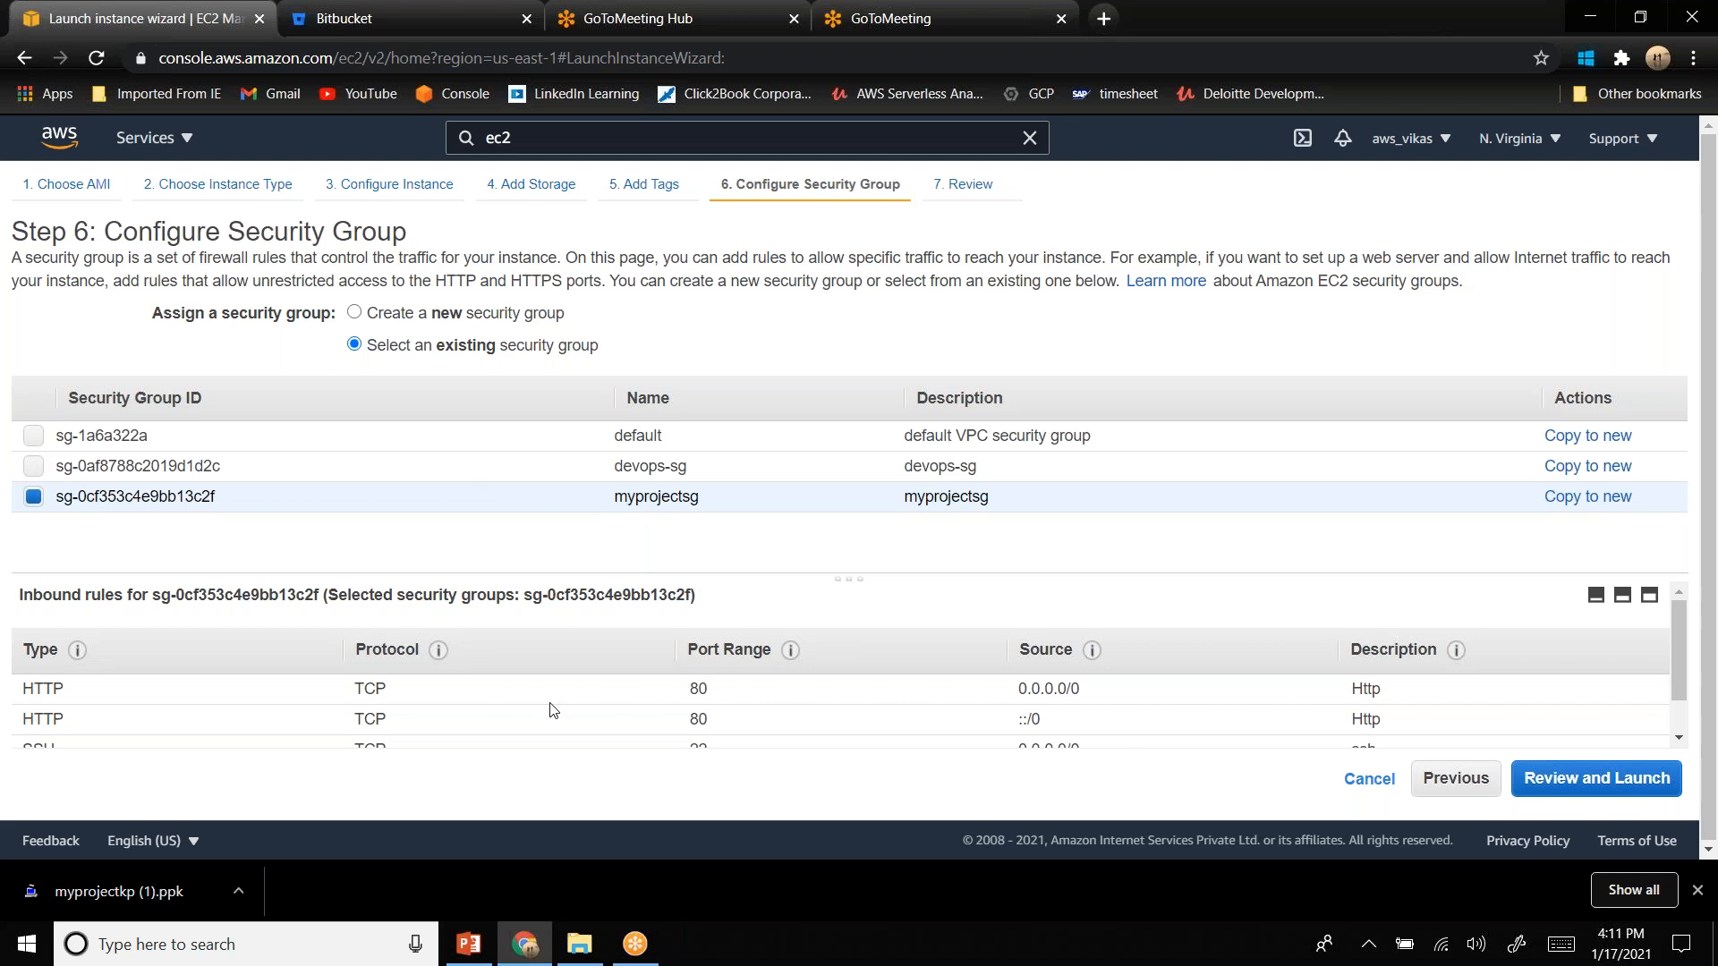
{"action": "scroll", "coordinate": [548, 706], "scroll_direction": "down", "scroll_amount": 1}
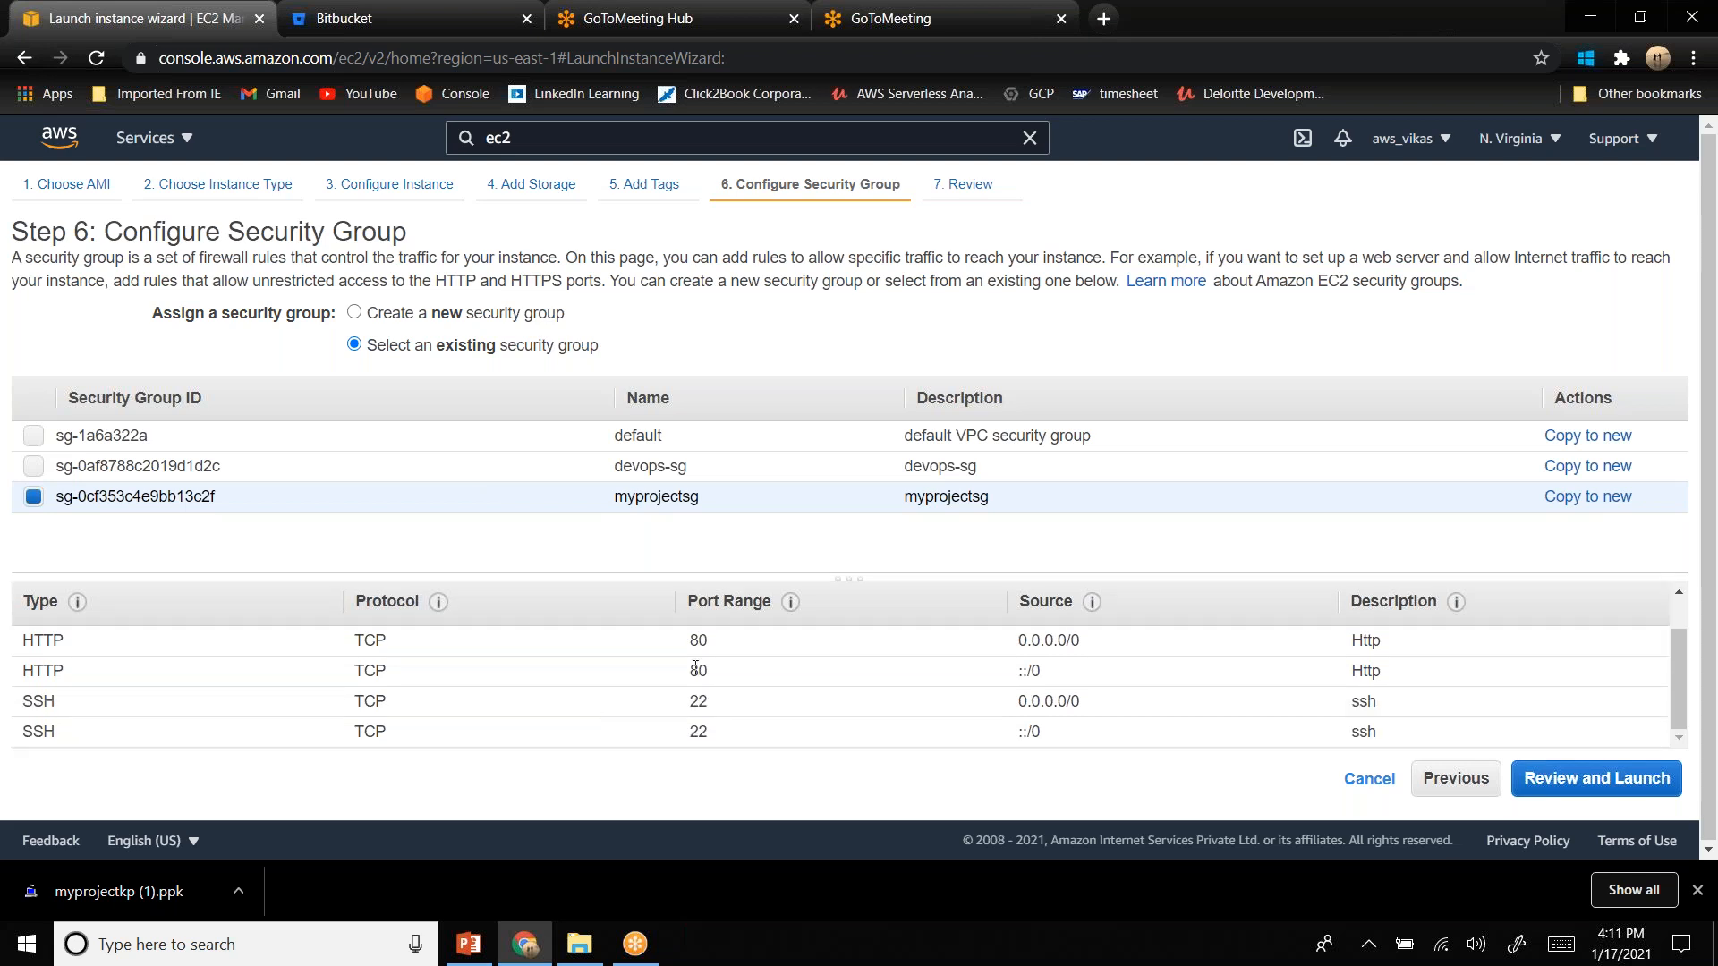
{"action": "left_click", "coordinate": [1616, 792]}
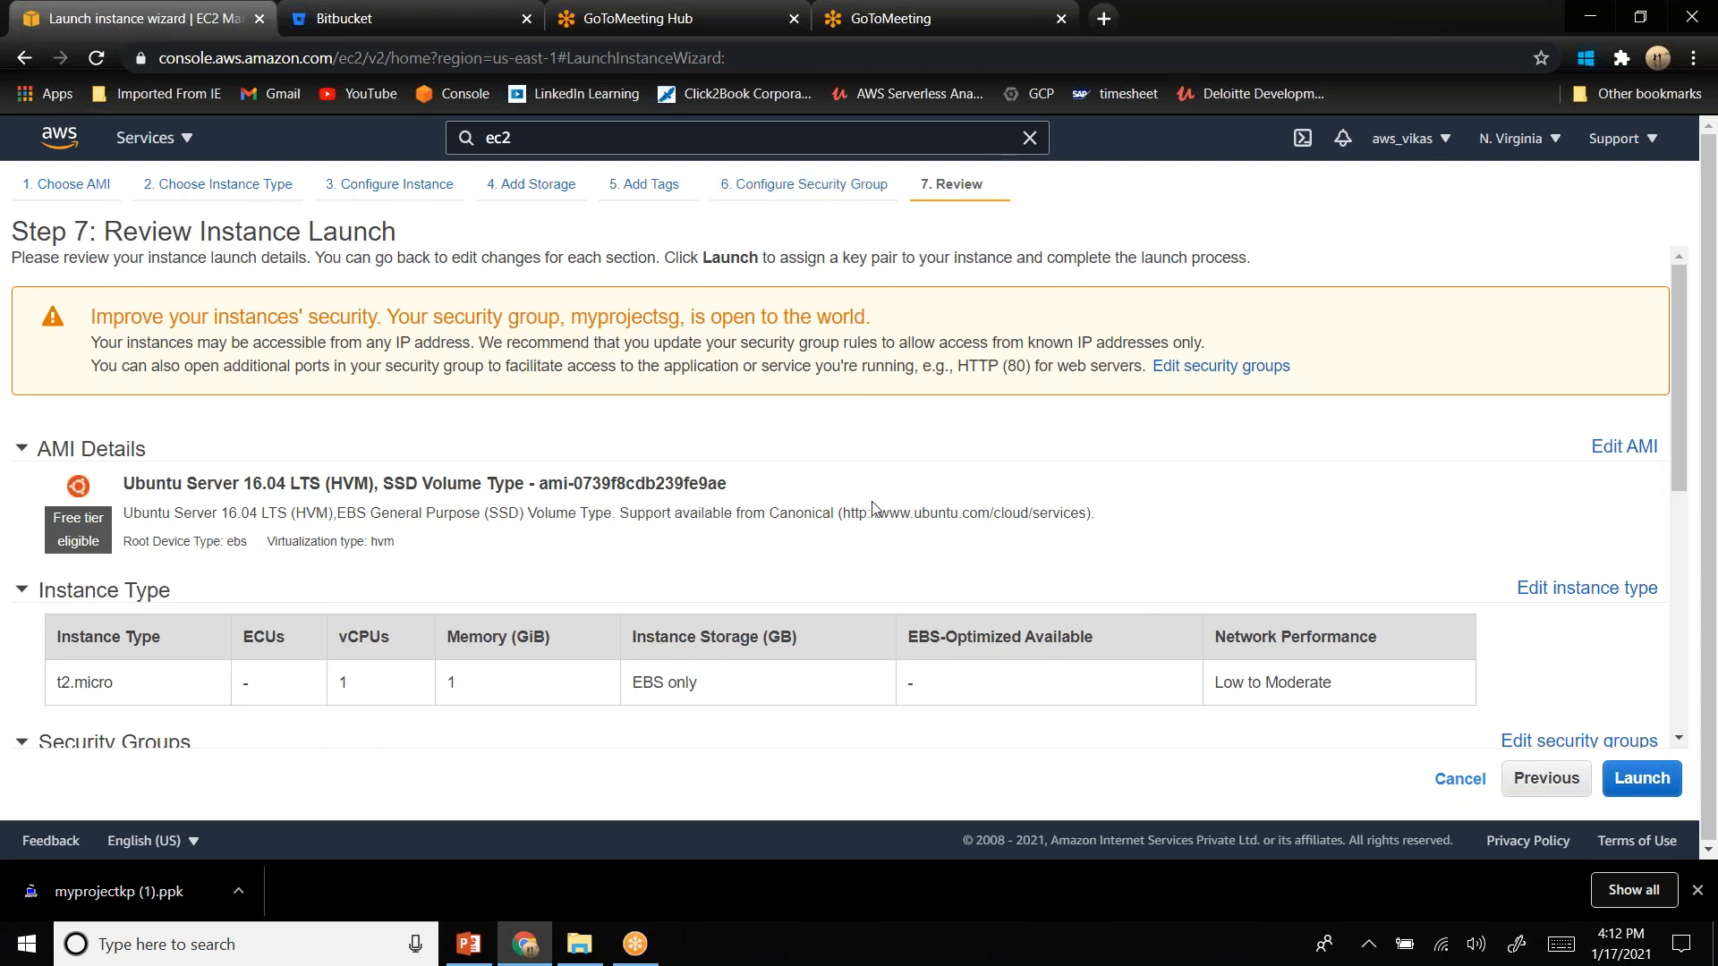
- Review the security group rules, instance details, storage and tags in the launch summary
{"action": "scroll", "coordinate": [873, 508], "scroll_direction": "down", "scroll_amount": 5}
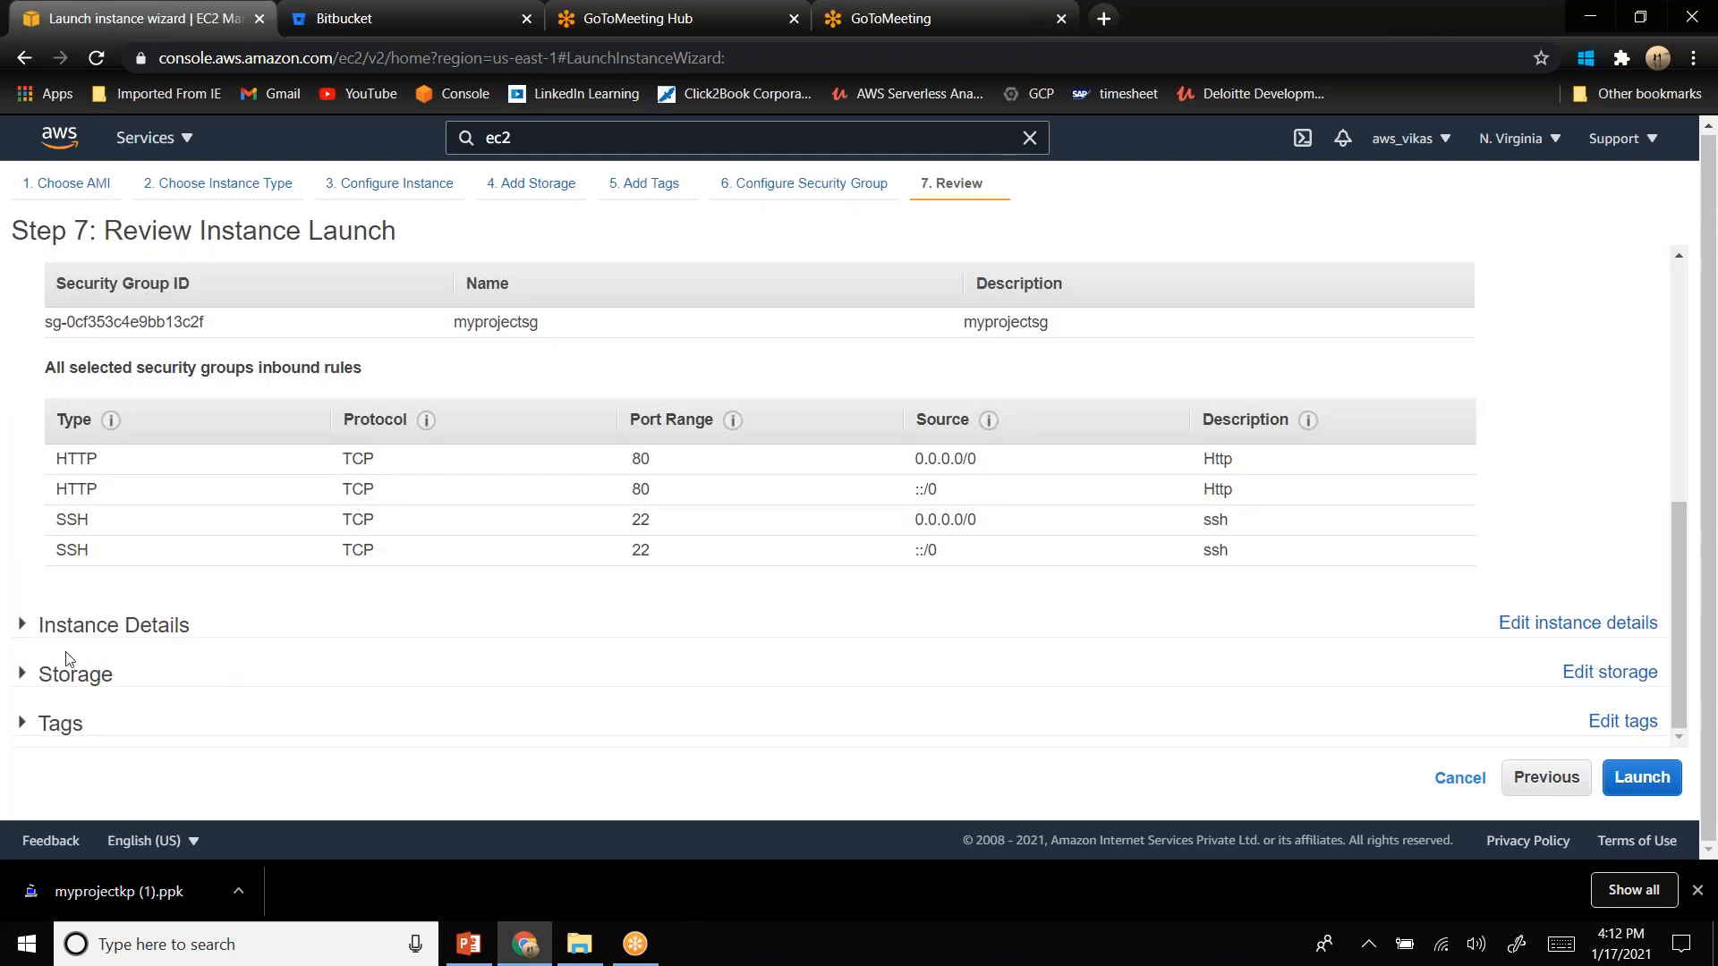
{"action": "left_click", "coordinate": [24, 676]}
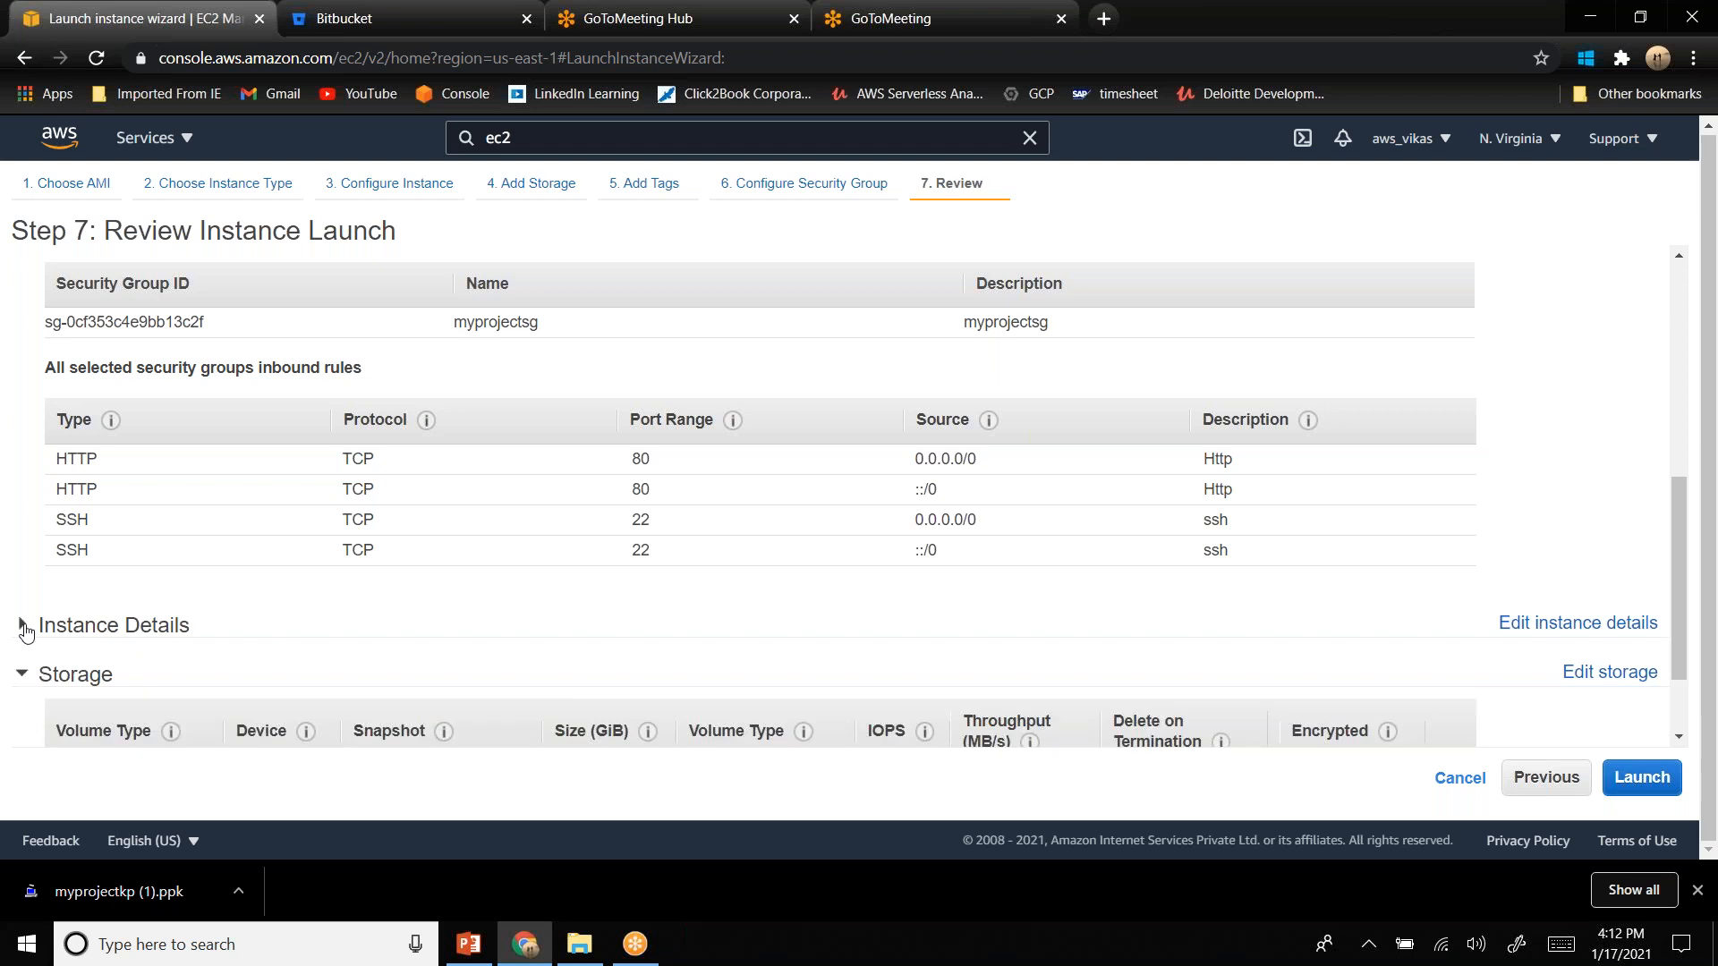
{"action": "left_click", "coordinate": [24, 626]}
{"action": "scroll", "coordinate": [25, 632], "scroll_direction": "down", "scroll_amount": 7}
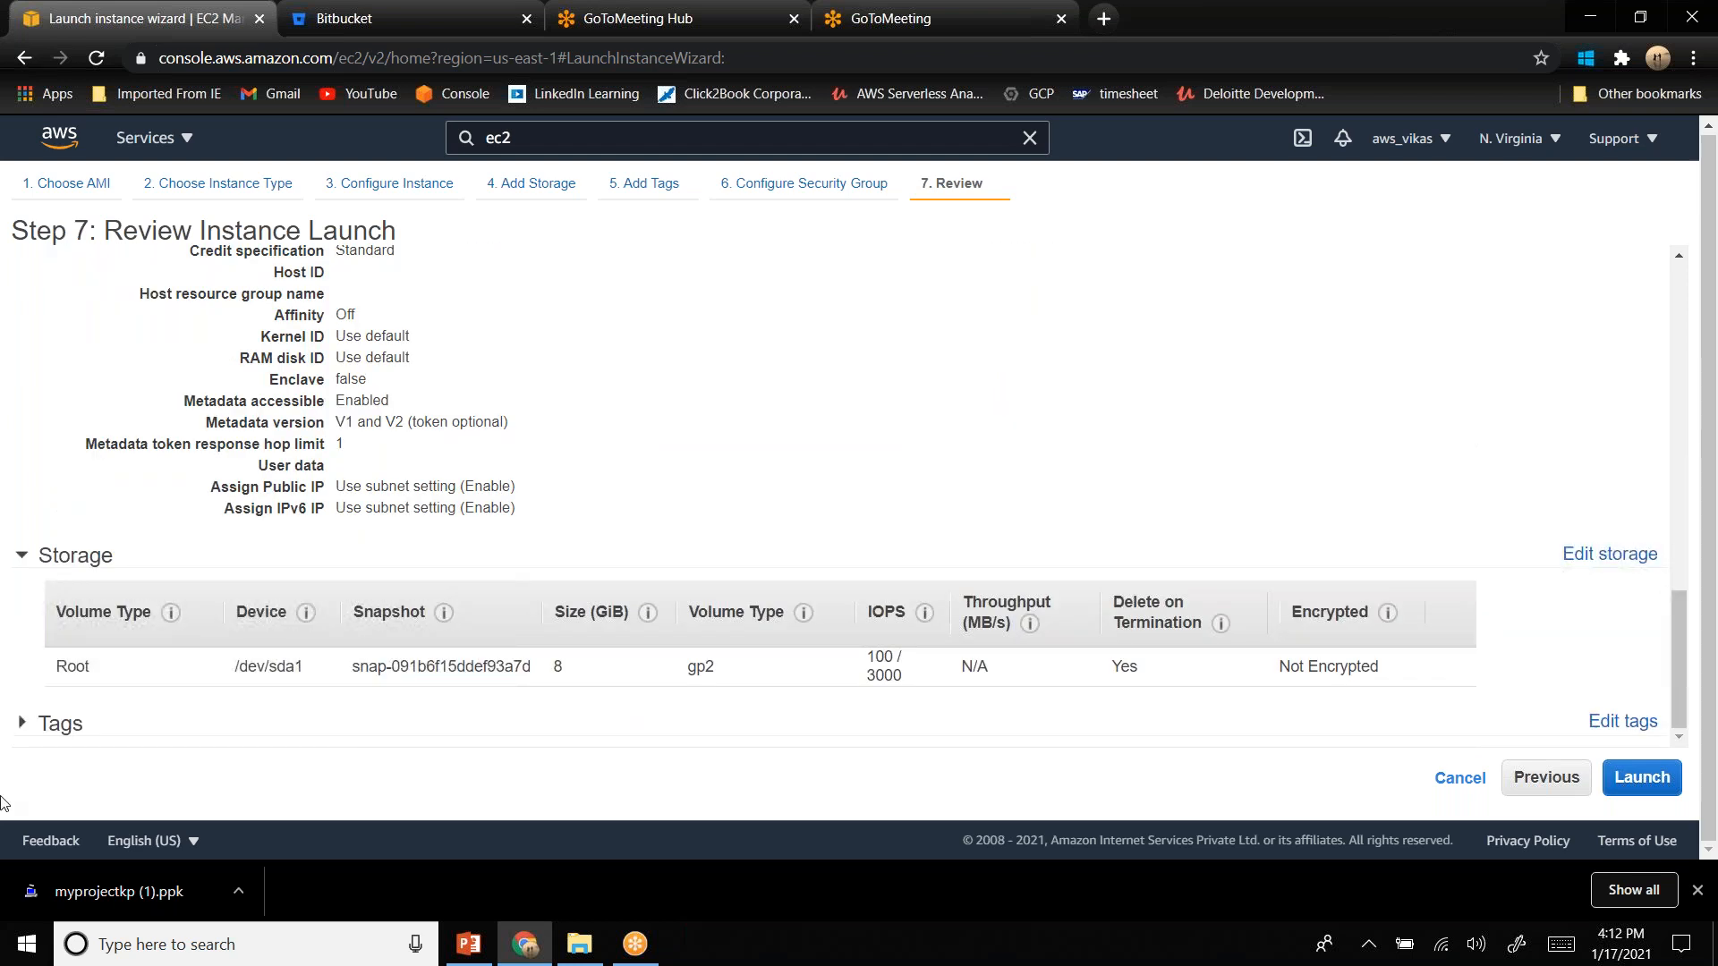
{"action": "left_click", "coordinate": [23, 726]}
{"action": "scroll", "coordinate": [22, 736], "scroll_direction": "down", "scroll_amount": 1}
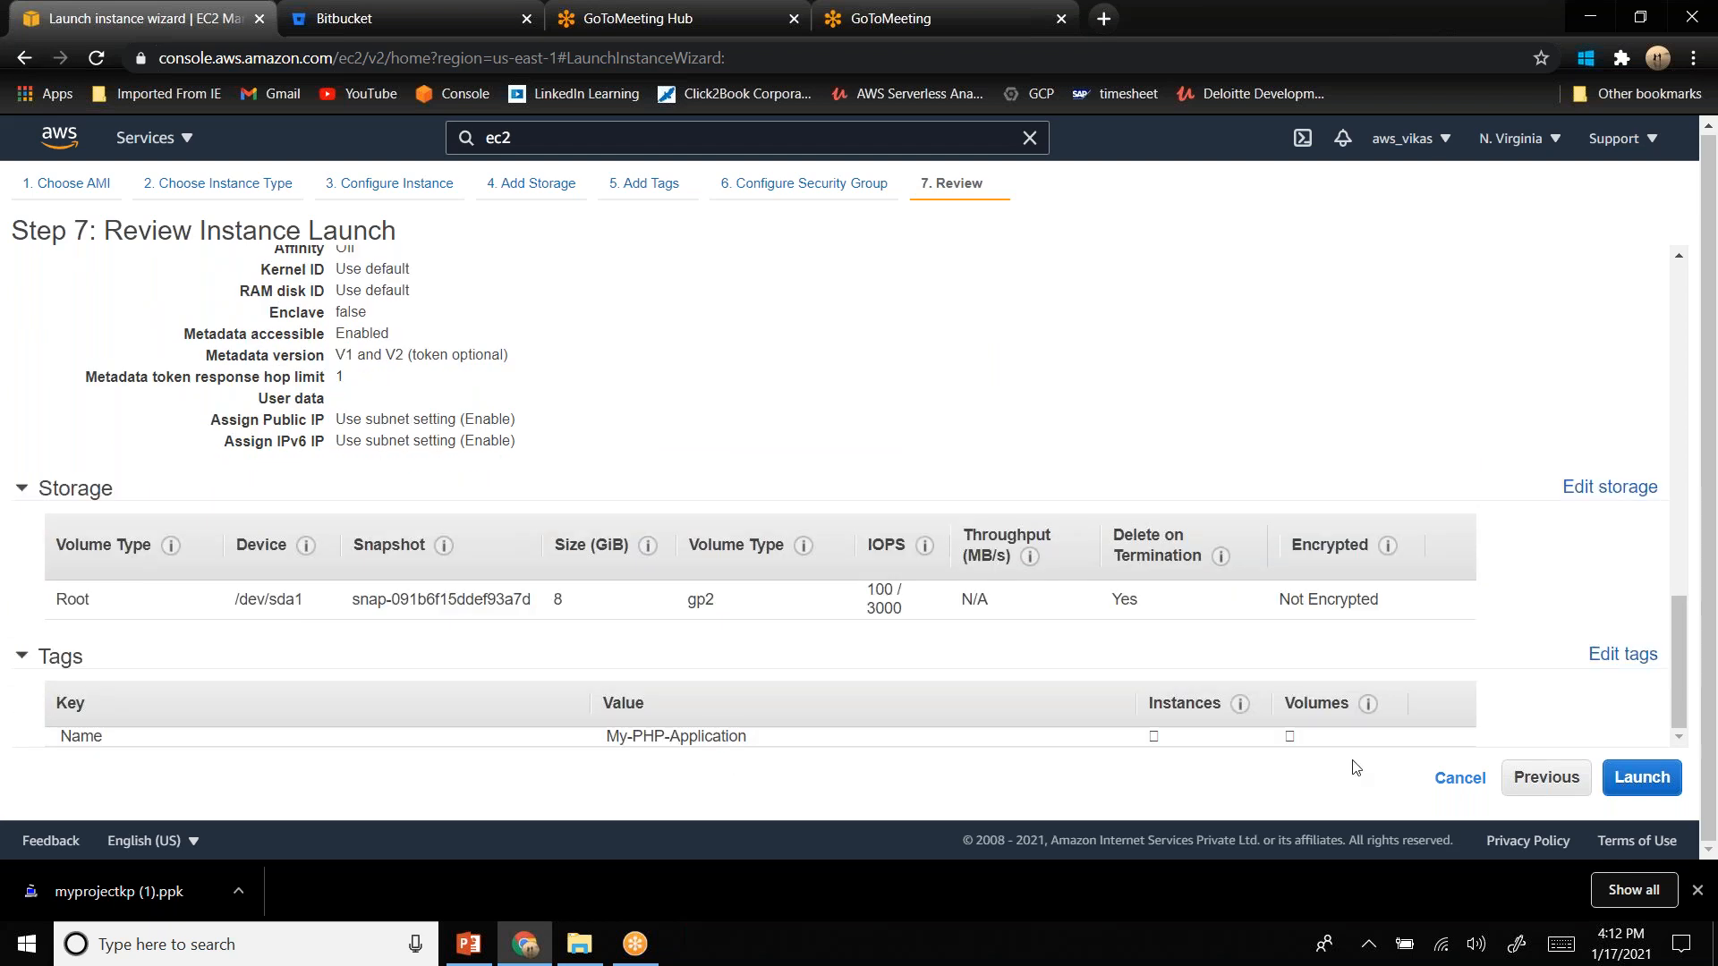
- Launch the instance with the existing key pair myprojectkp, acknowledging access to its private key file
{"action": "left_click", "coordinate": [1652, 780]}
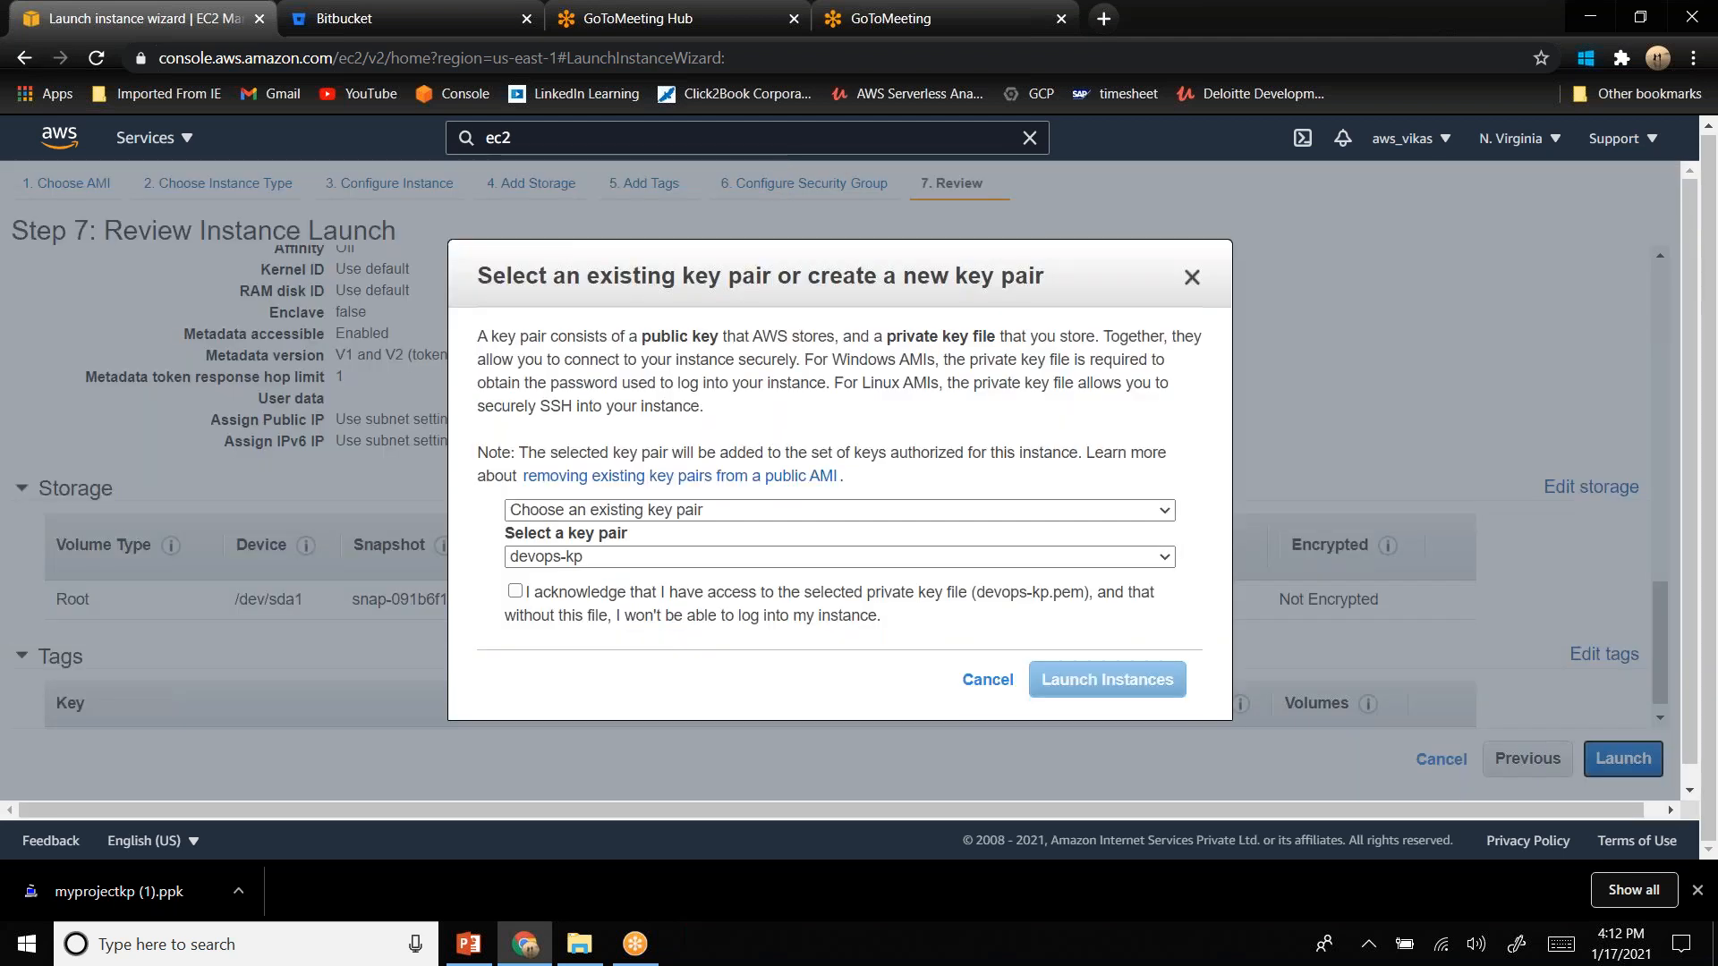
{"action": "left_click", "coordinate": [730, 511]}
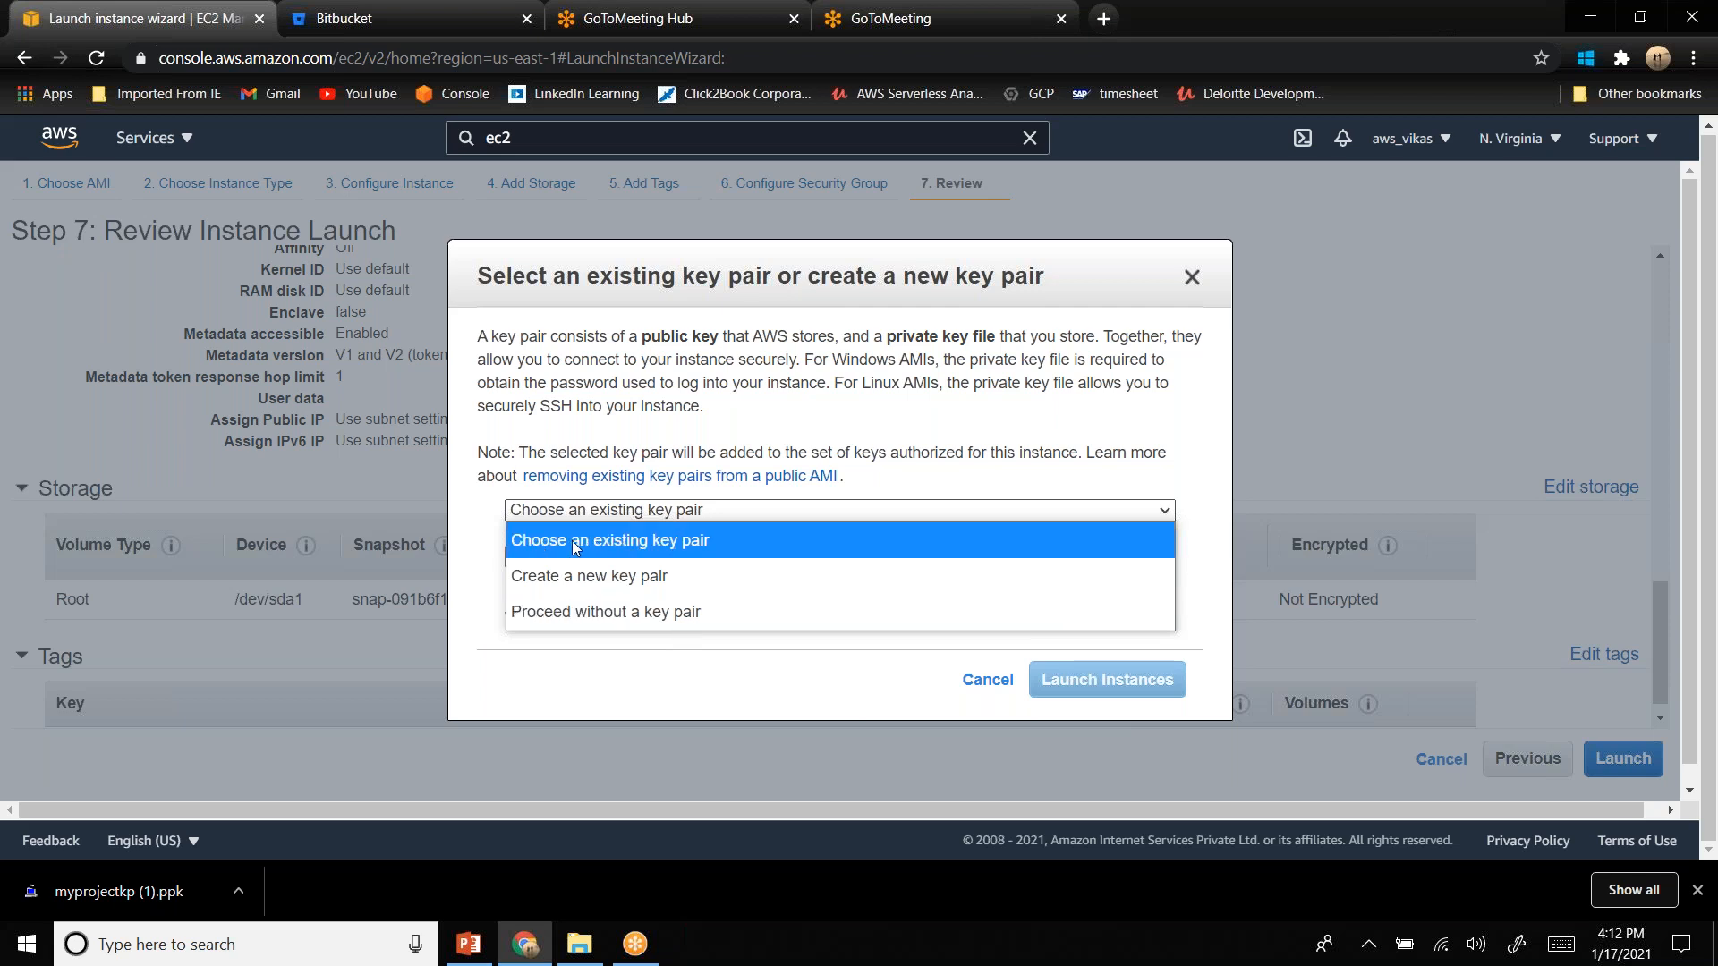
{"action": "left_click", "coordinate": [626, 544]}
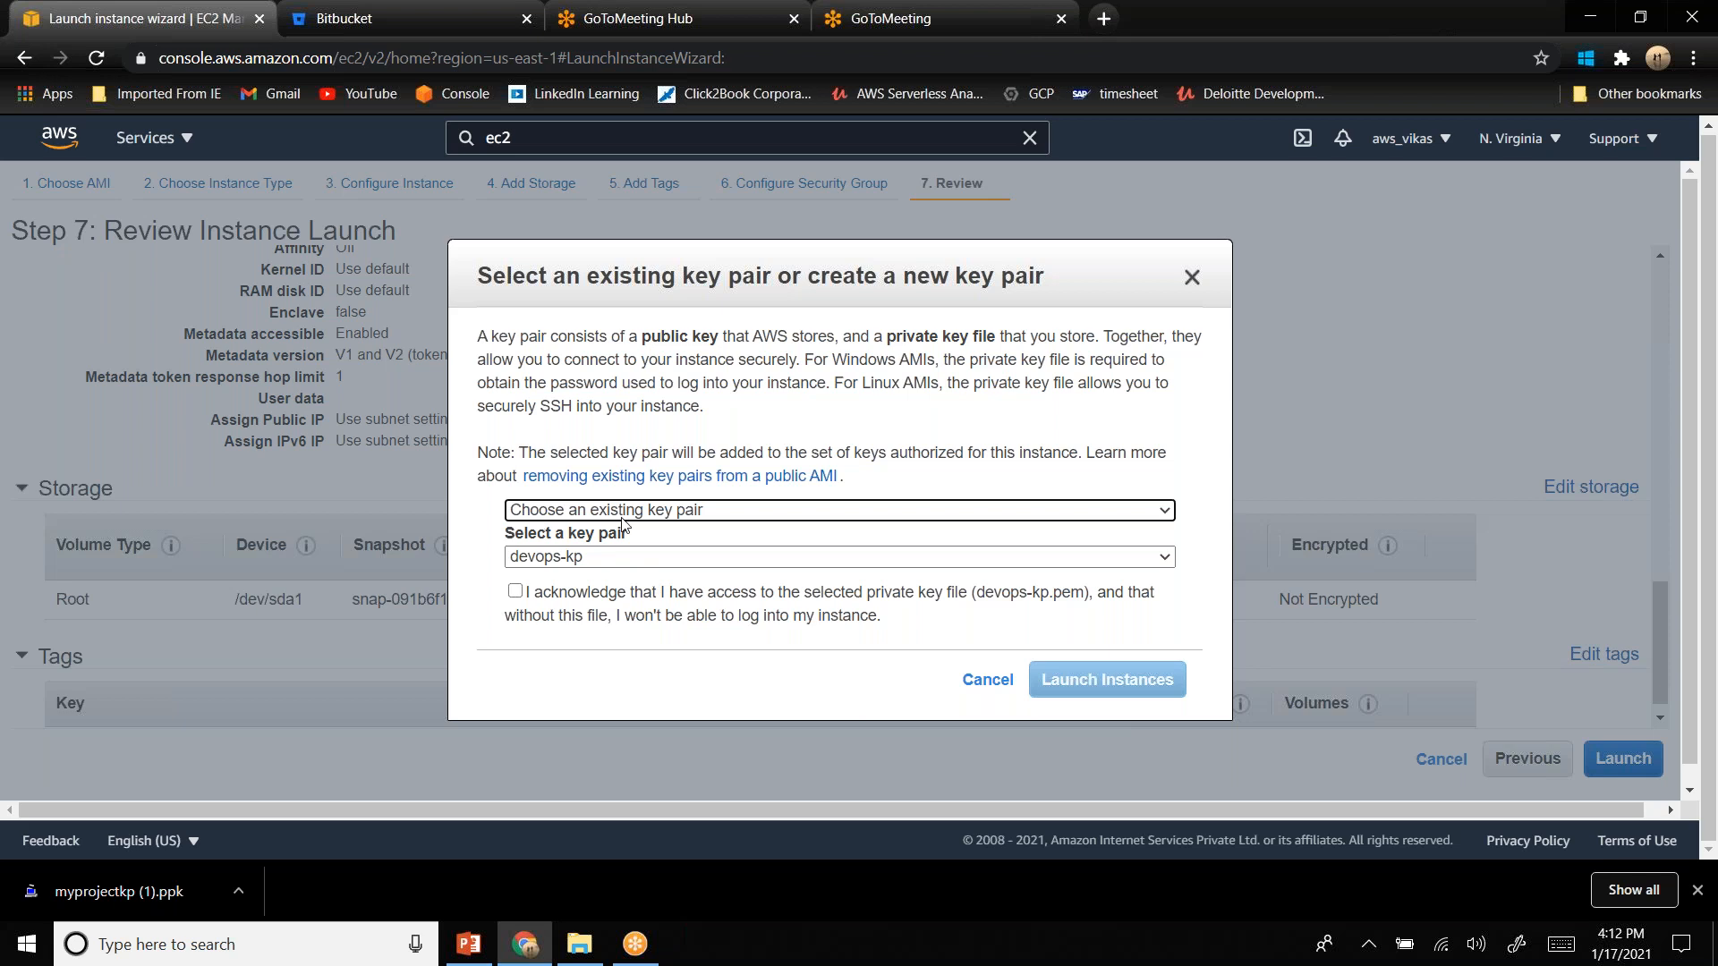
{"action": "left_click", "coordinate": [632, 559]}
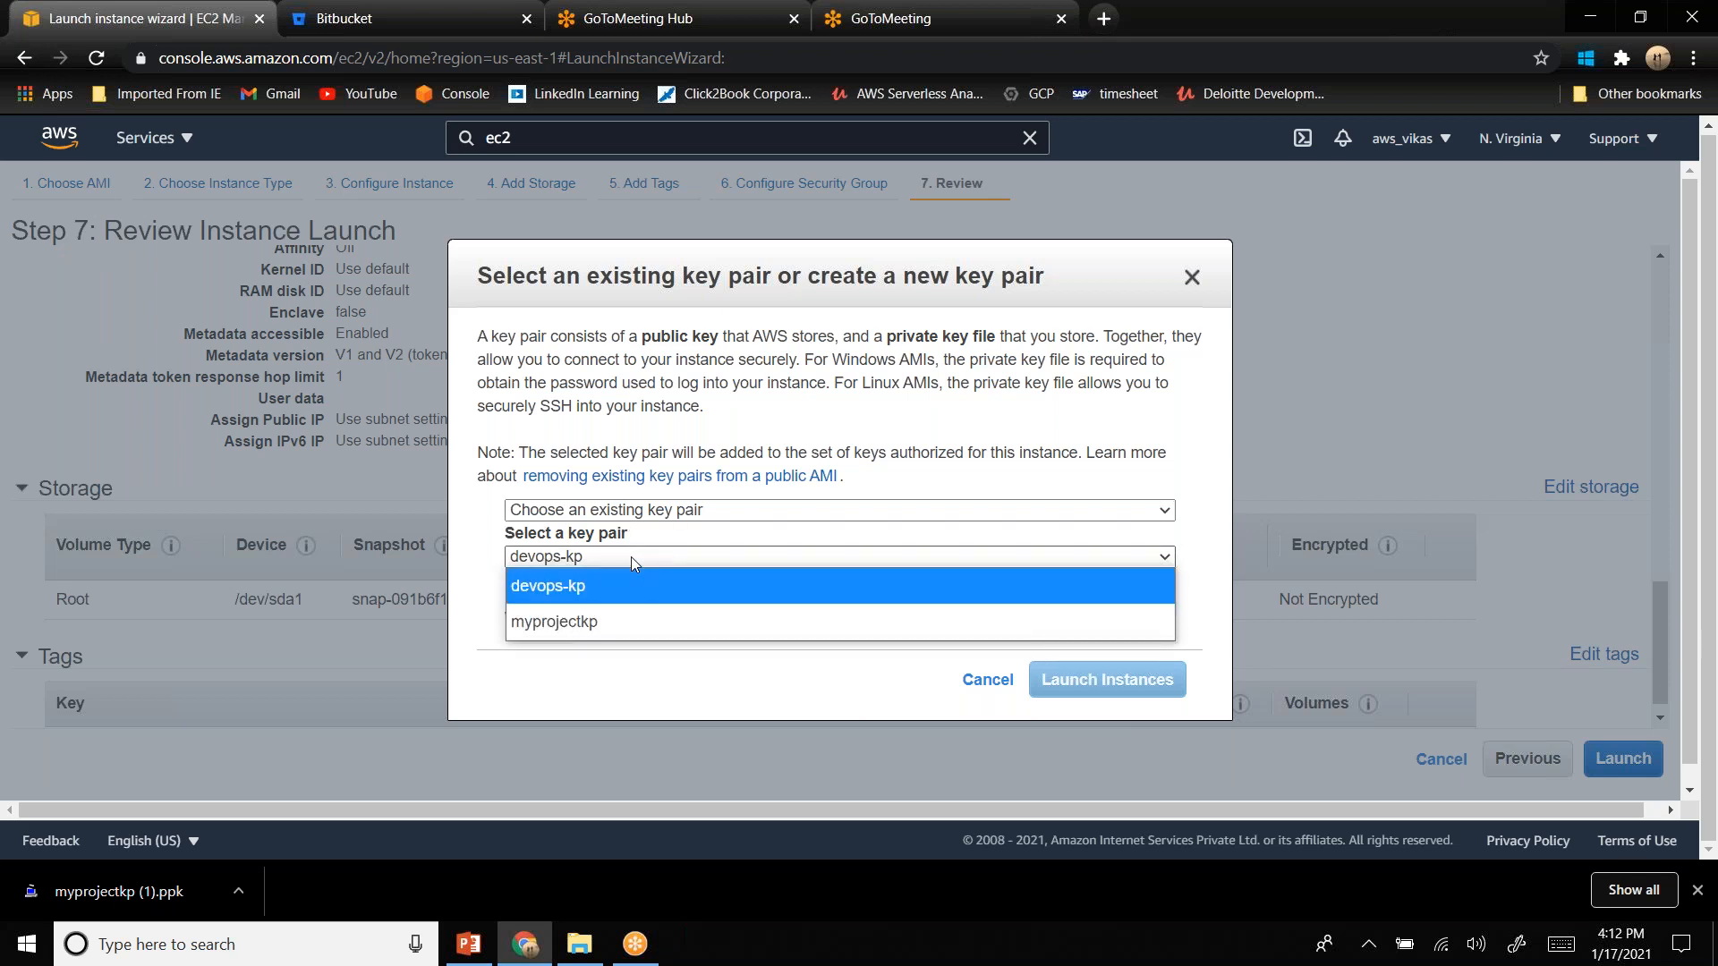
{"action": "left_click", "coordinate": [616, 626]}
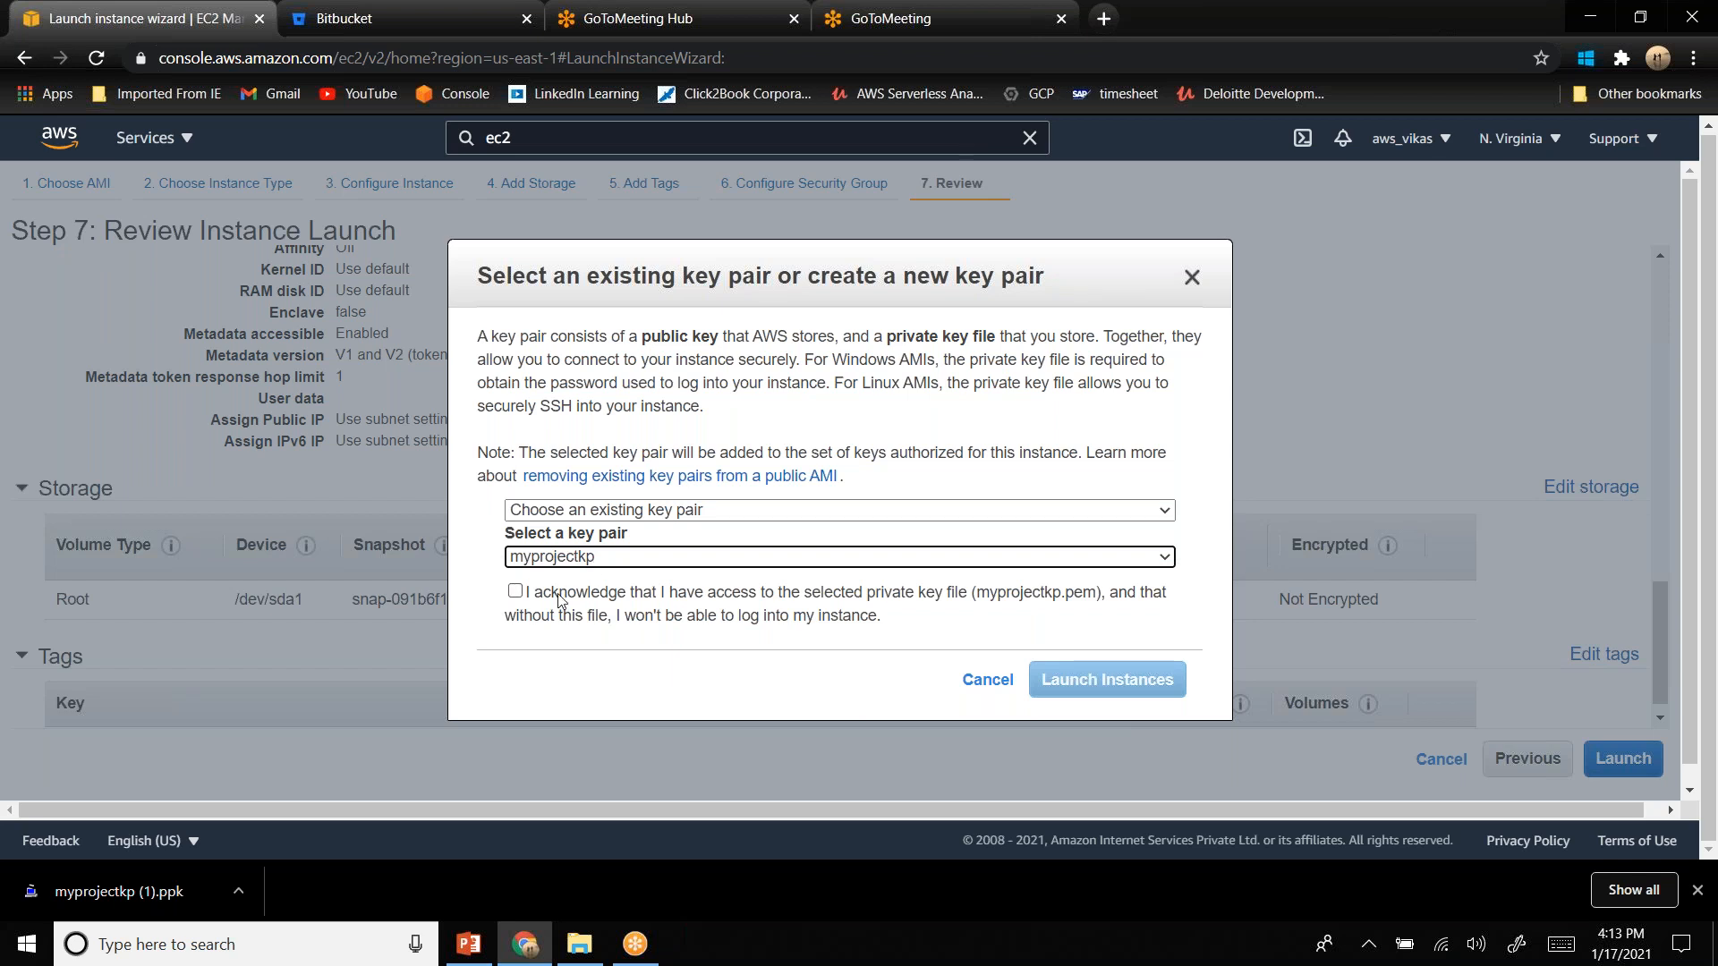
{"action": "left_click", "coordinate": [514, 591]}
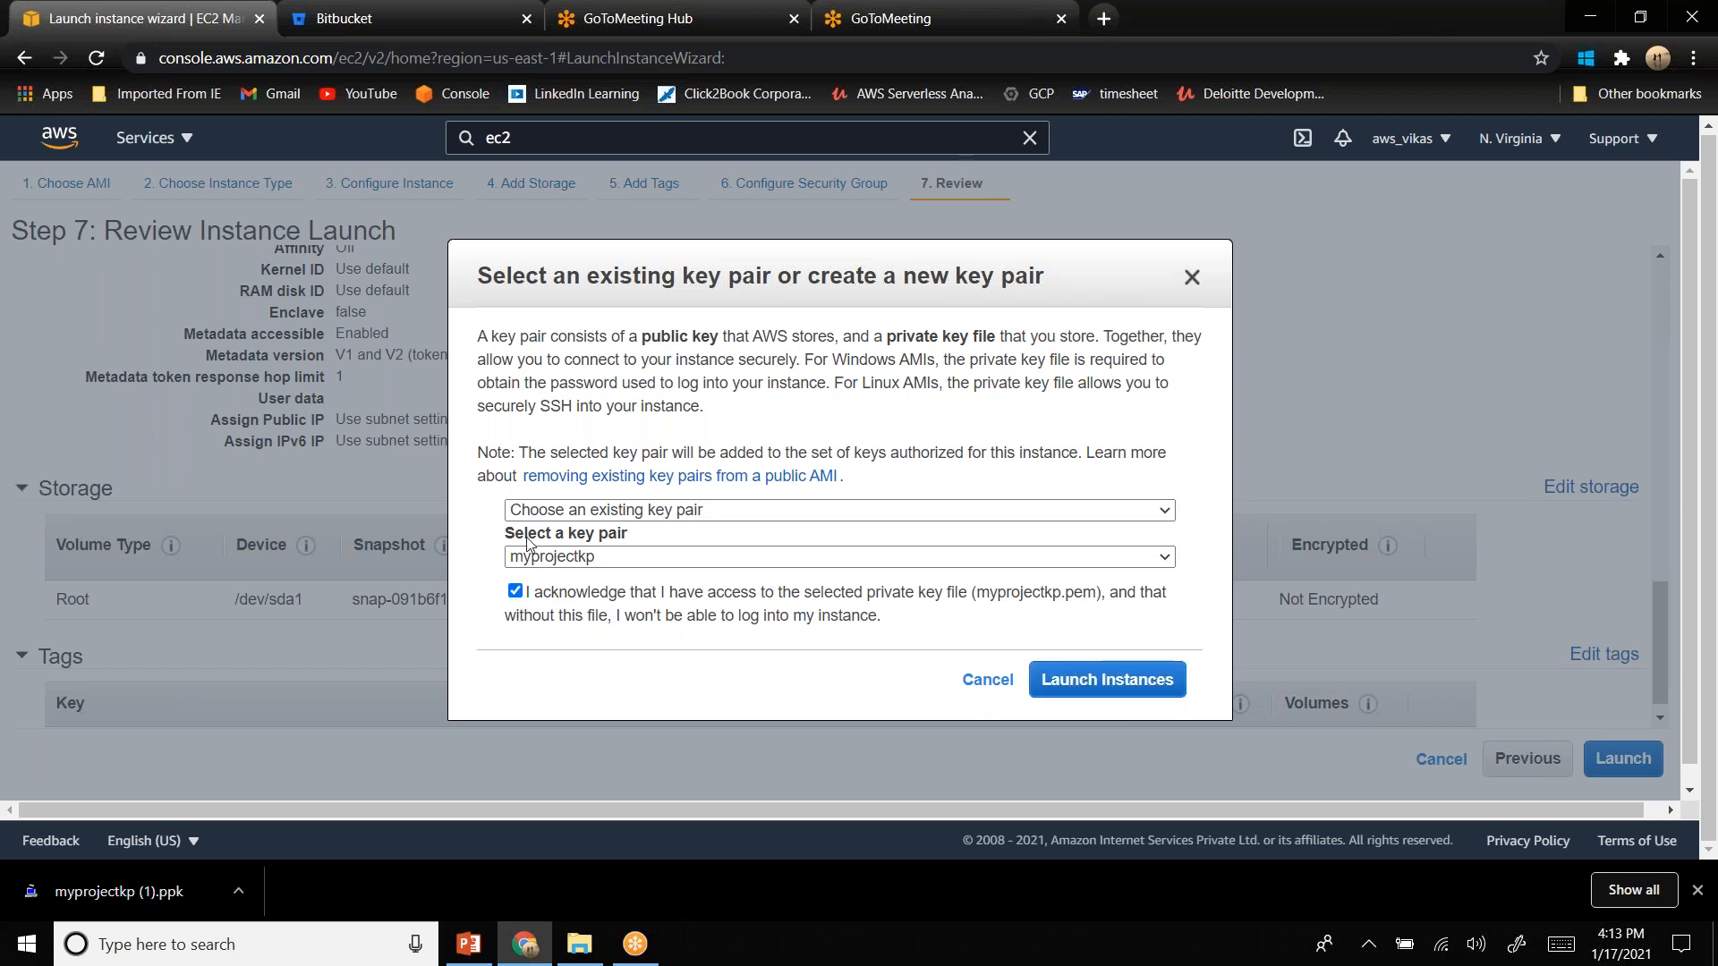
{"action": "left_click", "coordinate": [568, 563]}
{"action": "left_click", "coordinate": [568, 563]}
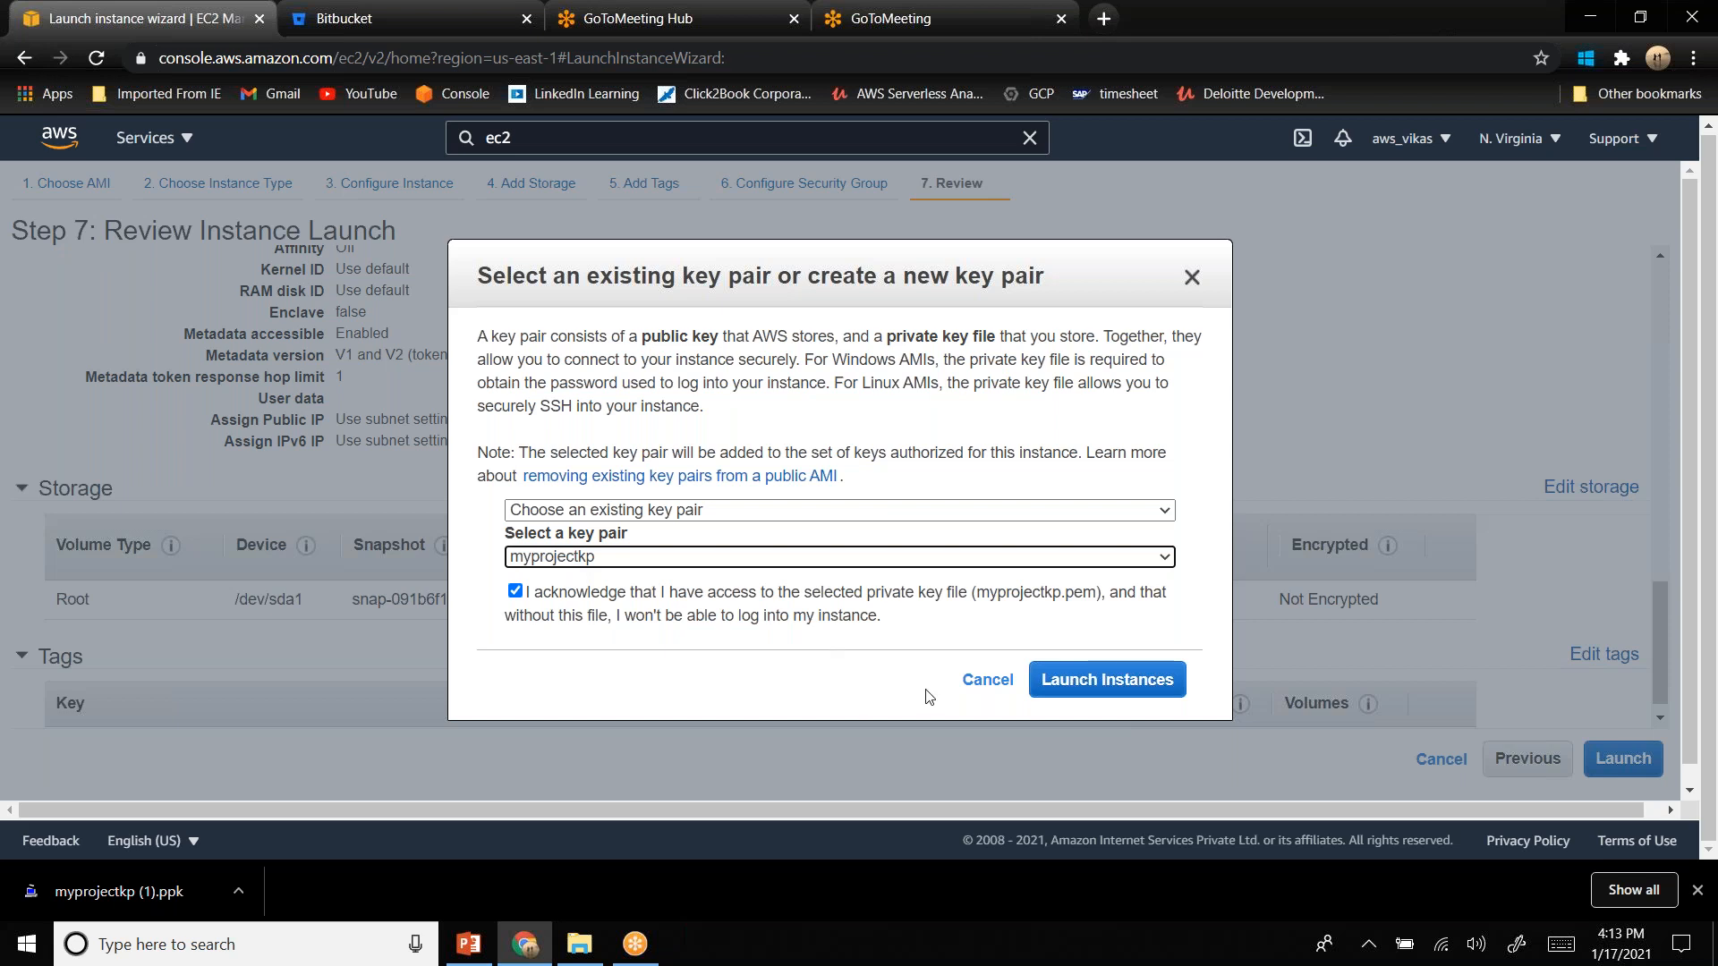
{"action": "left_click", "coordinate": [1148, 682]}
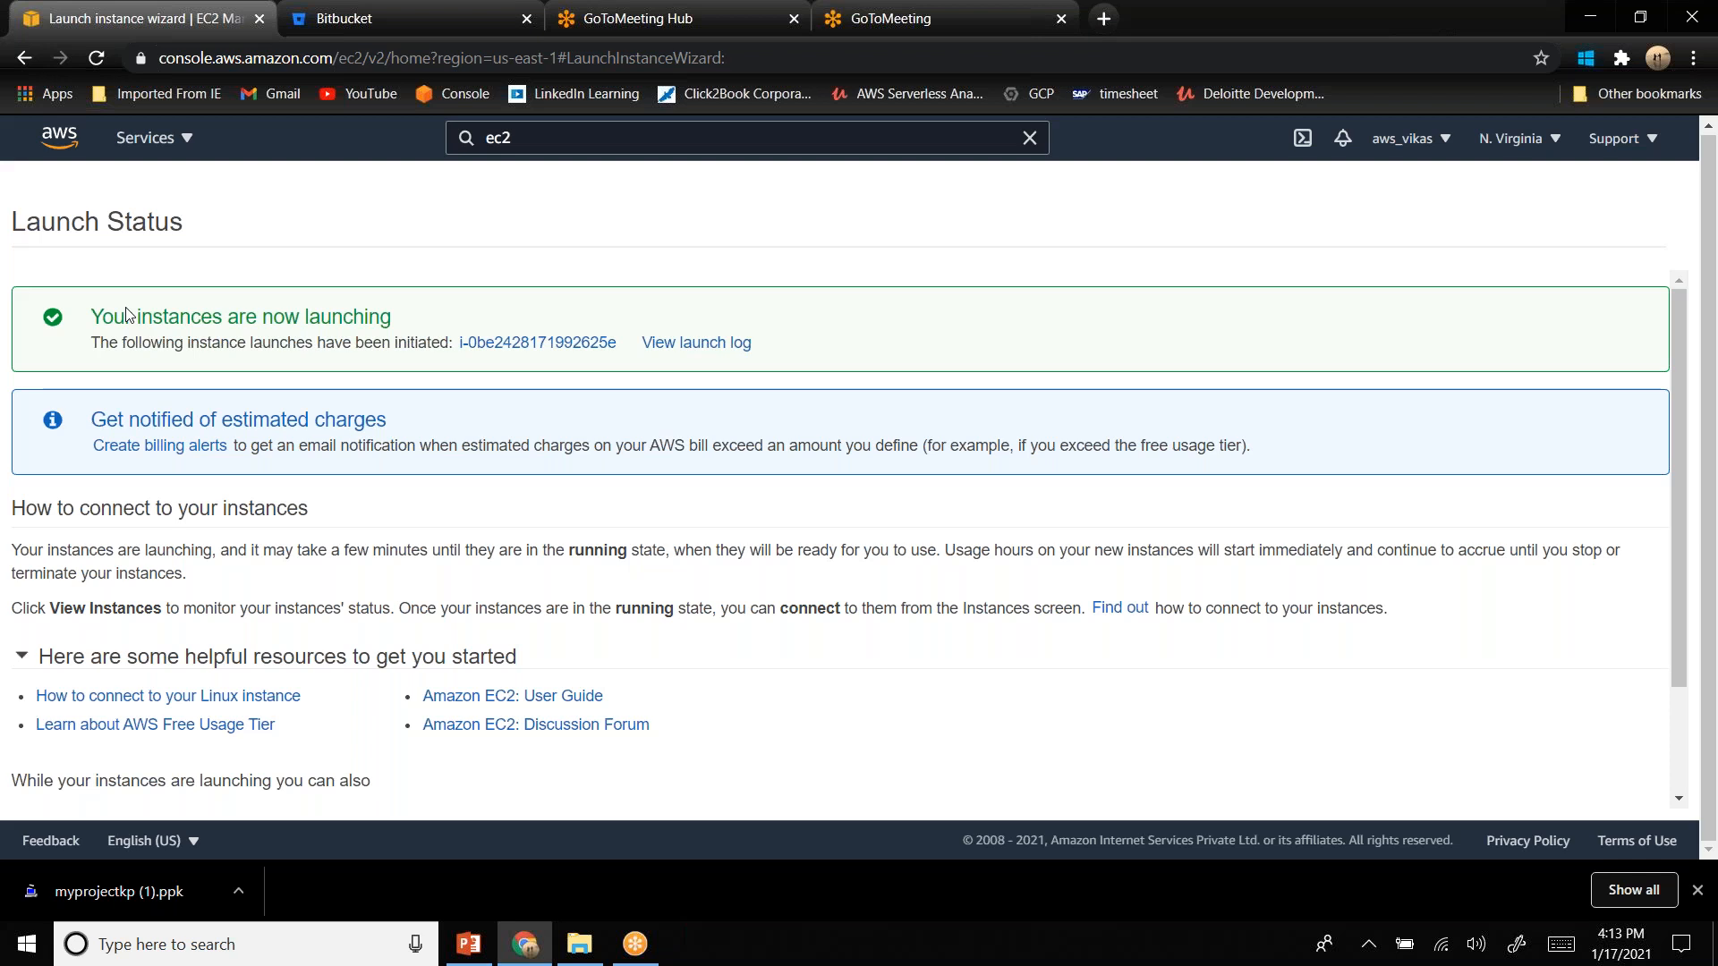
- Open the newly launched instance in the instances list and examine its state, zone, public address, security group and key name
{"action": "left_click", "coordinate": [552, 352]}
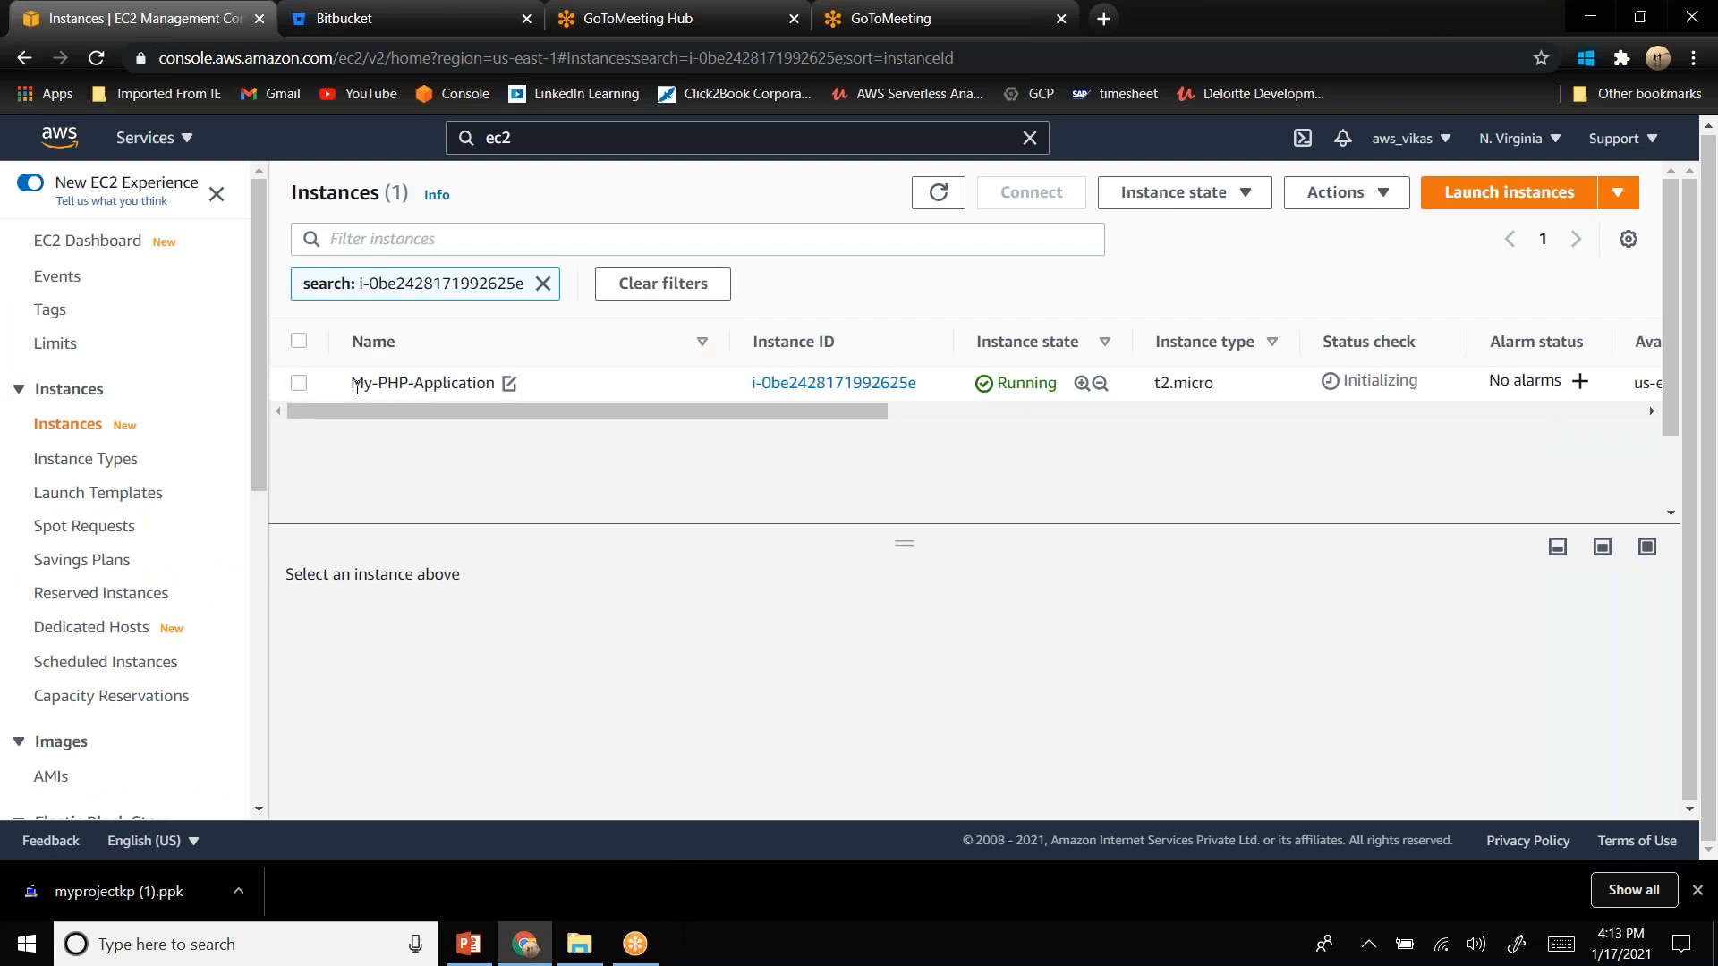
{"action": "double_click", "coordinate": [381, 385]}
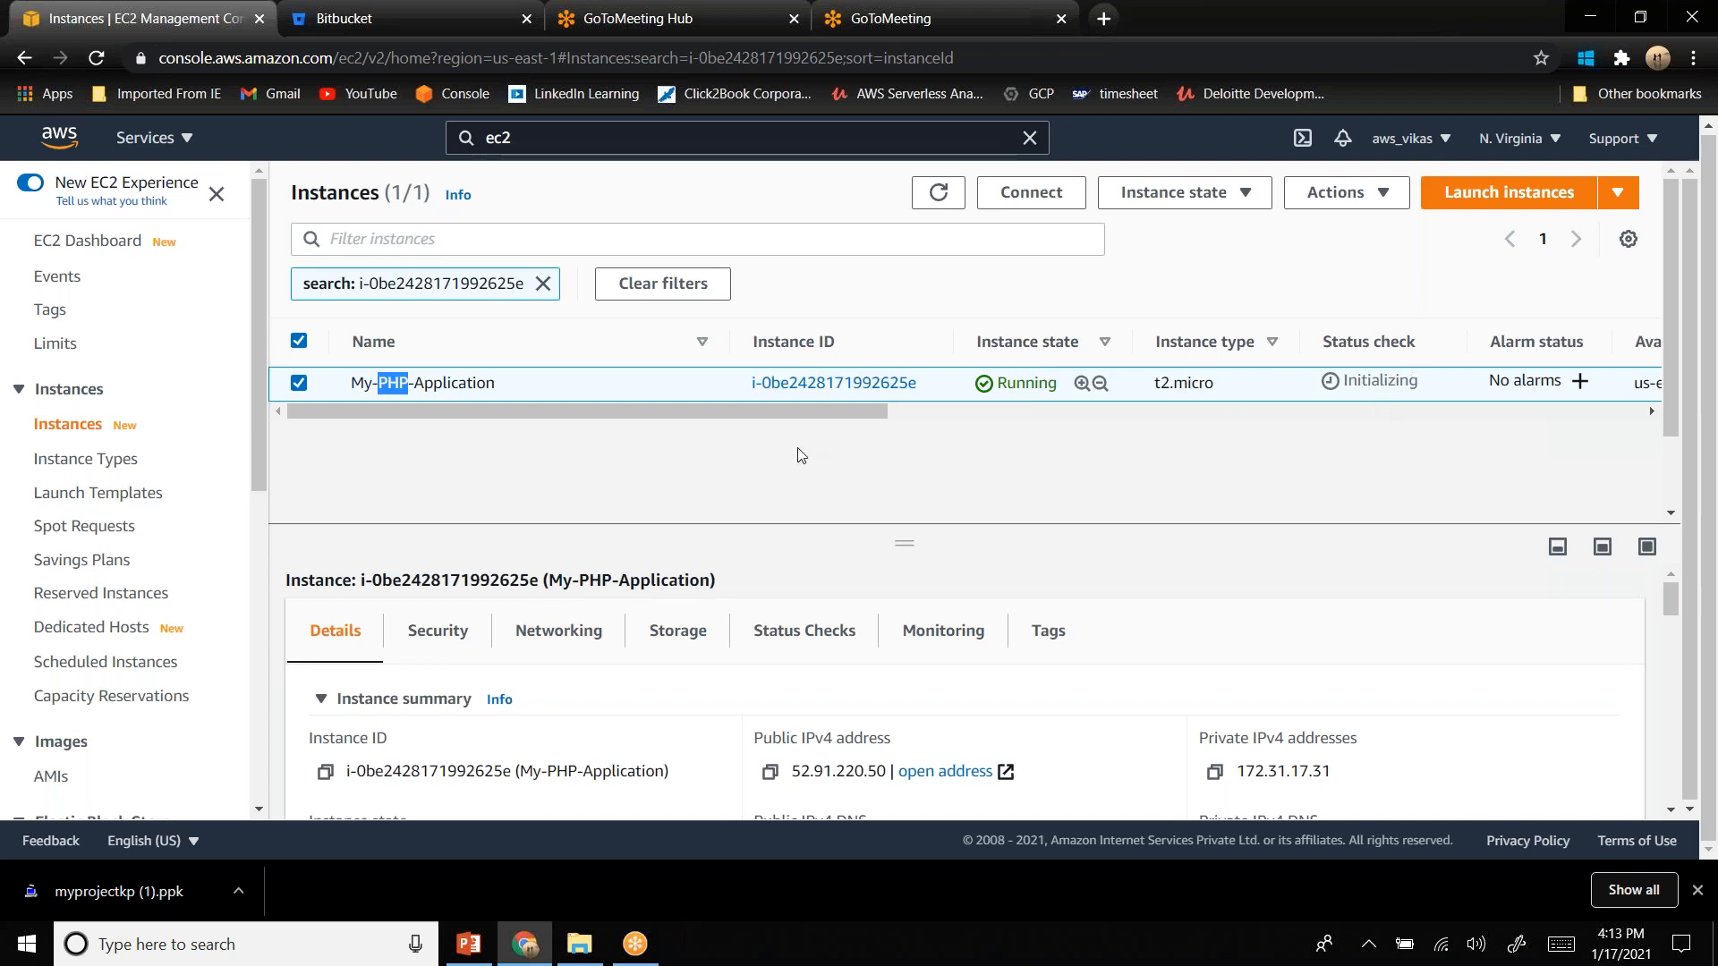
{"action": "left_click_drag", "start_coordinate": [797, 412], "coordinate": [1102, 411]}
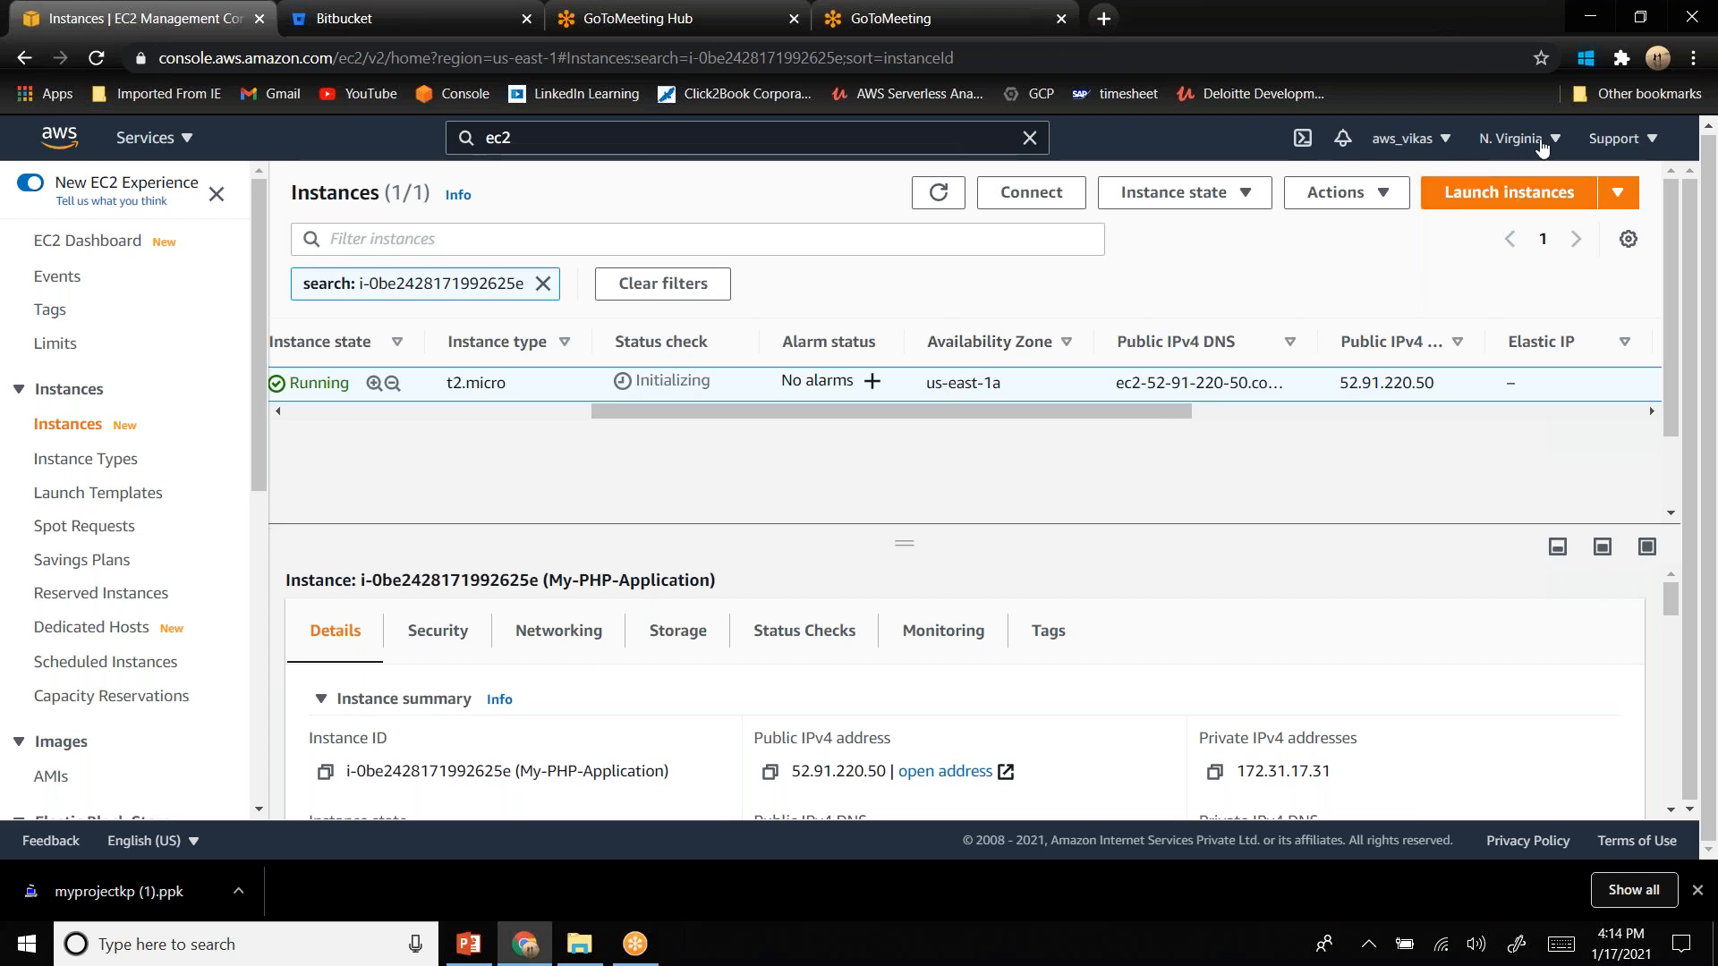
{"action": "left_click_drag", "start_coordinate": [1029, 411], "coordinate": [1216, 411]}
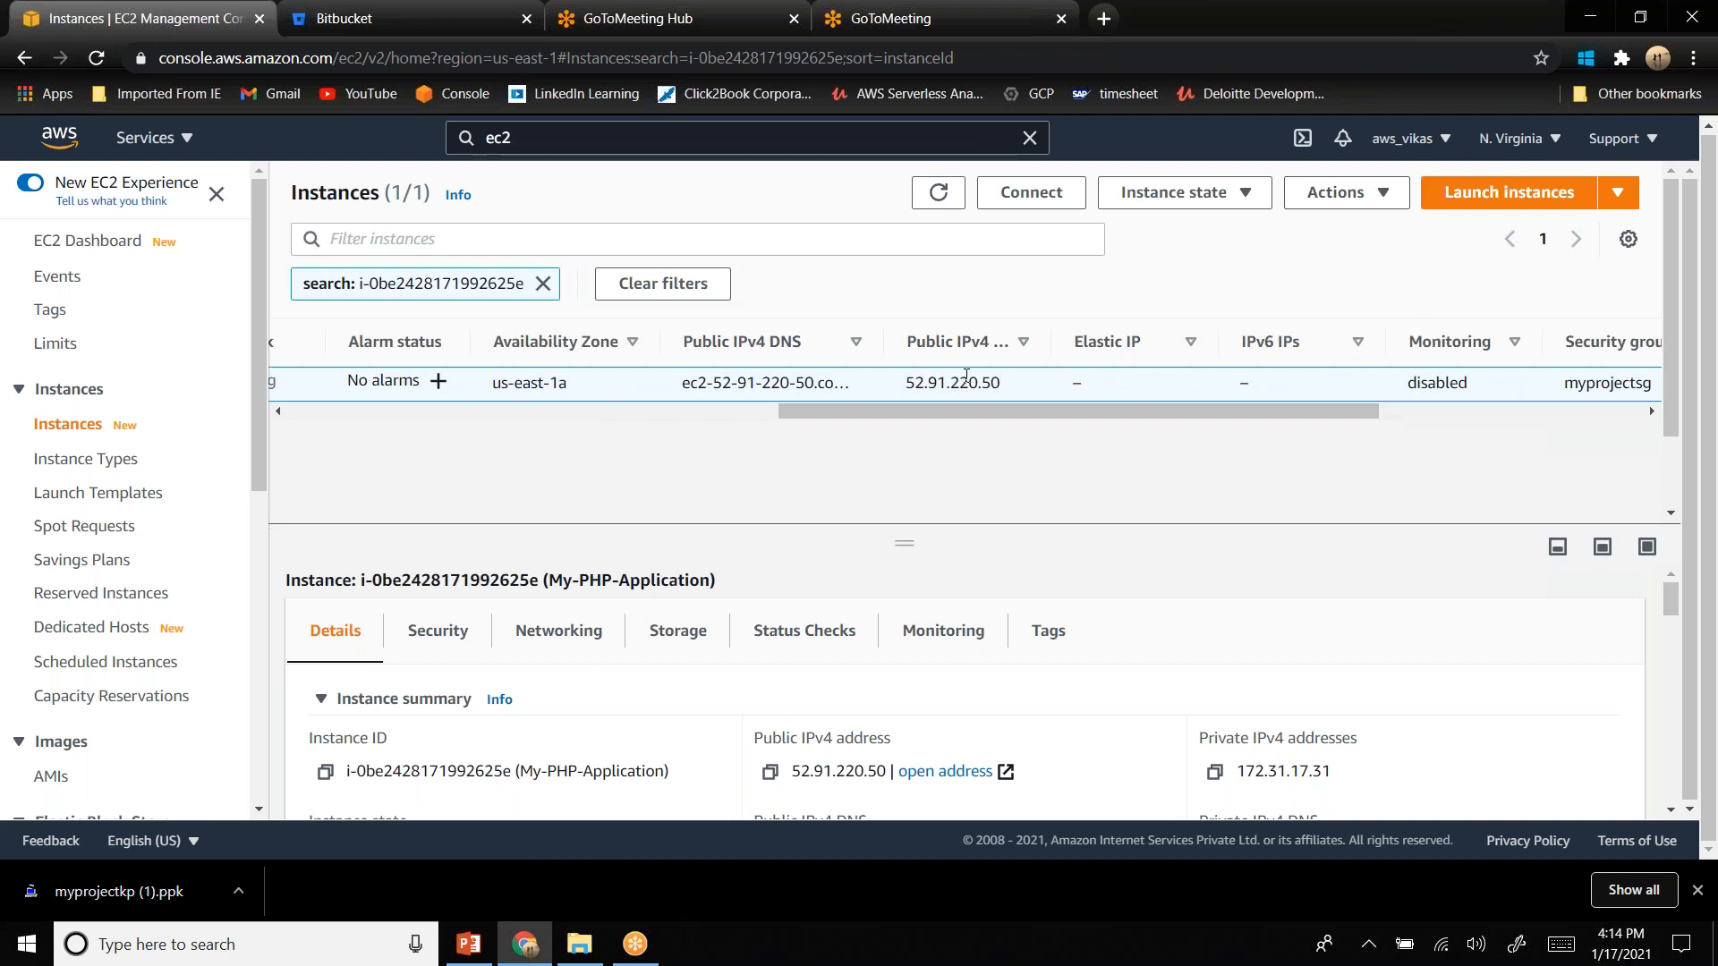
{"action": "scroll", "coordinate": [966, 374], "scroll_direction": "right", "scroll_amount": 5}
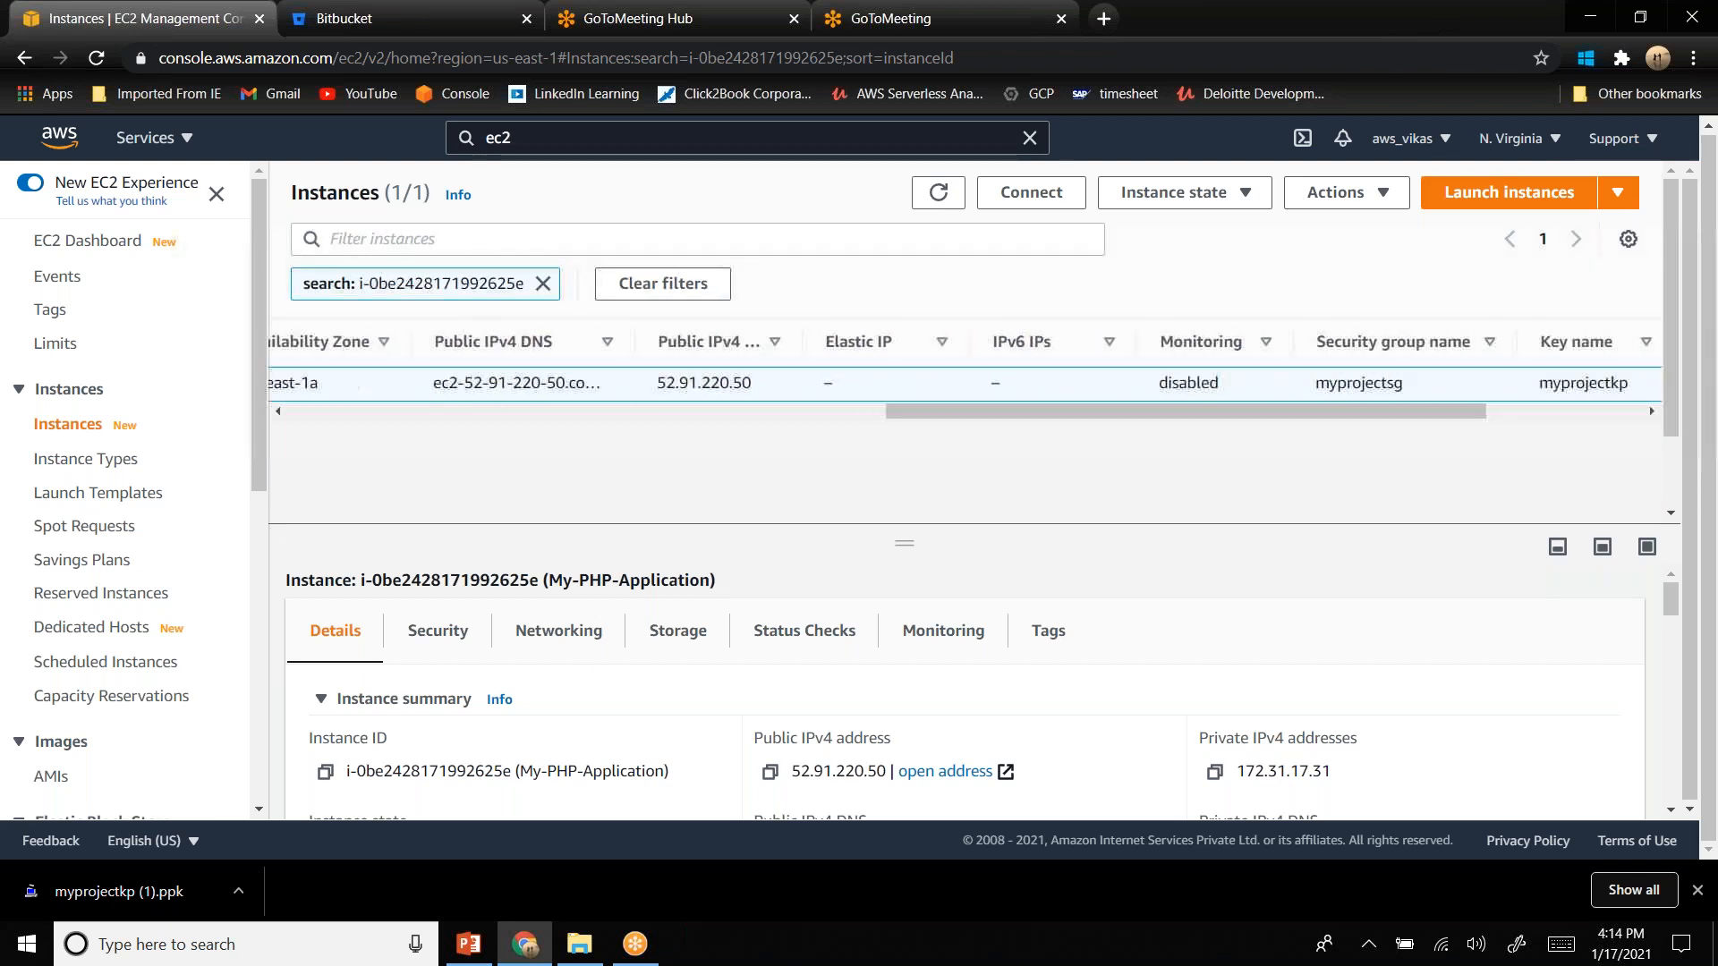
{"action": "scroll", "coordinate": [970, 392], "scroll_direction": "right", "scroll_amount": 3}
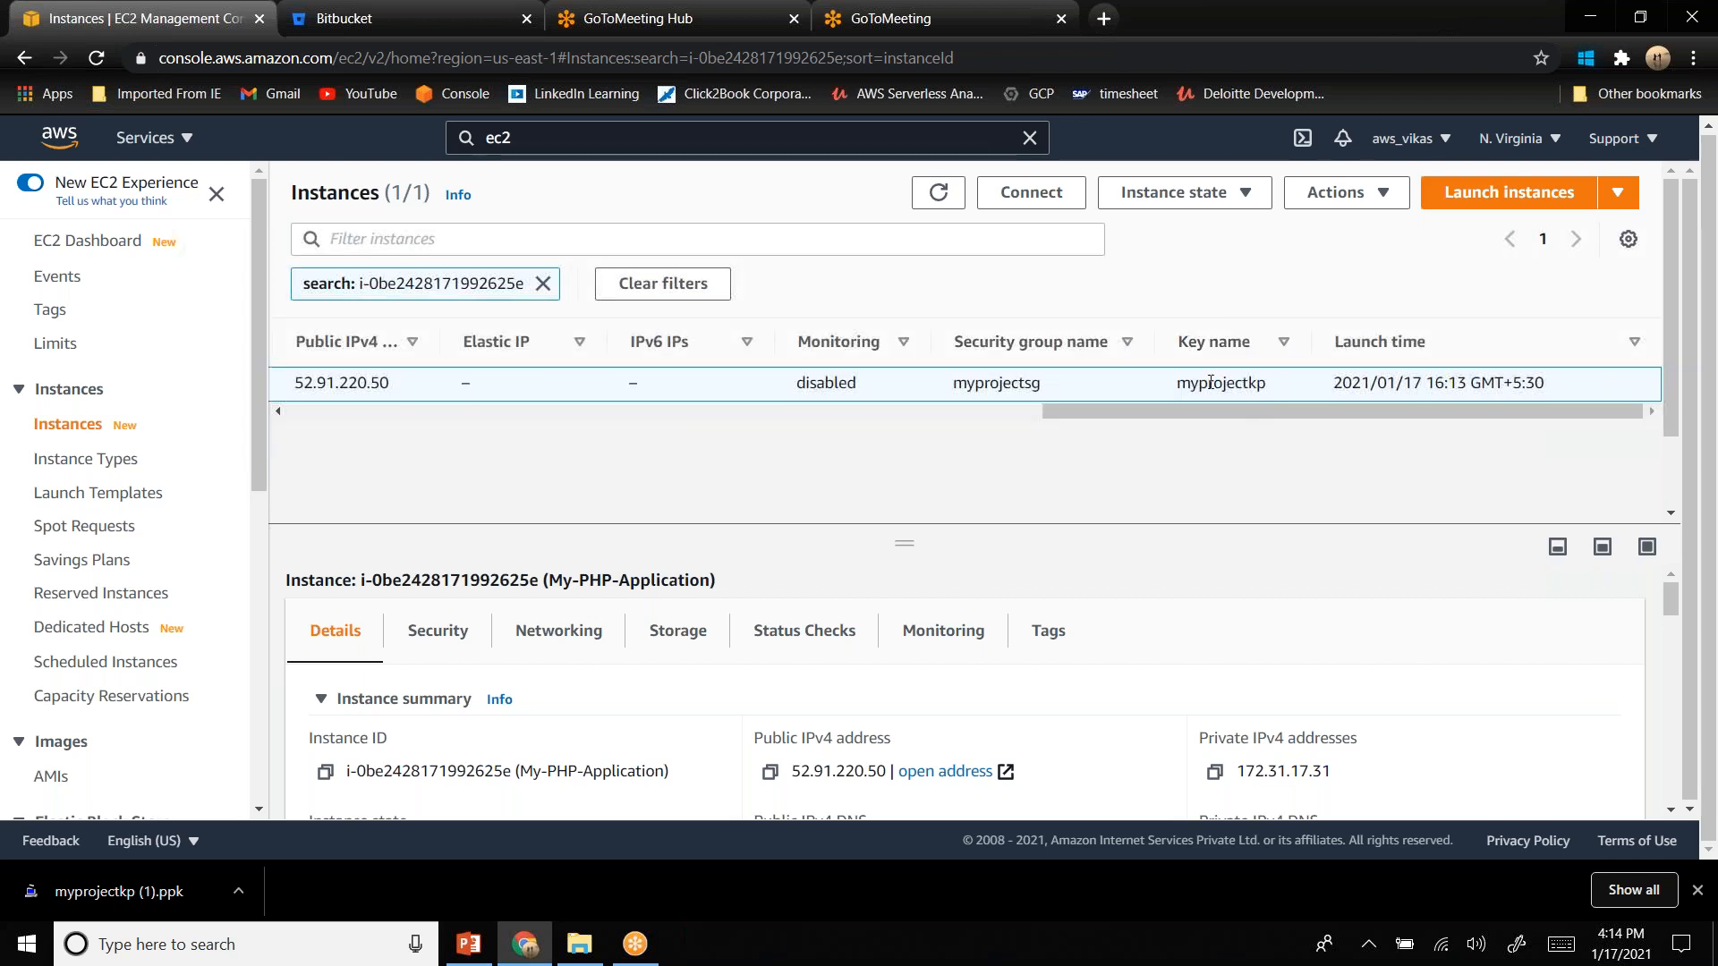
{"action": "left_click", "coordinate": [278, 411]}
{"action": "left_click_drag", "start_coordinate": [276, 415], "coordinate": [276, 415]}
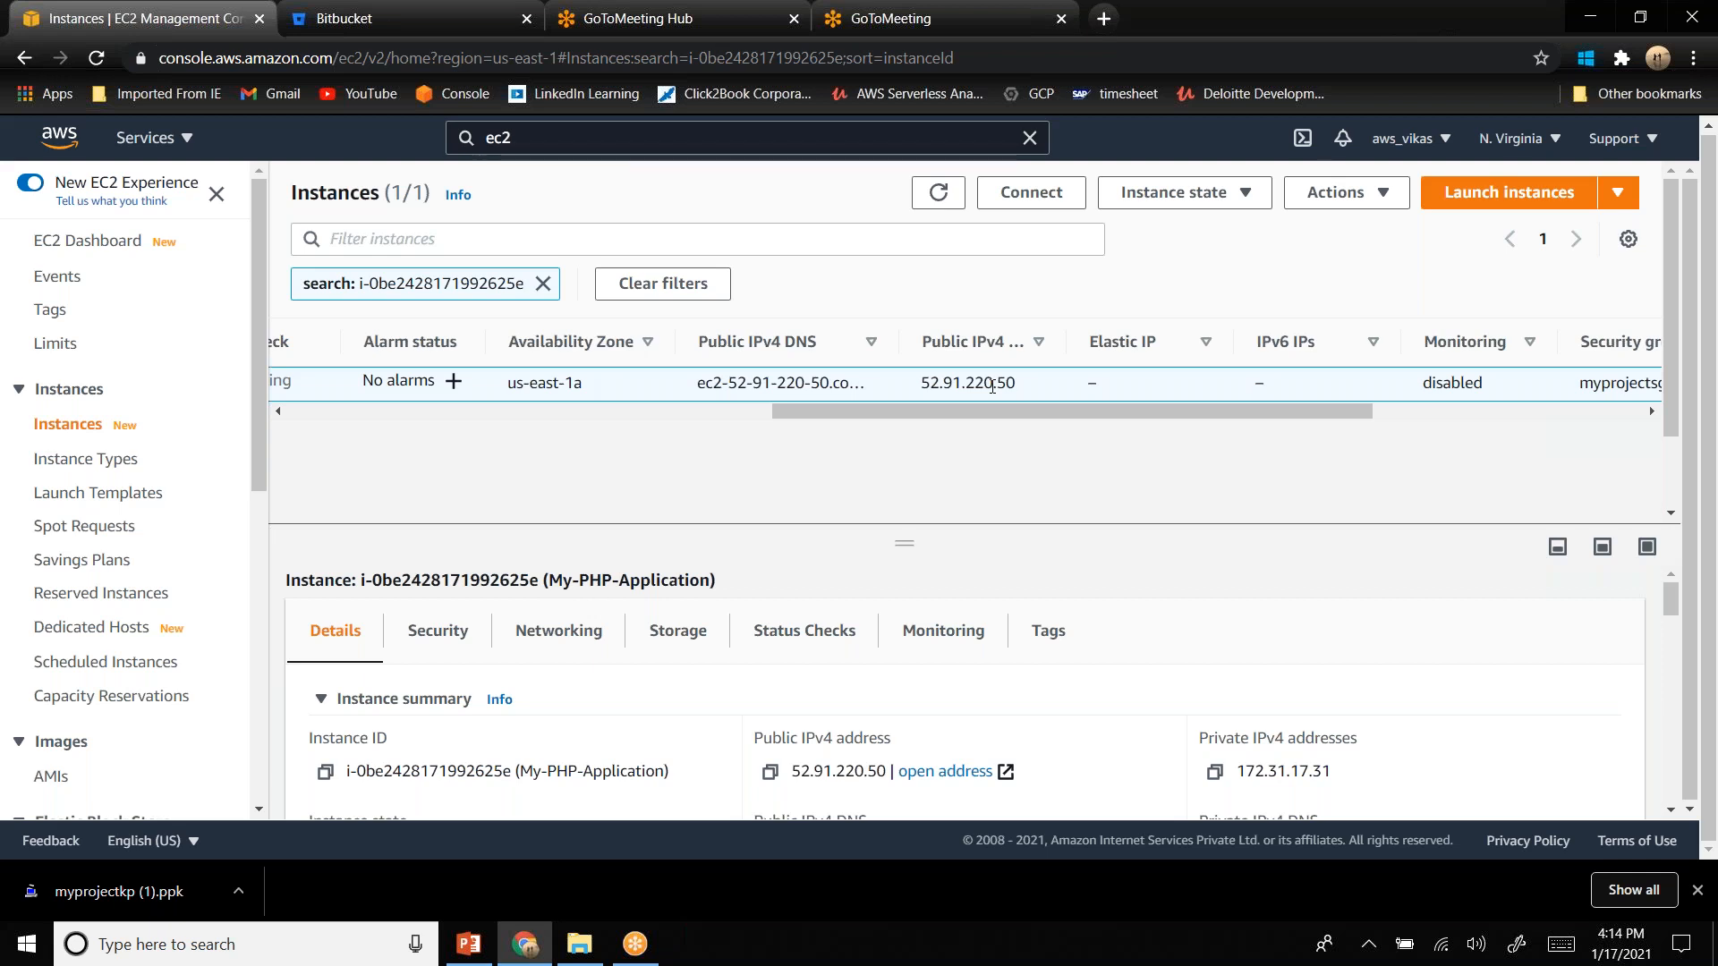
- Examine the My-PHP-Application instance's public IPv4 address and the available instance state actions without applying any
{"action": "double_click", "coordinate": [960, 382]}
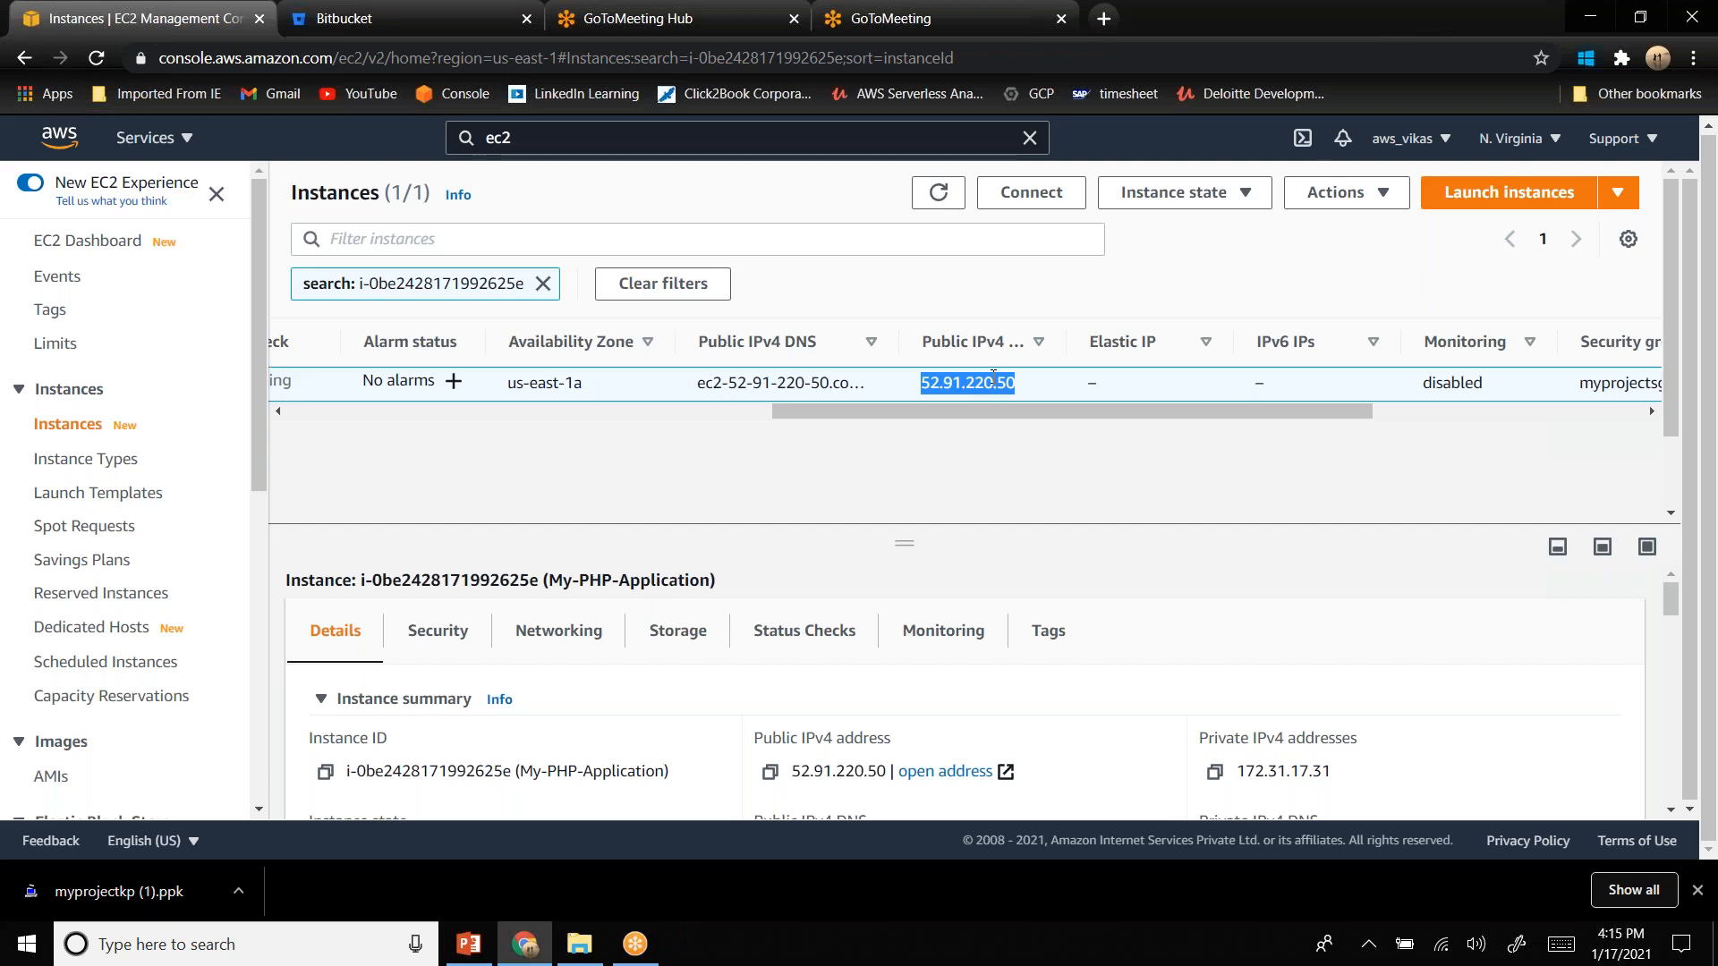
{"action": "left_click", "coordinate": [1217, 202]}
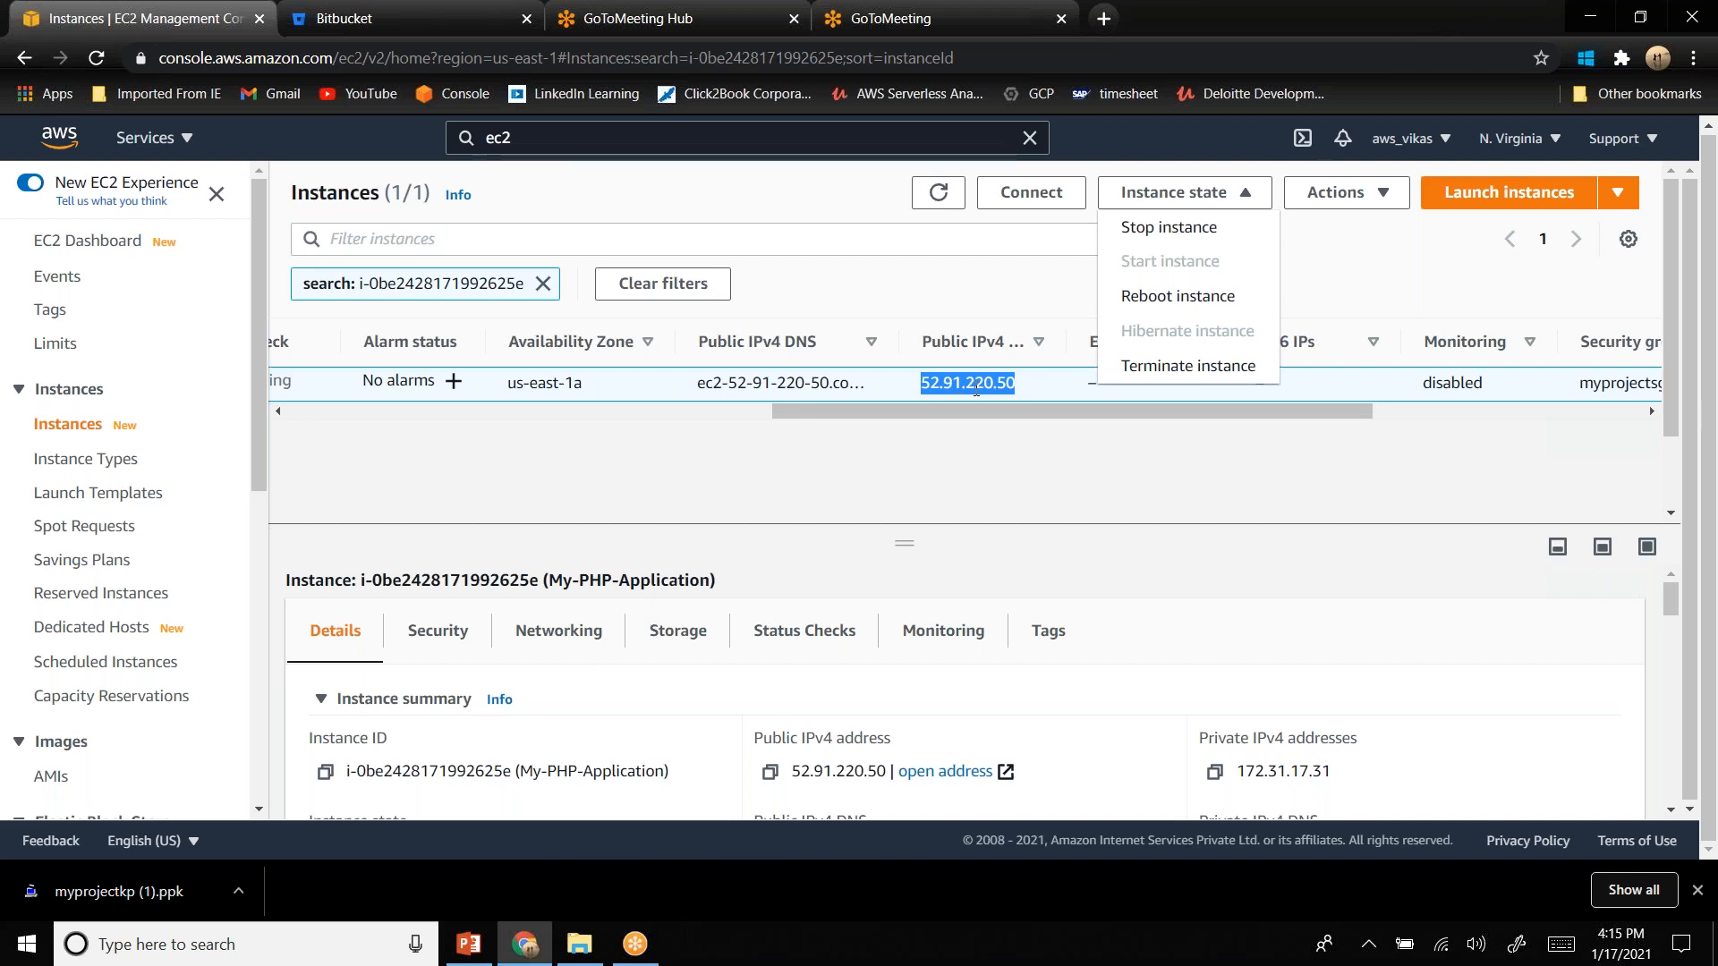
{"action": "left_click", "coordinate": [1148, 466]}
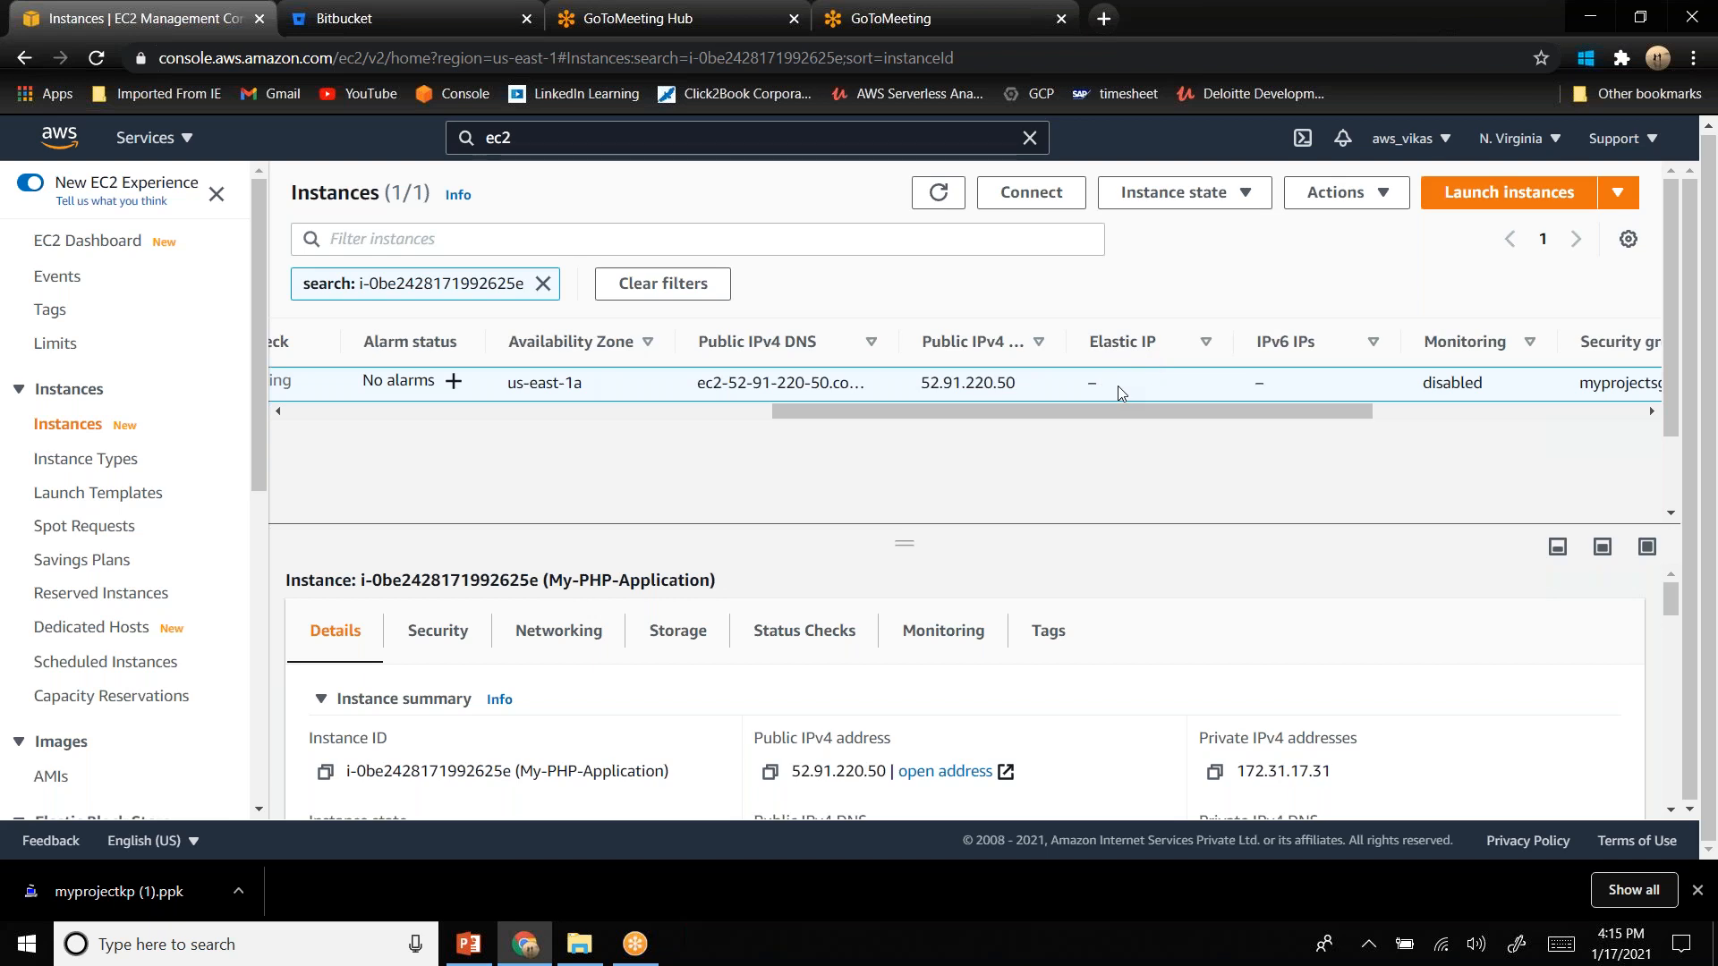
{"action": "double_click", "coordinate": [964, 385]}
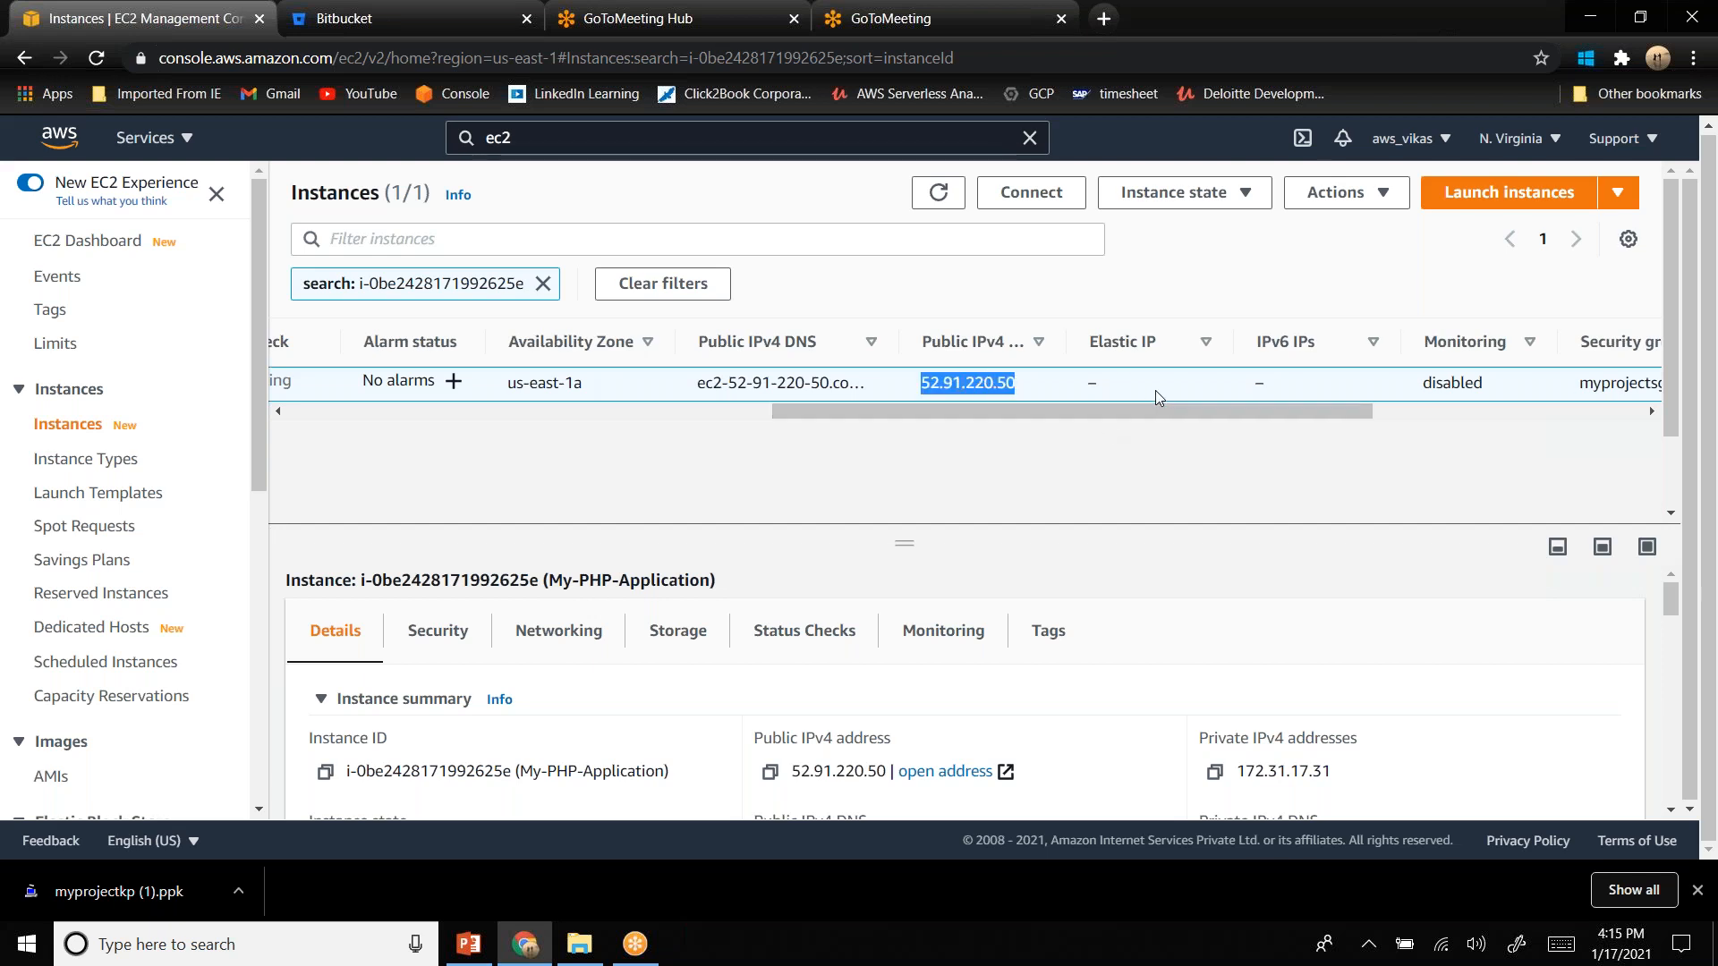
- Review the available instance state actions and compare the My-PHP-Application instance's private and public IPv4 addresses
{"action": "left_click", "coordinate": [1209, 210]}
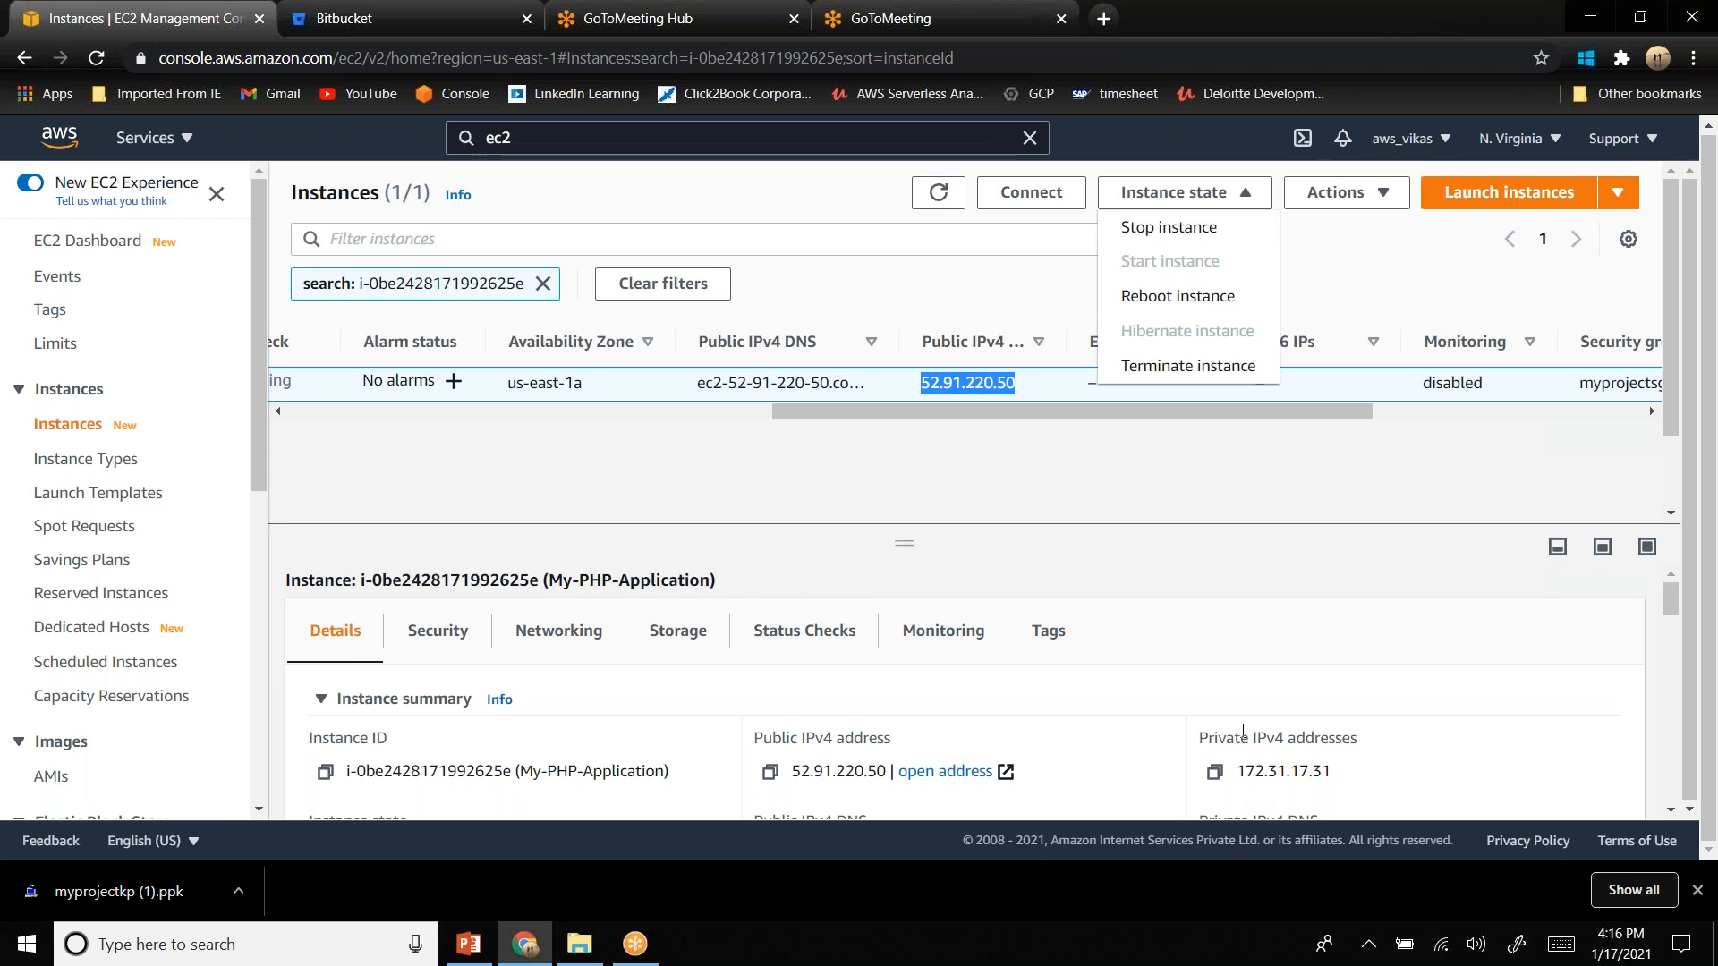
{"action": "double_click", "coordinate": [1263, 769]}
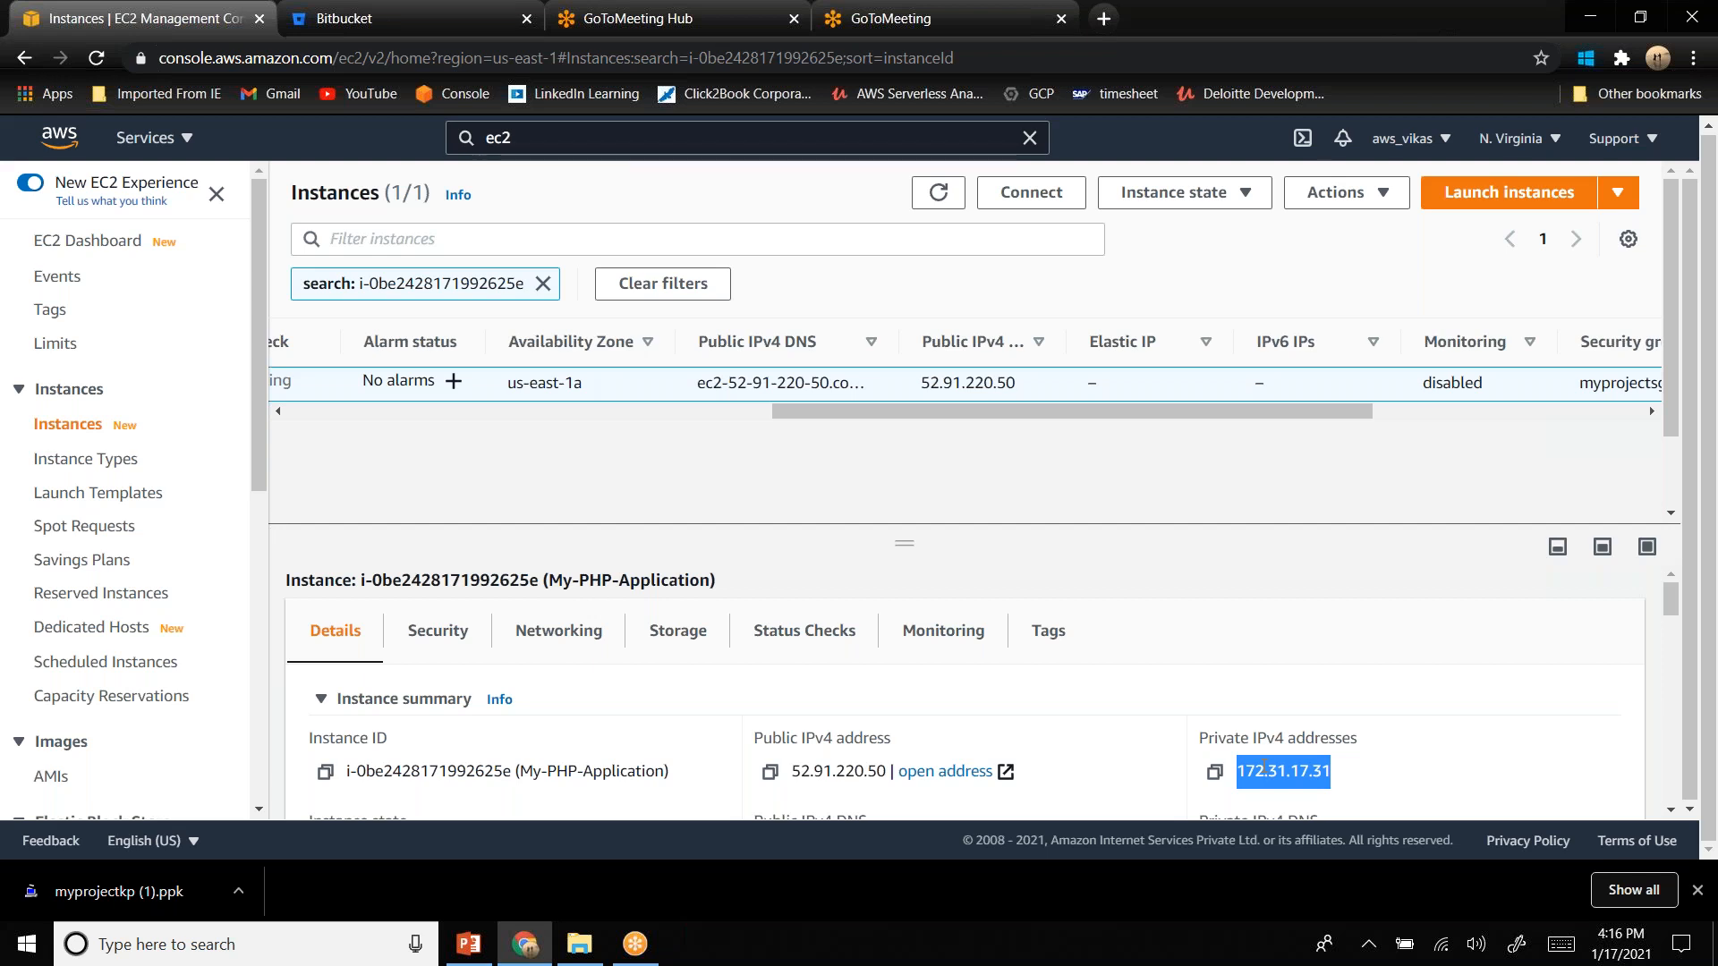
{"action": "double_click", "coordinate": [838, 769]}
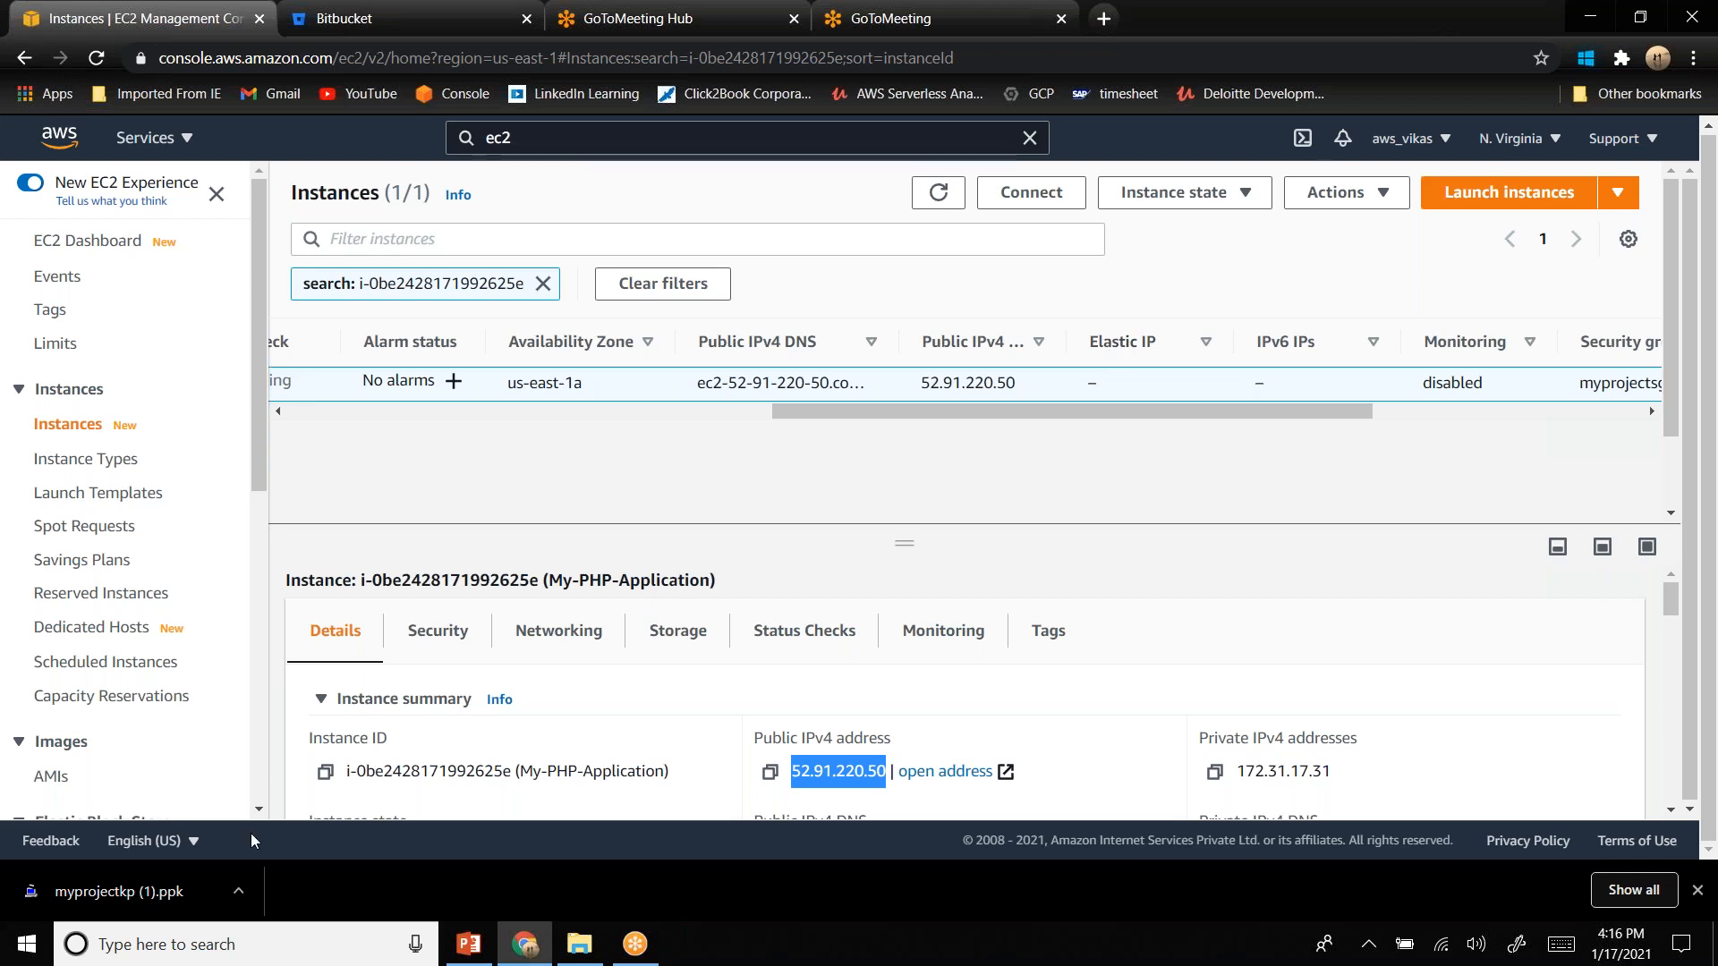
- Allocate an Elastic IP address from Amazon's pool of IPv4 addresses in the us-east-1 network border group, without tags
{"action": "left_click", "coordinate": [1697, 889]}
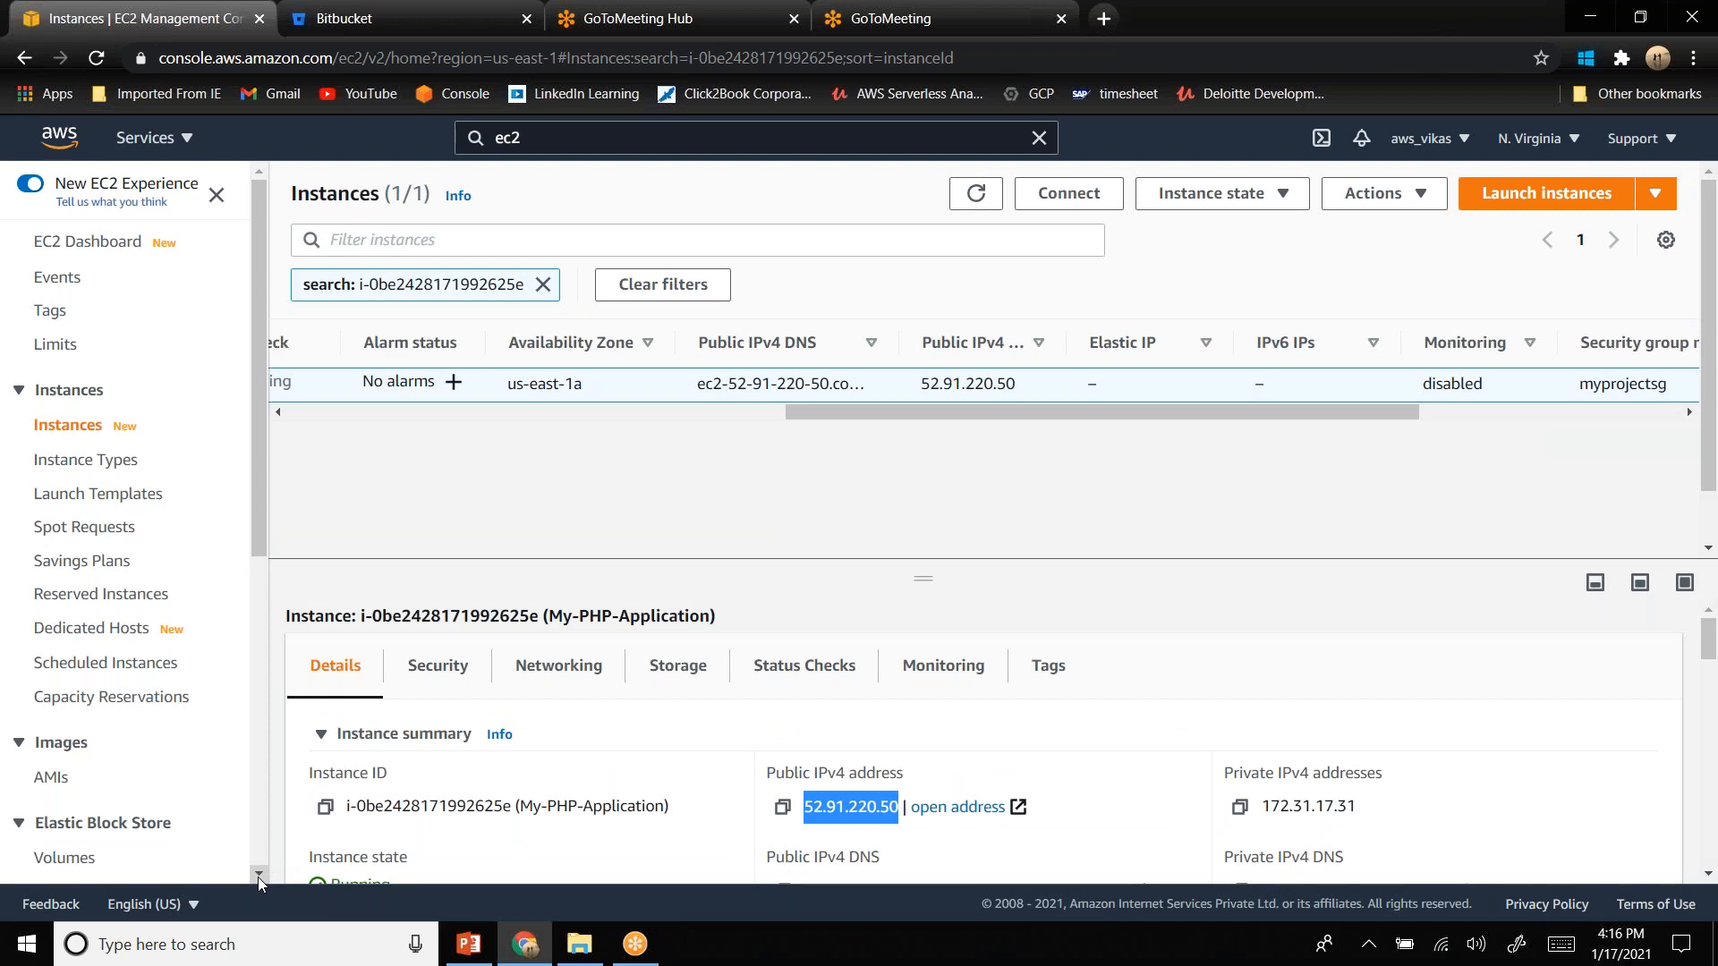
{"action": "left_click", "coordinate": [257, 877]}
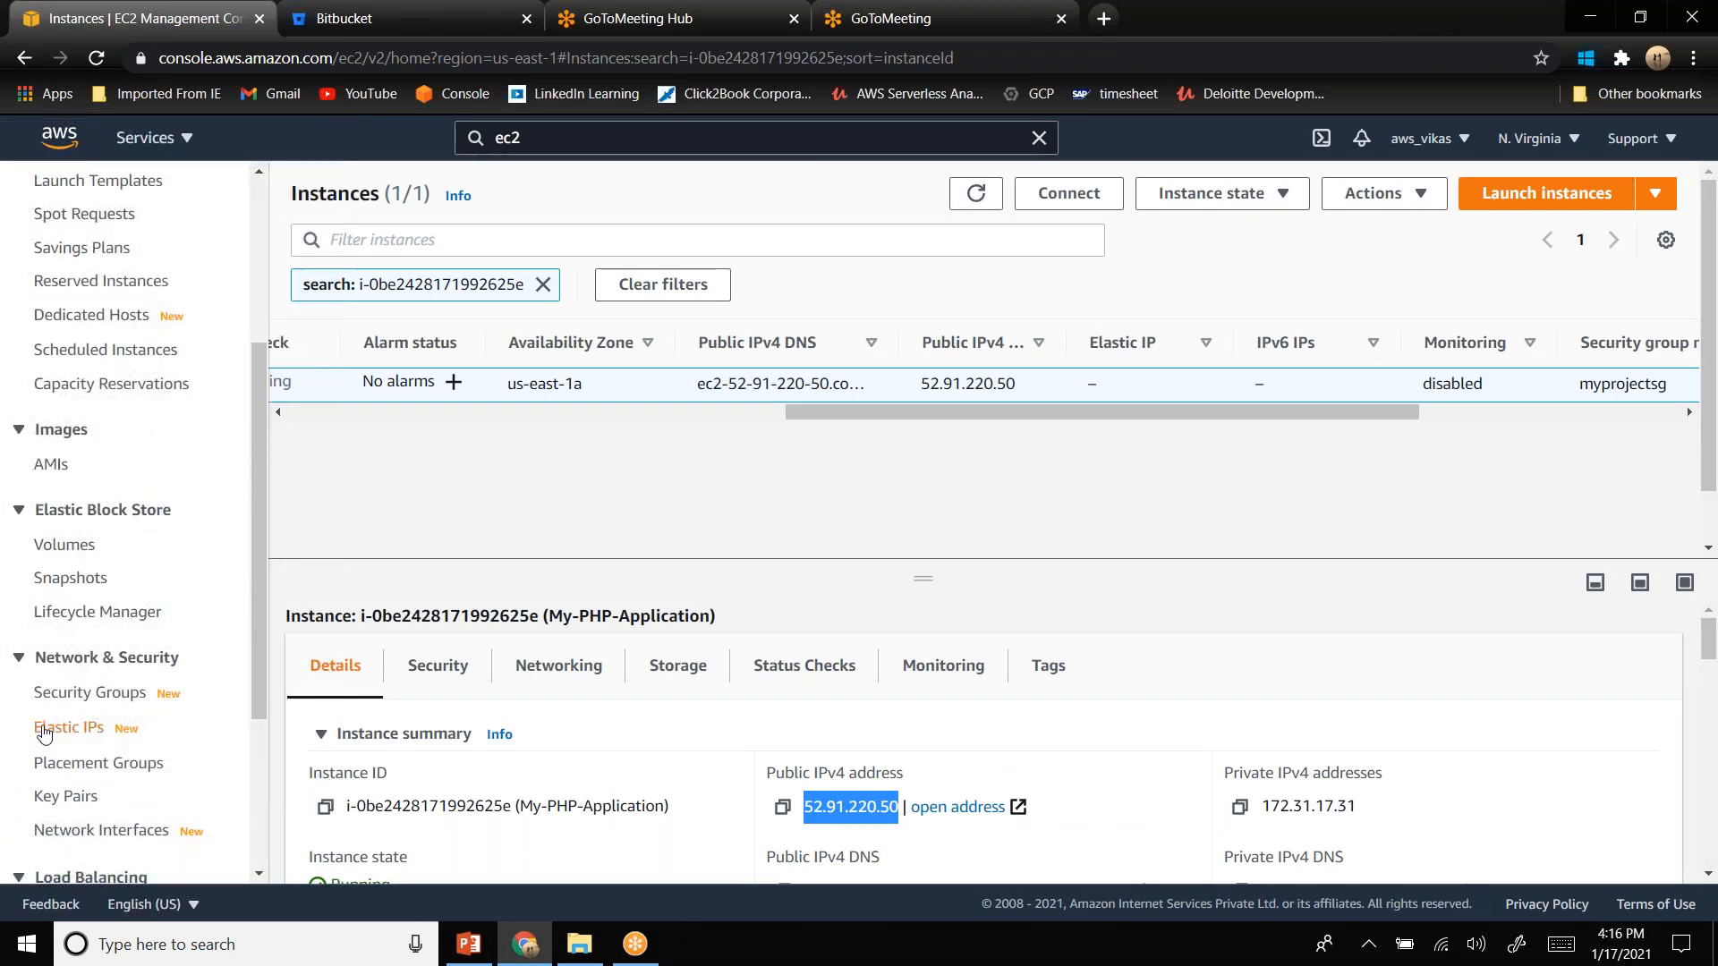
{"action": "left_click", "coordinate": [69, 727]}
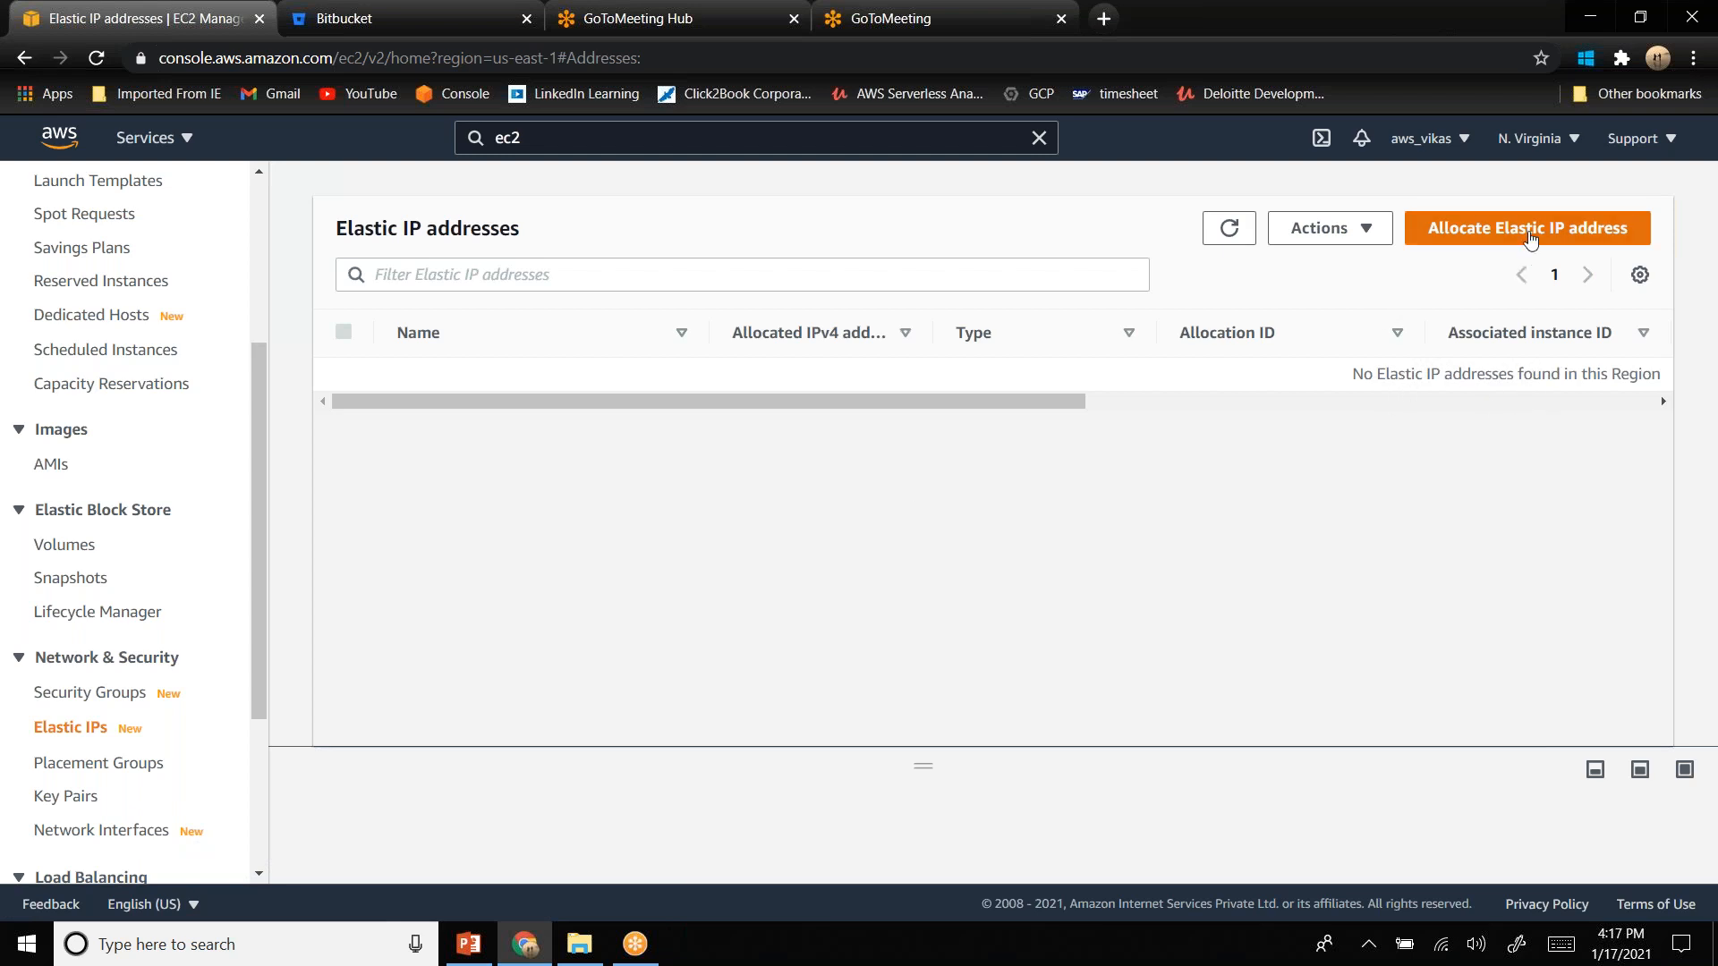
{"action": "left_click", "coordinate": [1530, 231]}
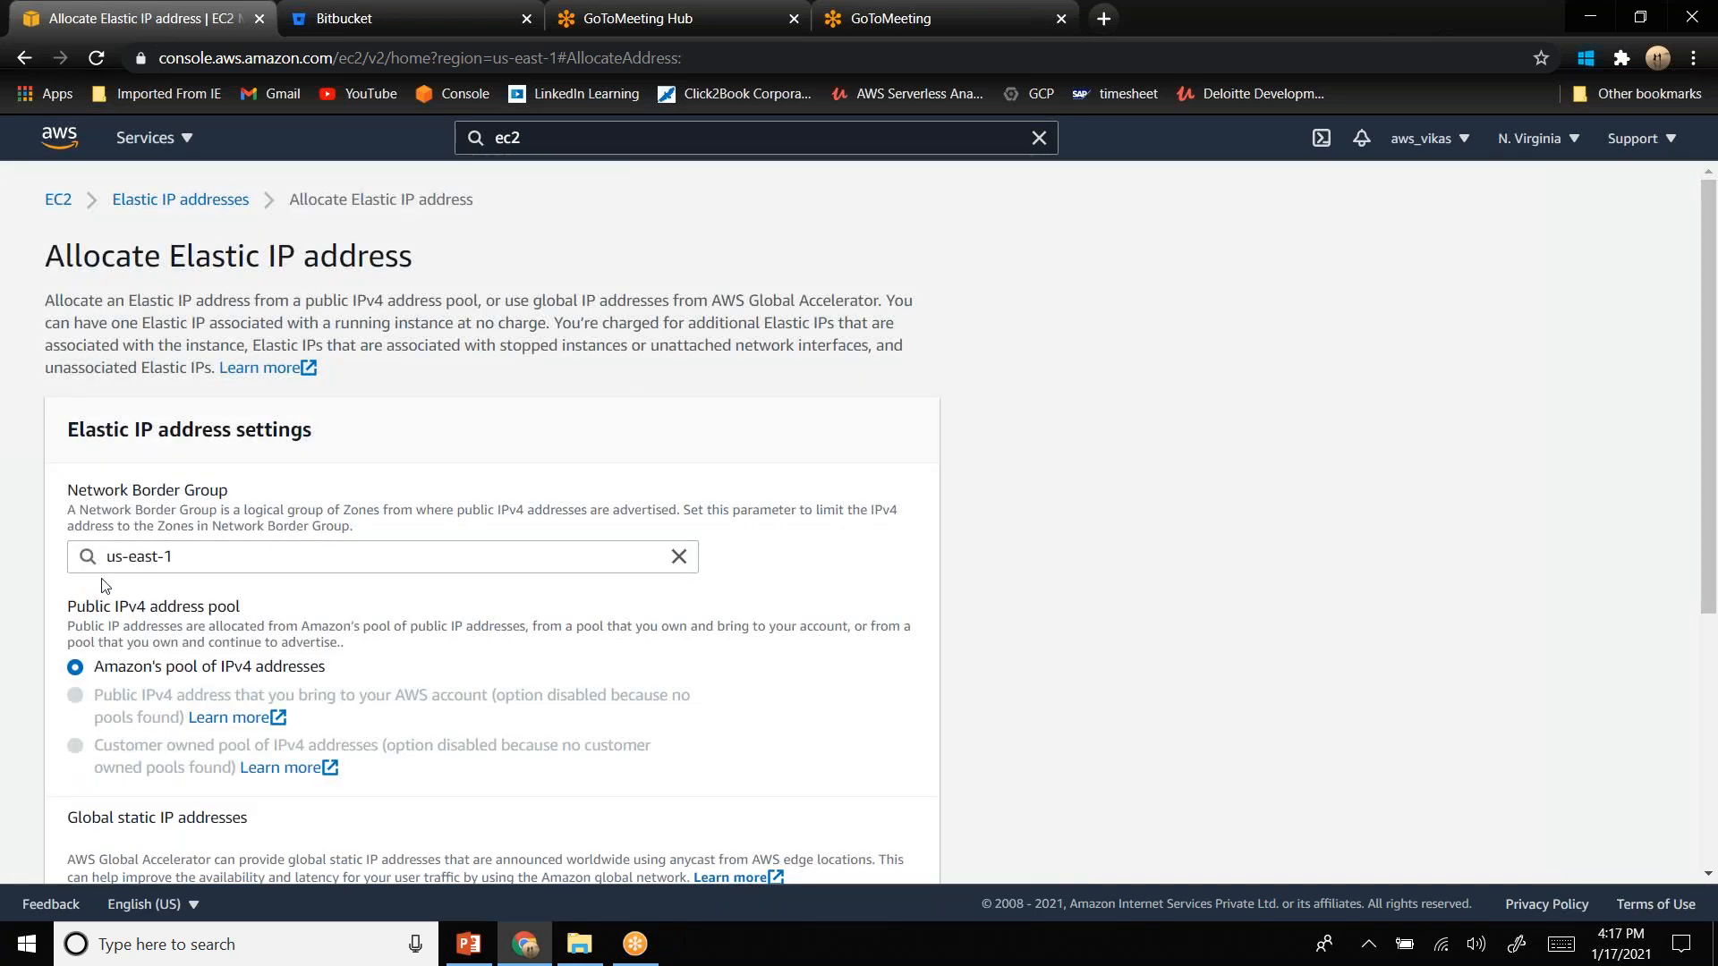
{"action": "left_click", "coordinate": [1541, 141]}
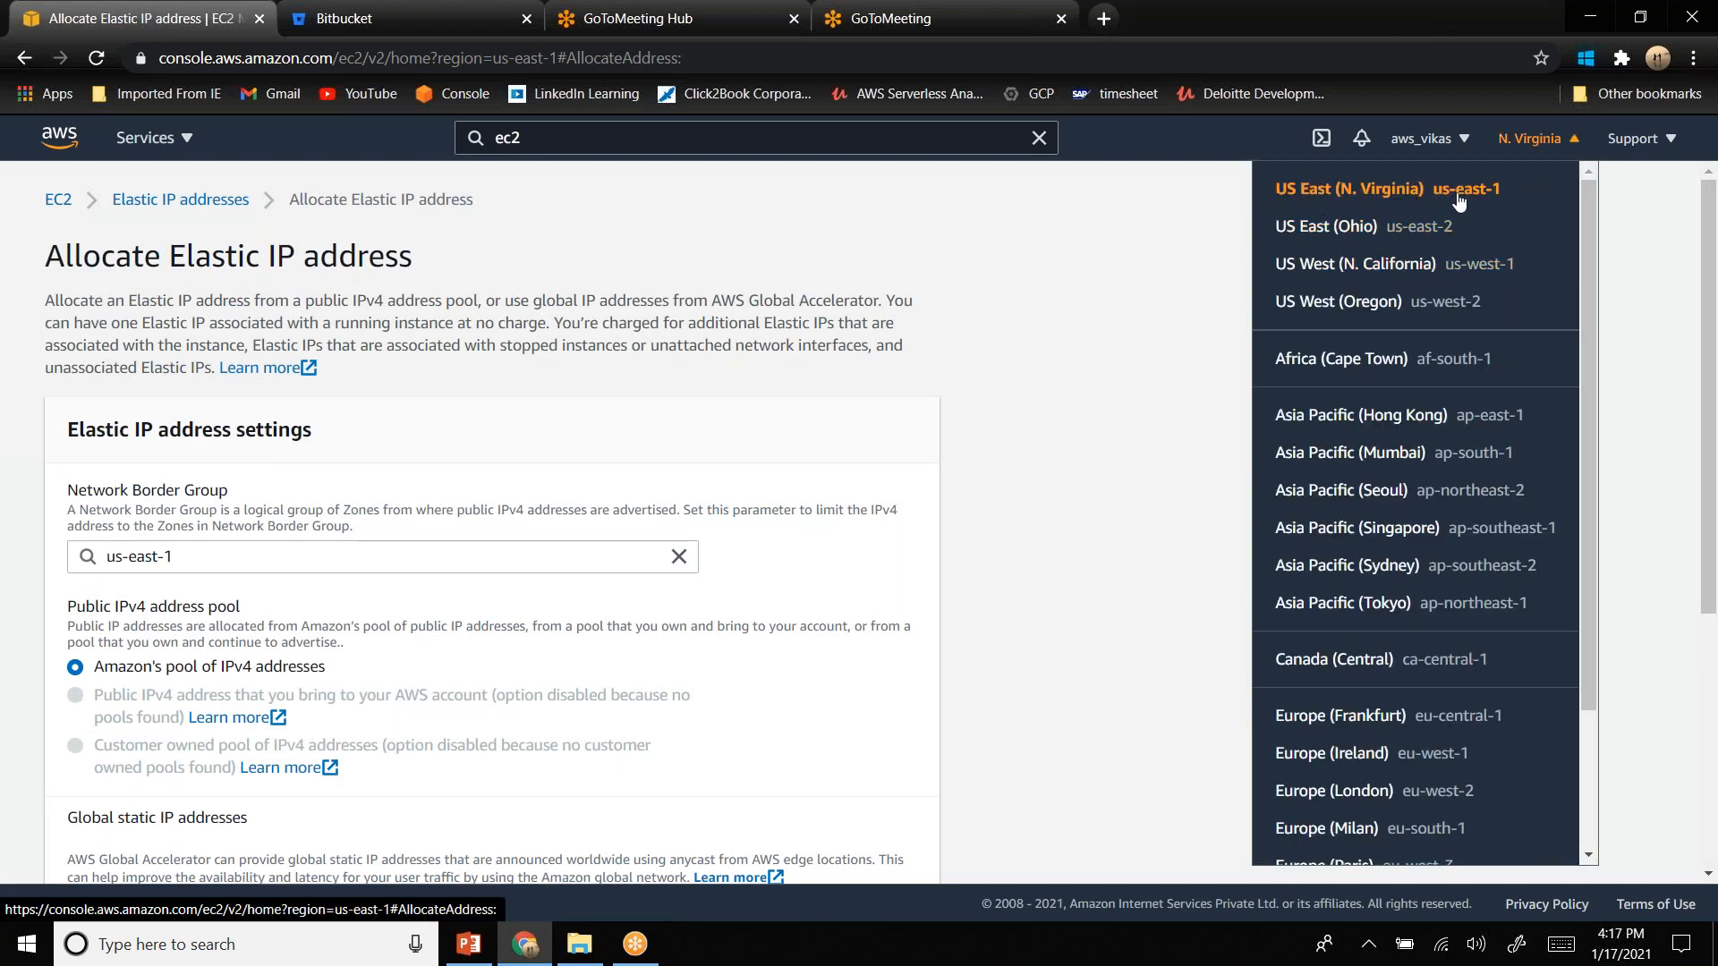
{"action": "left_click", "coordinate": [1167, 414]}
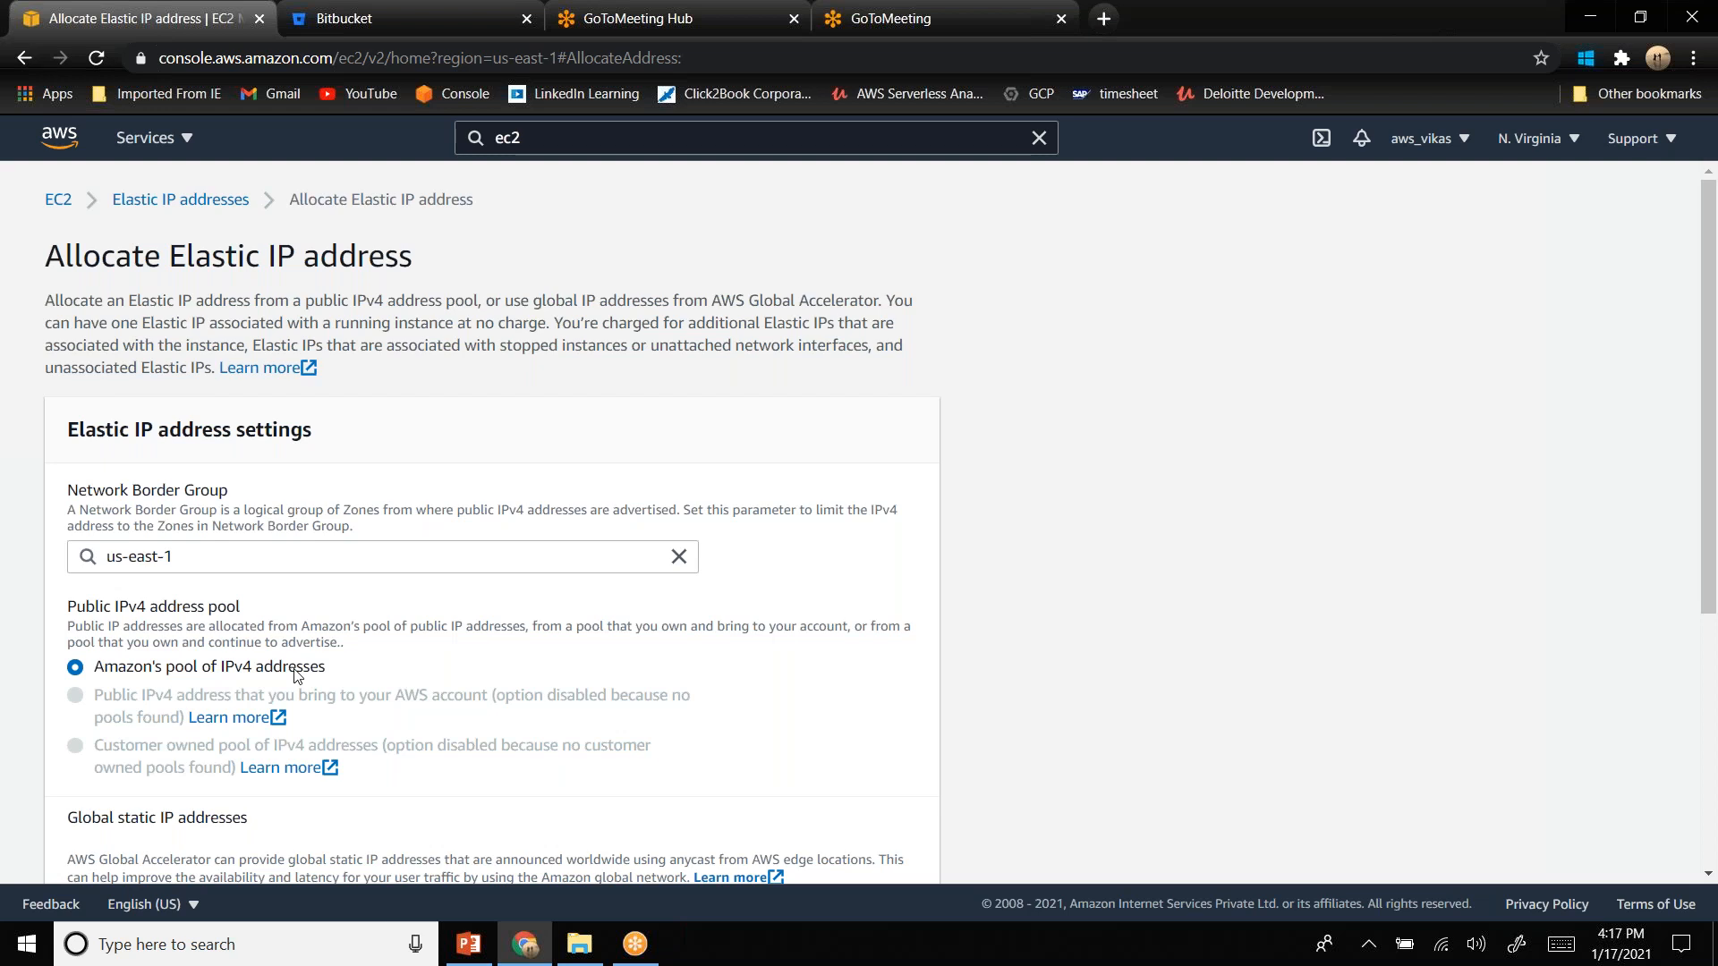
{"action": "scroll", "coordinate": [296, 676], "scroll_direction": "down", "scroll_amount": 4}
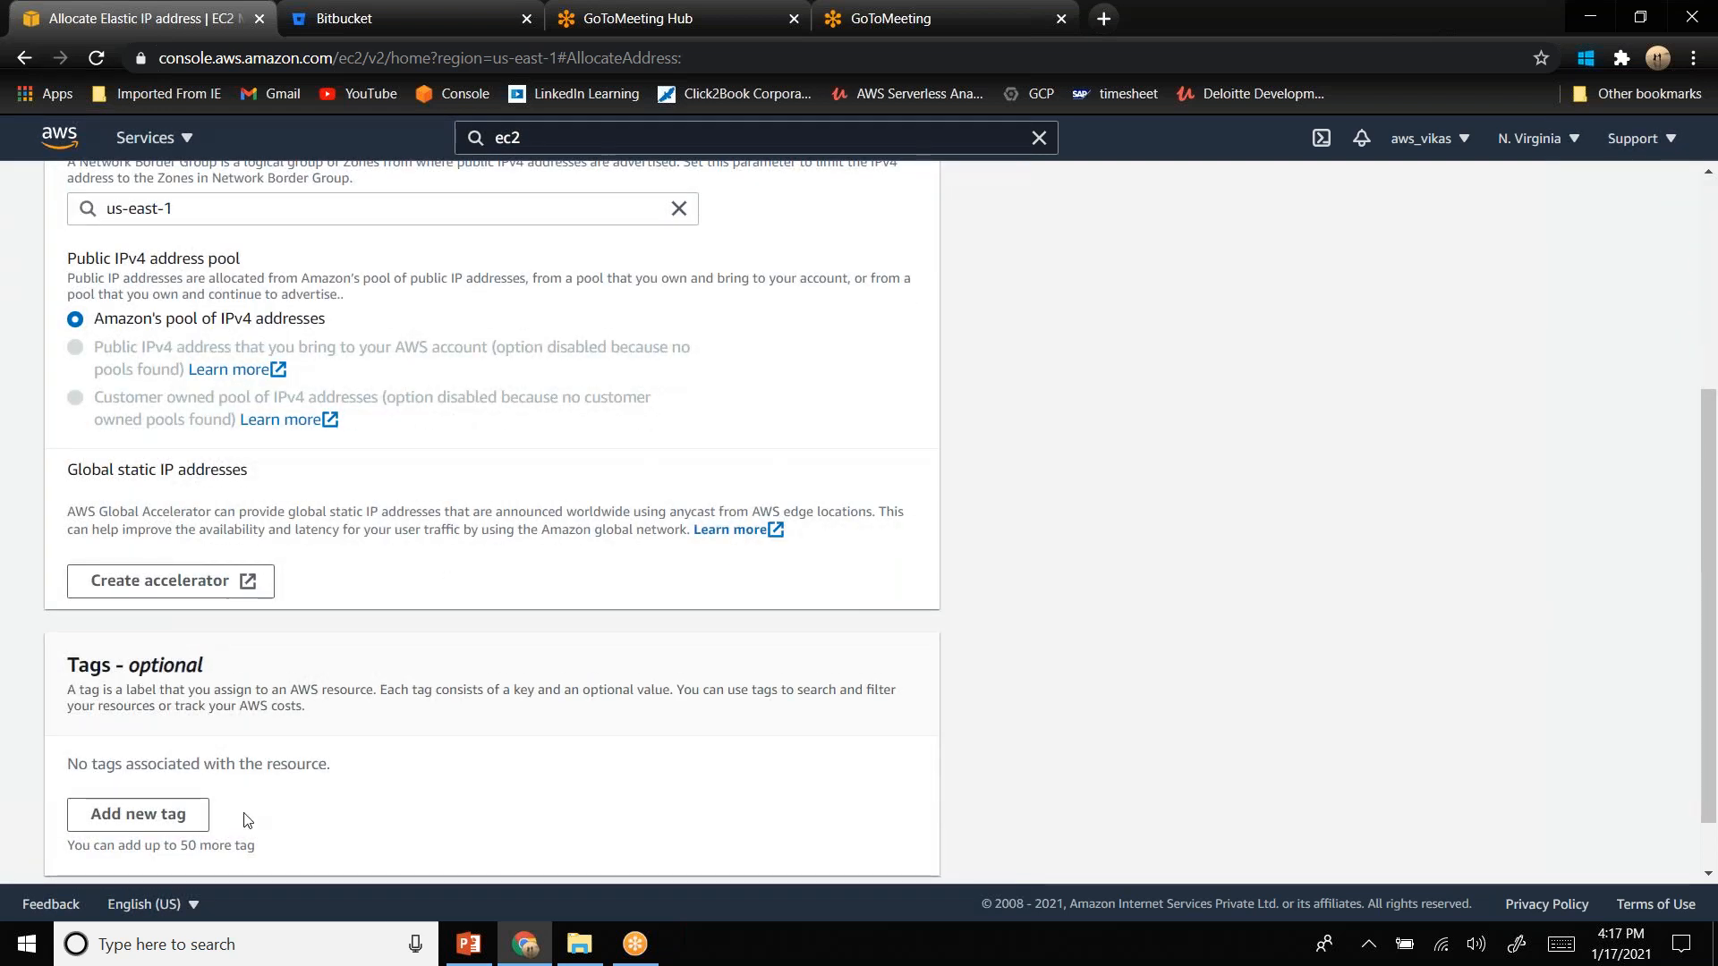
{"action": "scroll", "coordinate": [340, 763], "scroll_direction": "down", "scroll_amount": 1}
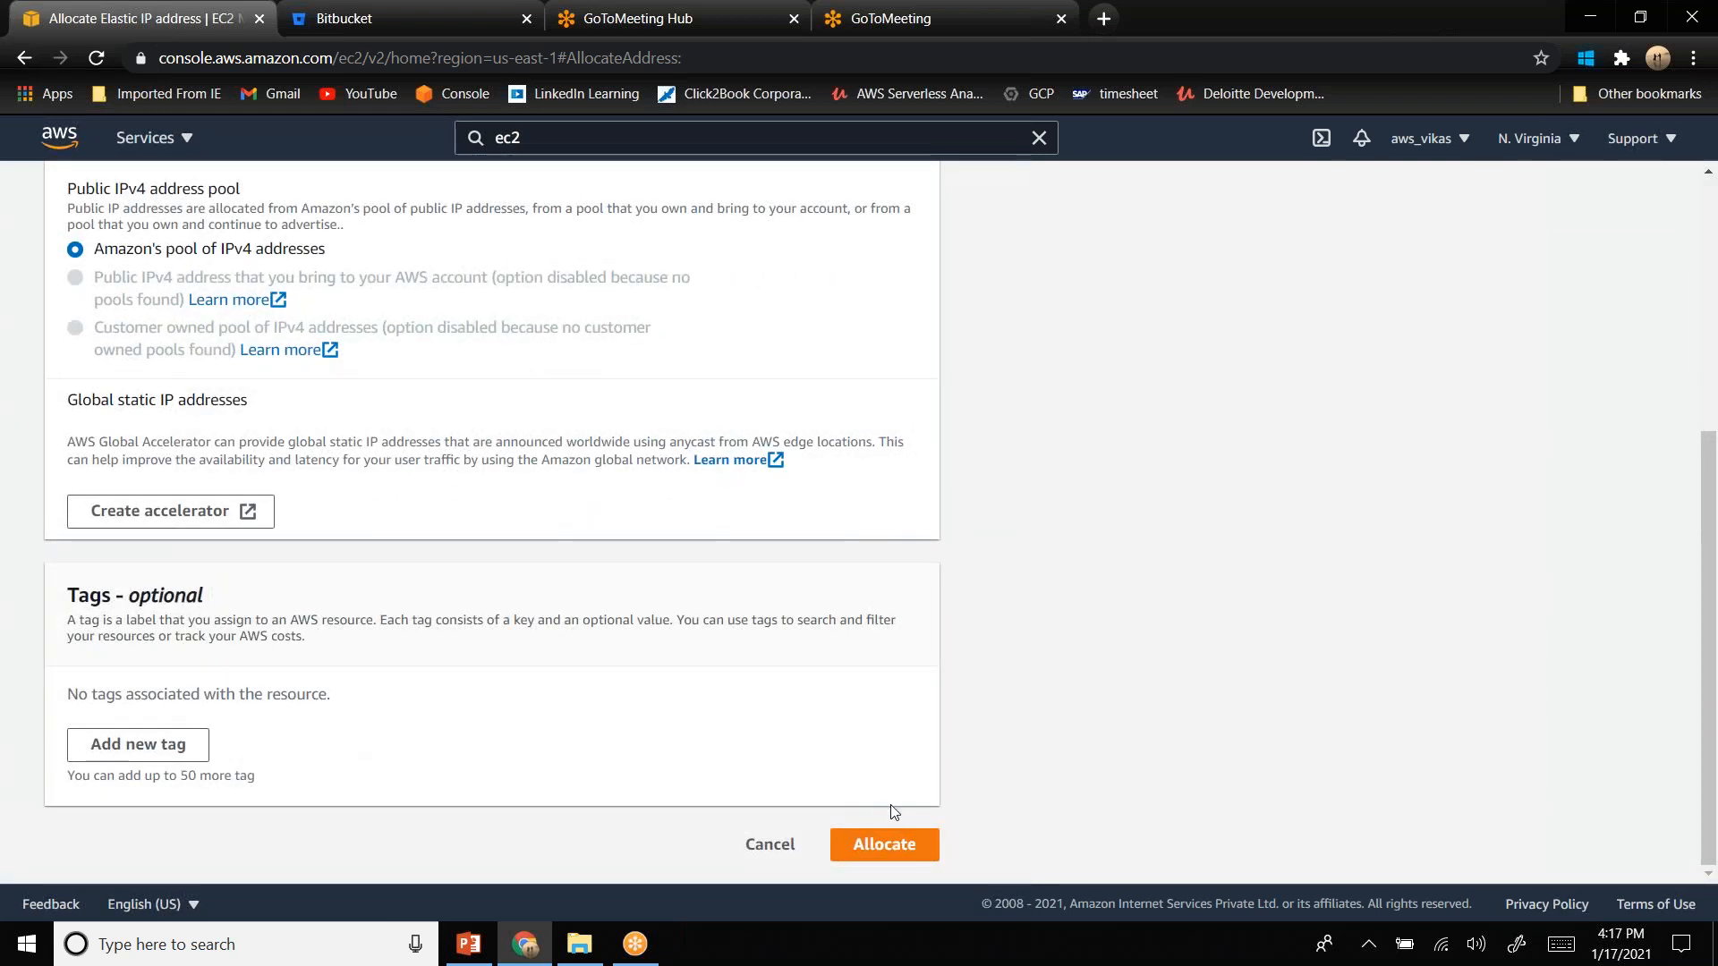
{"action": "left_click", "coordinate": [885, 845]}
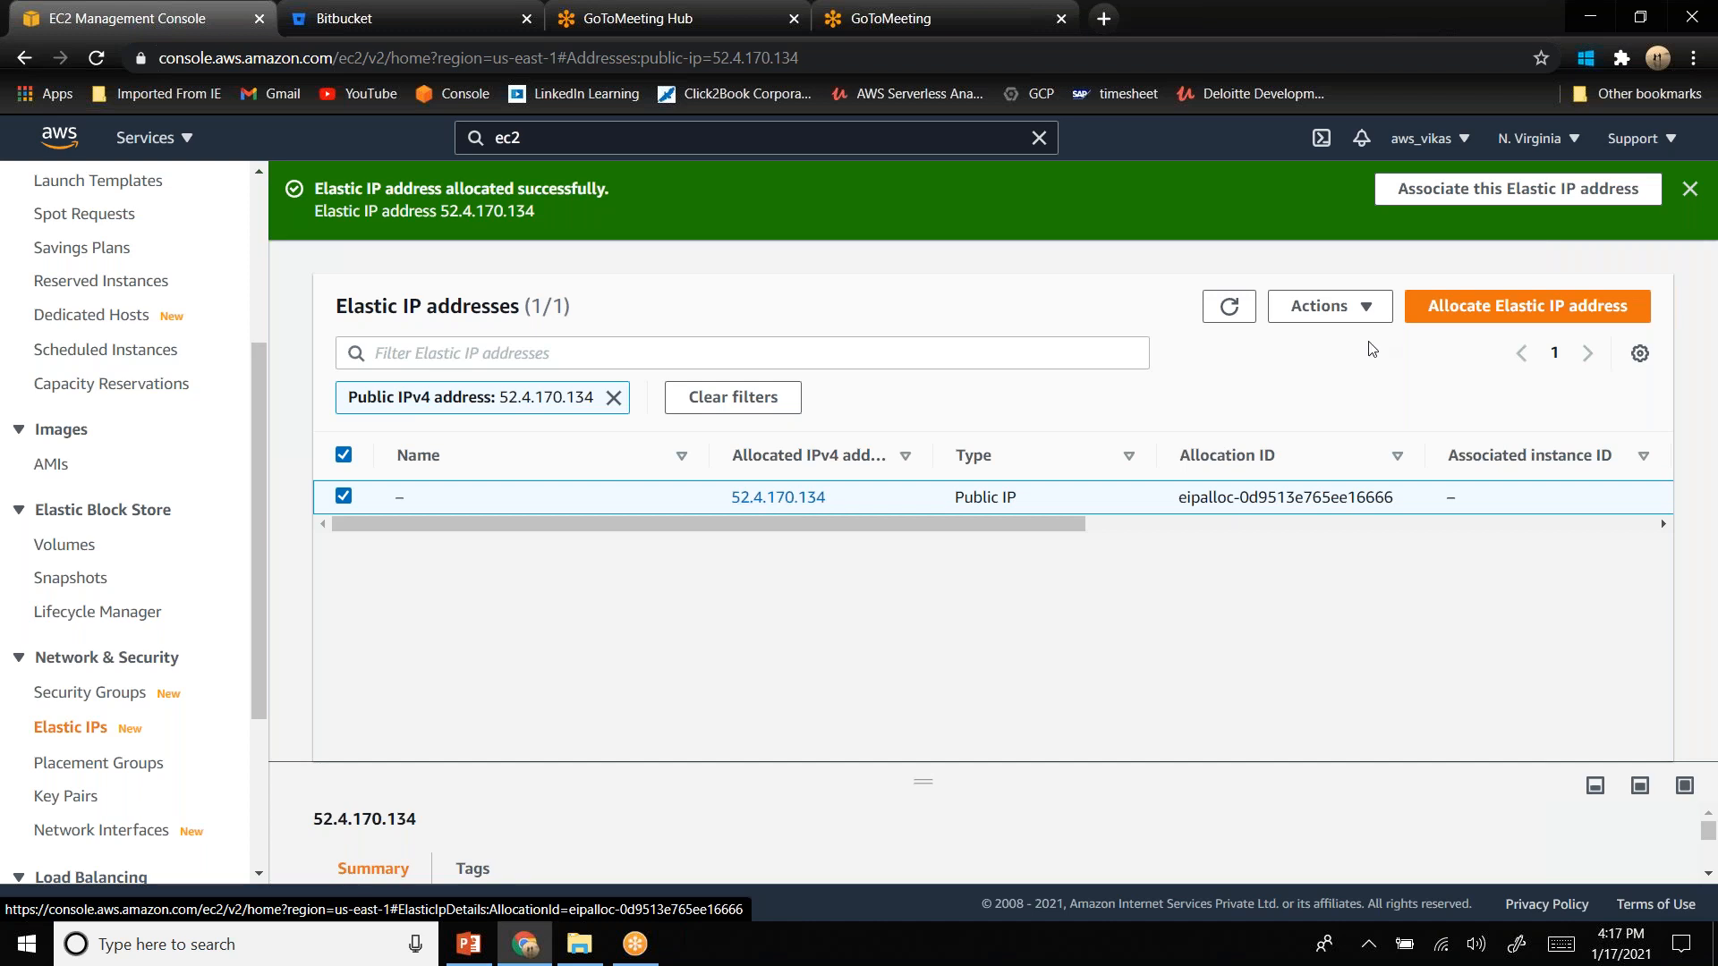
- Associate the newly allocated Elastic IP address with the running My-PHP-Application instance, using Instance as the resource type
{"action": "left_click", "coordinate": [1365, 313]}
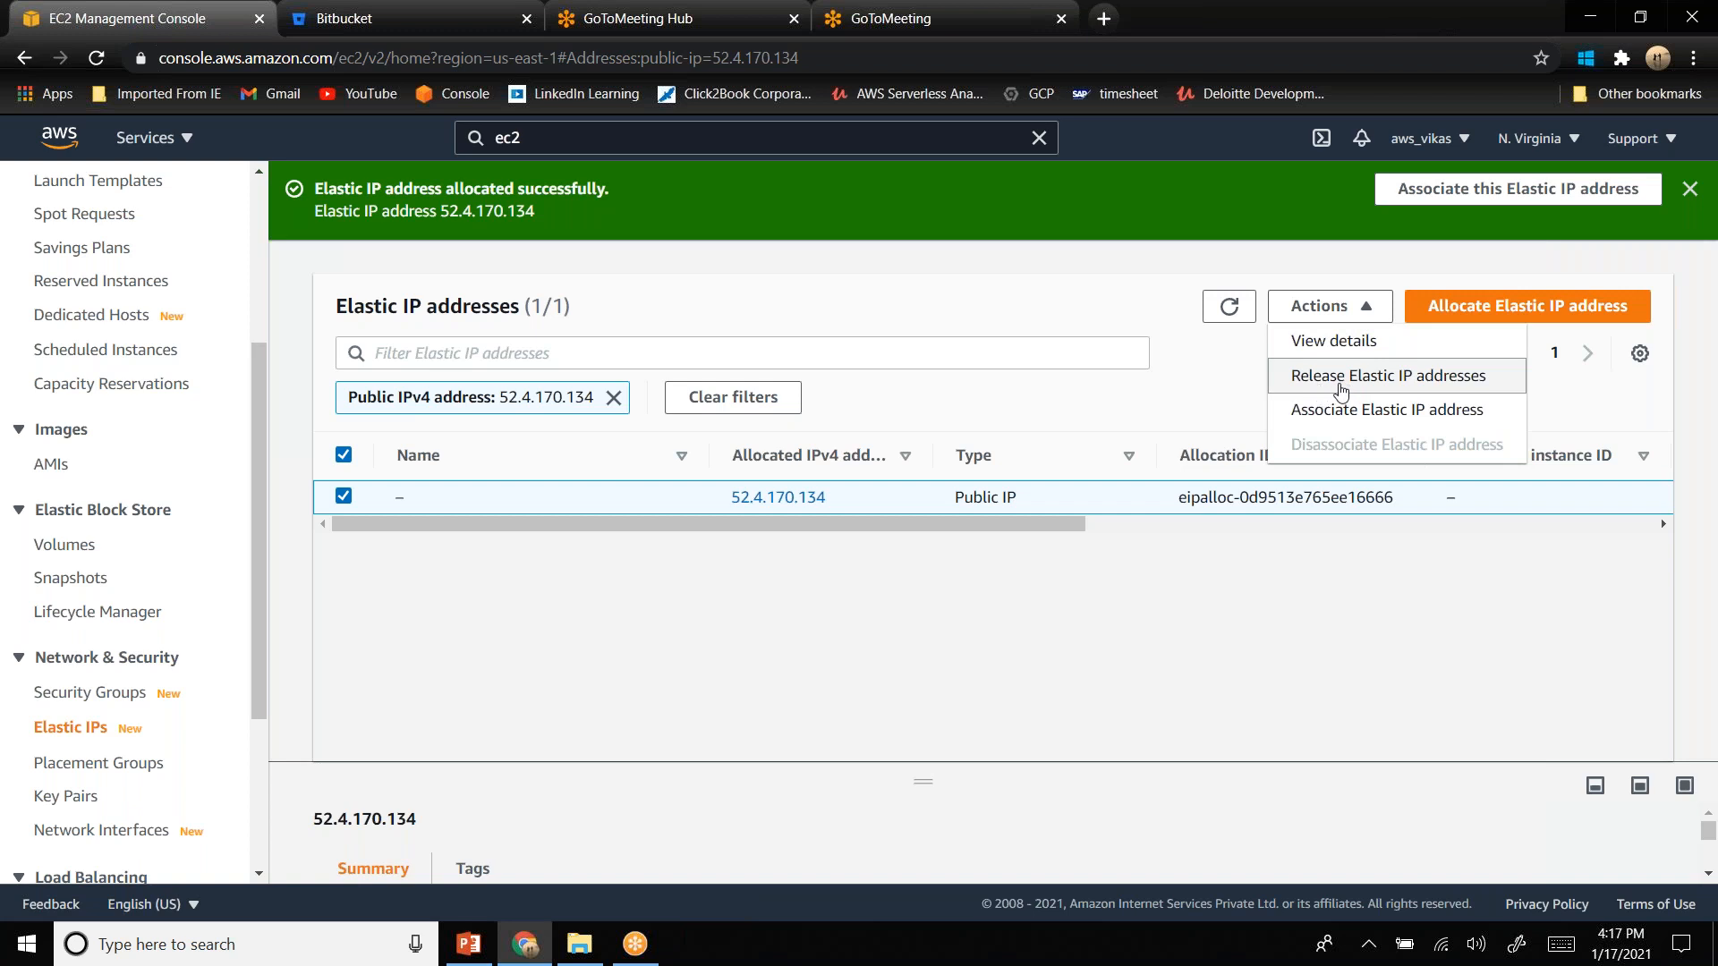
{"action": "left_click", "coordinate": [1392, 424]}
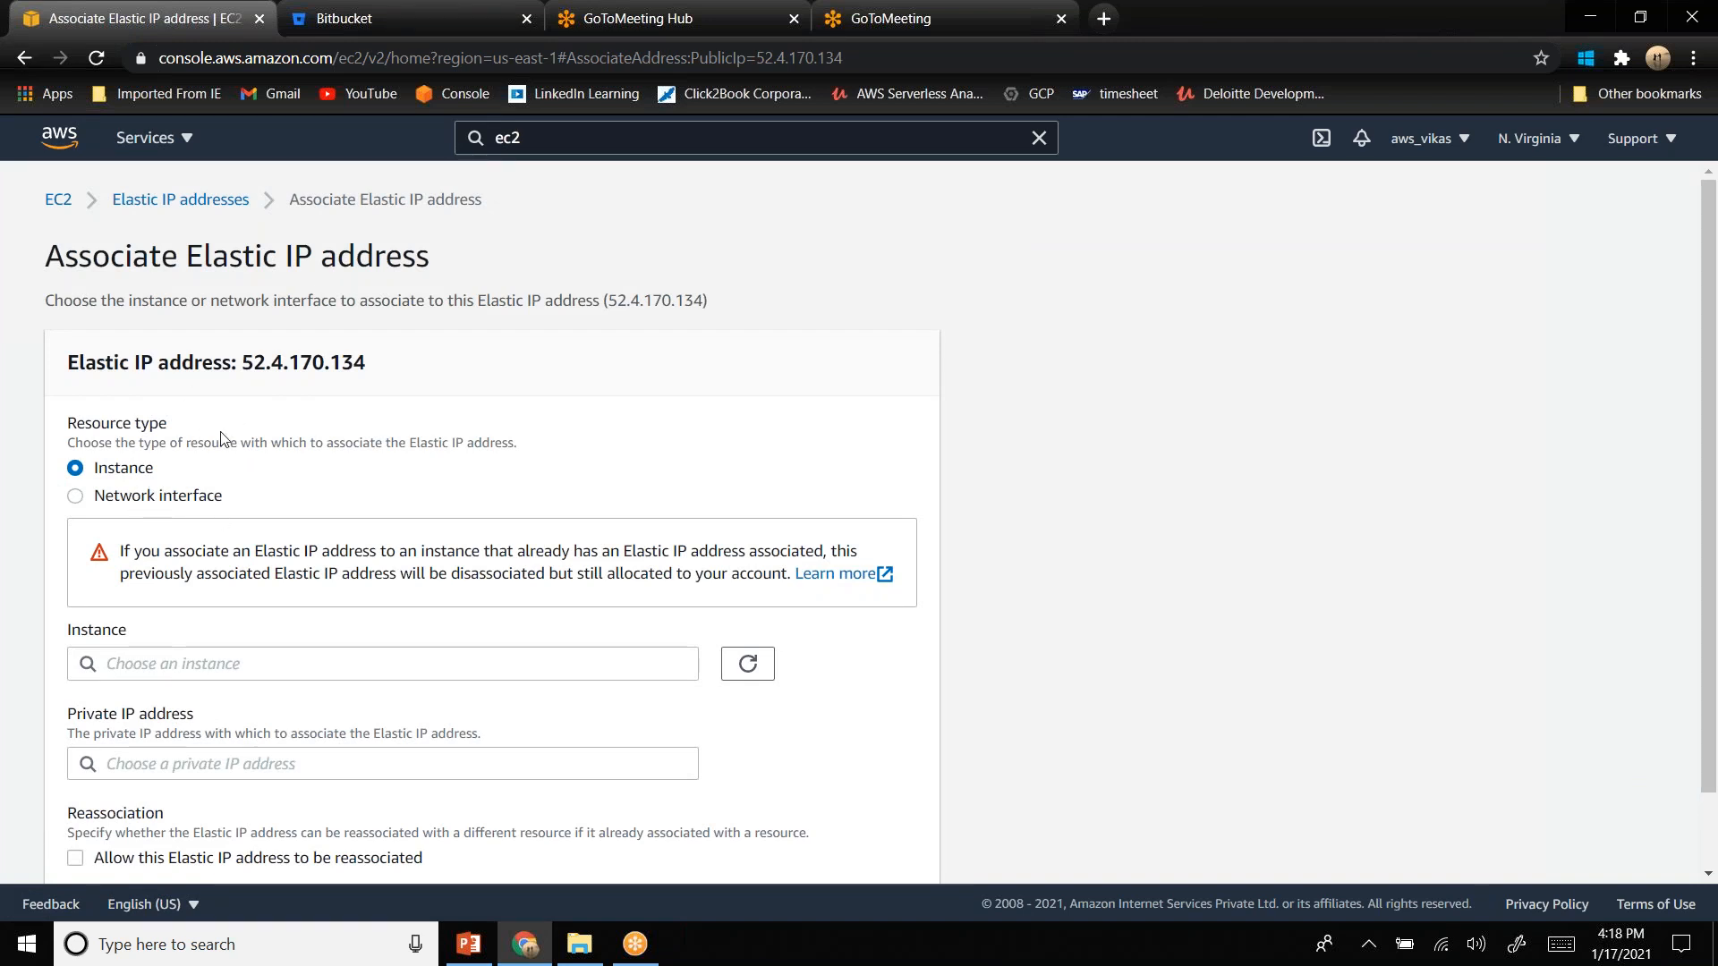
{"action": "left_click", "coordinate": [215, 662]}
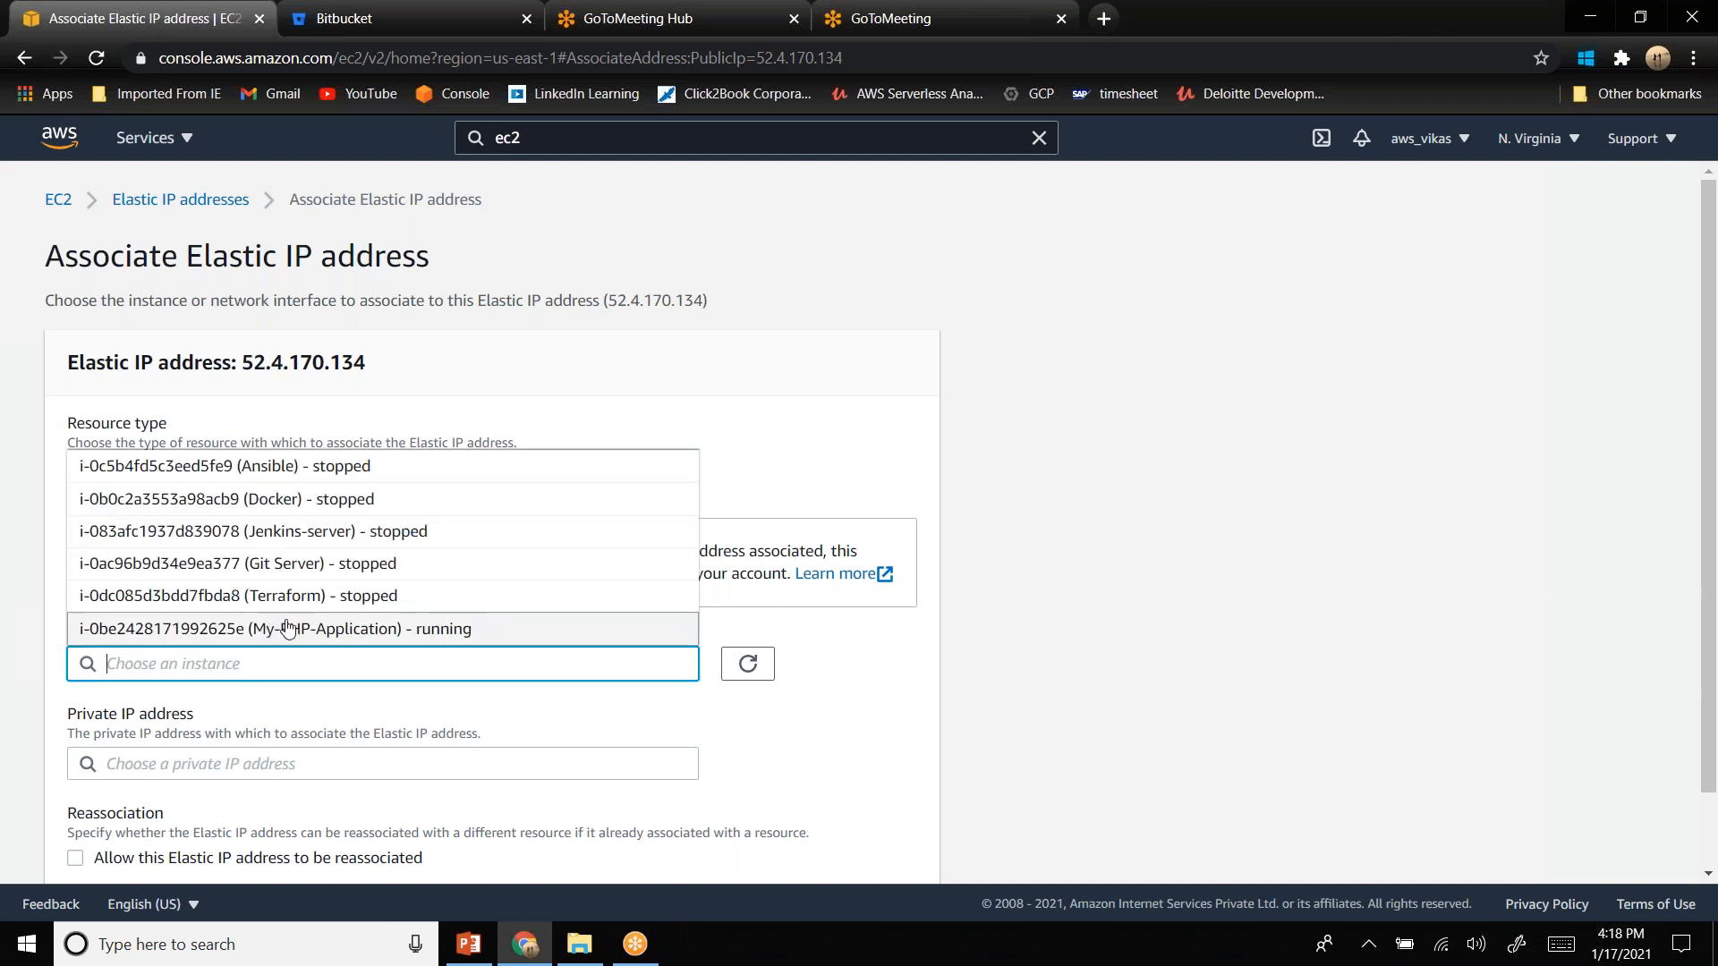
{"action": "left_click", "coordinate": [287, 629]}
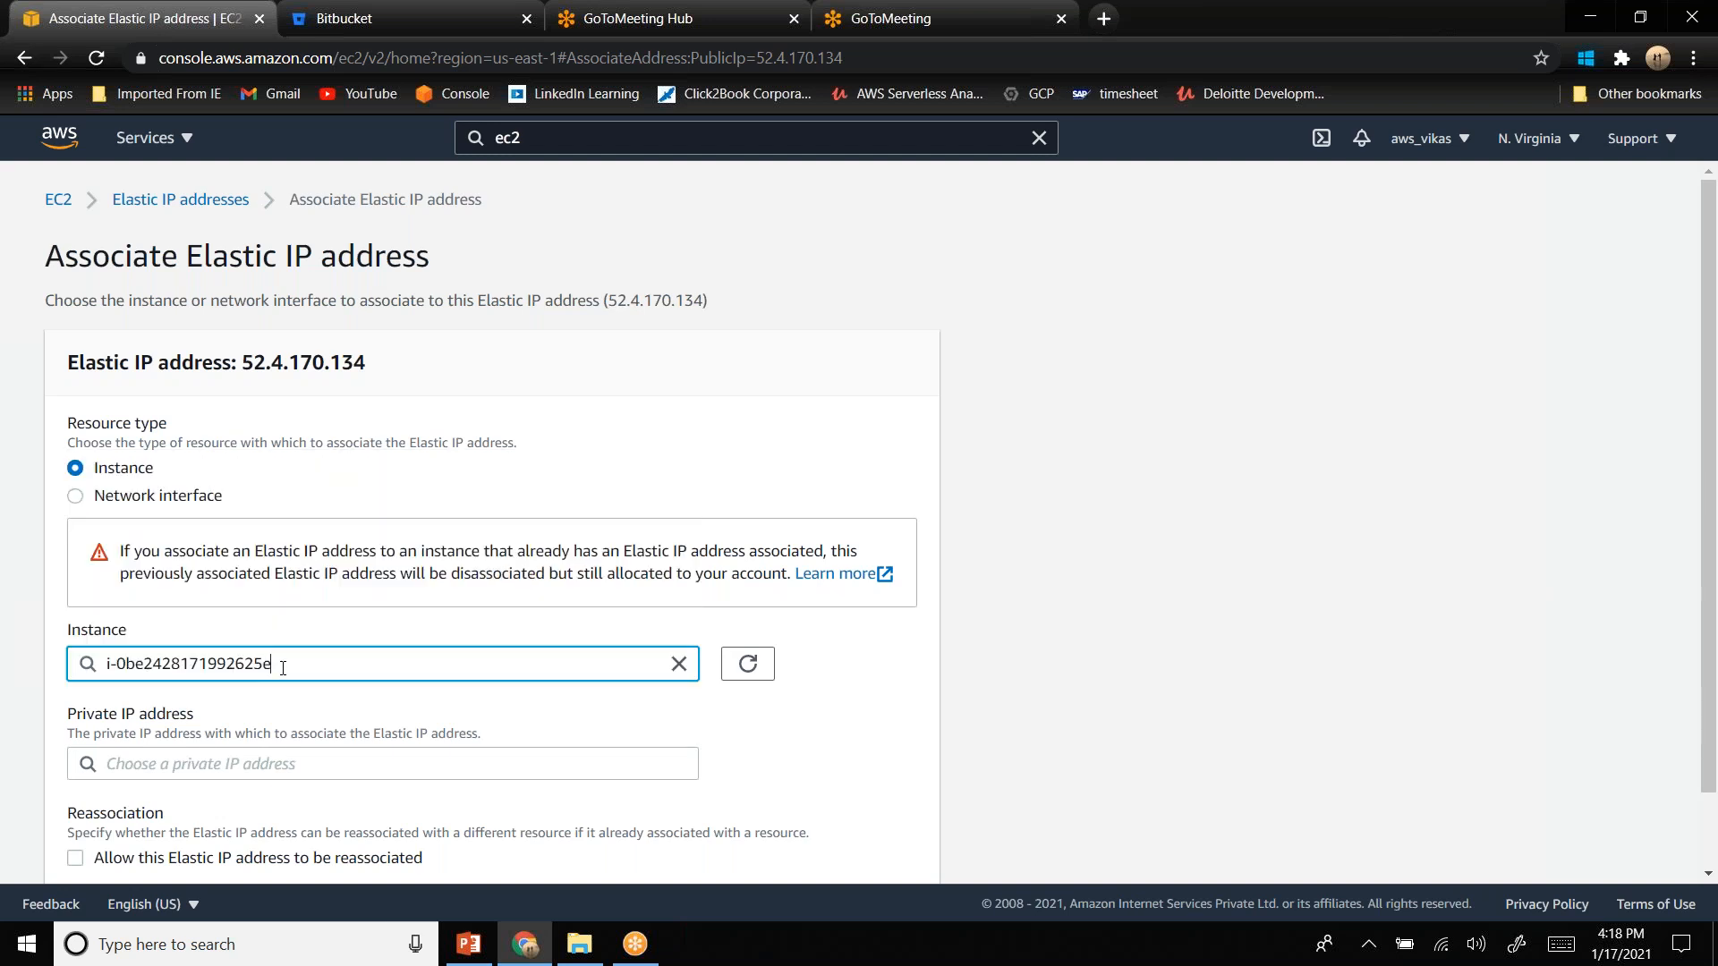
{"action": "scroll", "coordinate": [314, 670], "scroll_direction": "down", "scroll_amount": 1}
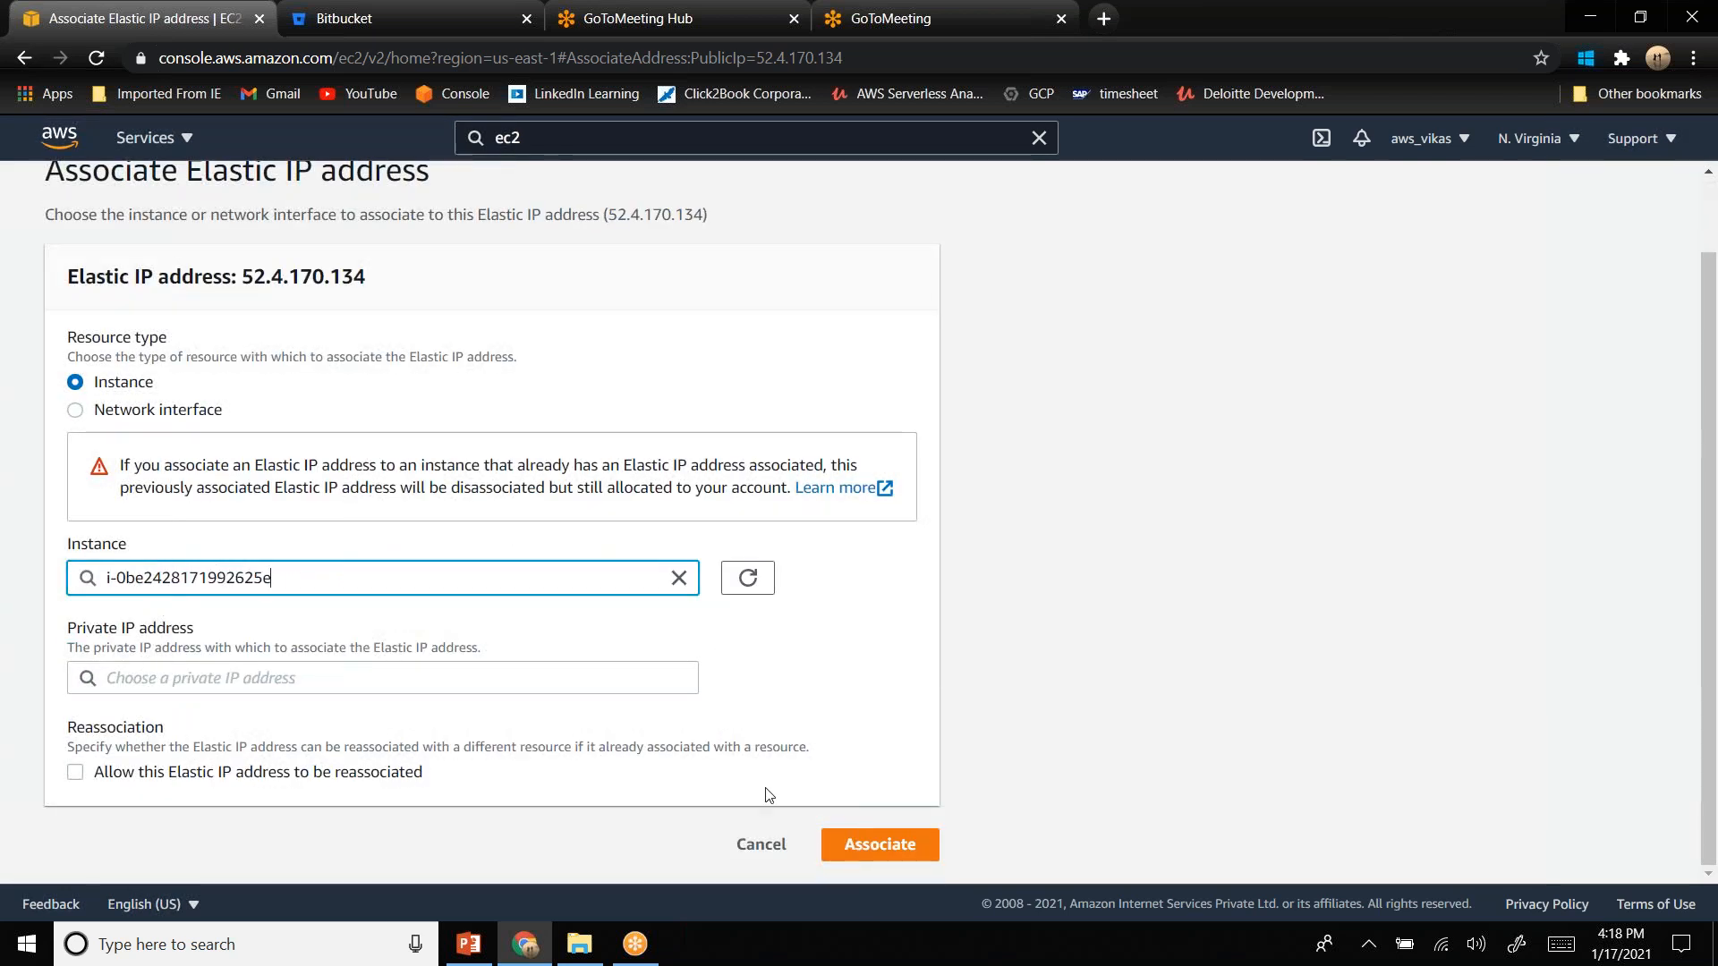
{"action": "left_click", "coordinate": [825, 838]}
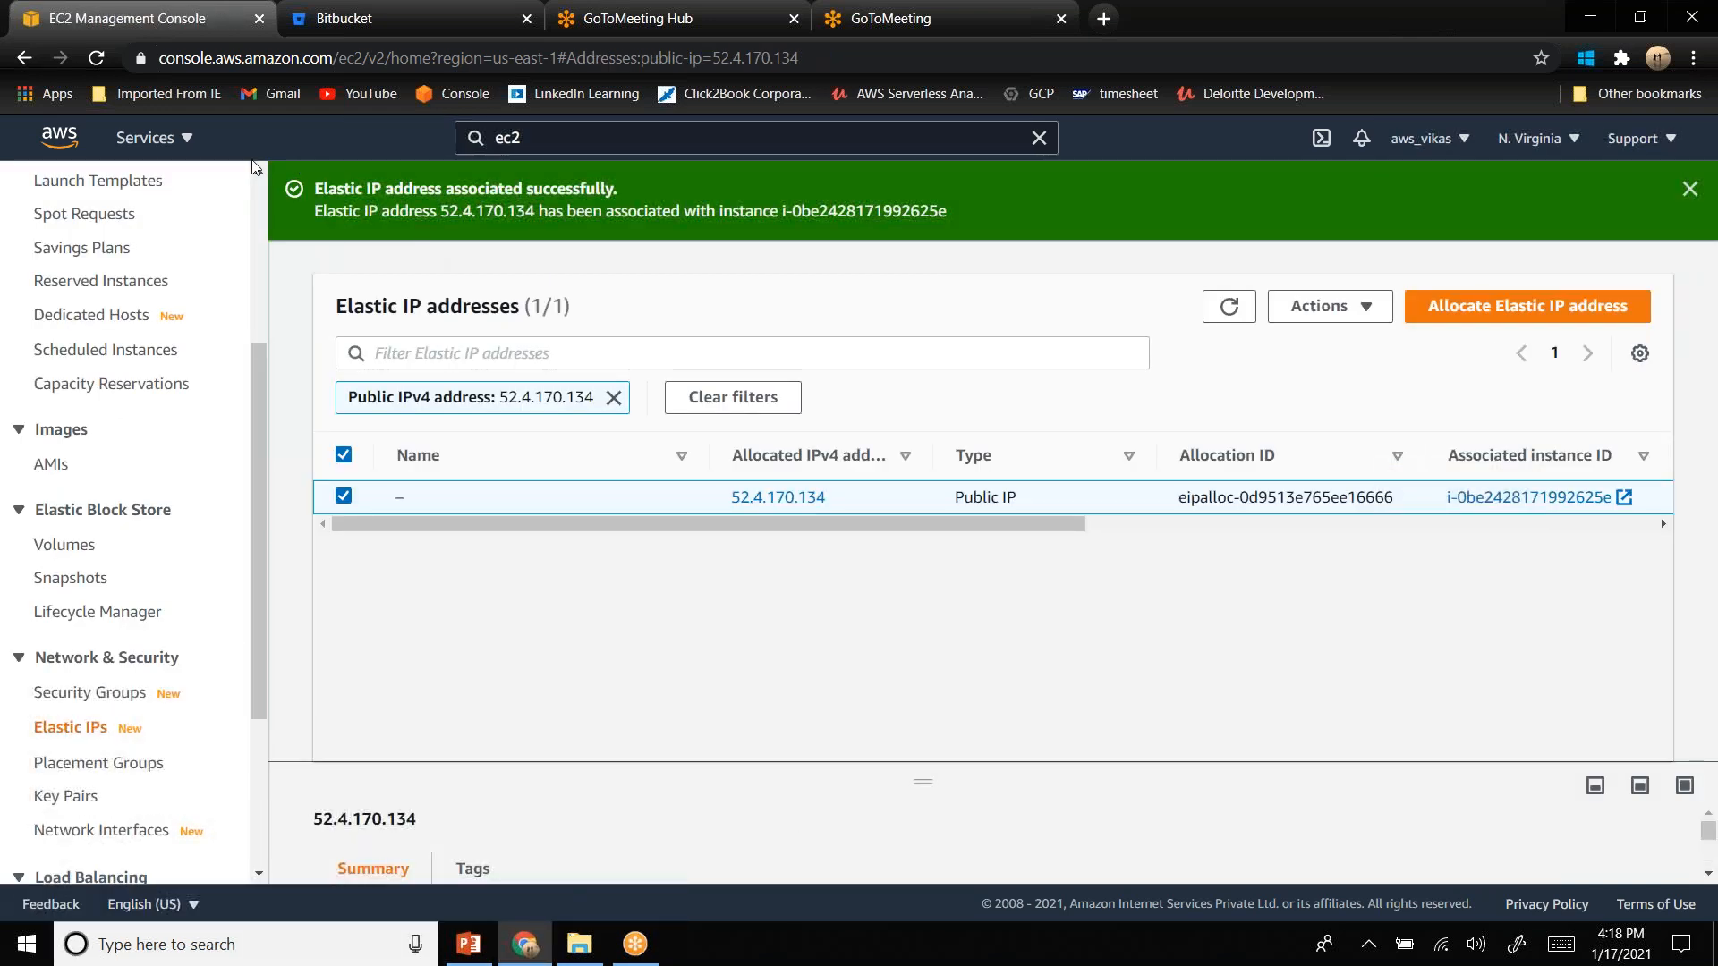
- Open the list of running instances and check the public IPv4 and Elastic IP addresses of My-PHP-Application
{"action": "left_click_drag", "start_coordinate": [257, 169], "coordinate": [129, 223]}
{"action": "left_click", "coordinate": [79, 212]}
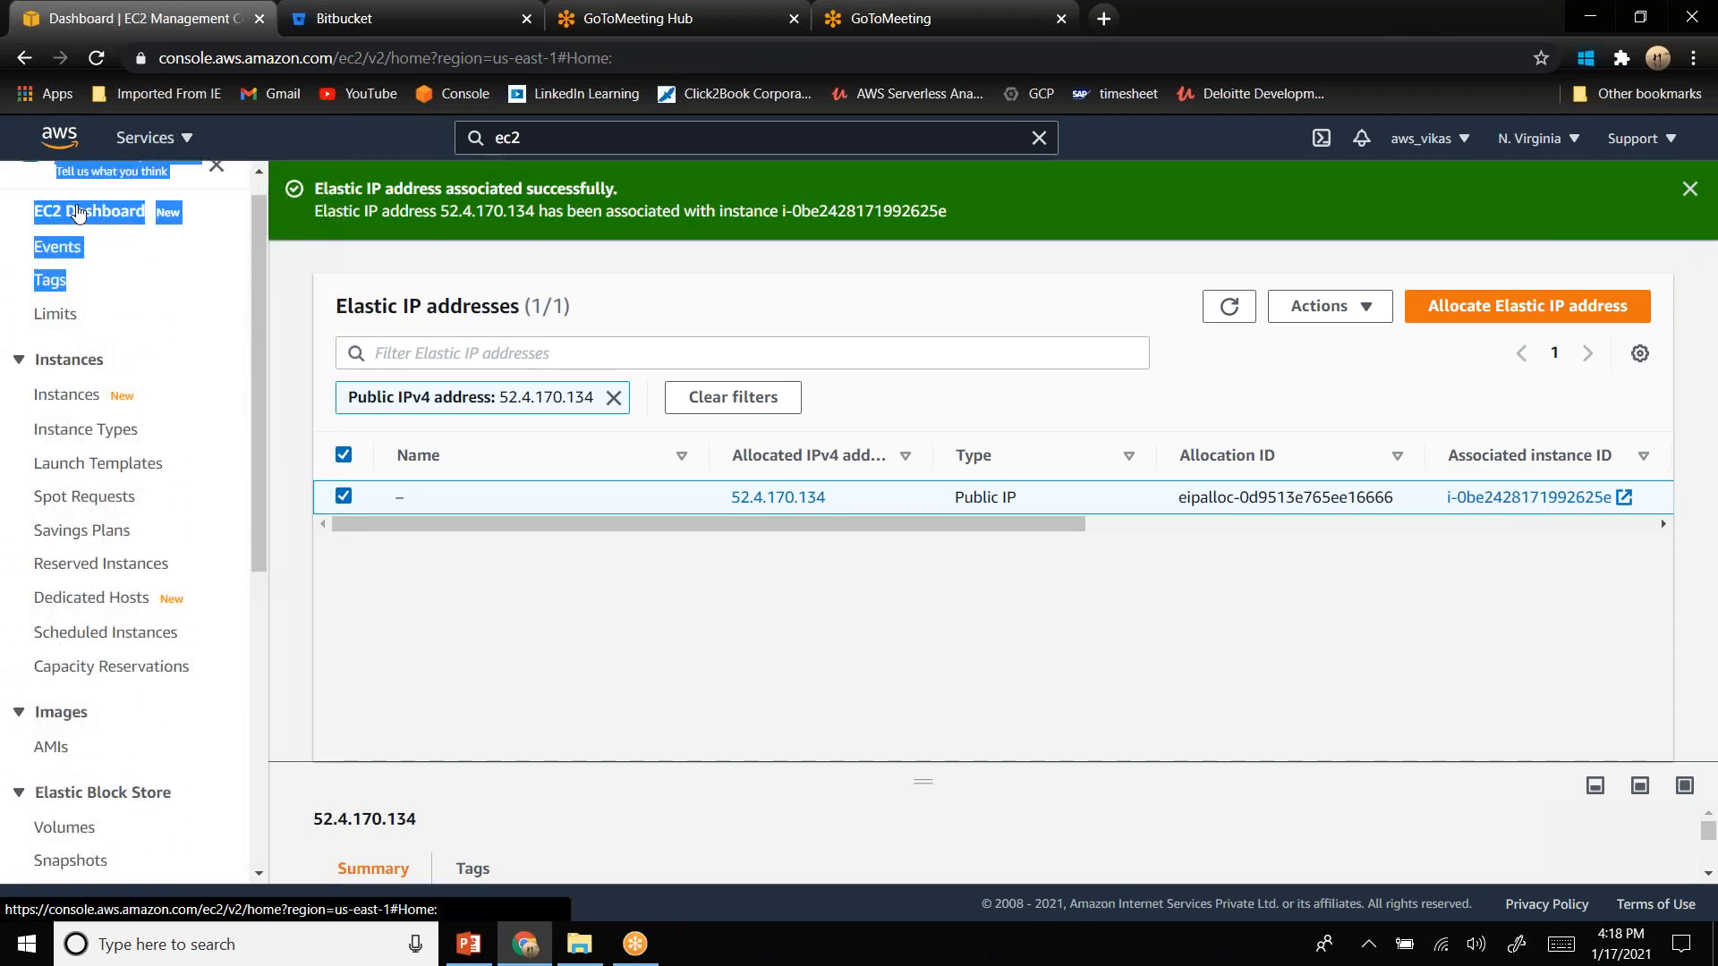
{"action": "left_click", "coordinate": [410, 345]}
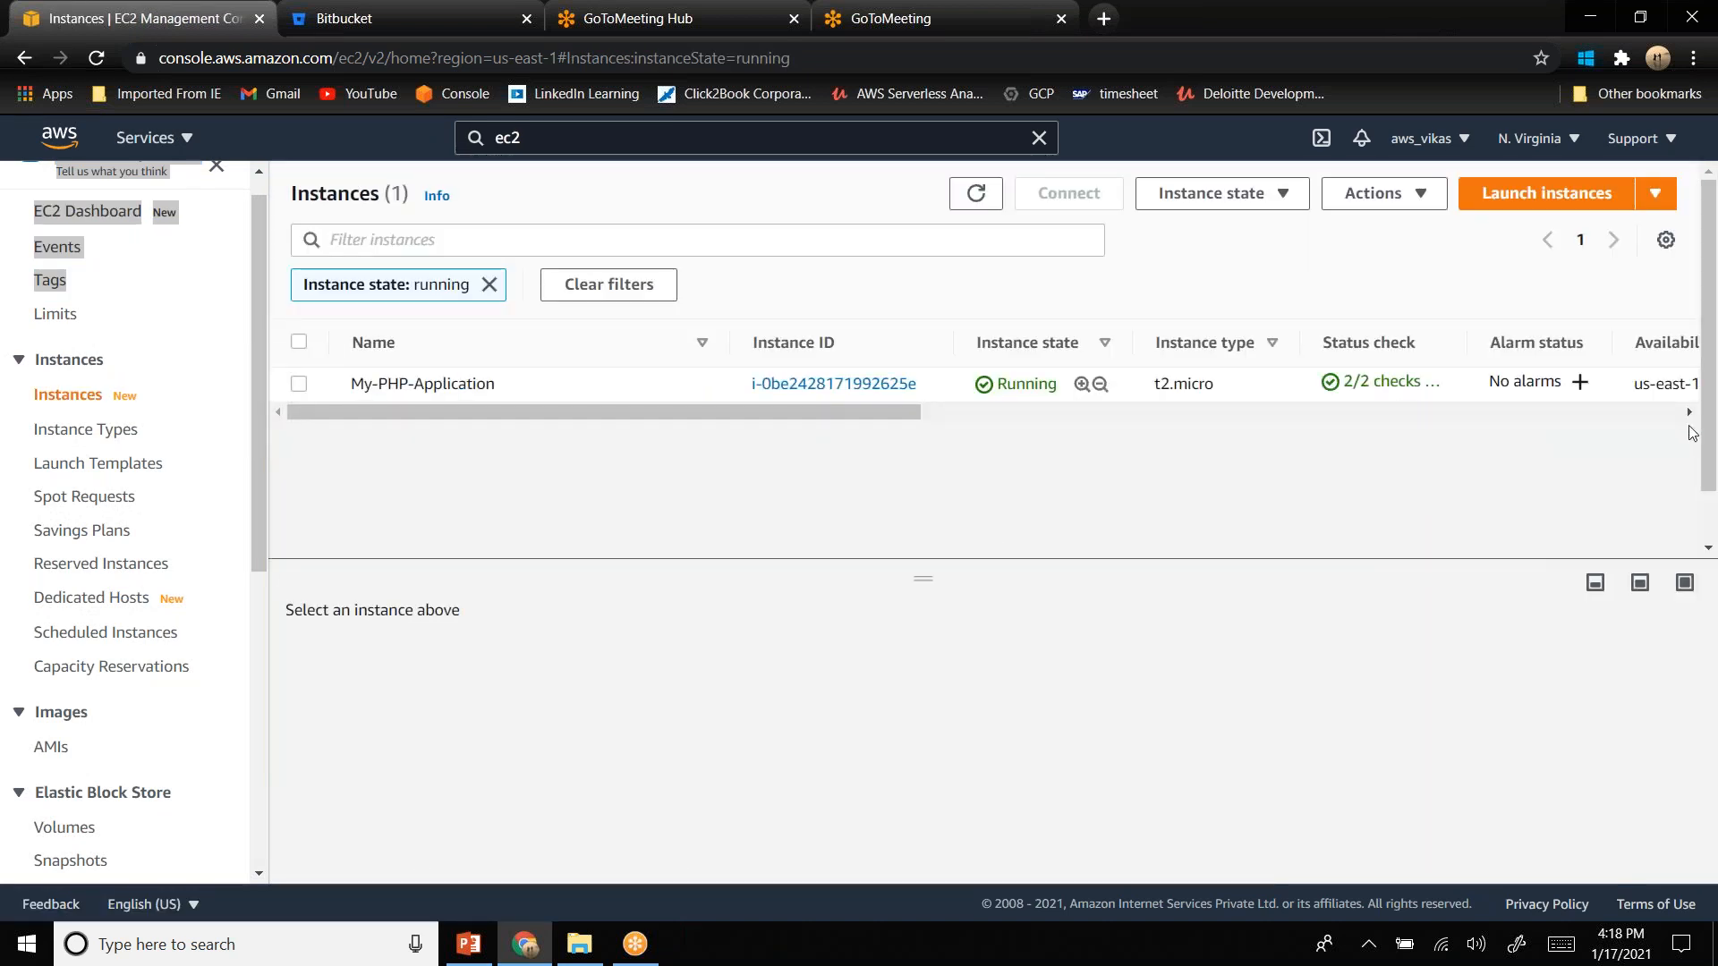
{"action": "left_click", "coordinate": [1689, 412]}
{"action": "left_click", "coordinate": [1690, 412]}
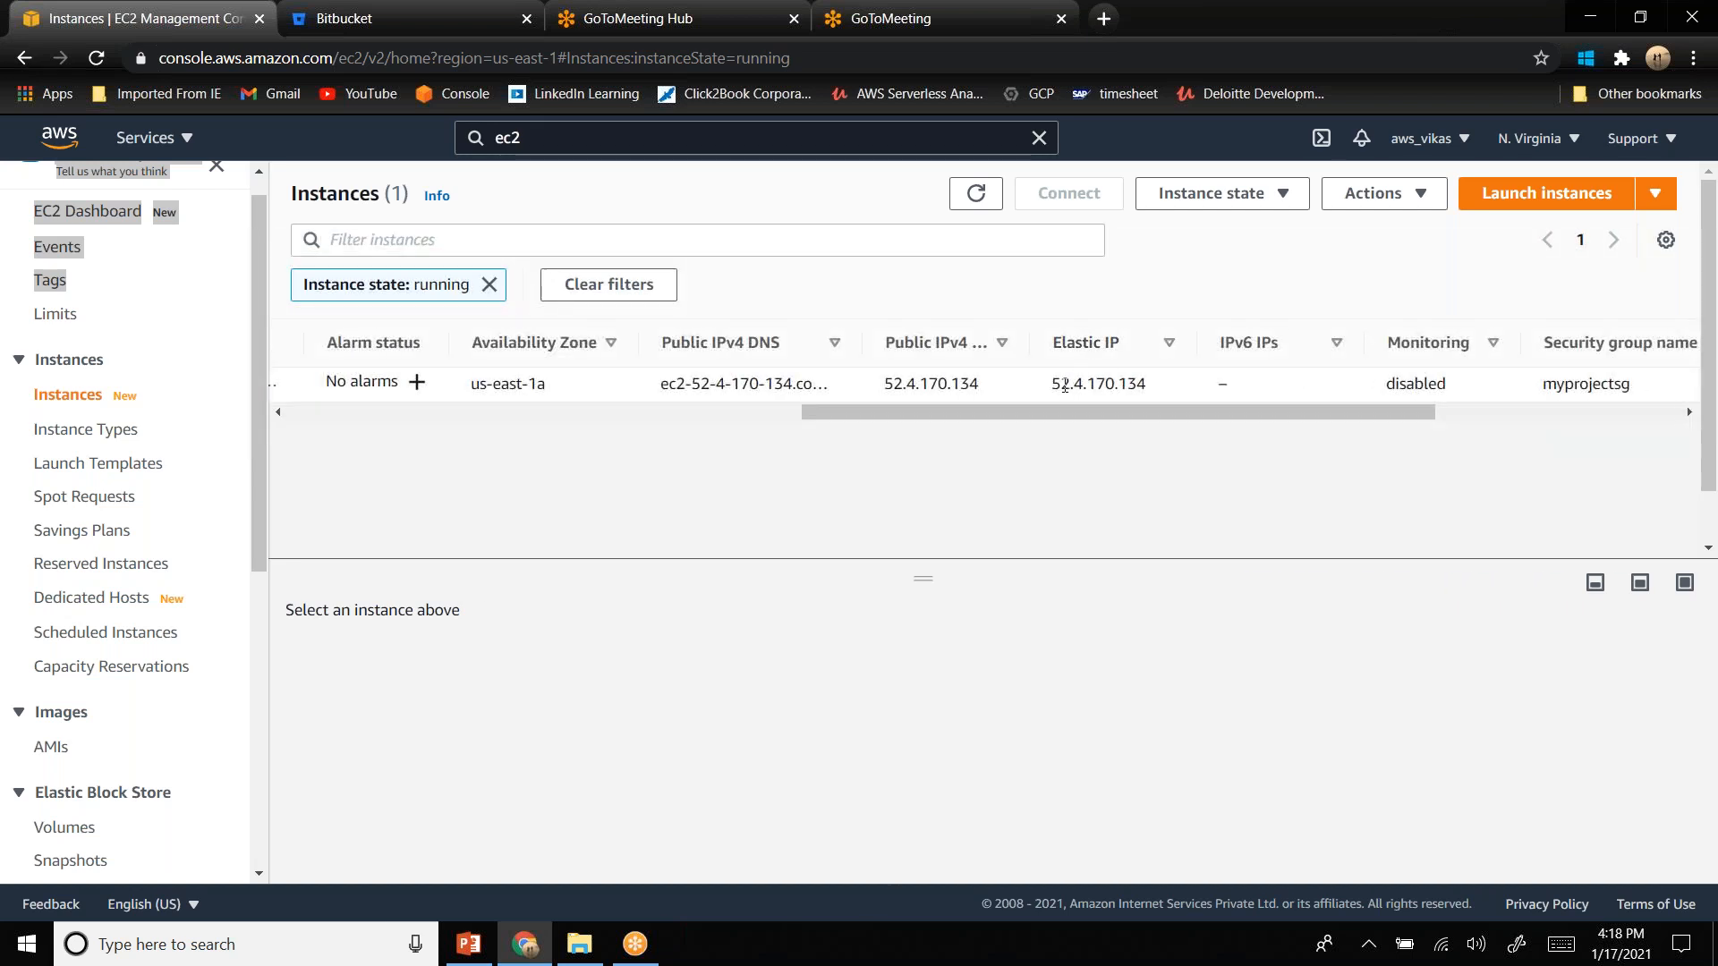
{"action": "left_click", "coordinate": [278, 412]}
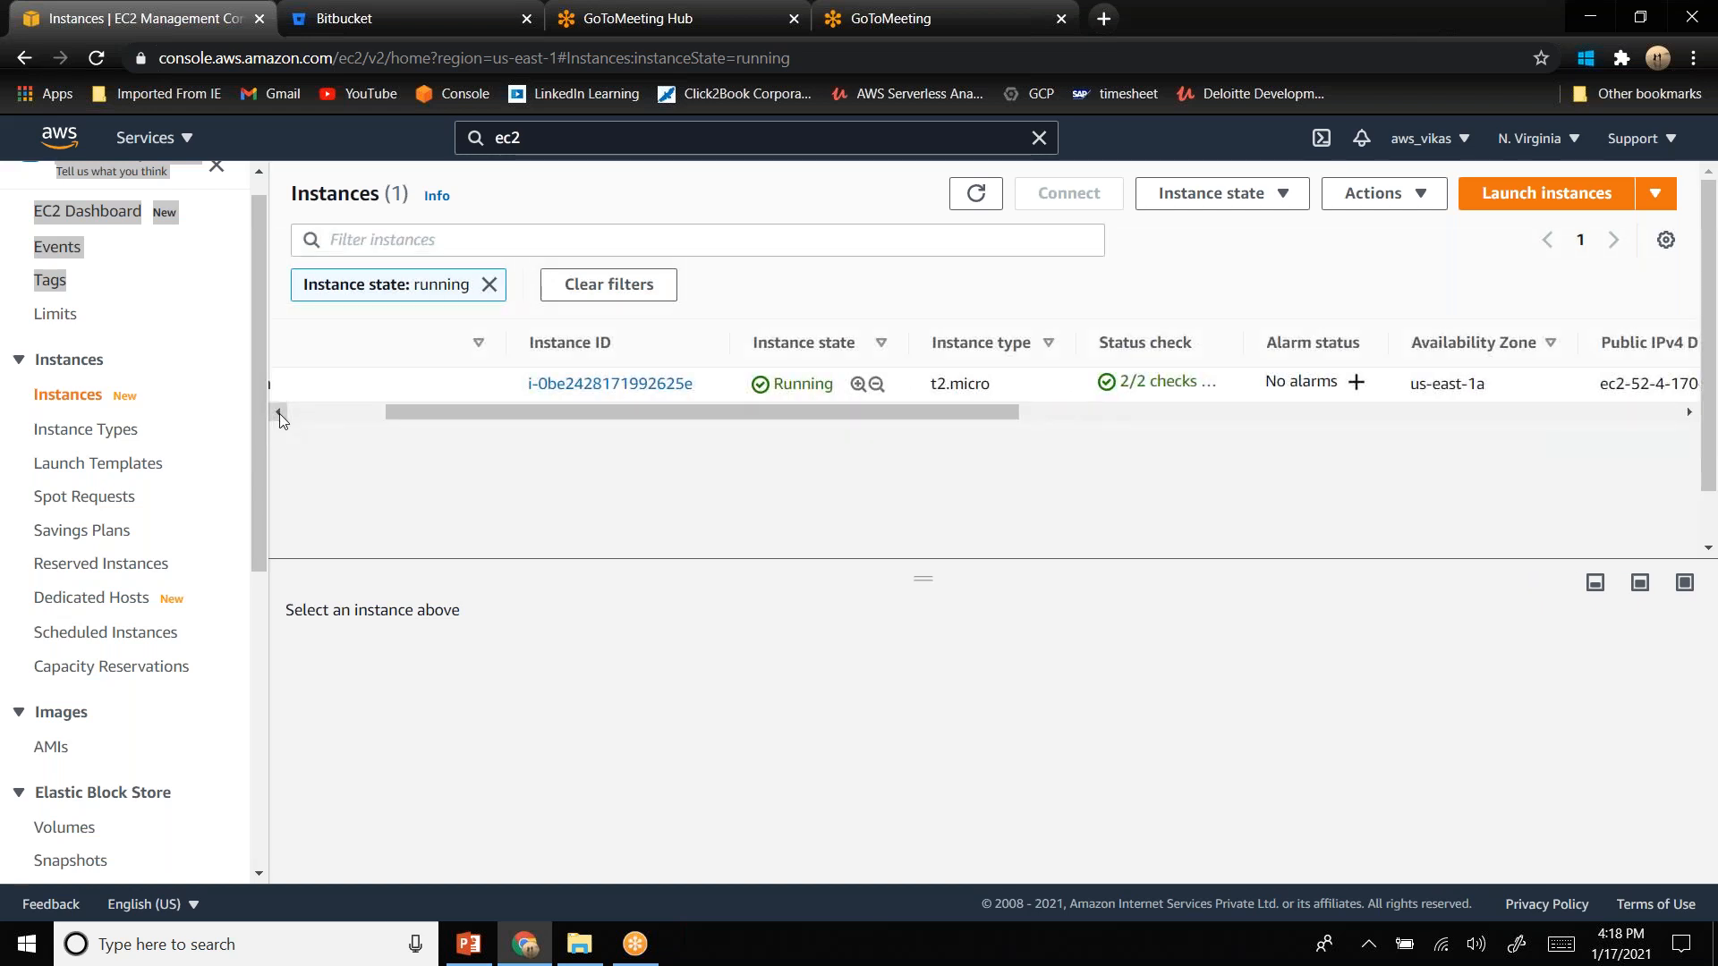
{"action": "left_click", "coordinate": [279, 414]}
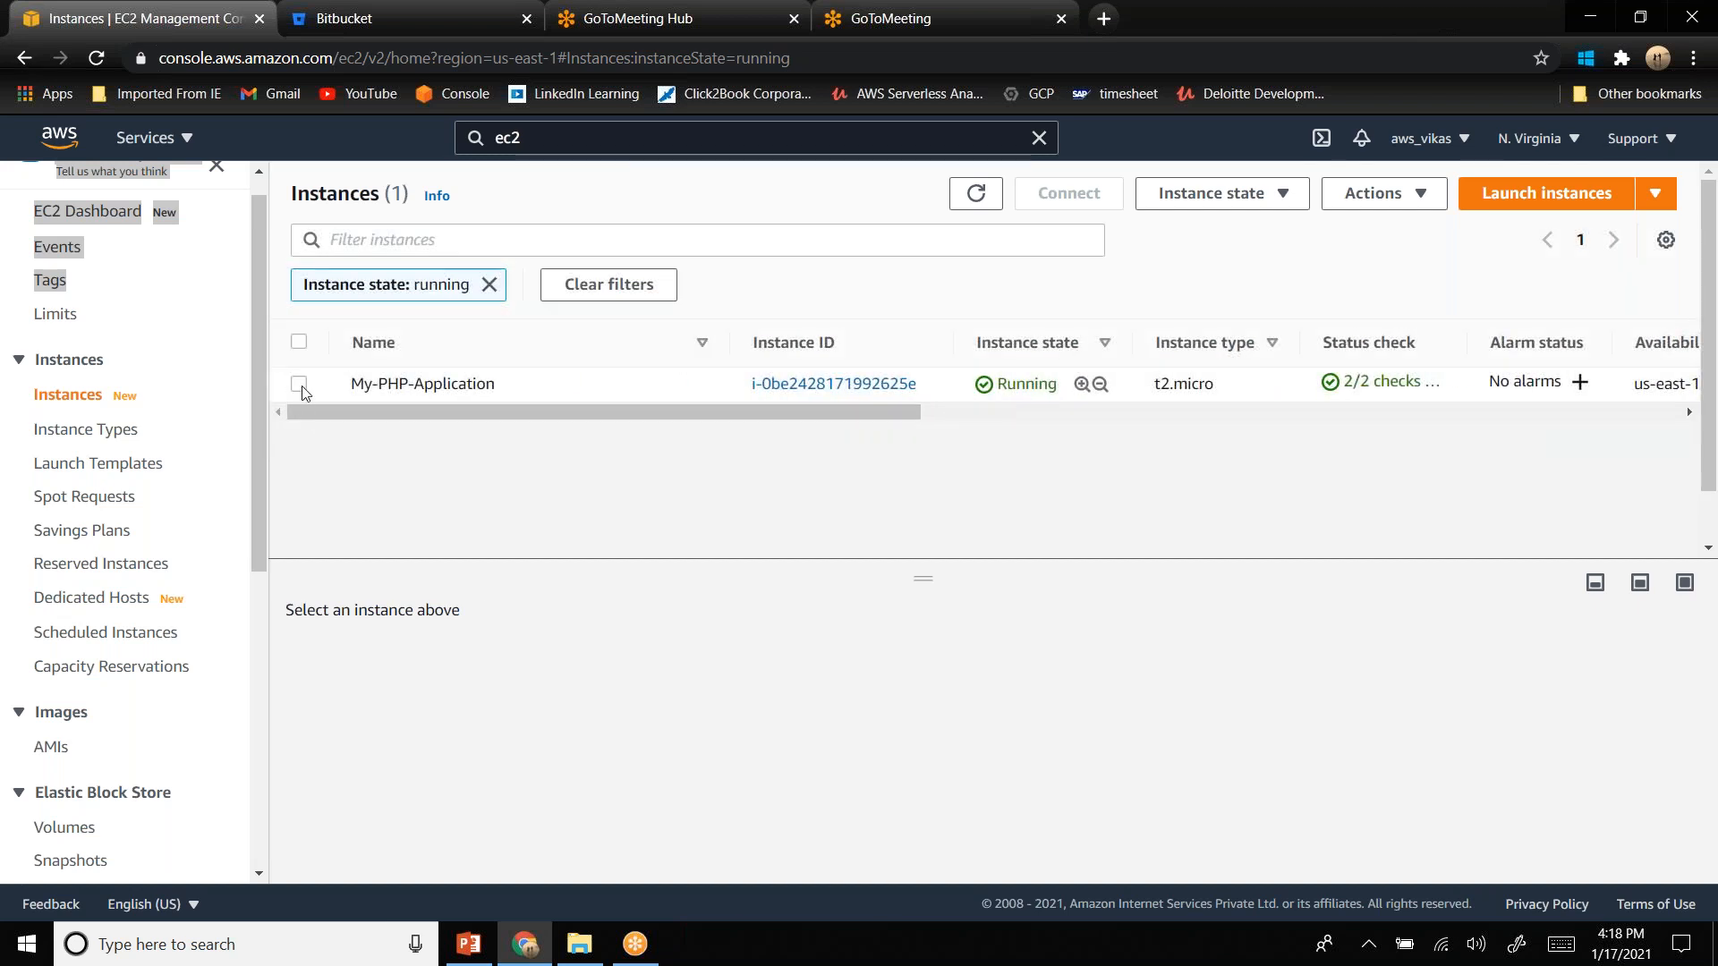
- Examine the SSH client and EC2 Instance Connect options for My-PHP-Application, including the default user name, and open its instance summary
{"action": "left_click", "coordinate": [300, 385]}
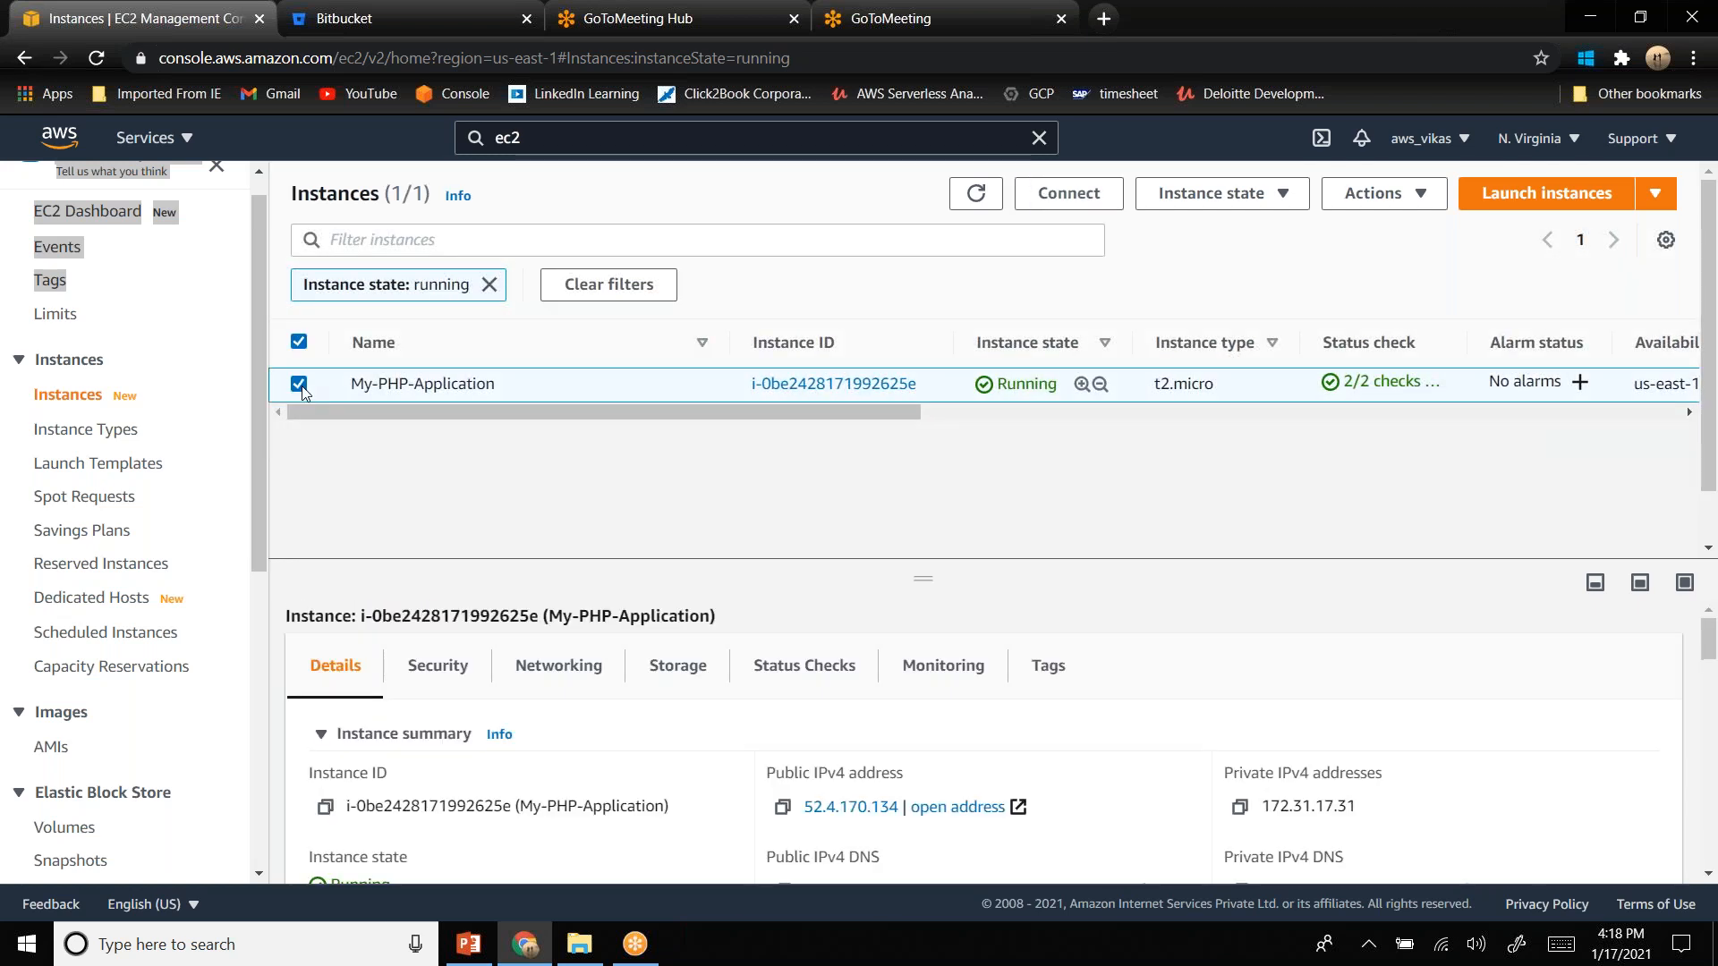
{"action": "left_click", "coordinate": [1070, 194]}
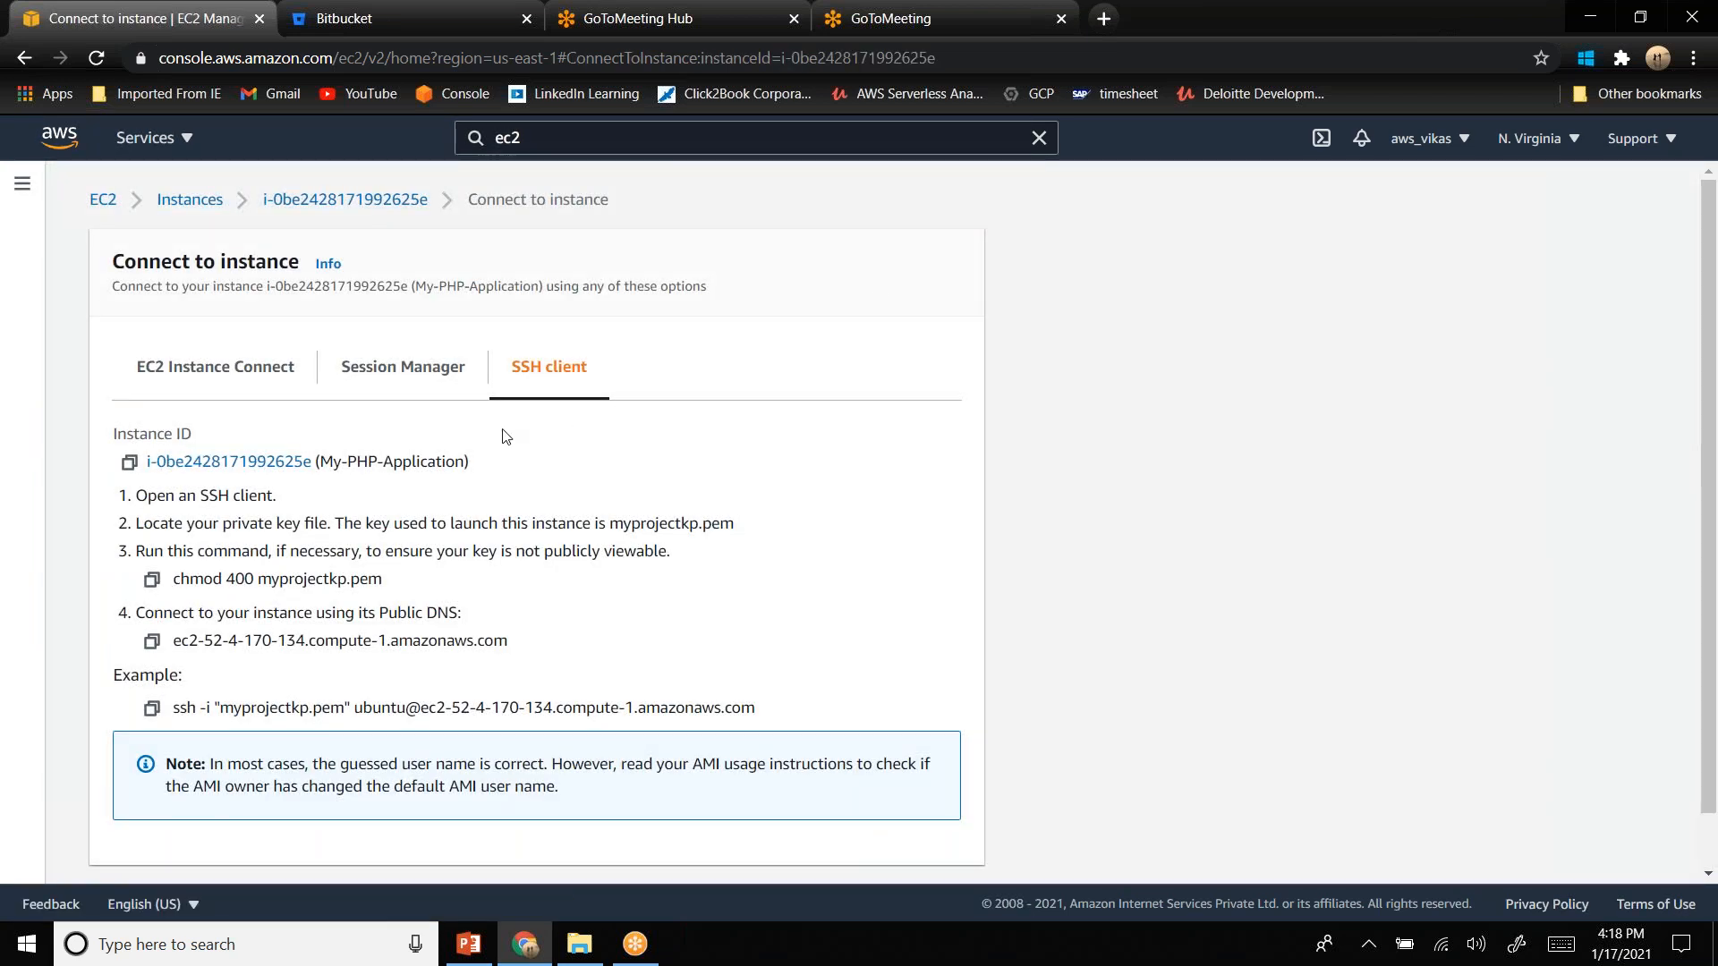
{"action": "left_click", "coordinate": [244, 382]}
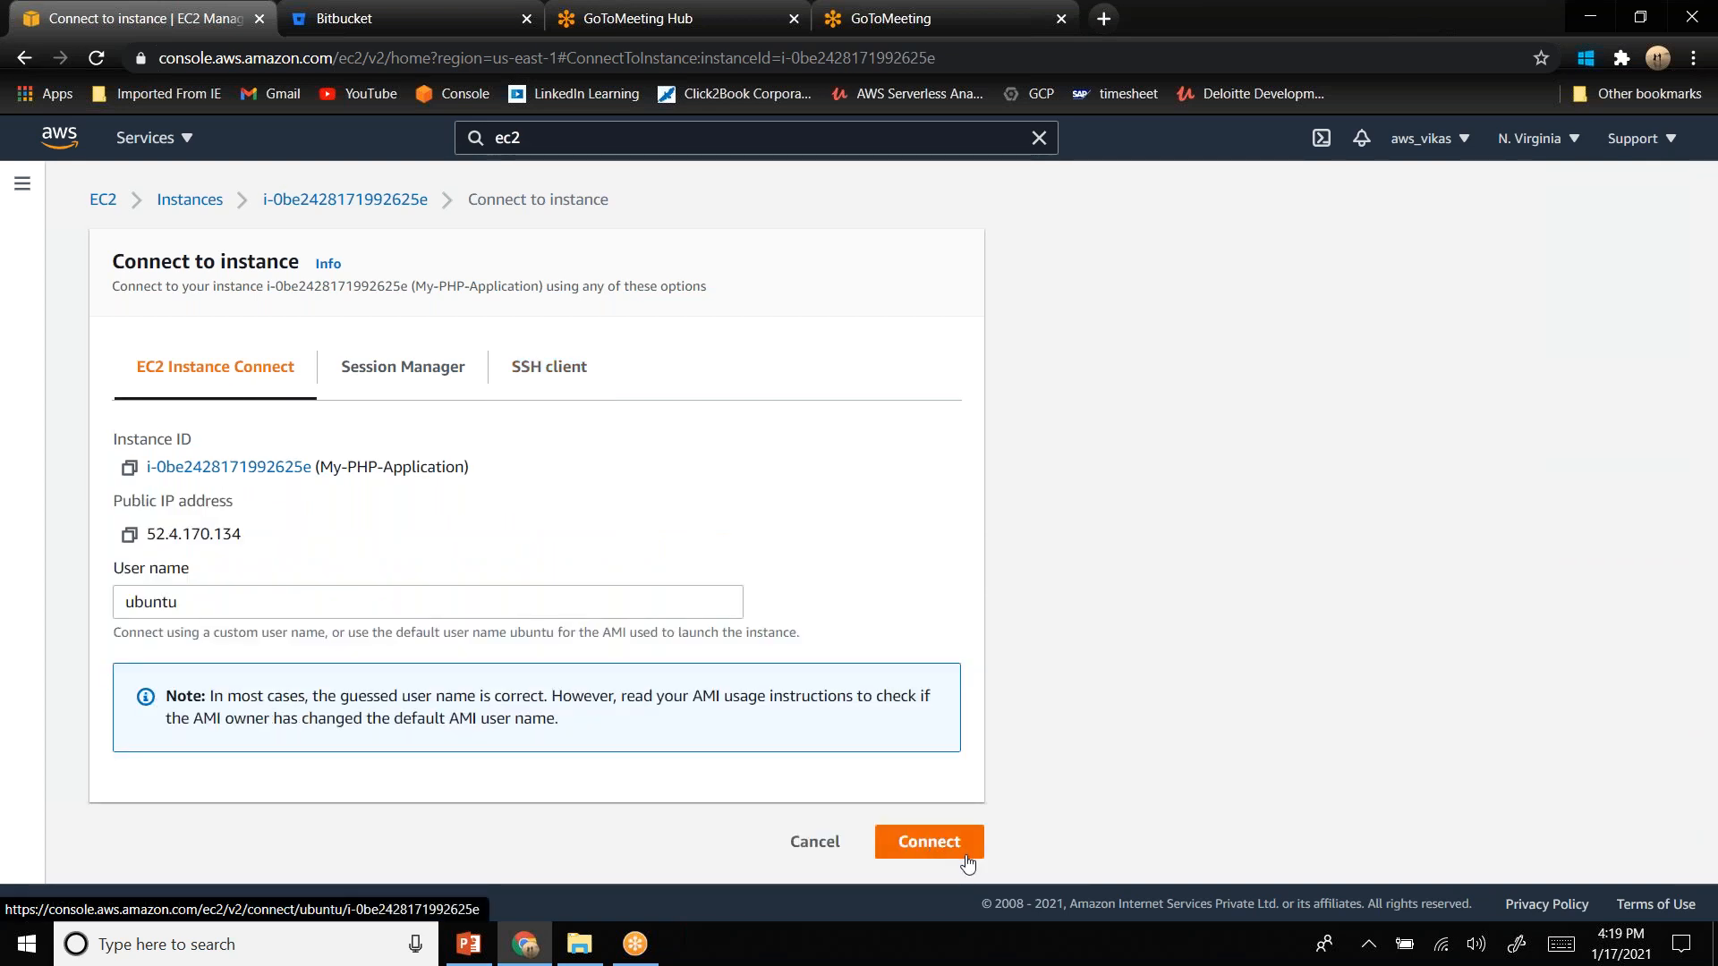
{"action": "left_click", "coordinate": [146, 609]}
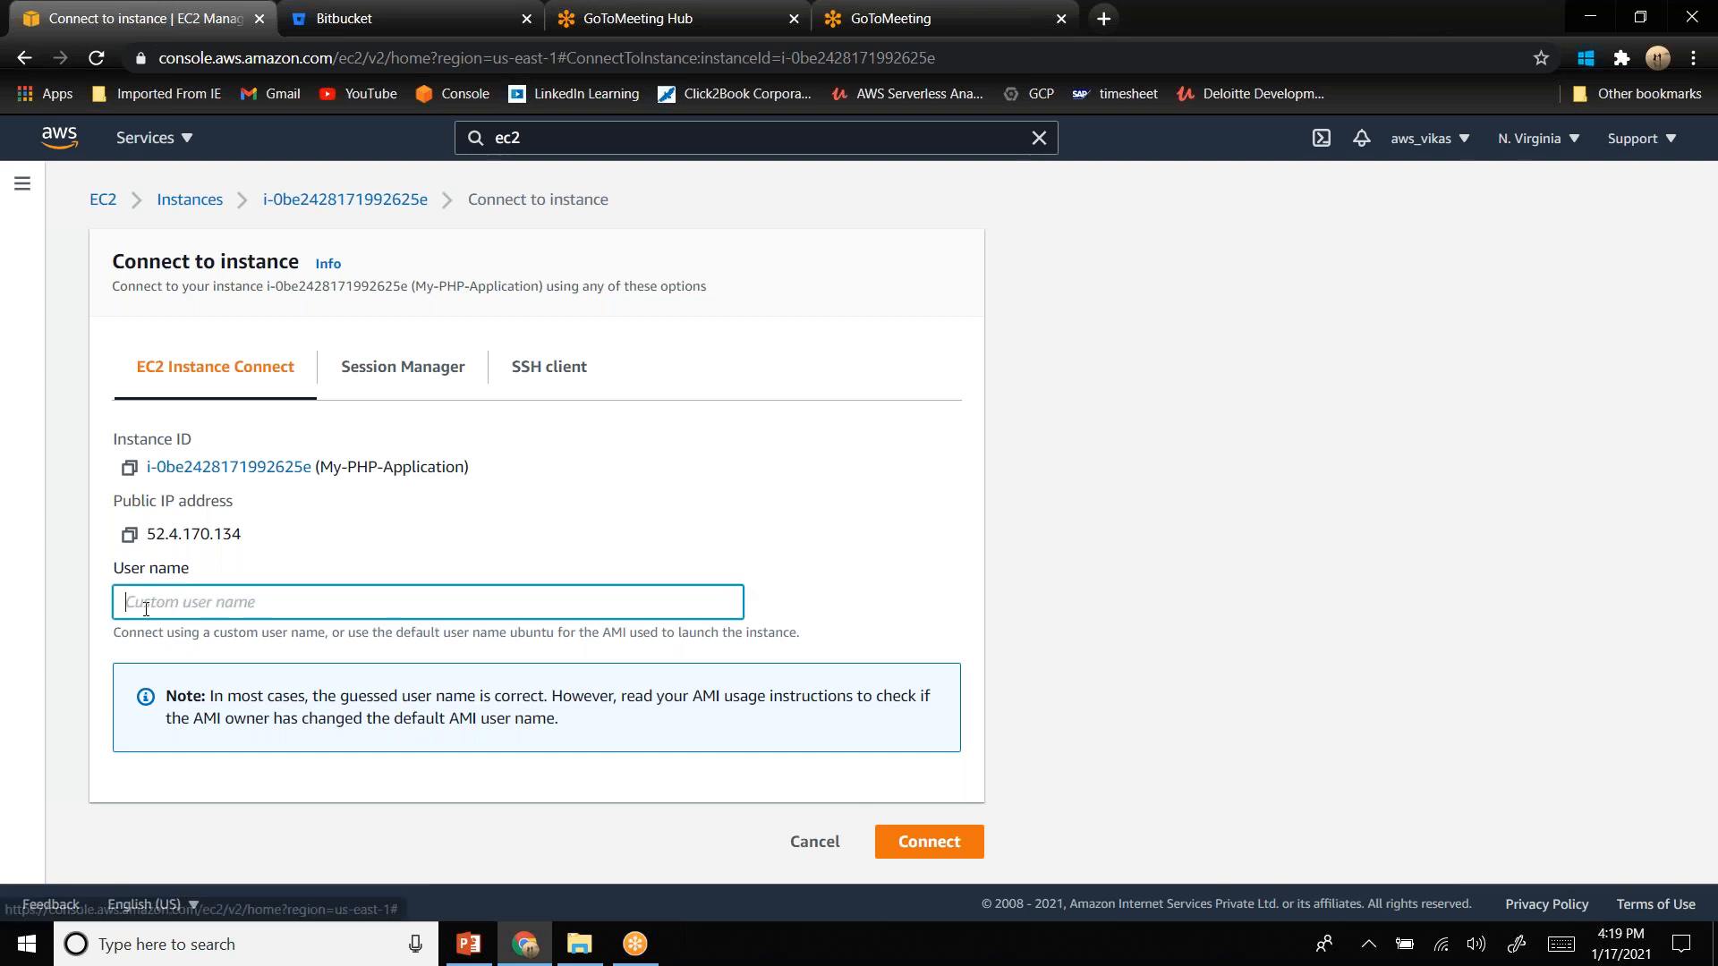
{"action": "left_click", "coordinate": [875, 541]}
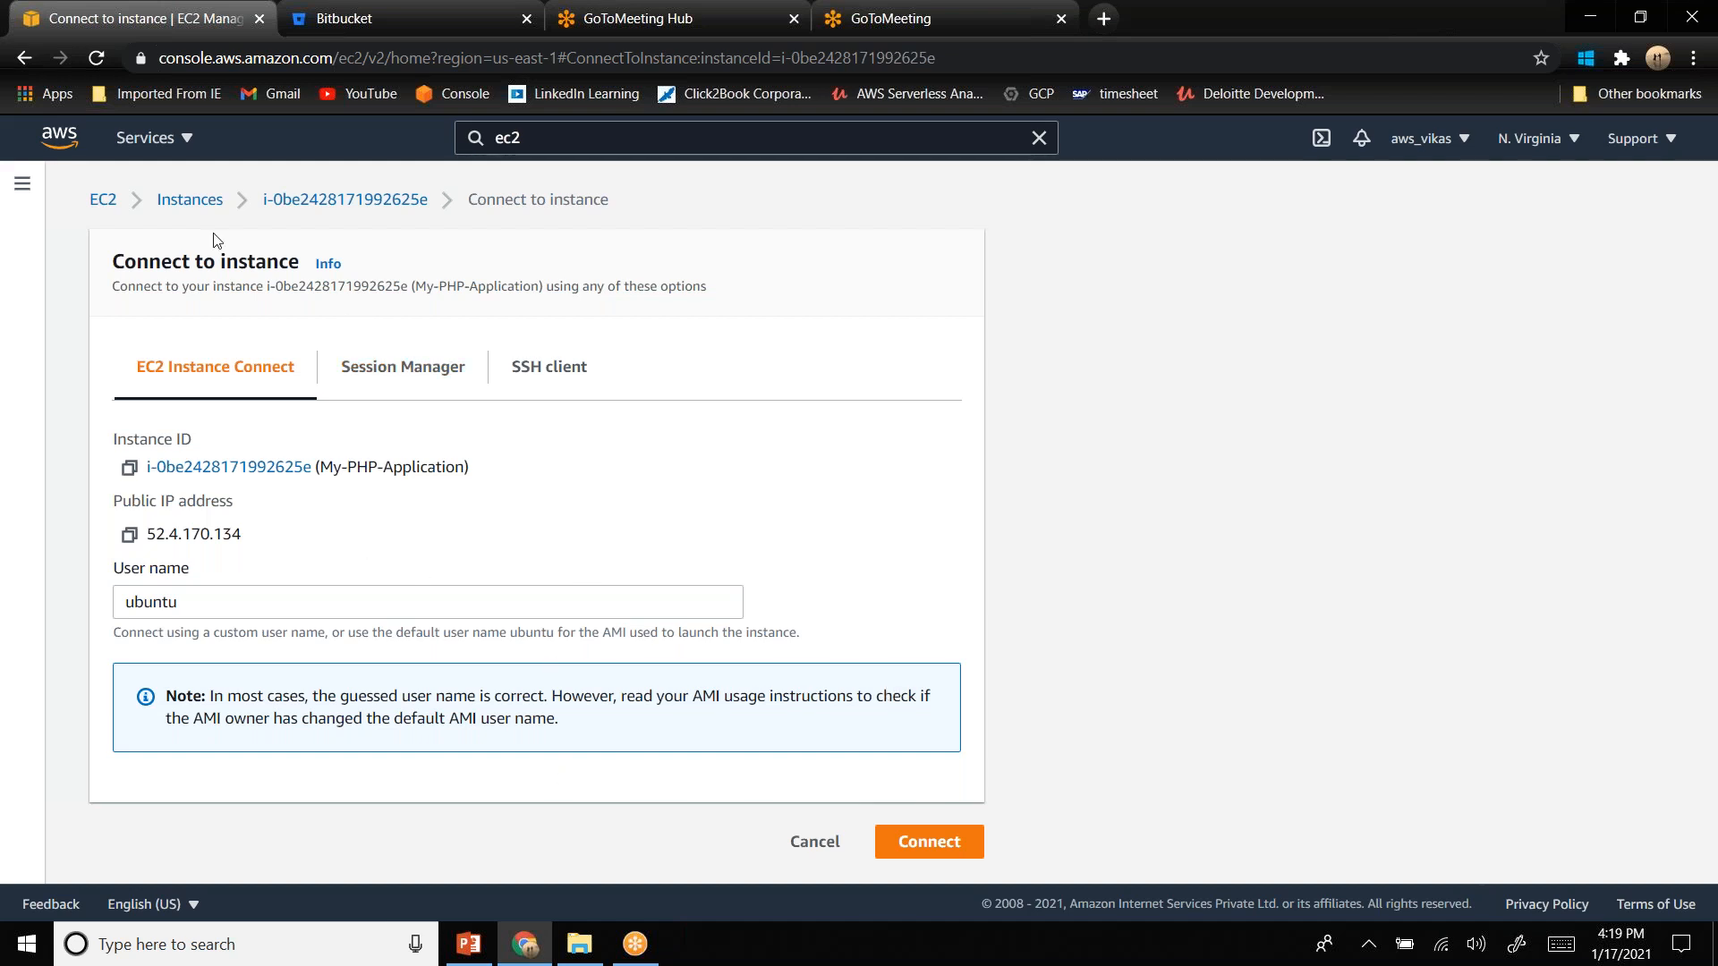
{"action": "left_click", "coordinate": [315, 200]}
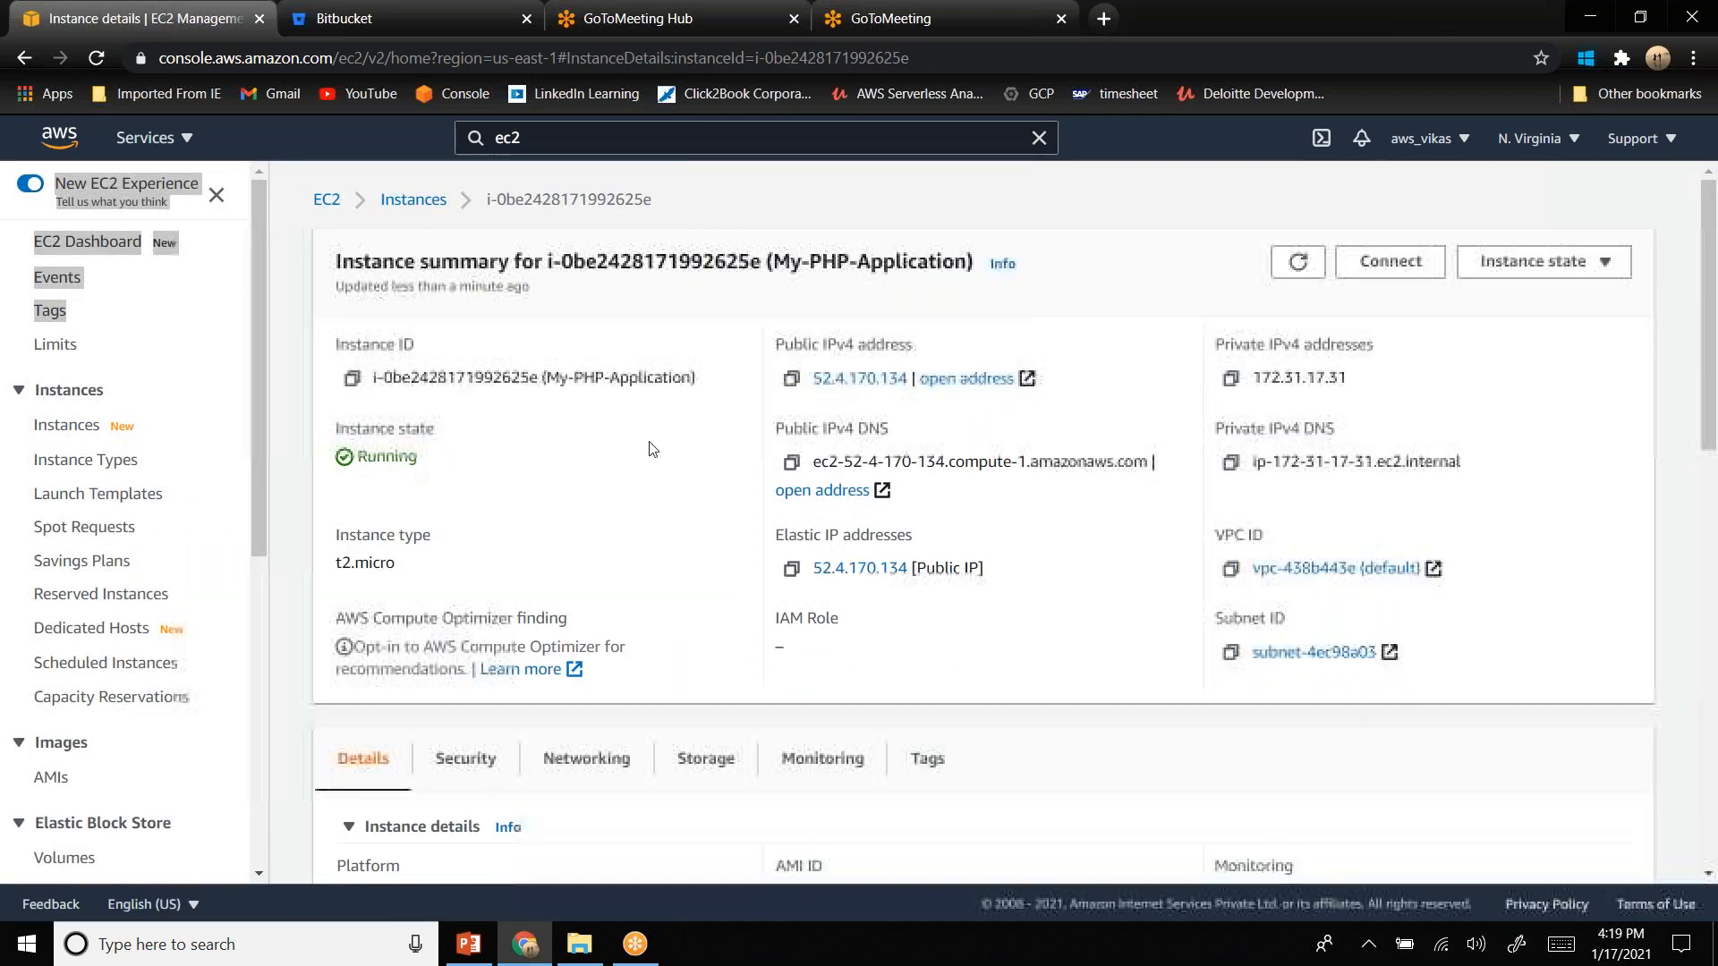
- Start PuTTY and set the host name to ubuntu@ followed by My-PHP-Application's public IPv4 DNS, copied from its instance summary in the browser
{"action": "left_click", "coordinate": [301, 963]}
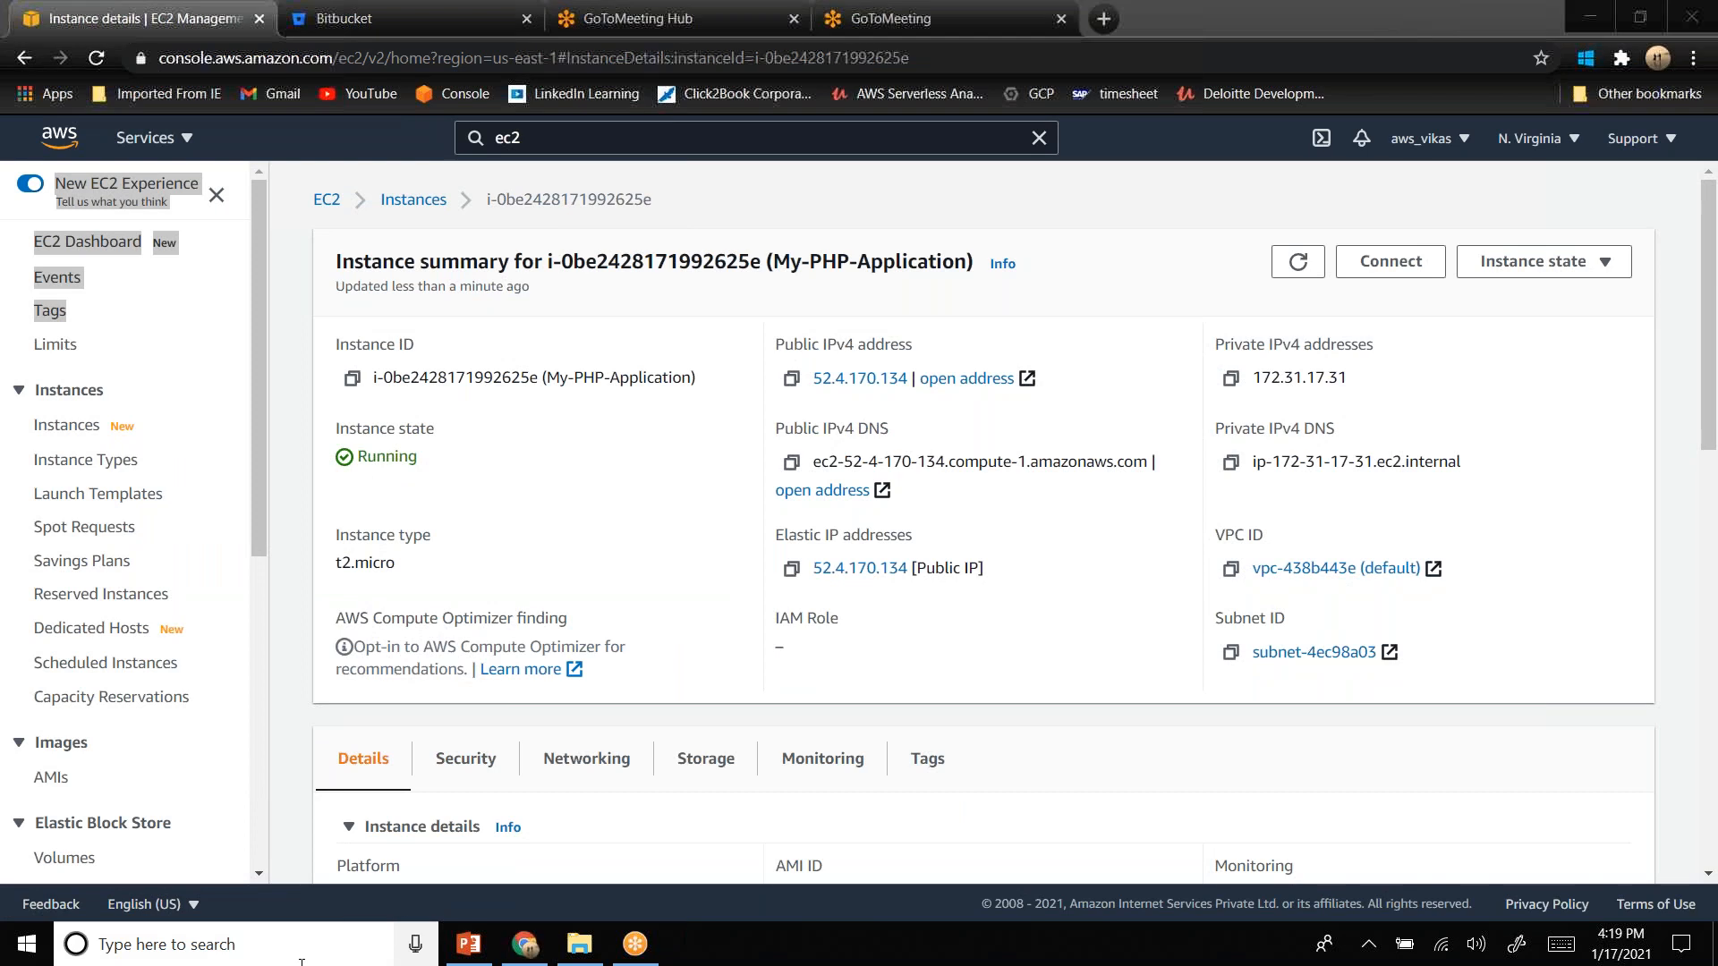
{"action": "type", "text": "pu"}
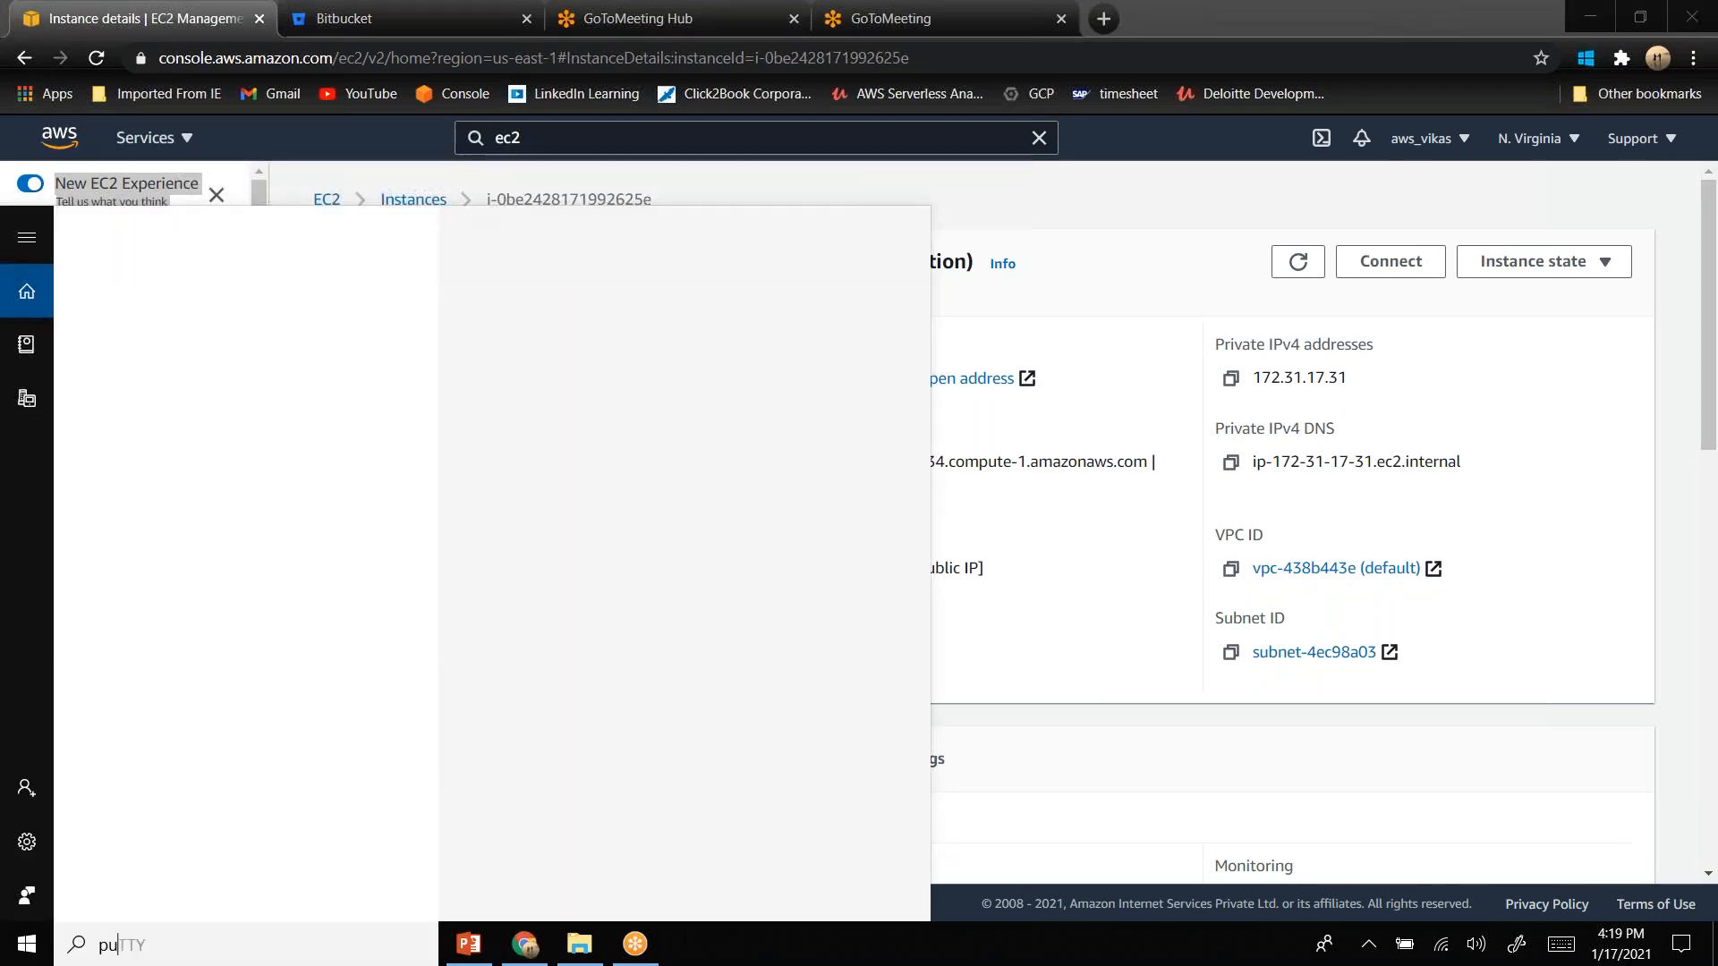
{"action": "type", "text": "tty"}
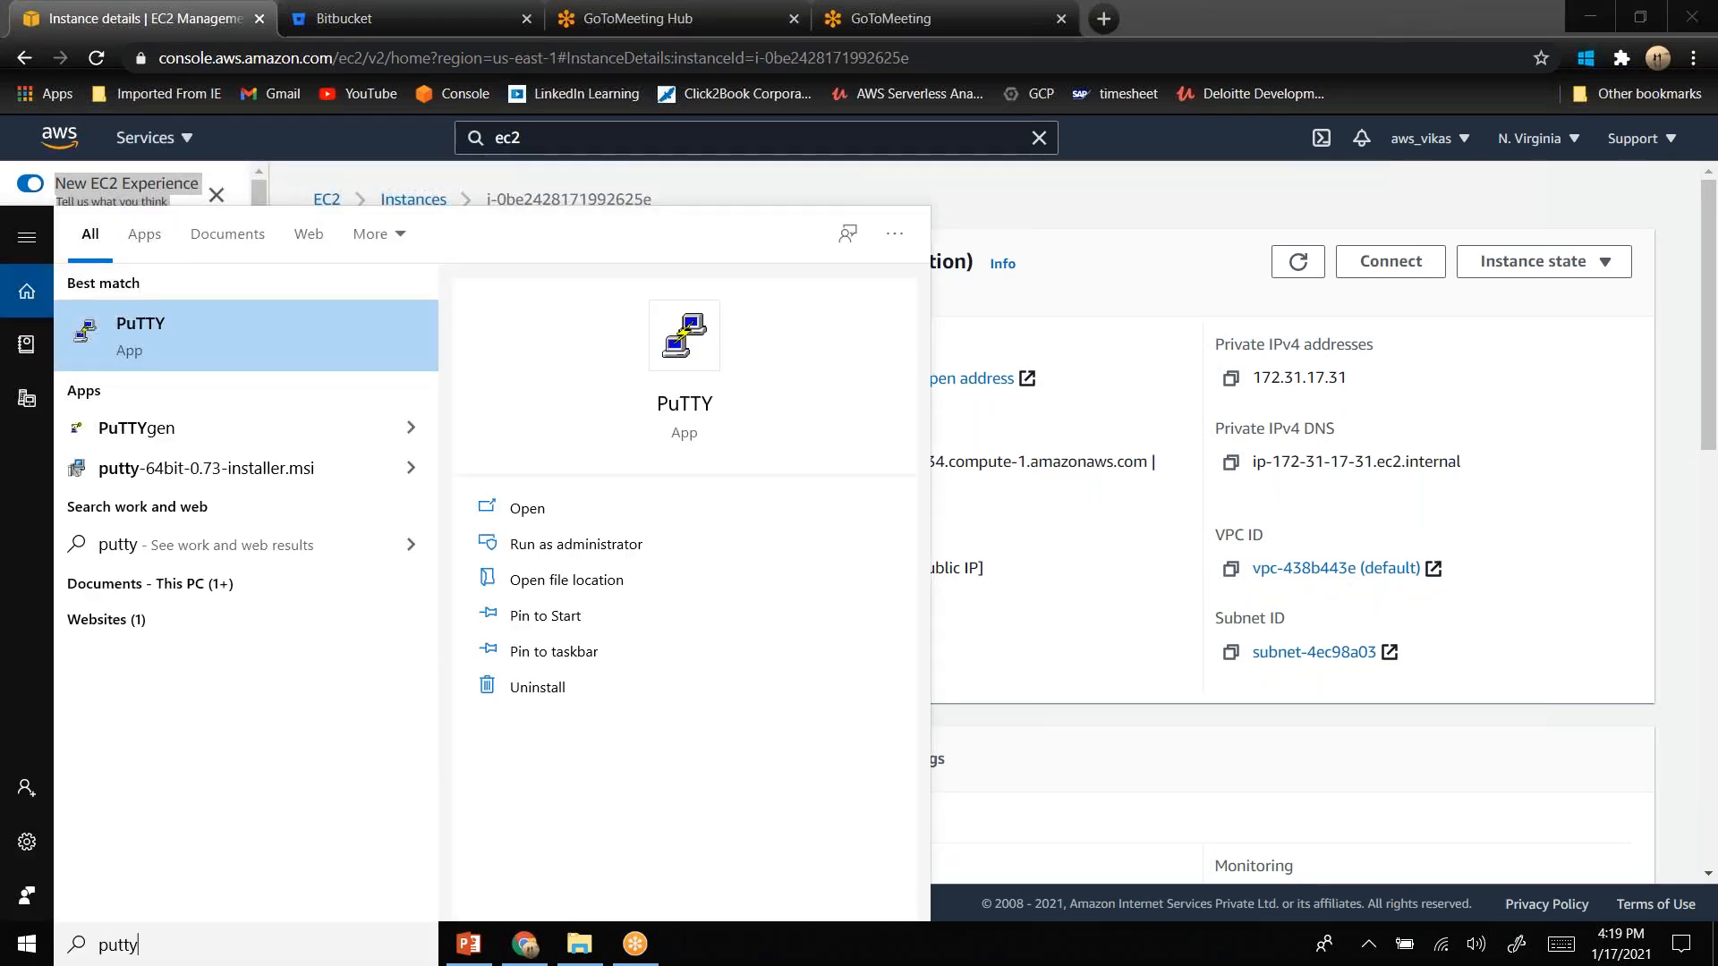
{"action": "key", "text": "Return"}
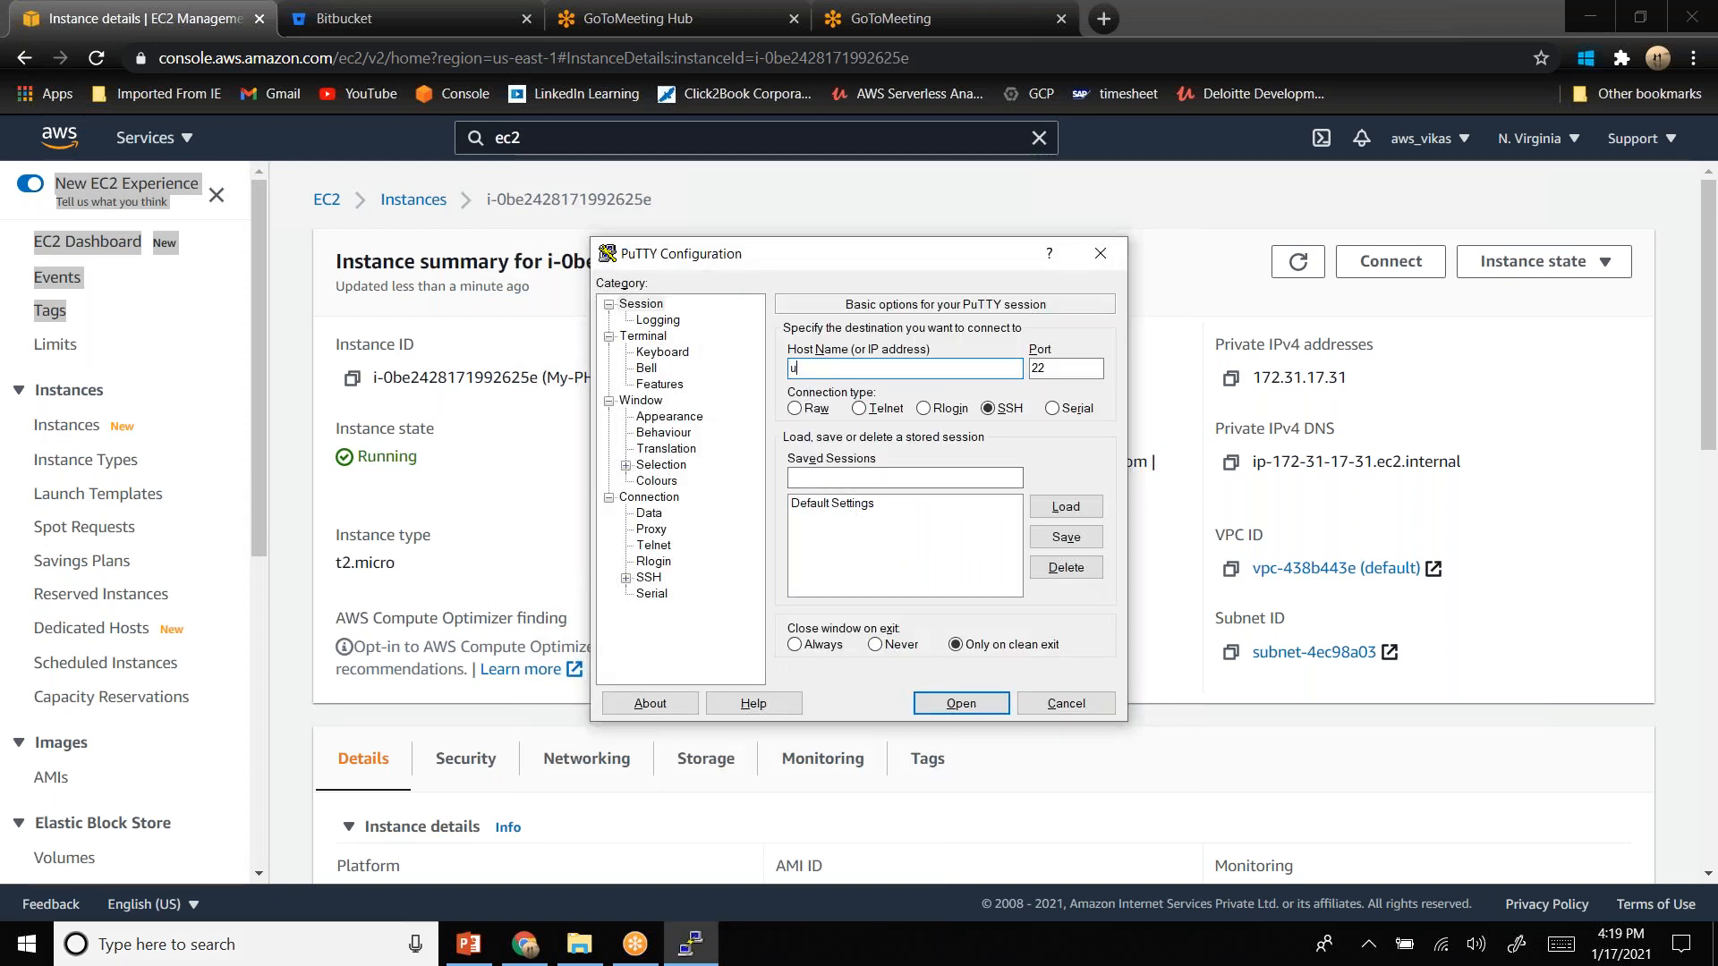
{"action": "type", "text": "ubuntu@"}
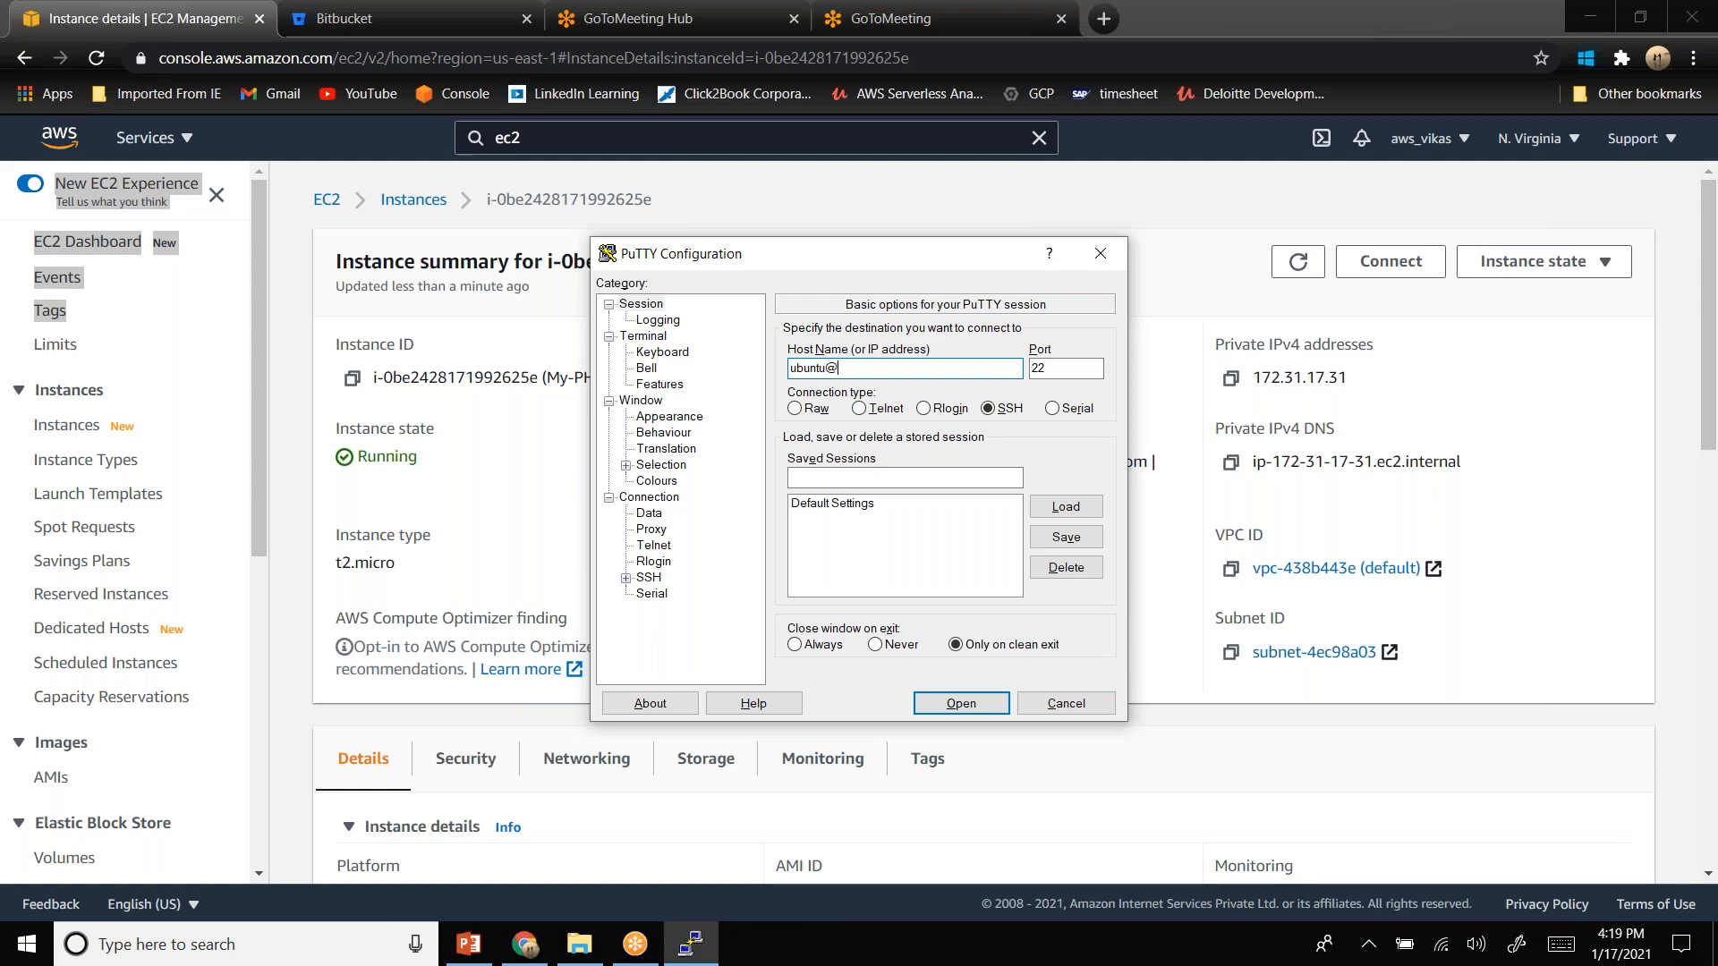
{"action": "left_click", "coordinate": [1155, 701]}
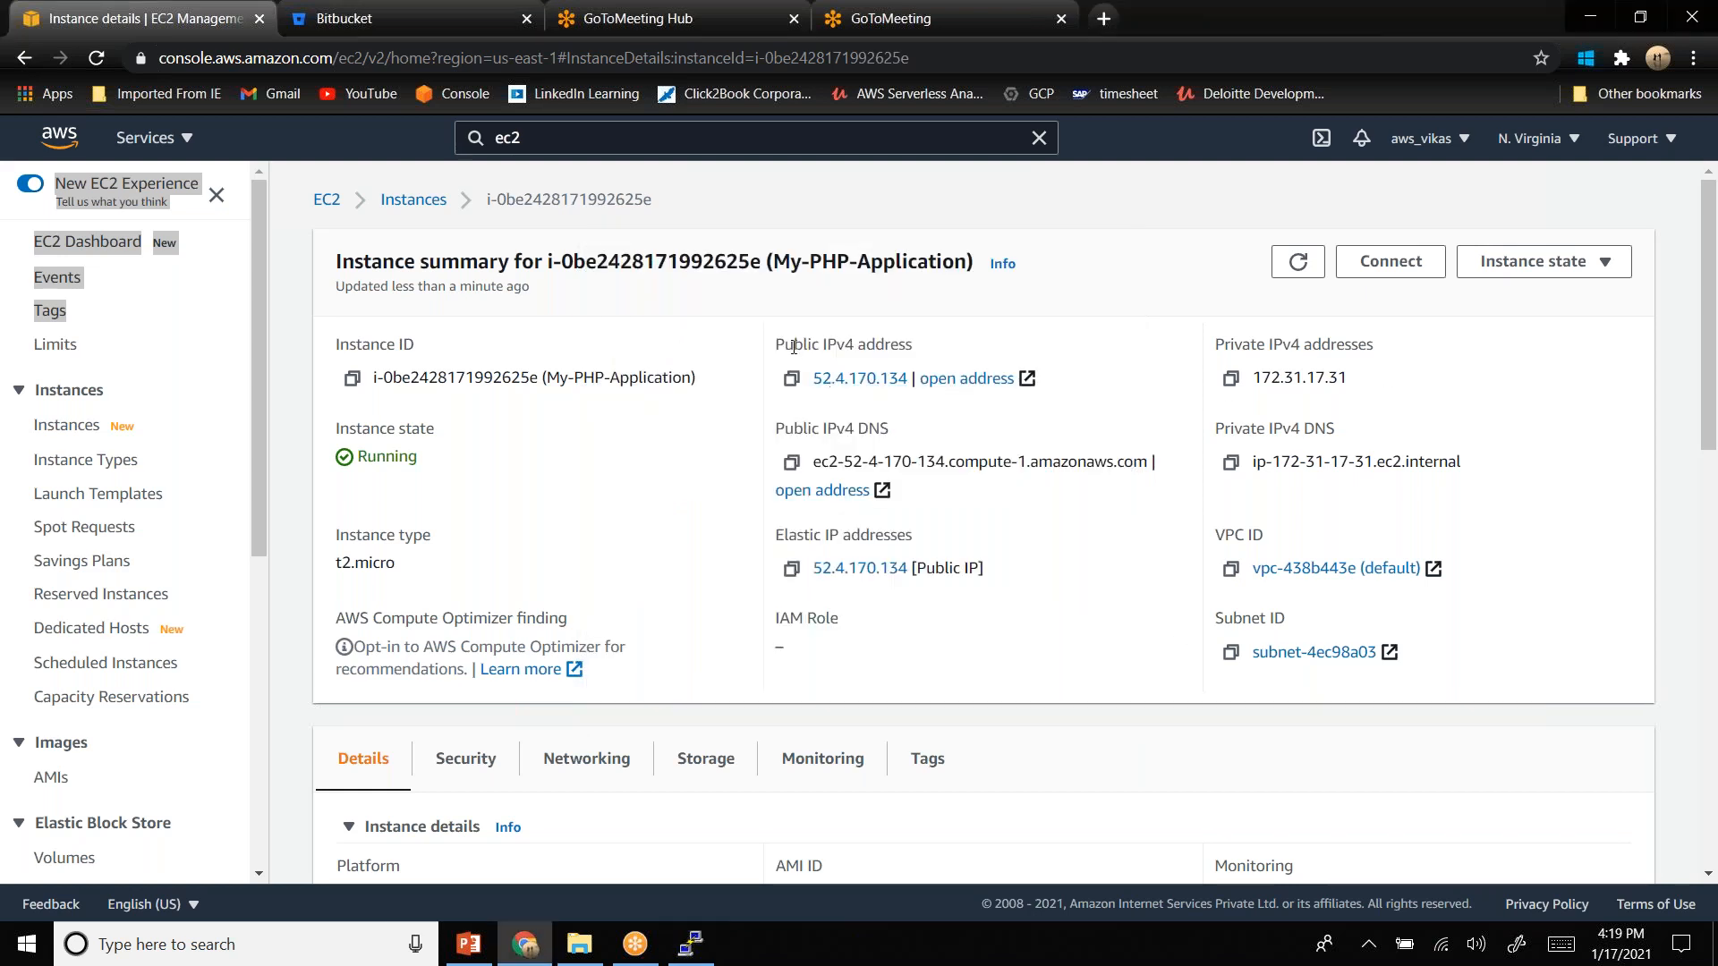
{"action": "left_click", "coordinate": [793, 464]}
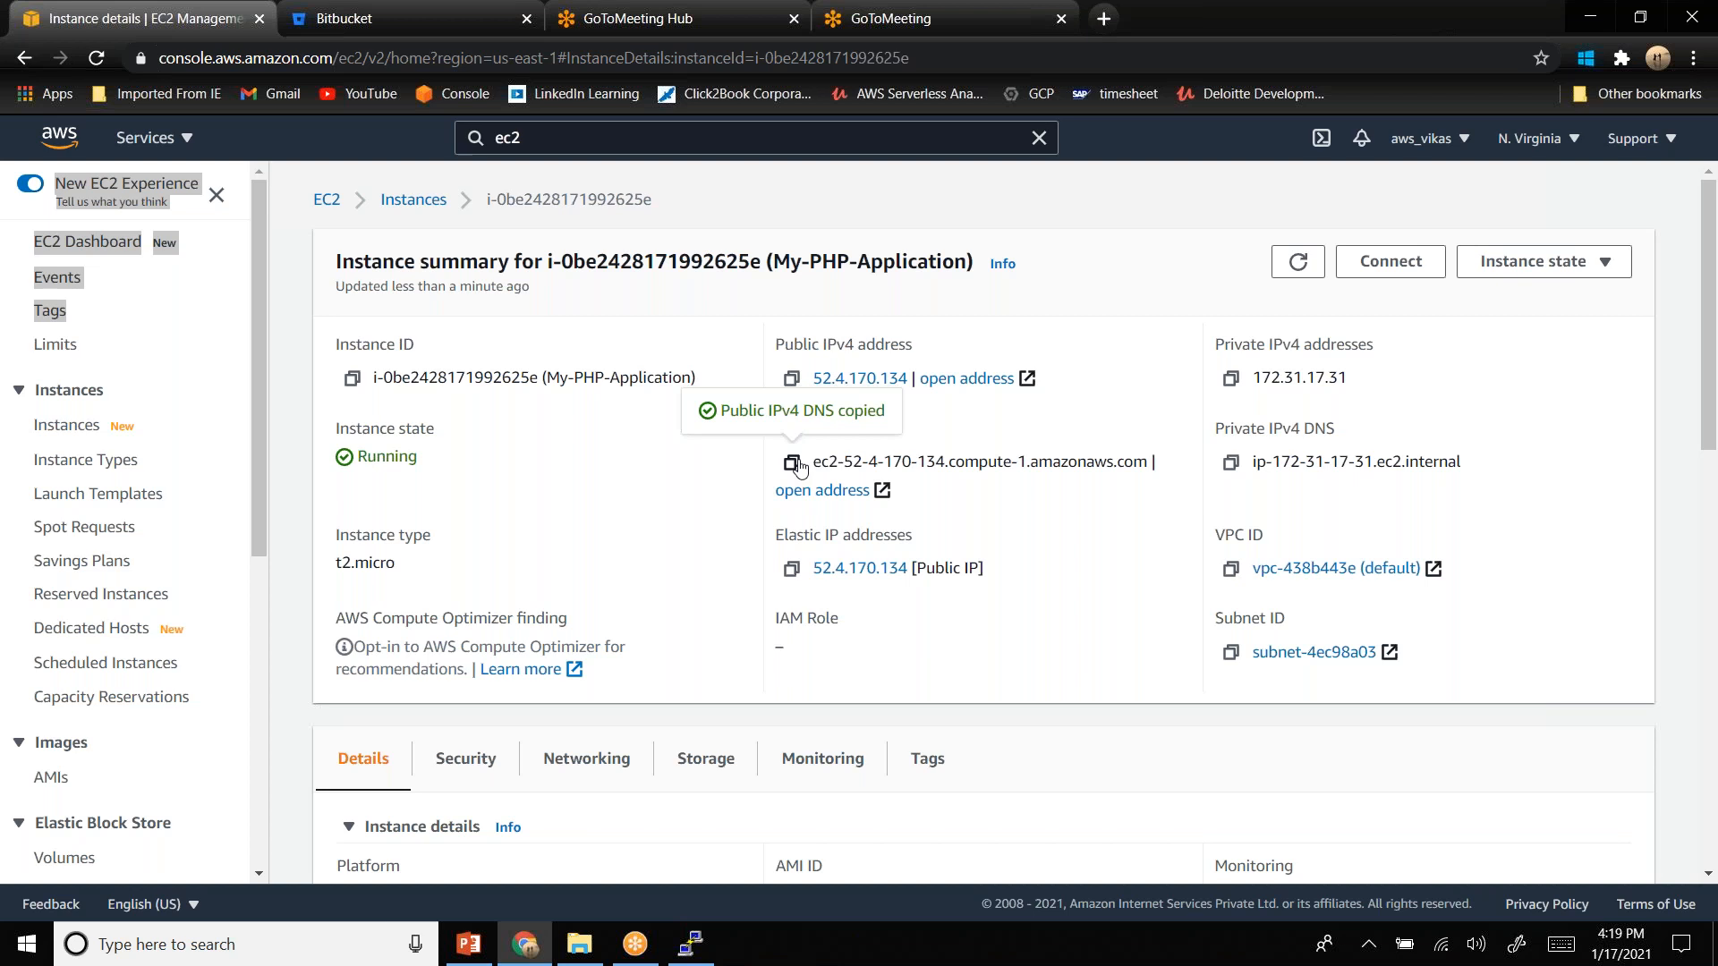
{"action": "key", "text": "alt+Tab"}
{"action": "key", "text": "ctrl+v"}
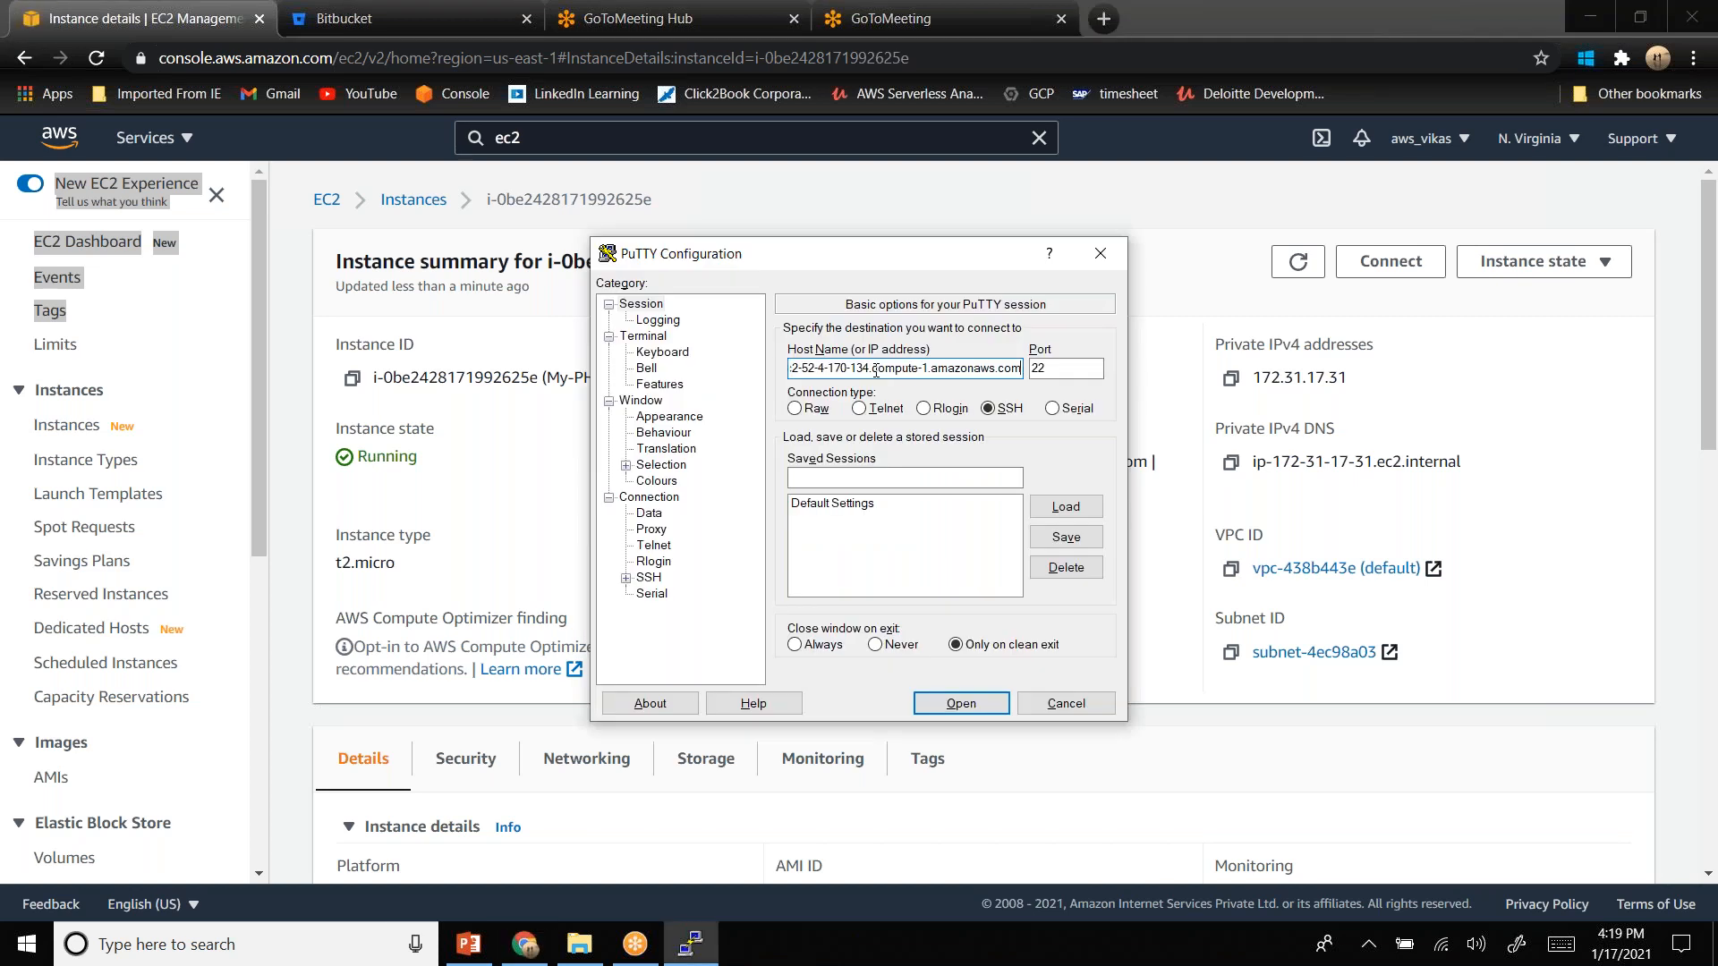
- Set the terminal window's font size to 16 in the PuTTY appearance settings
{"action": "left_click", "coordinate": [662, 418]}
{"action": "left_click", "coordinate": [1058, 463]}
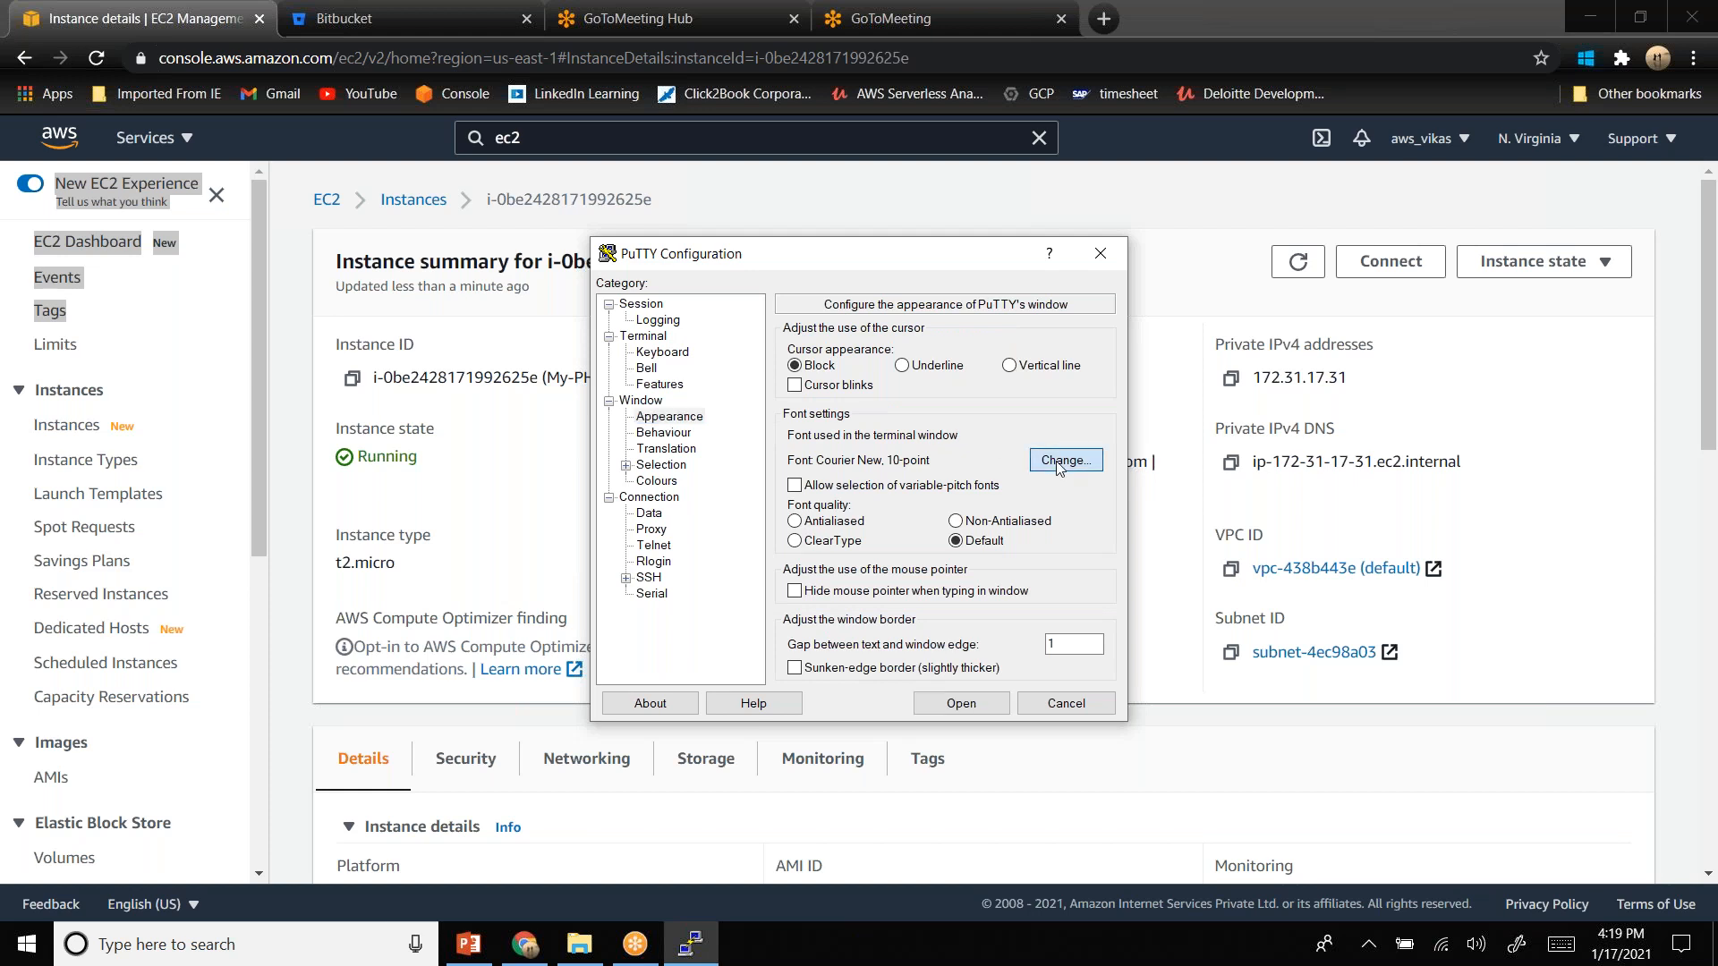
{"action": "left_click", "coordinate": [993, 530]}
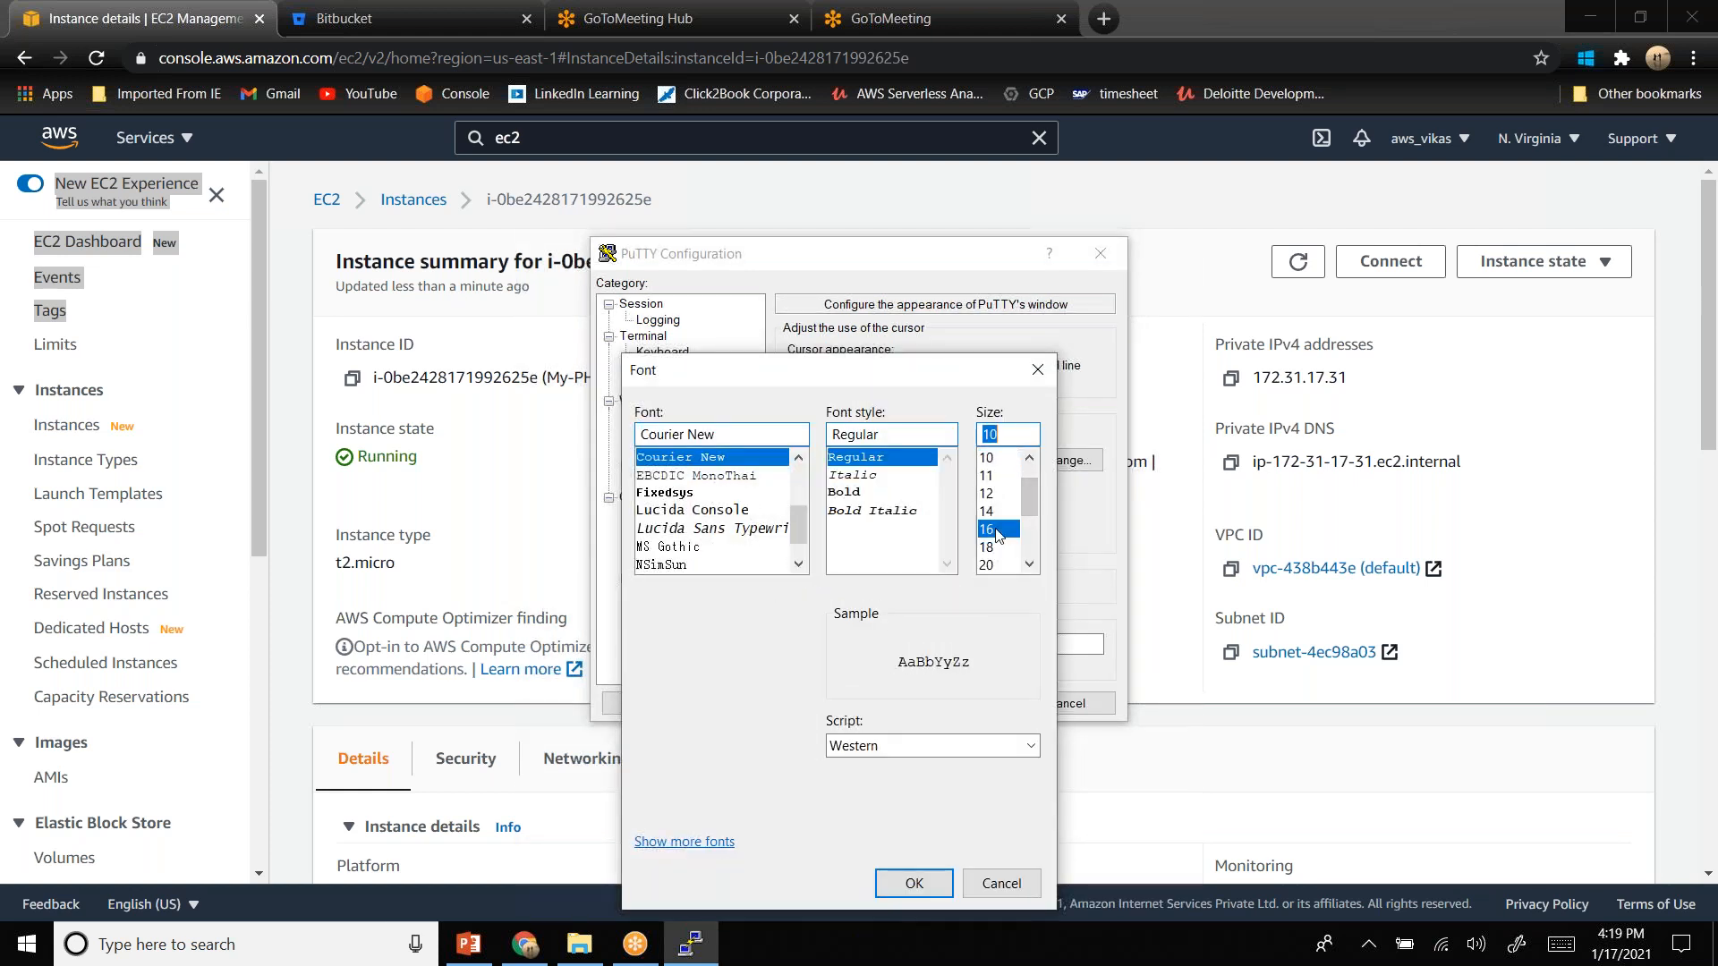
{"action": "left_click", "coordinate": [916, 885]}
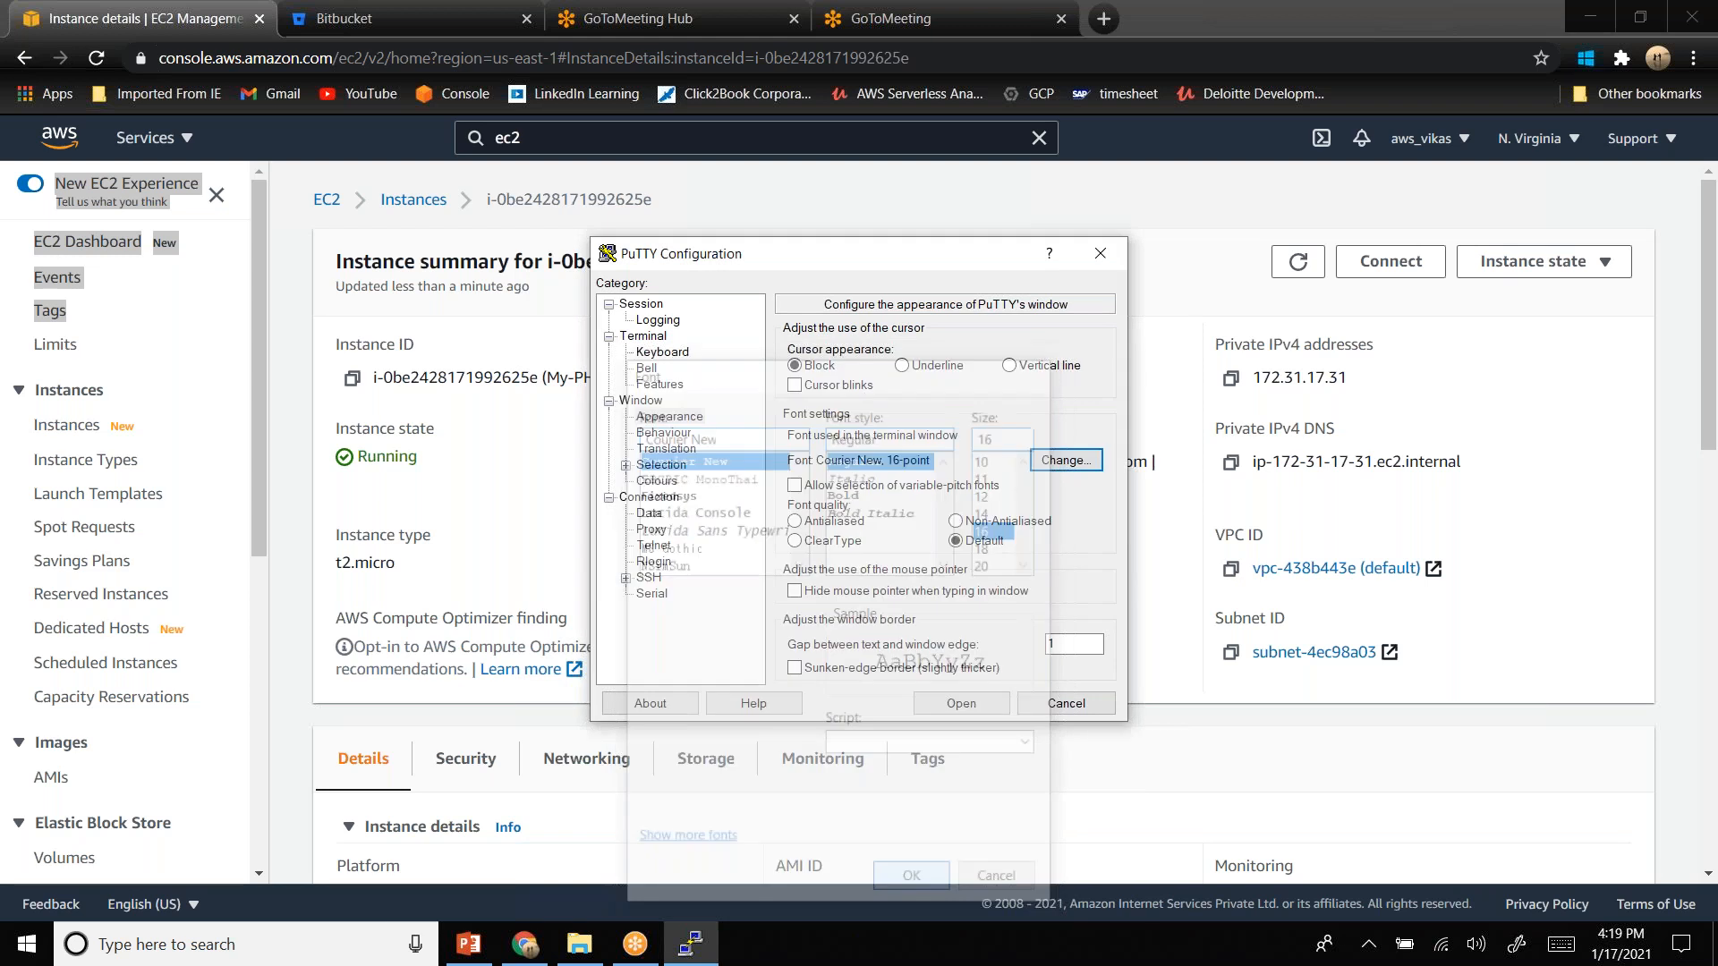
- Choose myprojectkp from the Downloads folder as the private key file for SSH authentication
{"action": "left_click", "coordinate": [626, 578]}
{"action": "left_click", "coordinate": [664, 594]}
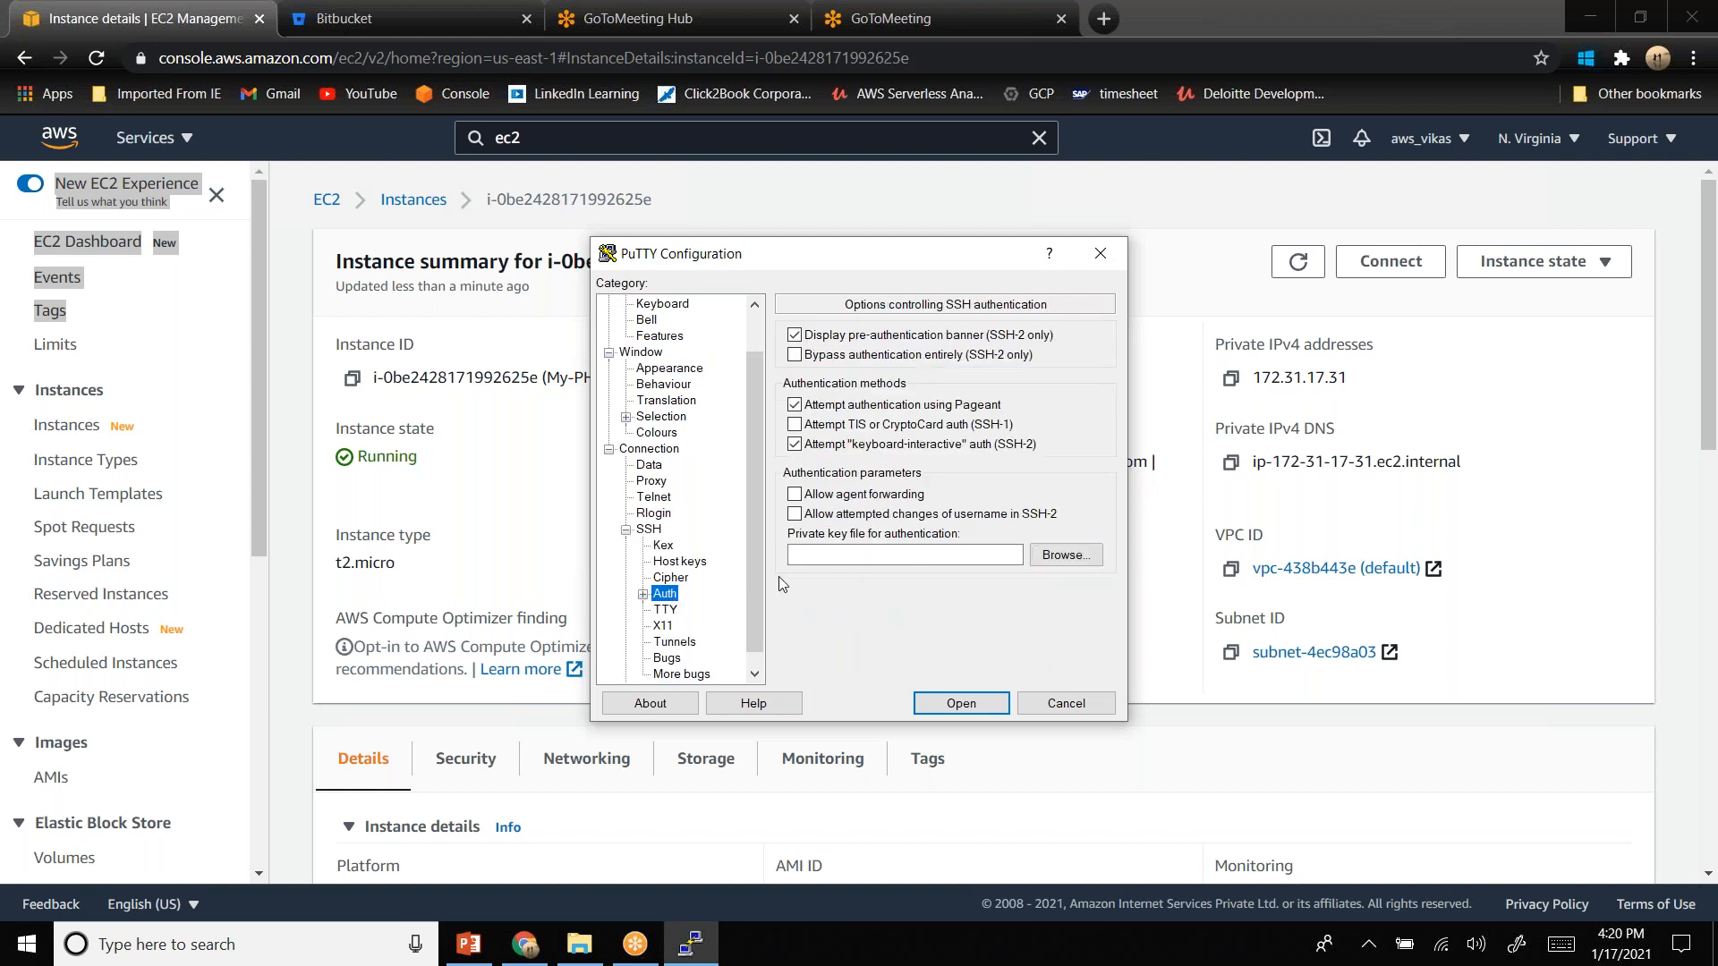
{"action": "left_click", "coordinate": [1063, 555]}
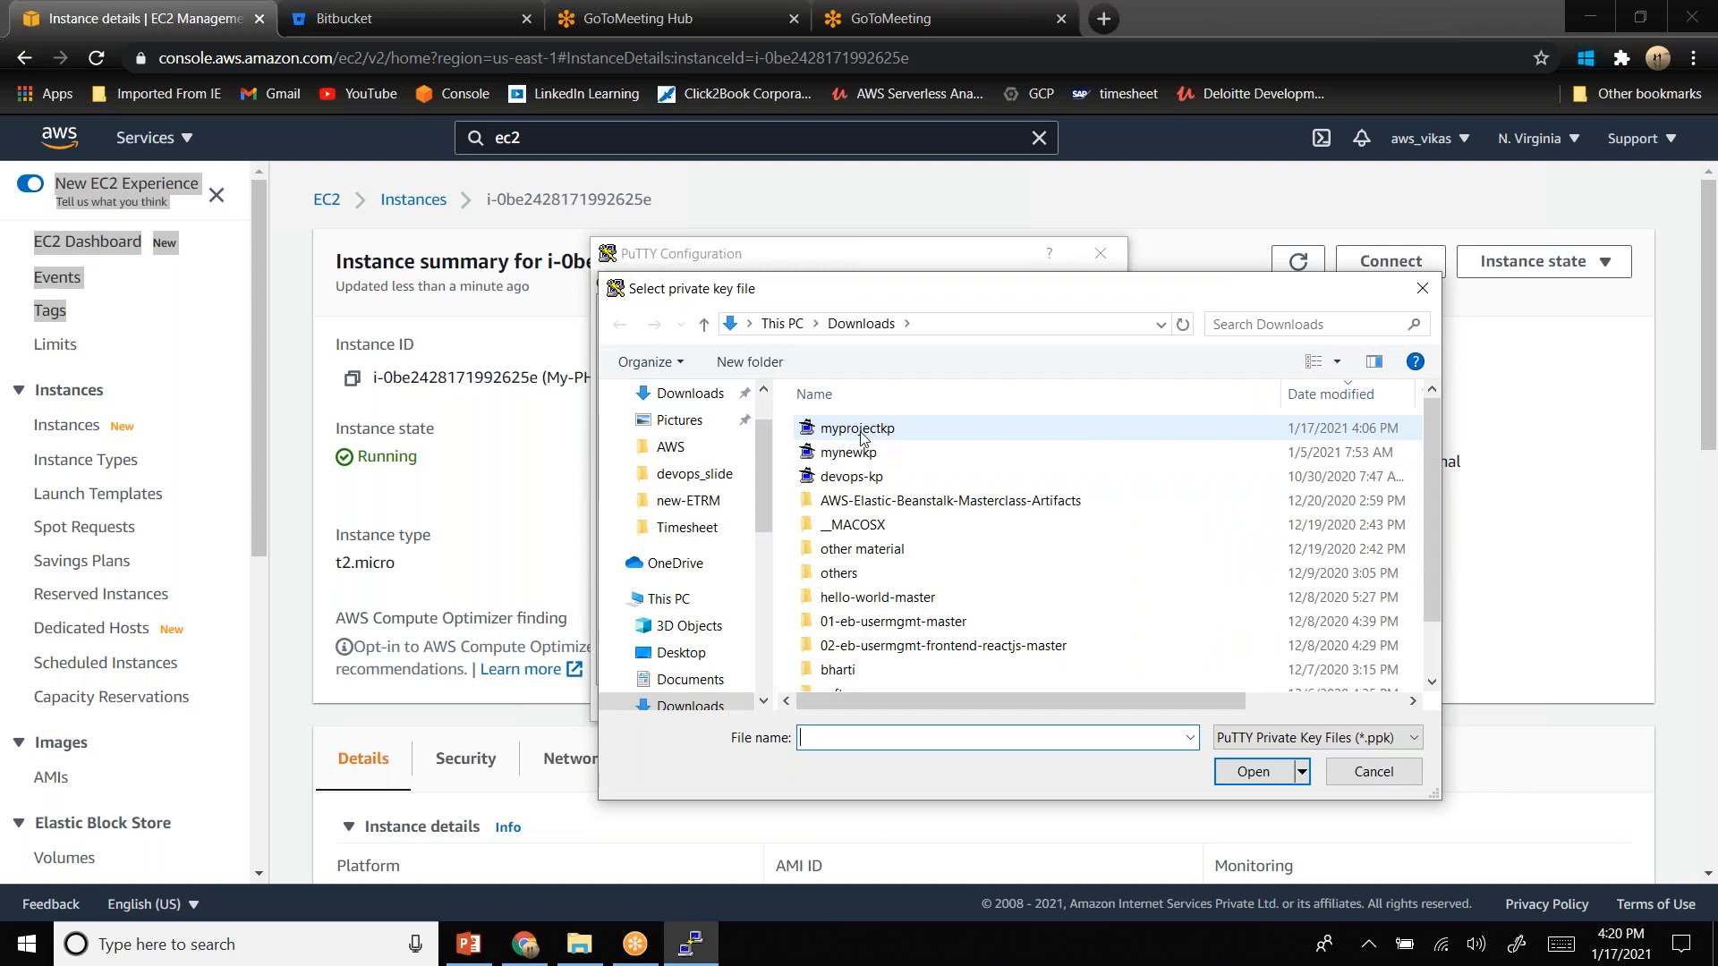
{"action": "left_click", "coordinate": [868, 439]}
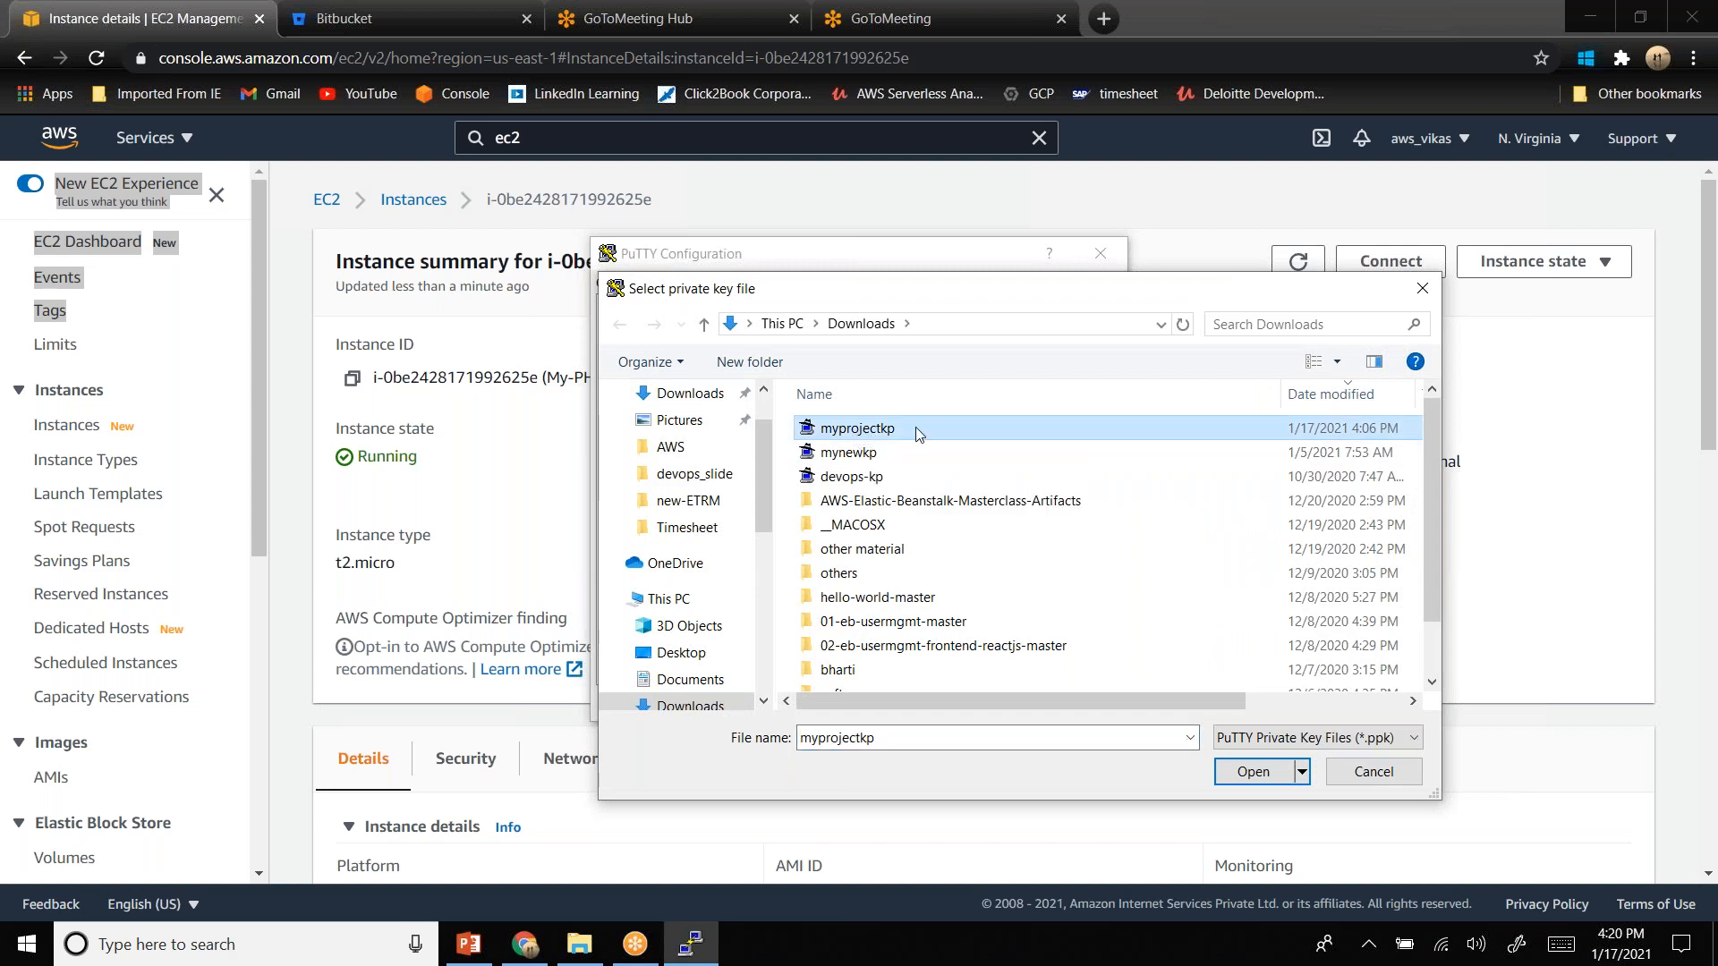
{"action": "left_click", "coordinate": [1255, 774]}
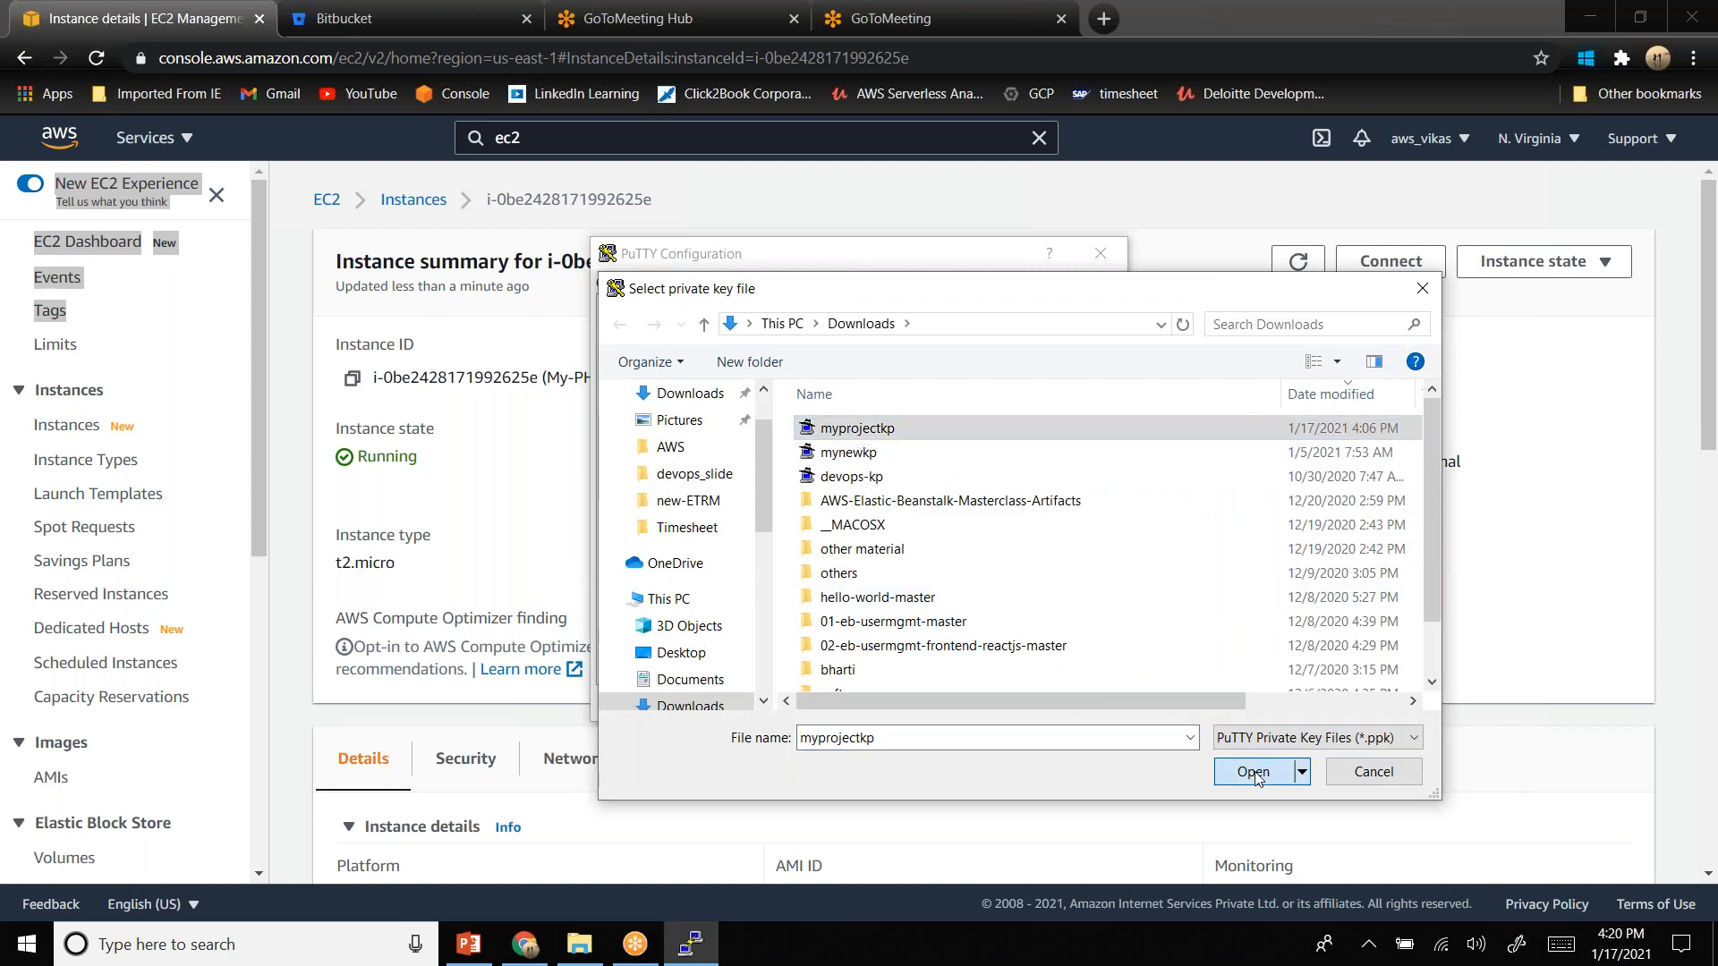
- Open the SSH session, trust and cache the server's host key, and maximize the terminal window
{"action": "left_click", "coordinate": [973, 703]}
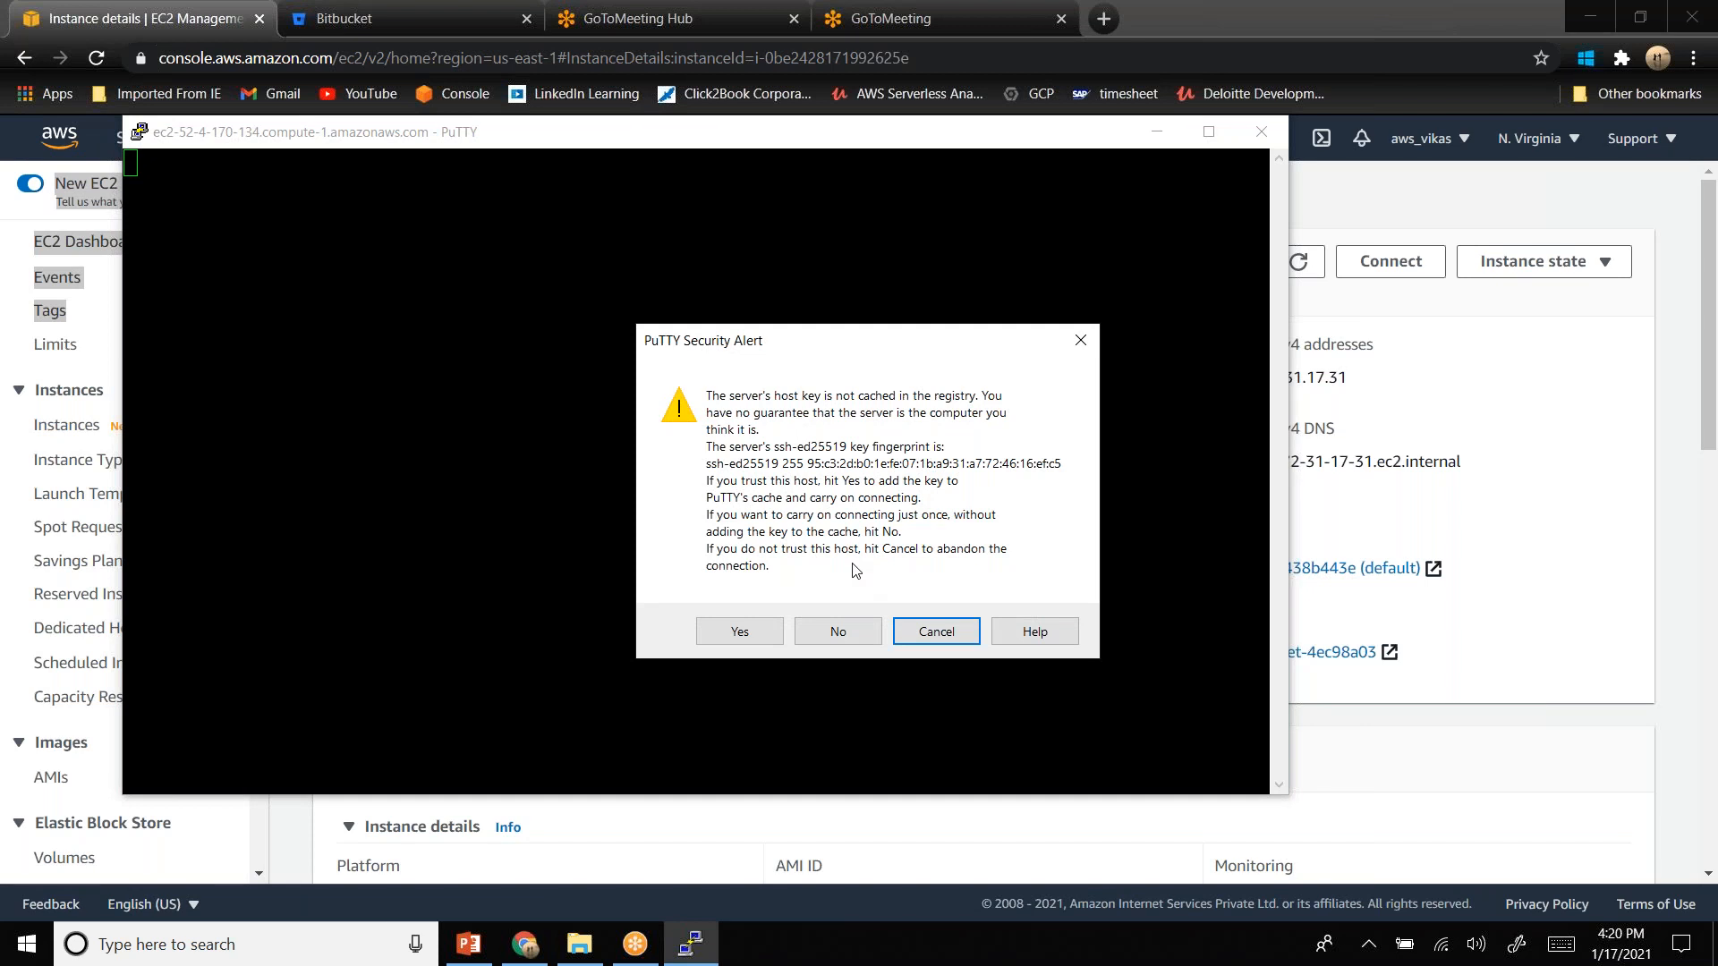
{"action": "left_click", "coordinate": [732, 632]}
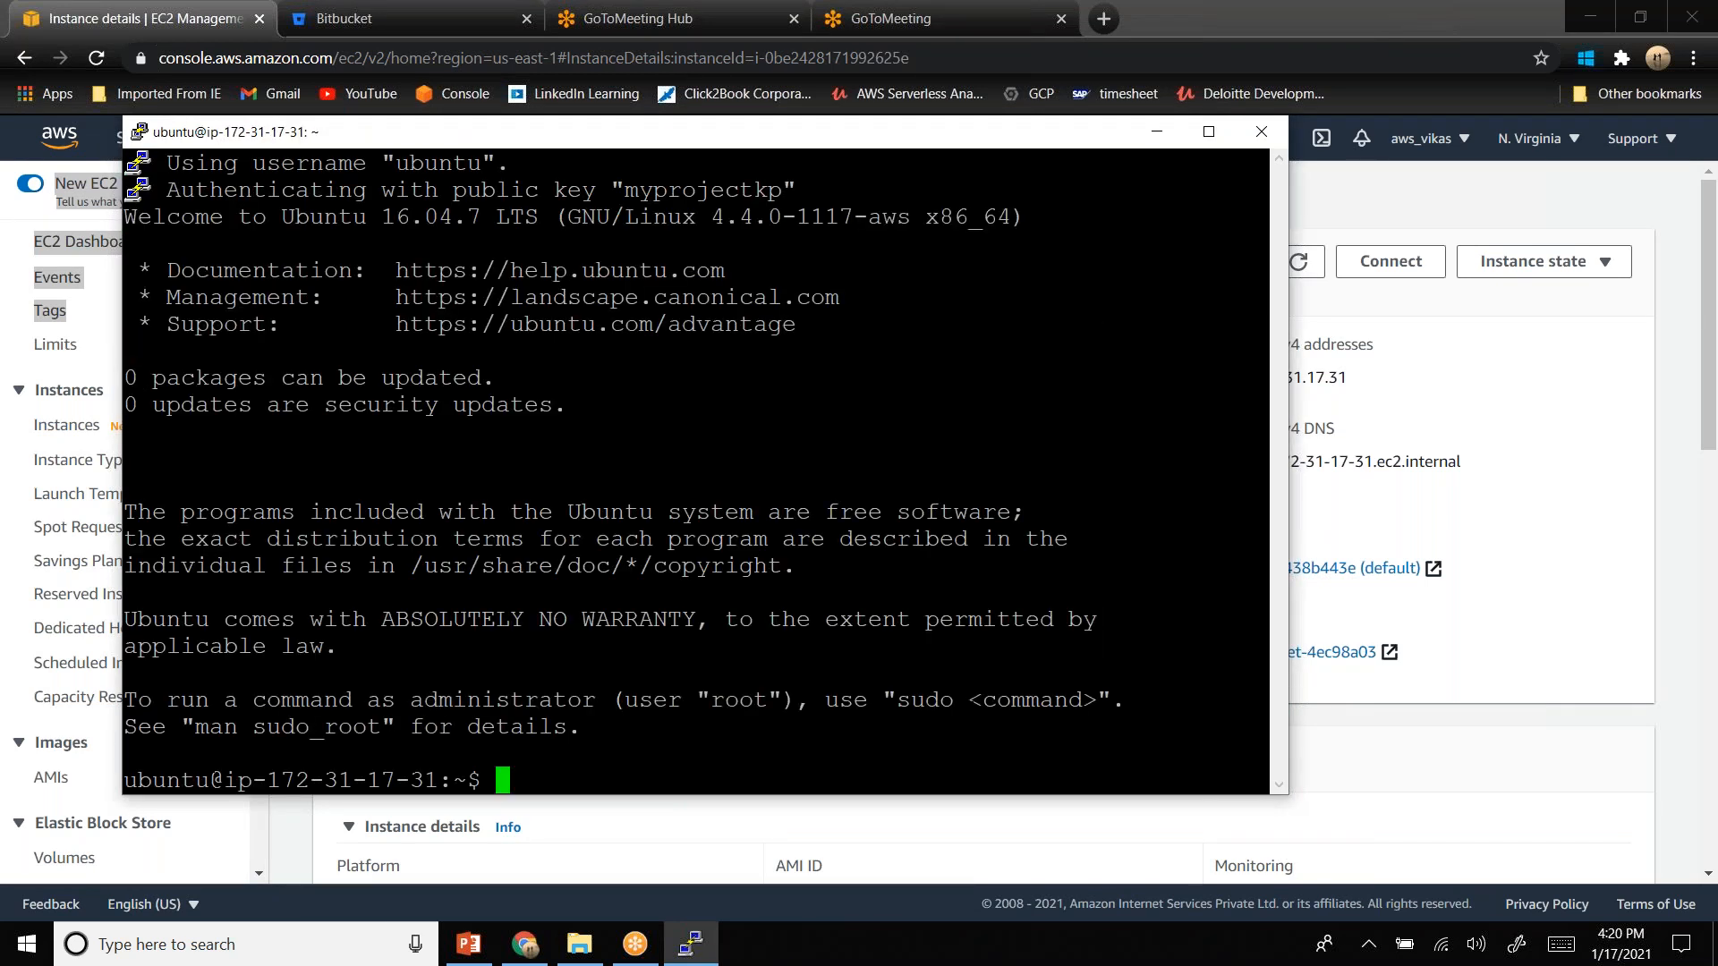
{"action": "double_click", "coordinate": [794, 134]}
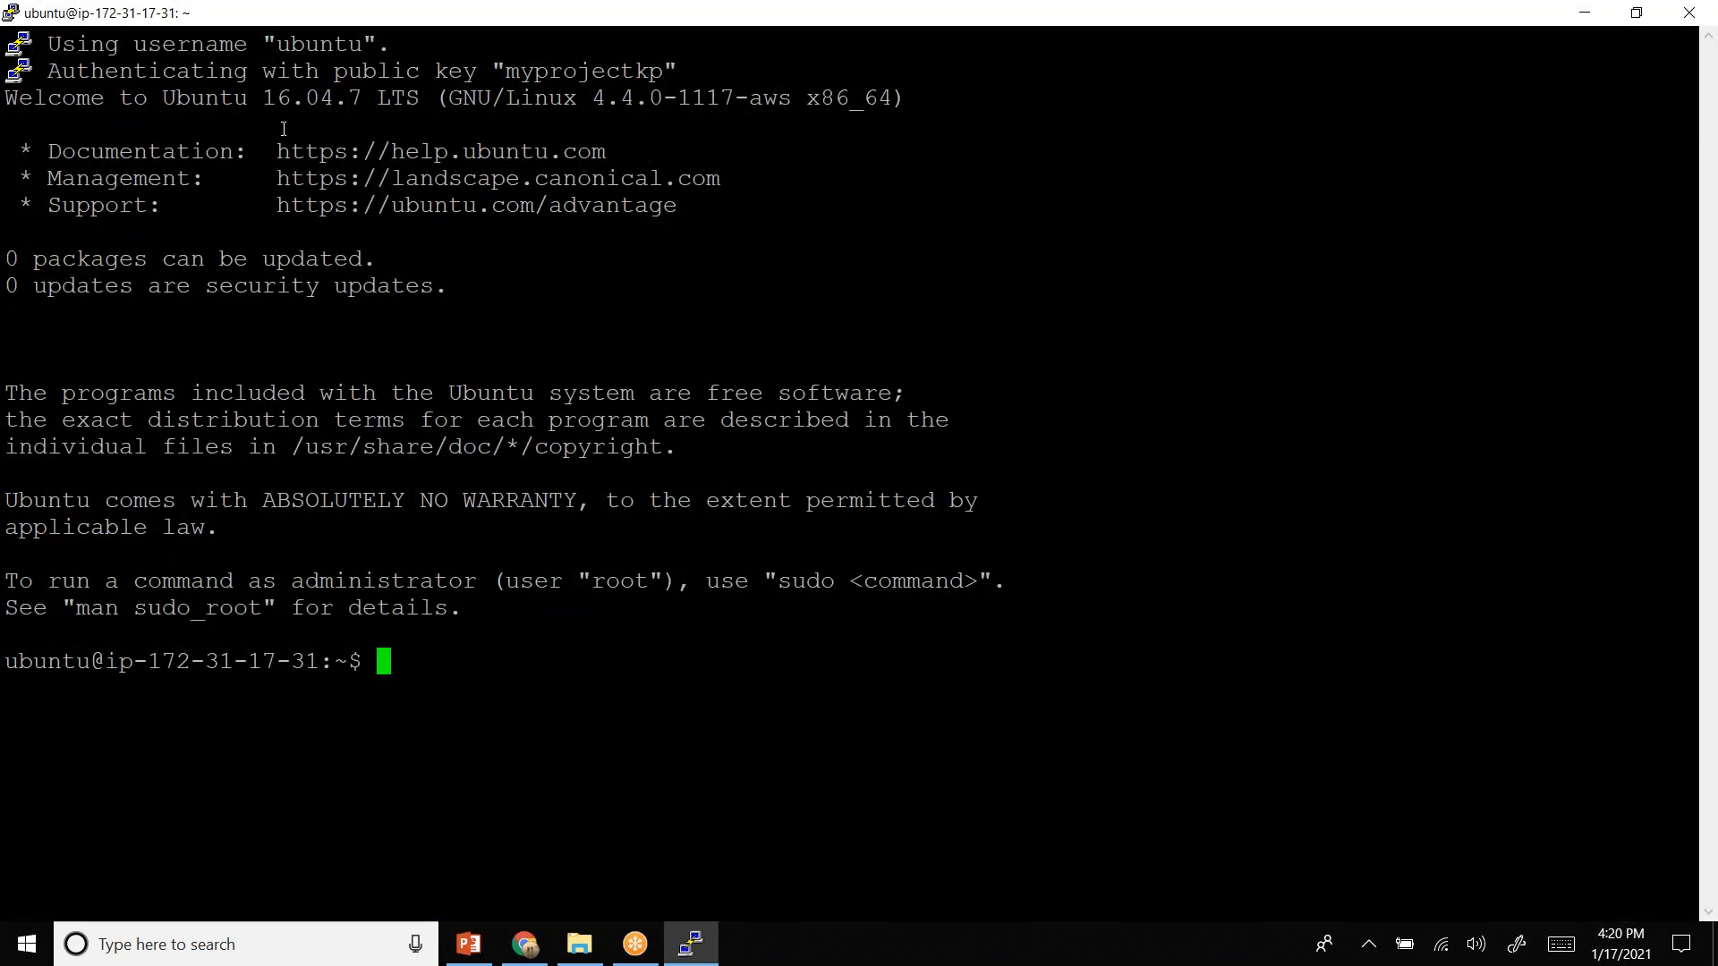
- Examine the login user name and the sudo guidance in the Ubuntu welcome message
{"action": "double_click", "coordinate": [330, 46]}
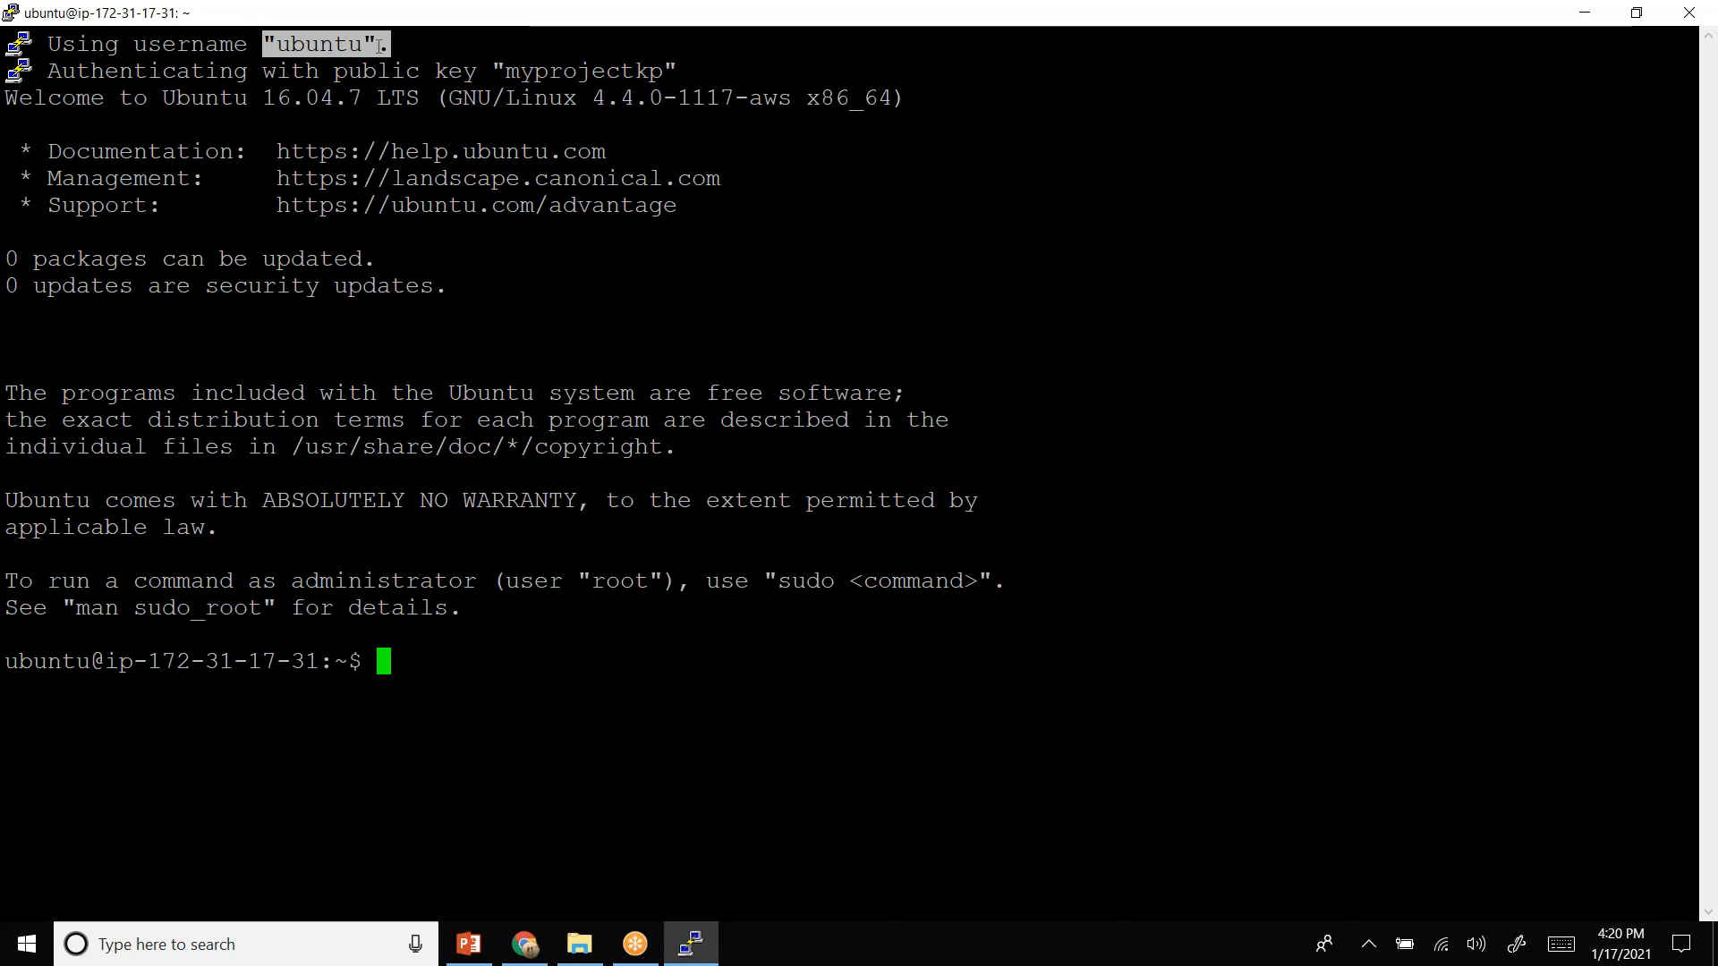
{"action": "left_click", "coordinate": [1304, 33]}
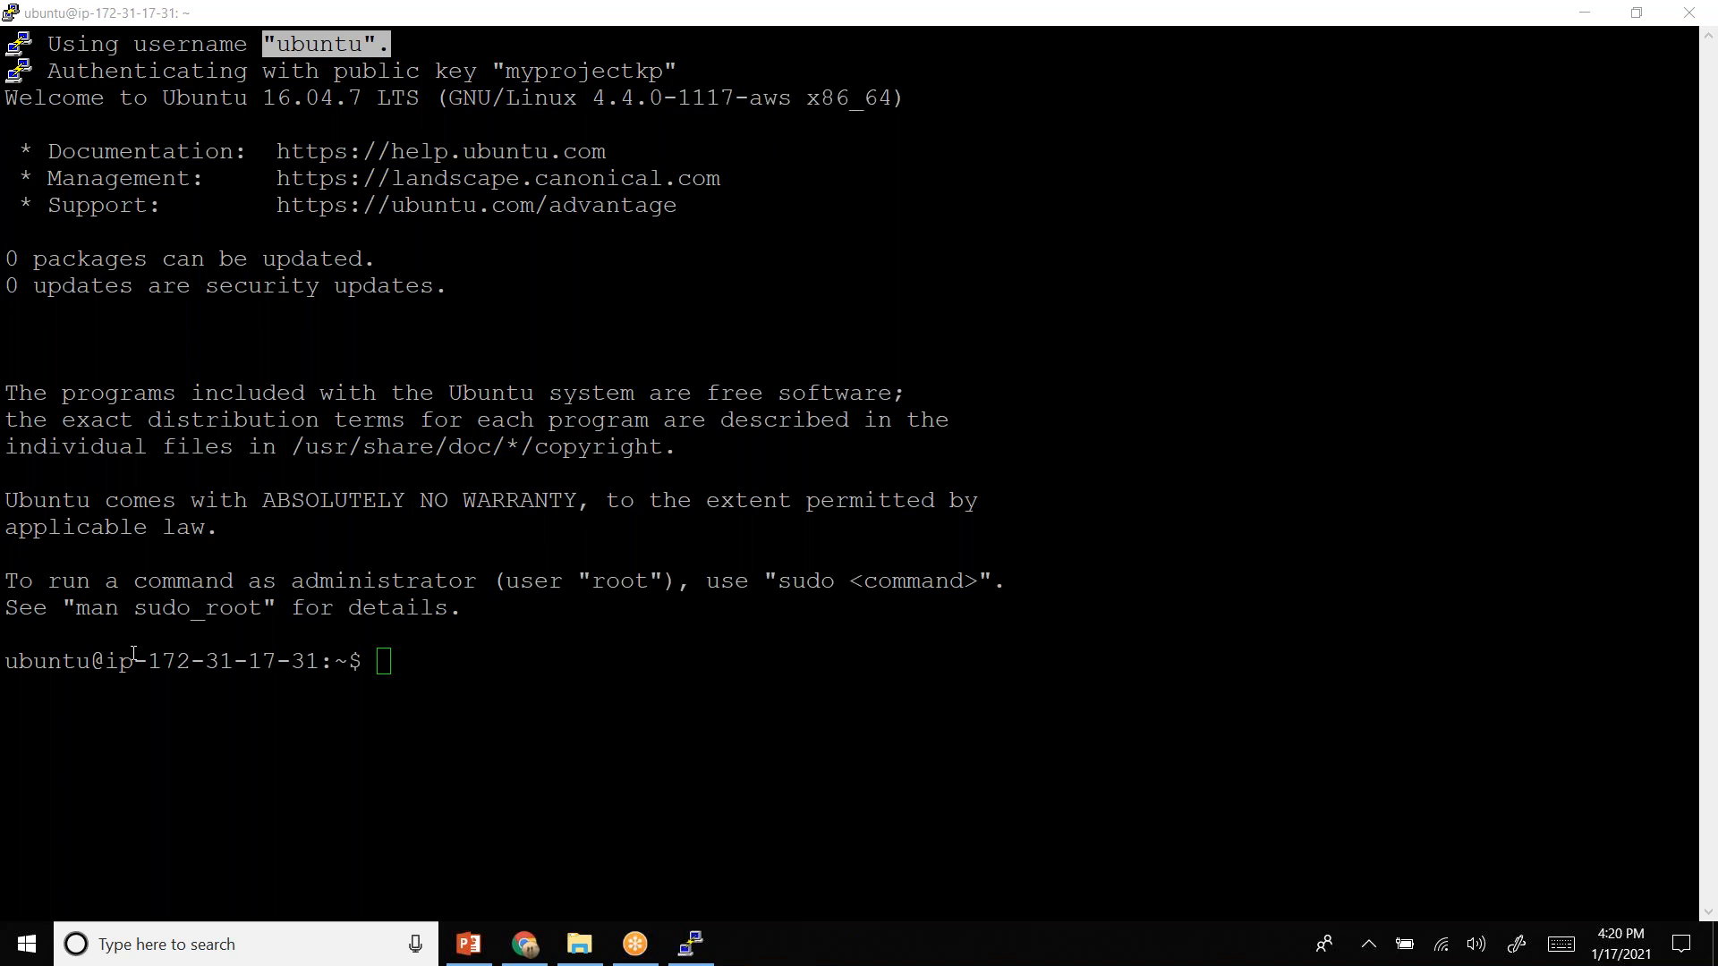
{"action": "double_click", "coordinate": [199, 611]}
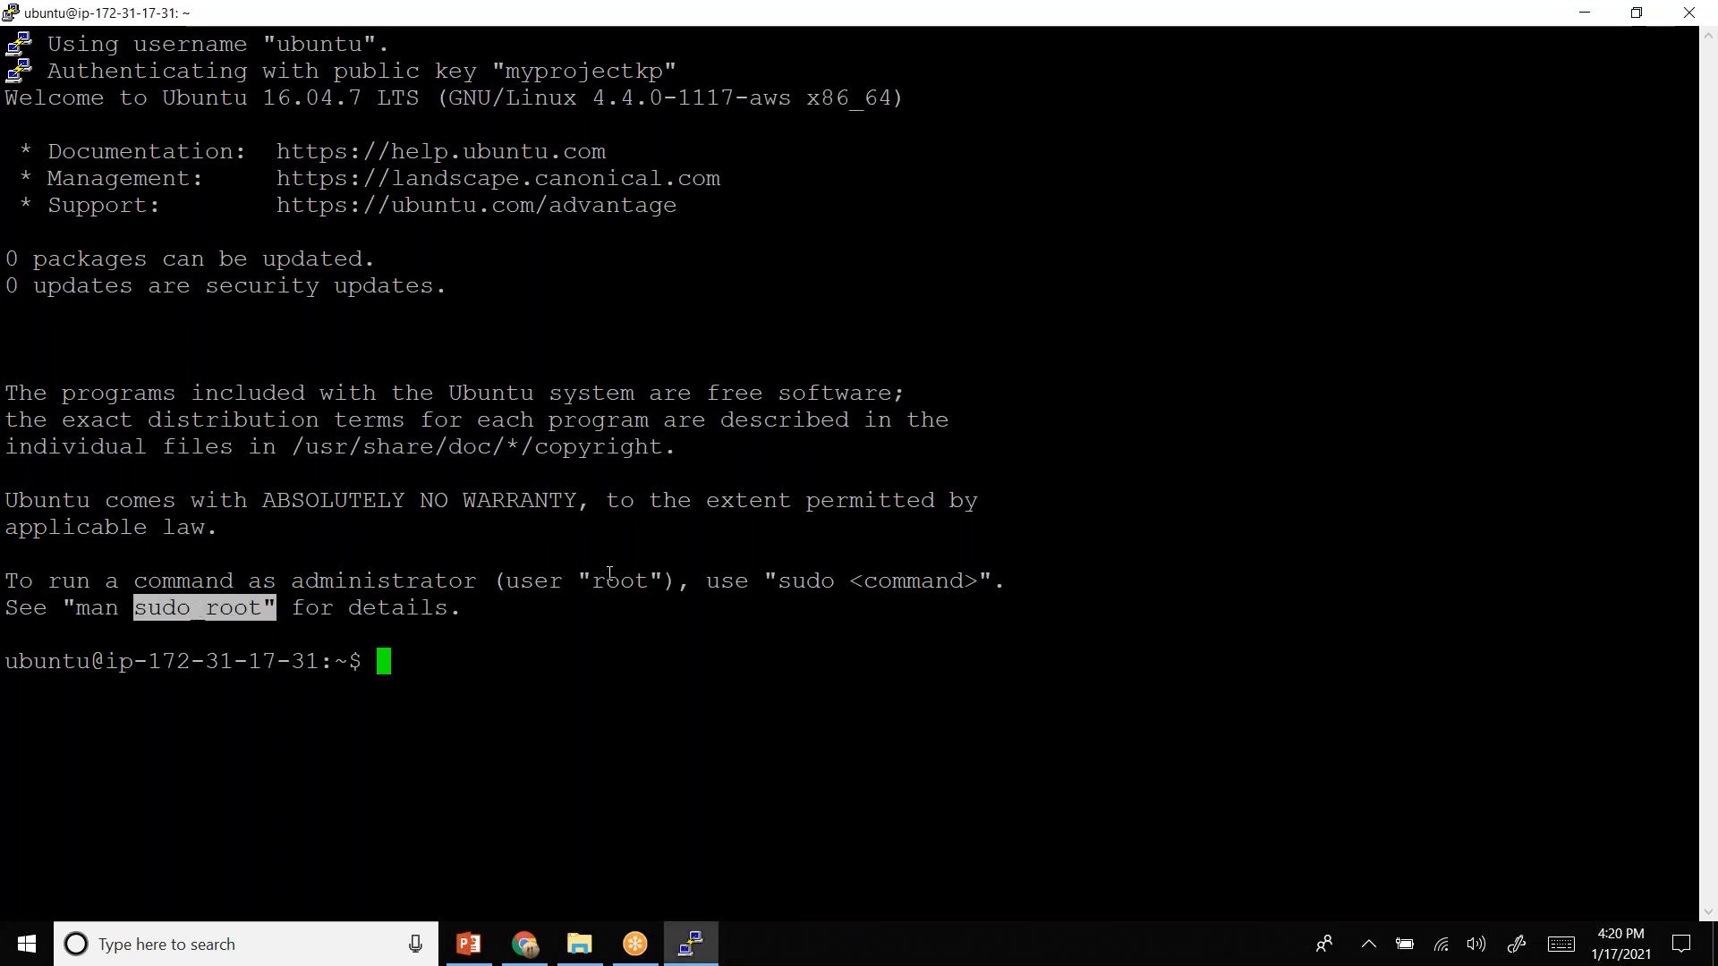
{"action": "double_click", "coordinate": [802, 584]}
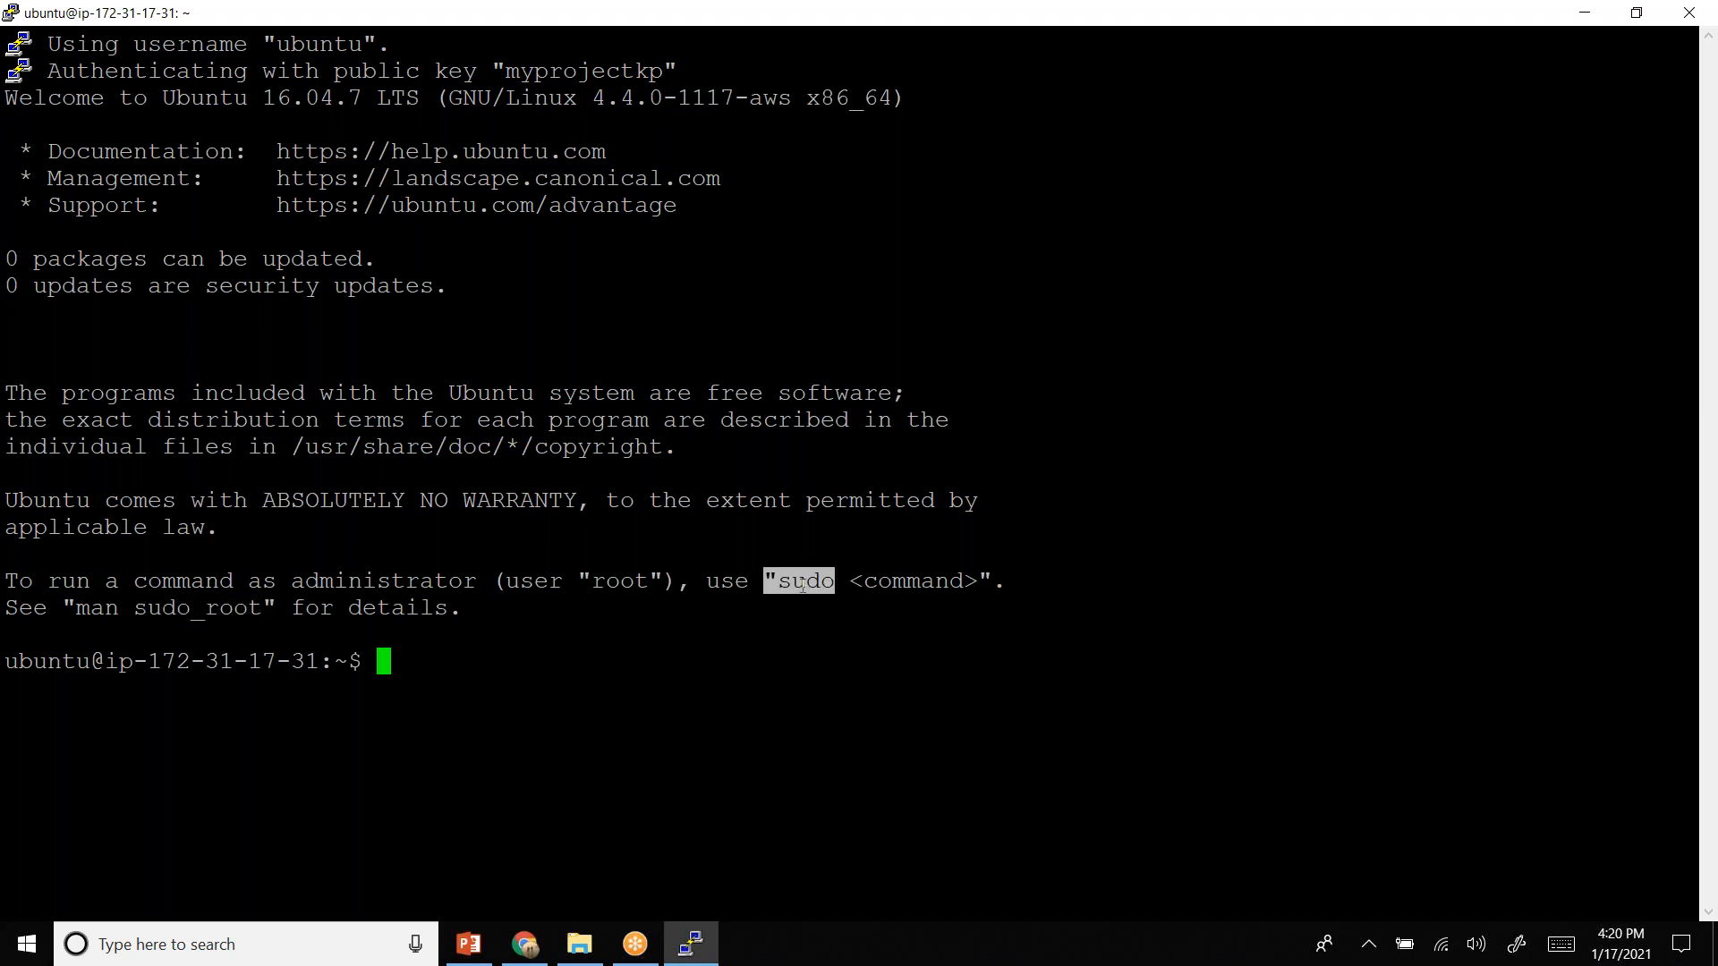
{"action": "left_click", "coordinate": [550, 690]}
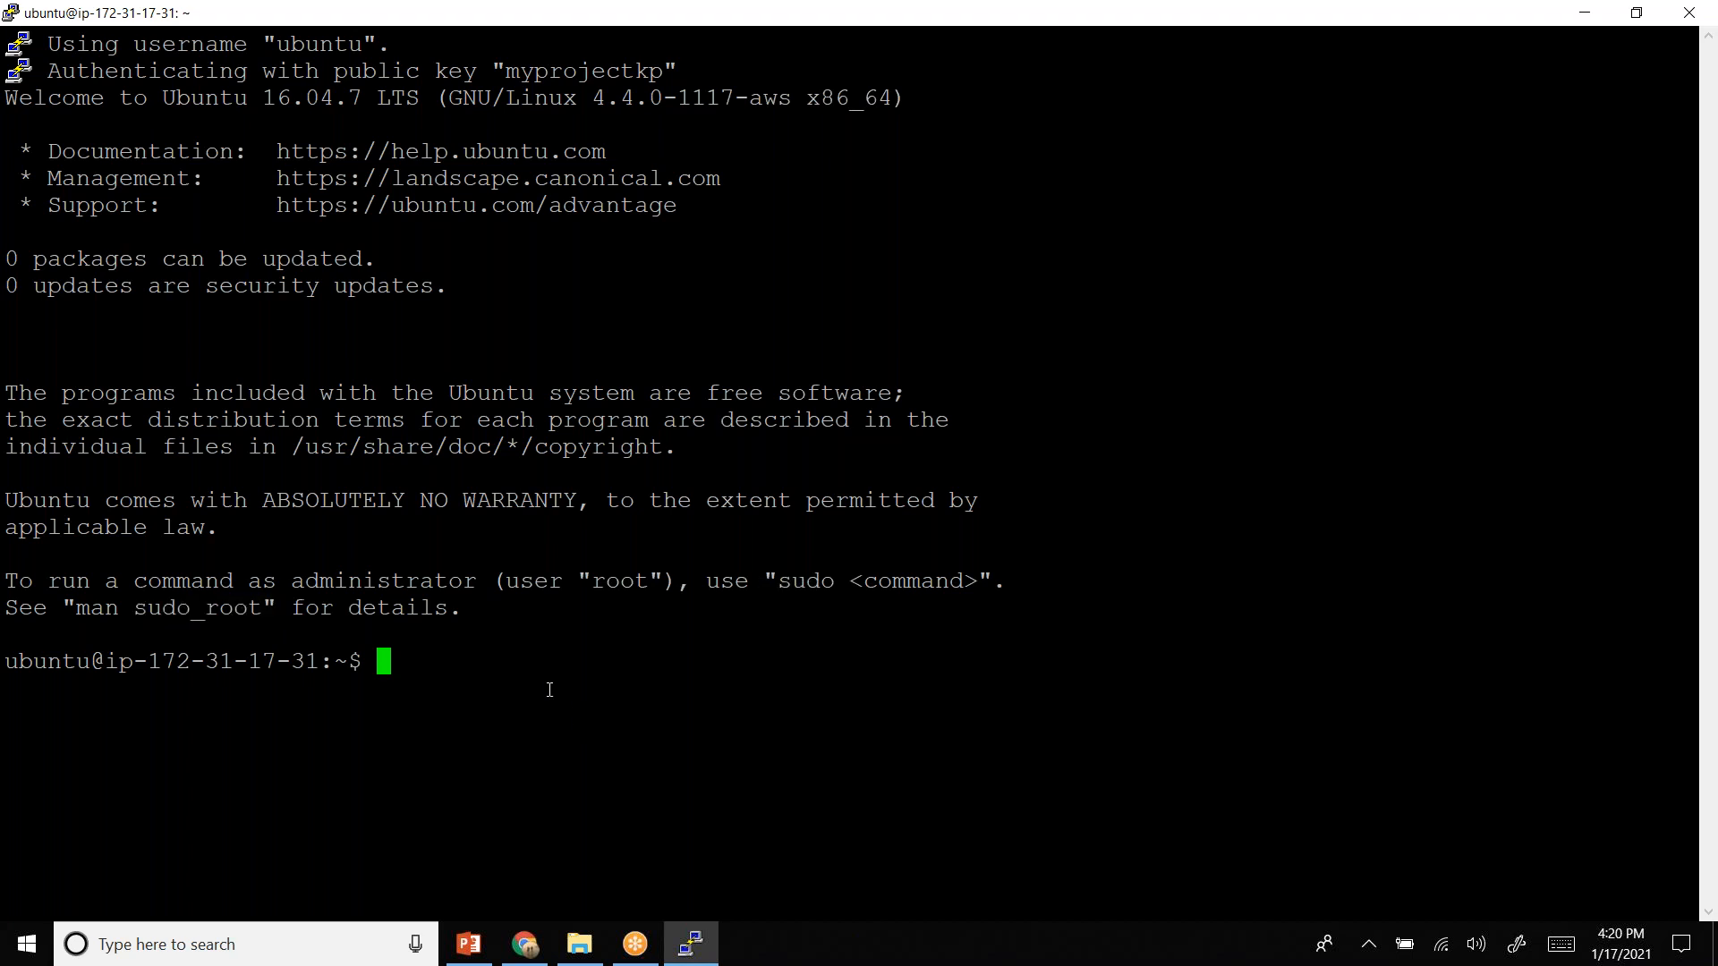
- Clear the terminal and list the home directory's contents in long format with ls -l
{"action": "type", "text": "clear"}
{"action": "key", "text": "Return"}
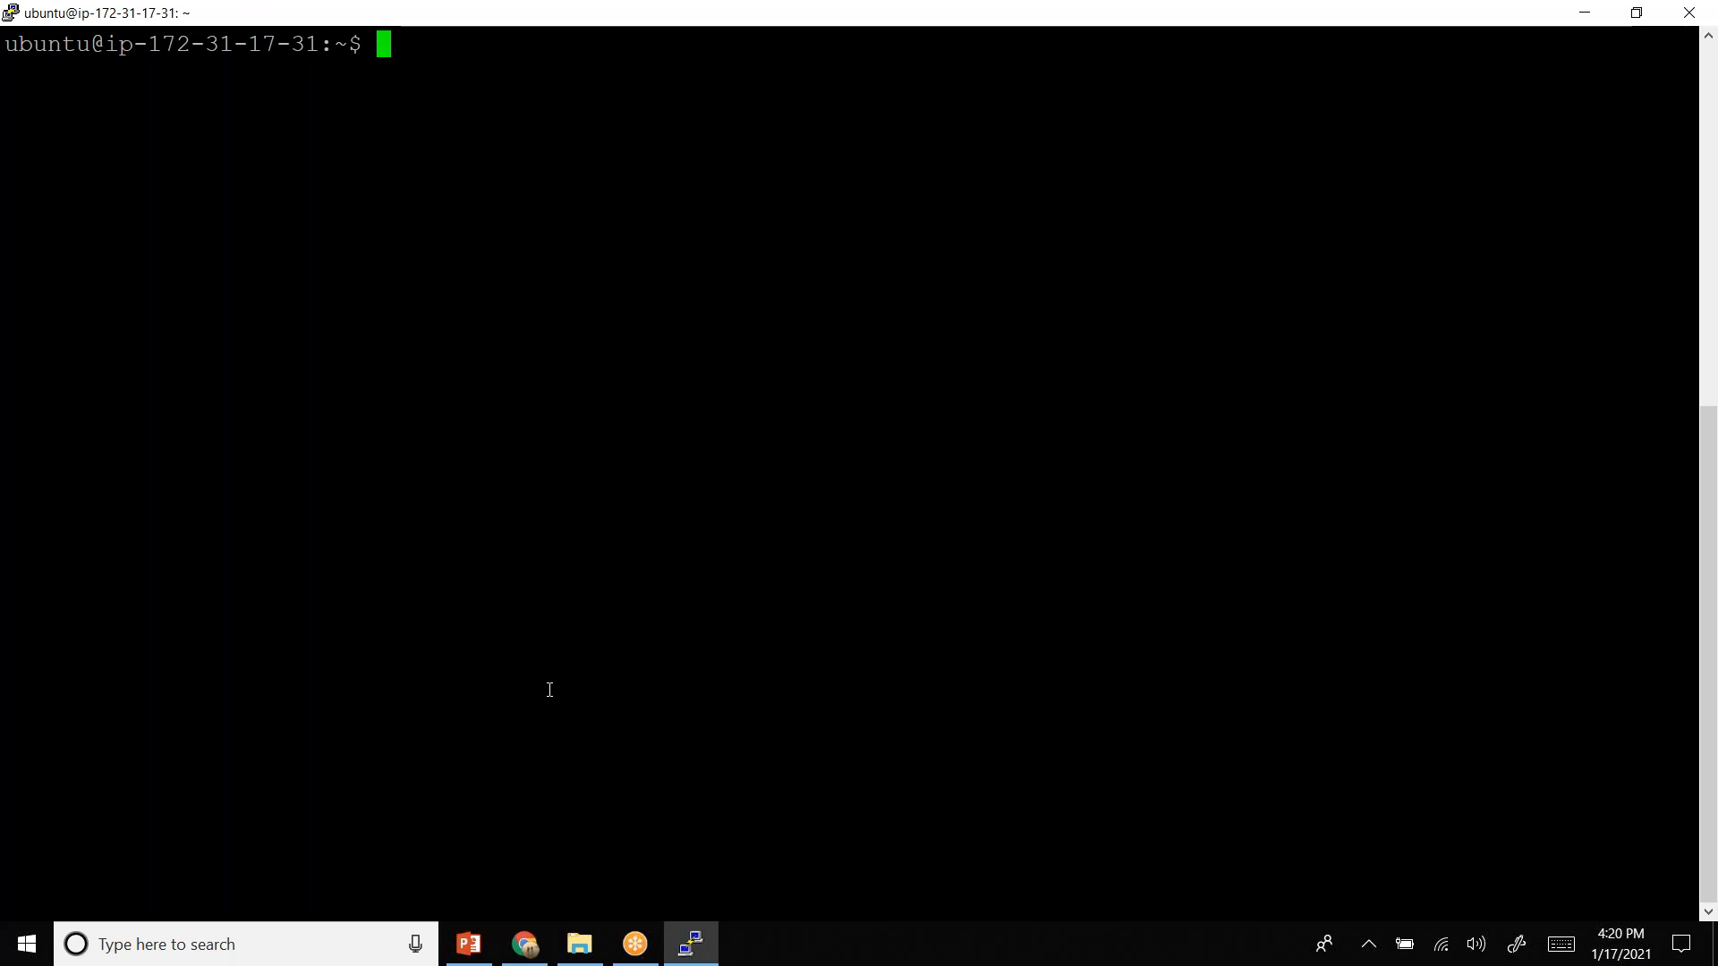
{"action": "type", "text": "ls -l"}
{"action": "key", "text": "Return"}
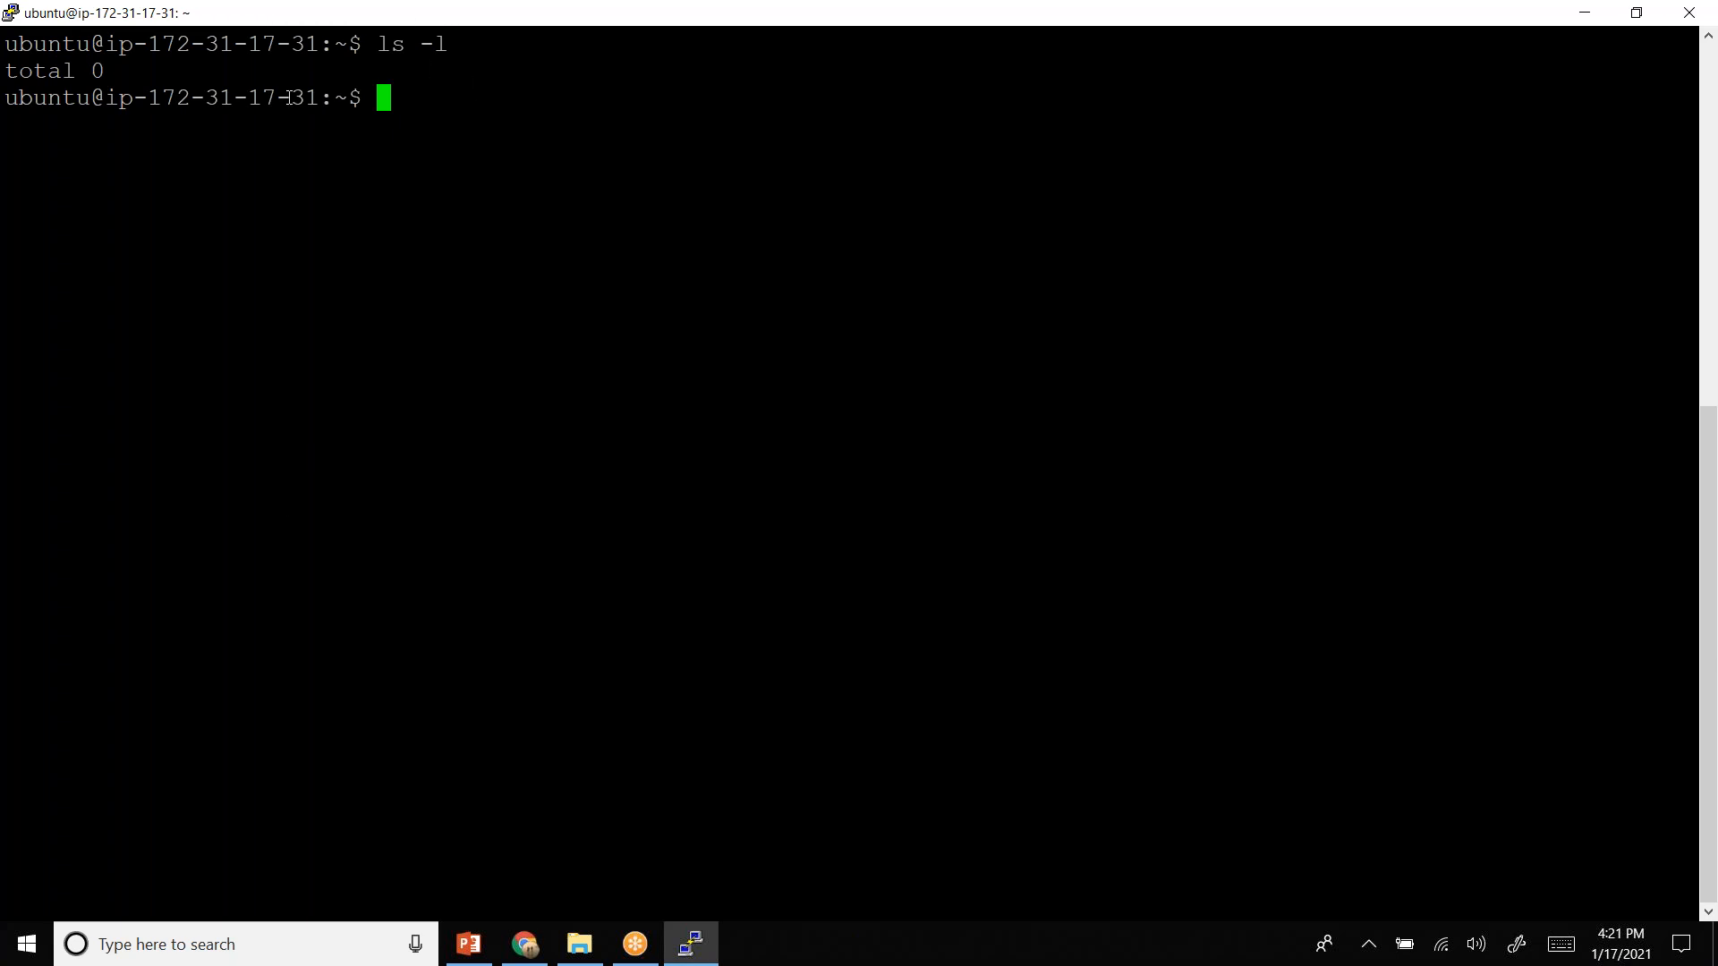
- Check which Git version is installed on the instance with git --version
{"action": "type", "text": "git --versio"}
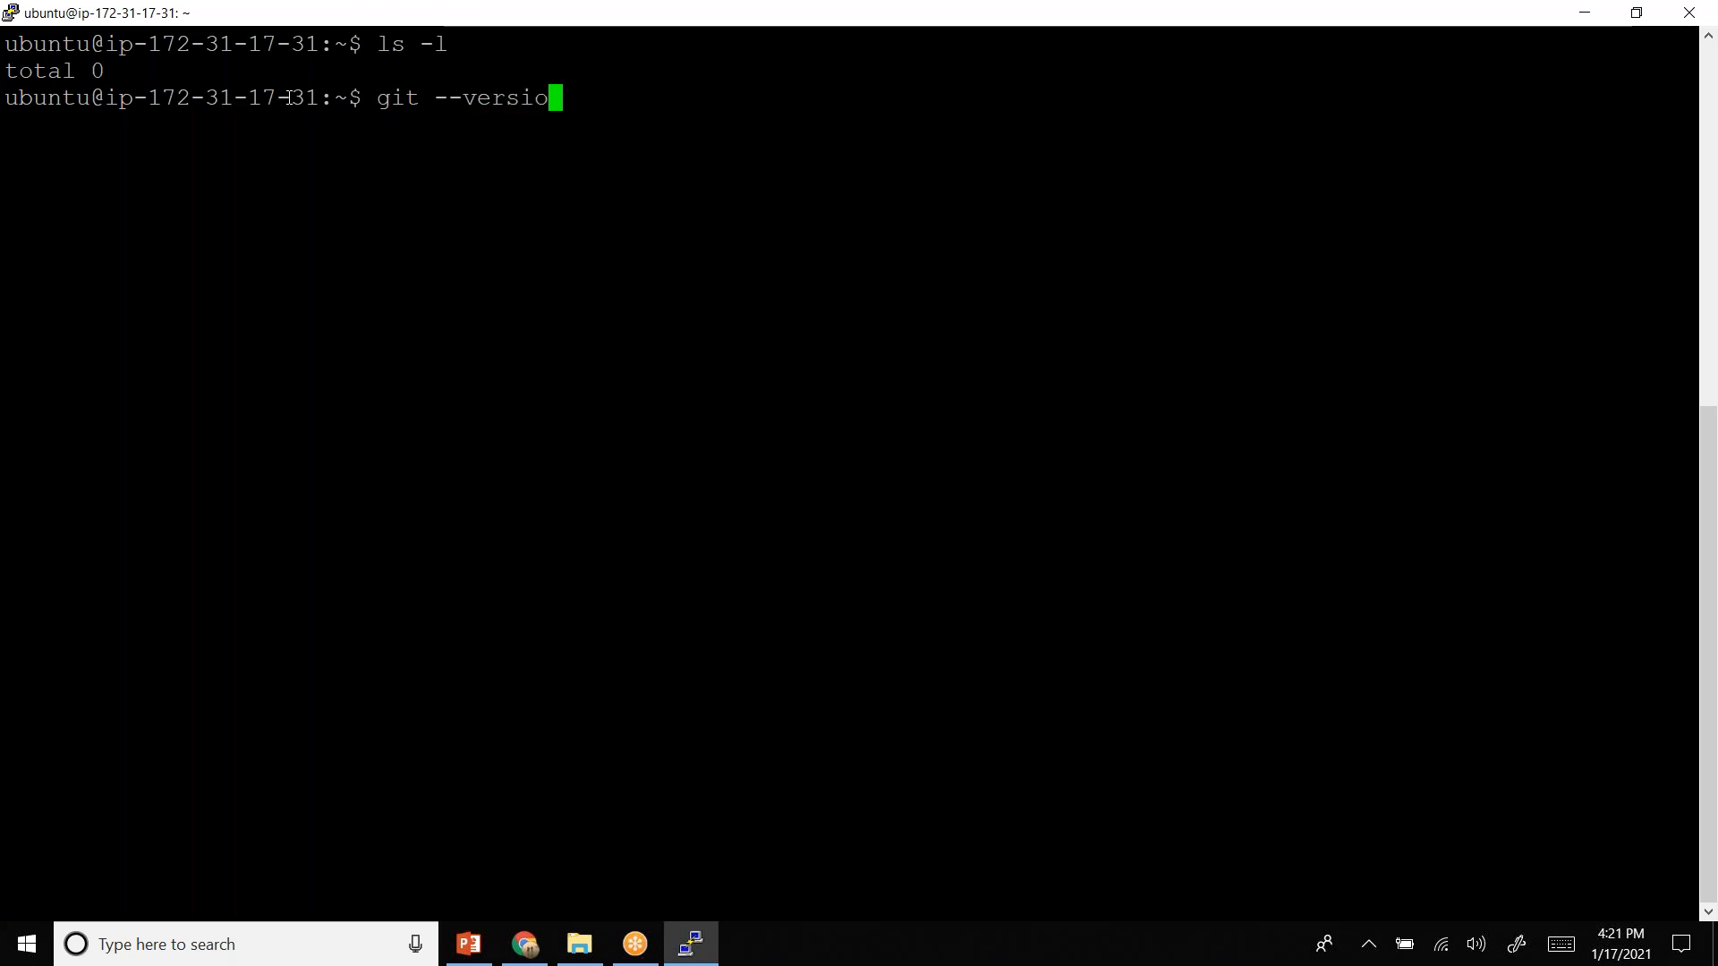
{"action": "type", "text": "n"}
{"action": "key", "text": "Return"}
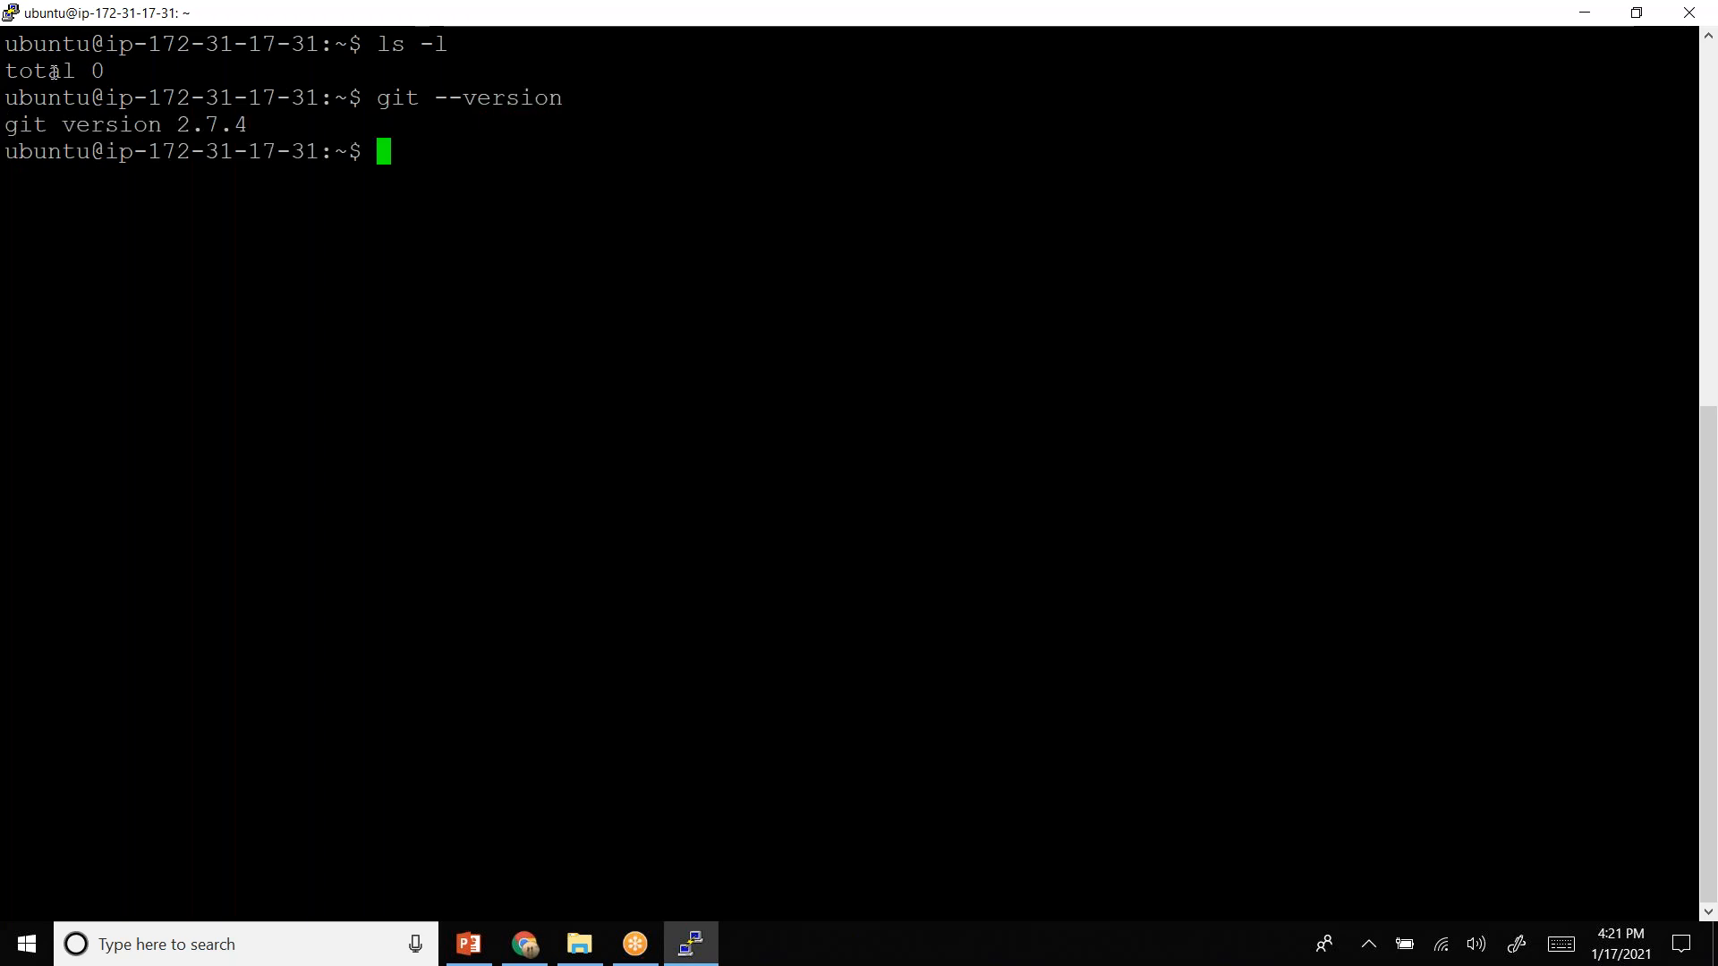
{"action": "double_click", "coordinate": [207, 131]}
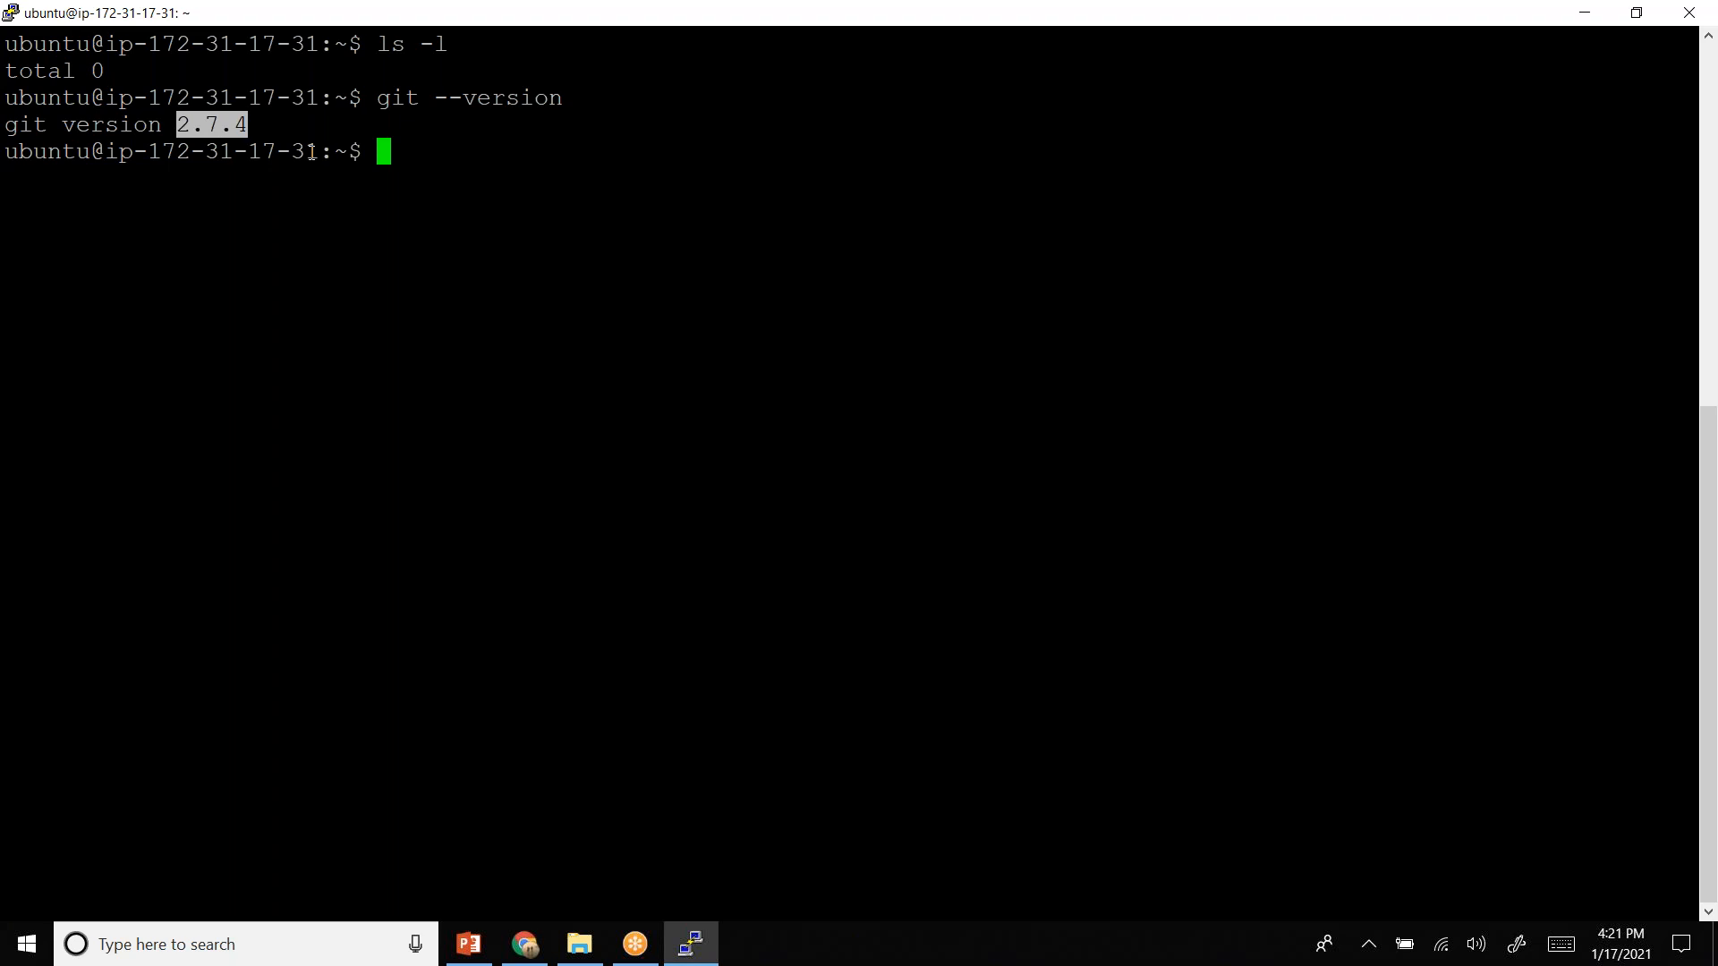
- Switch to Bitbucket in the browser, open the aws-php-app repository and copy its HTTPS git clone command
{"action": "key", "text": "alt+Tab"}
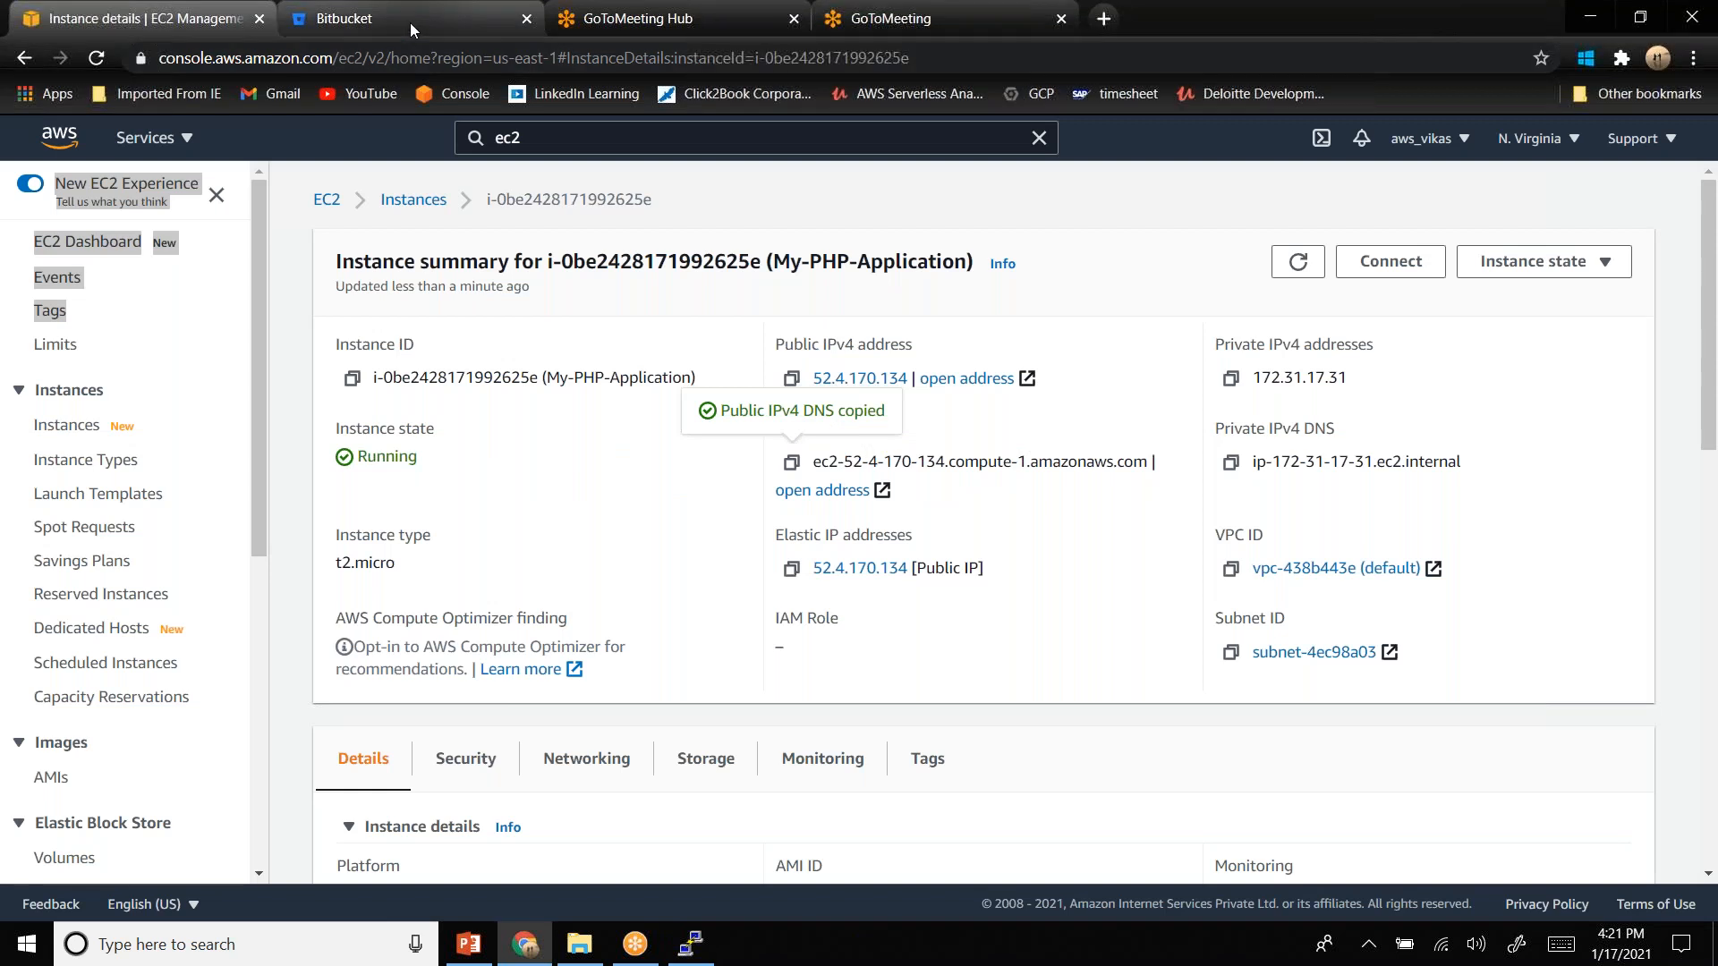
{"action": "left_click", "coordinate": [409, 24]}
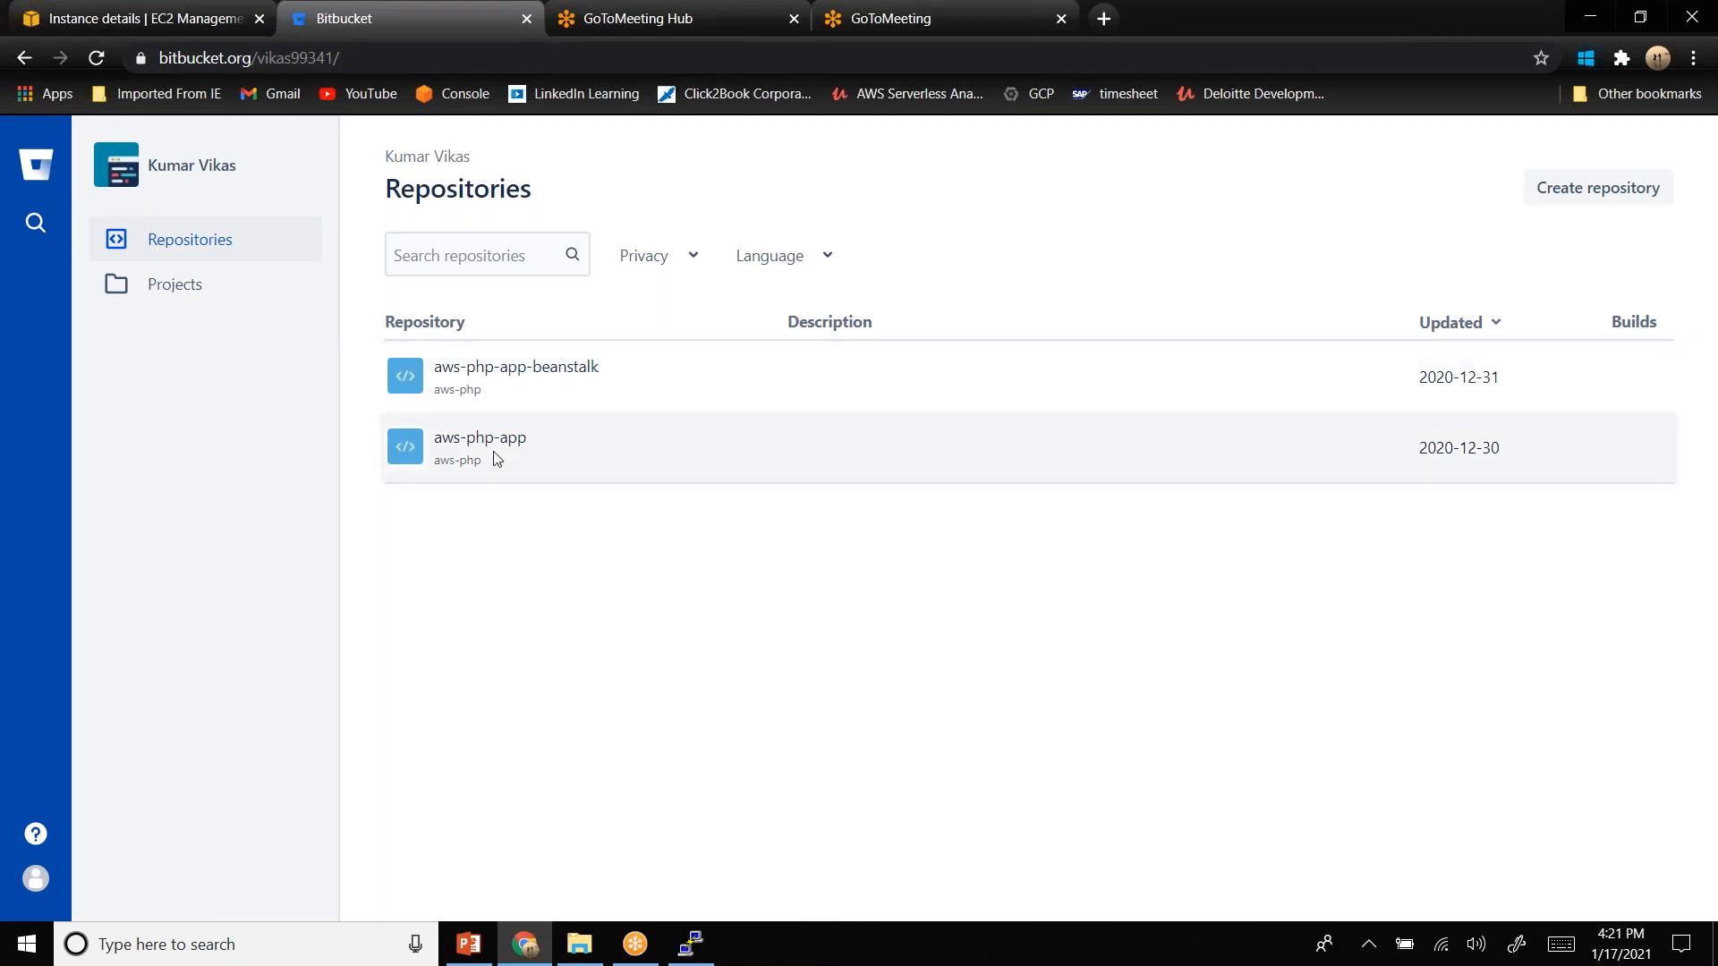
{"action": "left_click", "coordinate": [468, 443]}
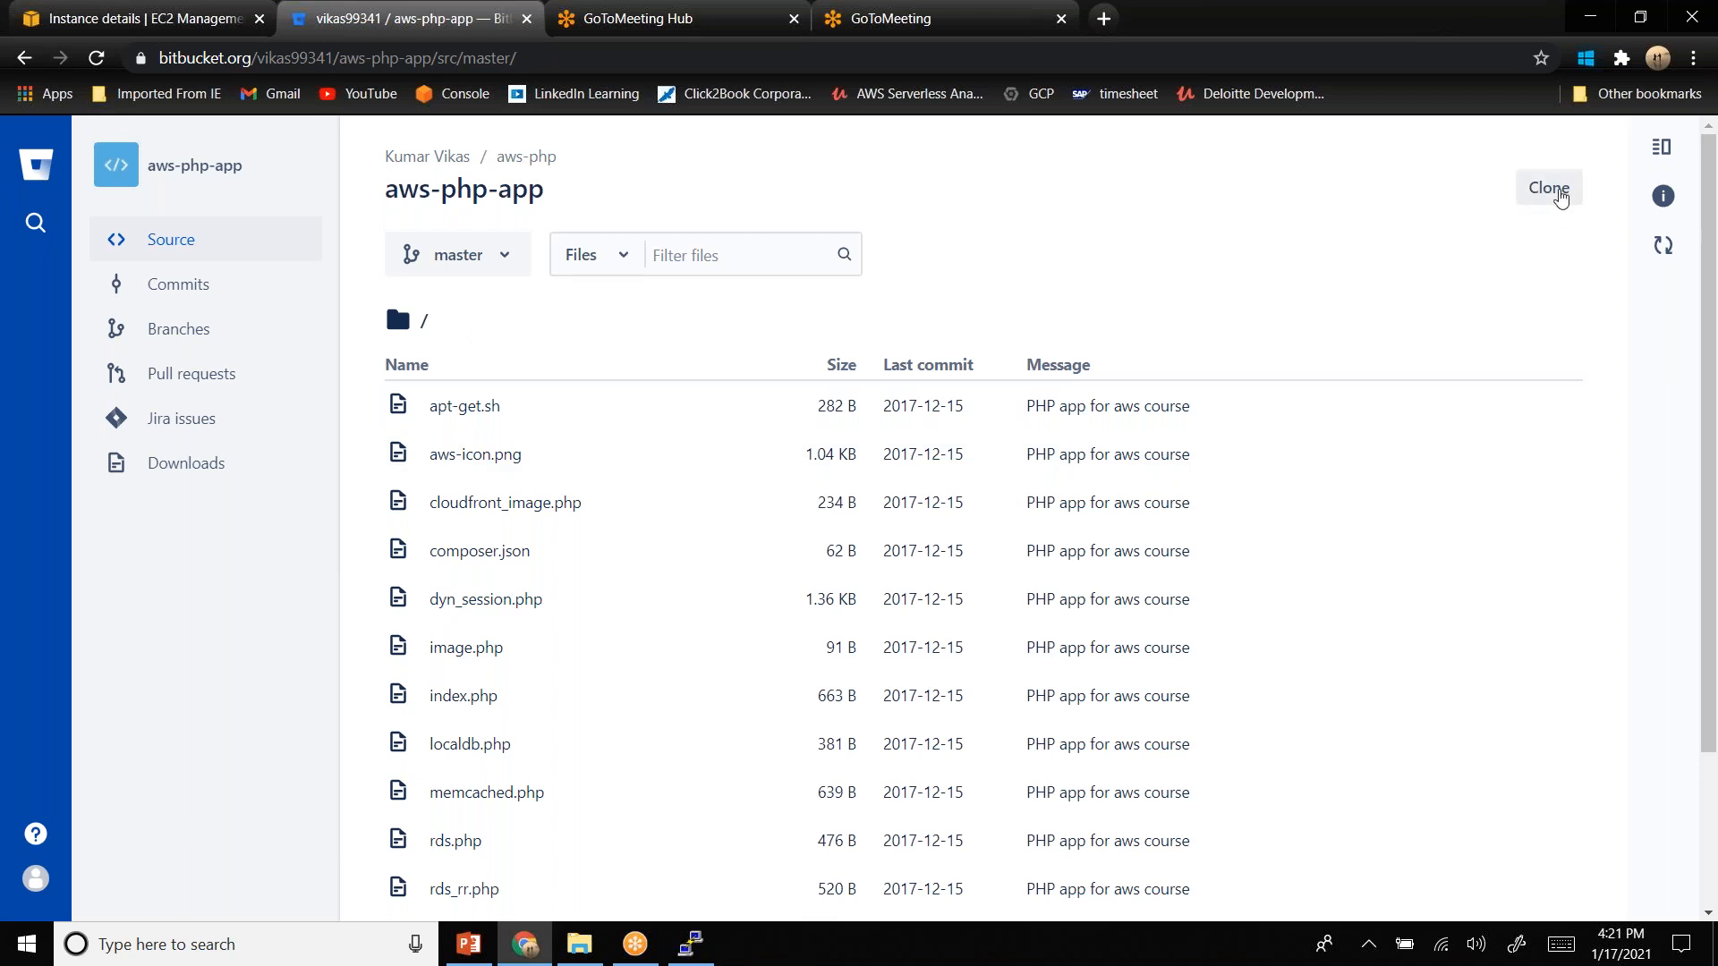
{"action": "left_click", "coordinate": [1561, 197]}
{"action": "key", "text": "ctrl+c"}
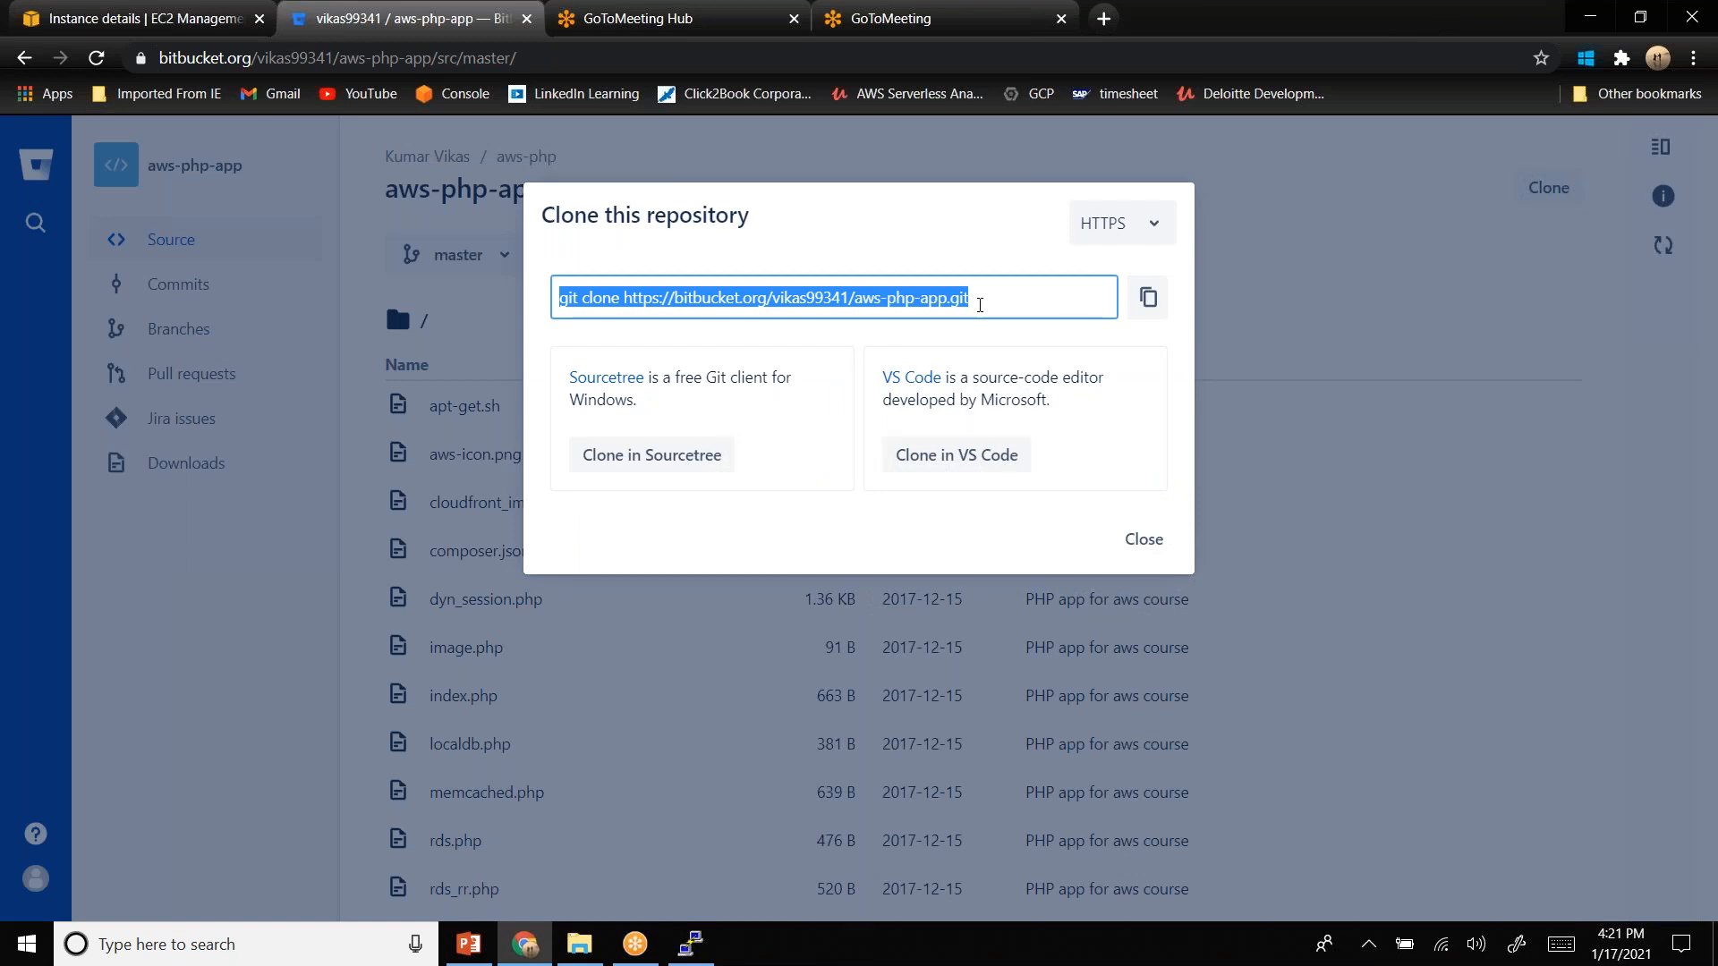
- Switch to the PuTTY terminal, run the copied git clone command for aws-php-app and list the home directory with ls -l
{"action": "key", "text": "alt+Tab"}
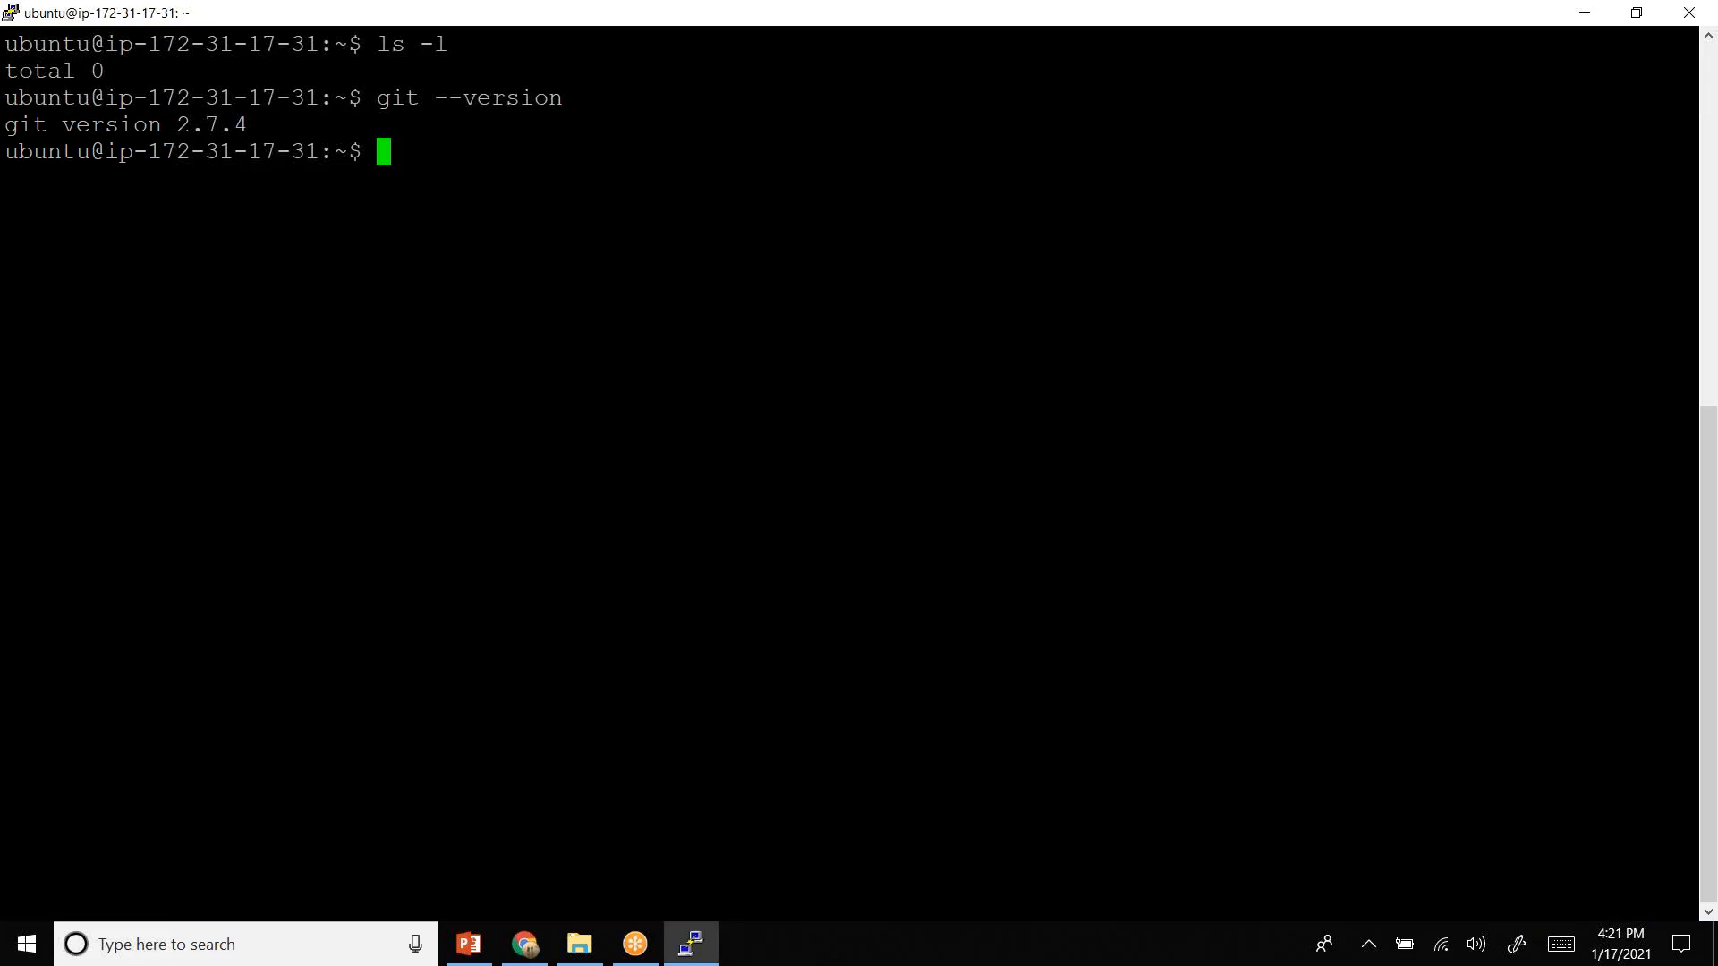
{"action": "right_click", "coordinate": [525, 184]}
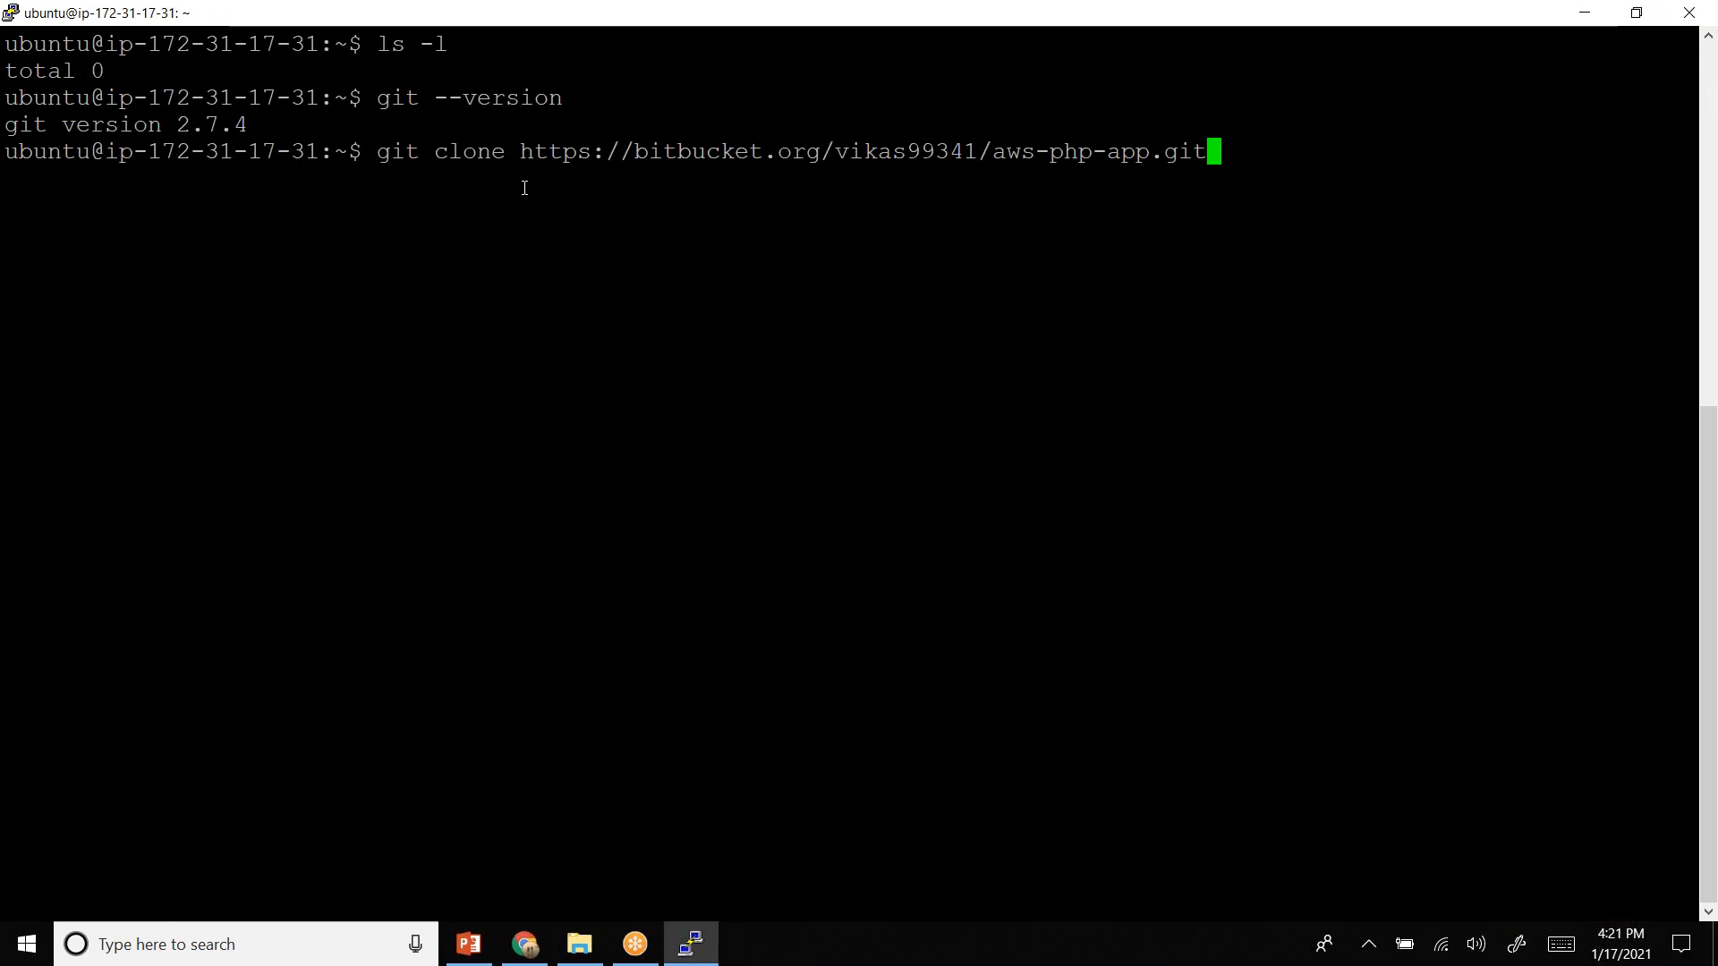
{"action": "double_click", "coordinate": [391, 154]}
{"action": "double_click", "coordinate": [476, 154]}
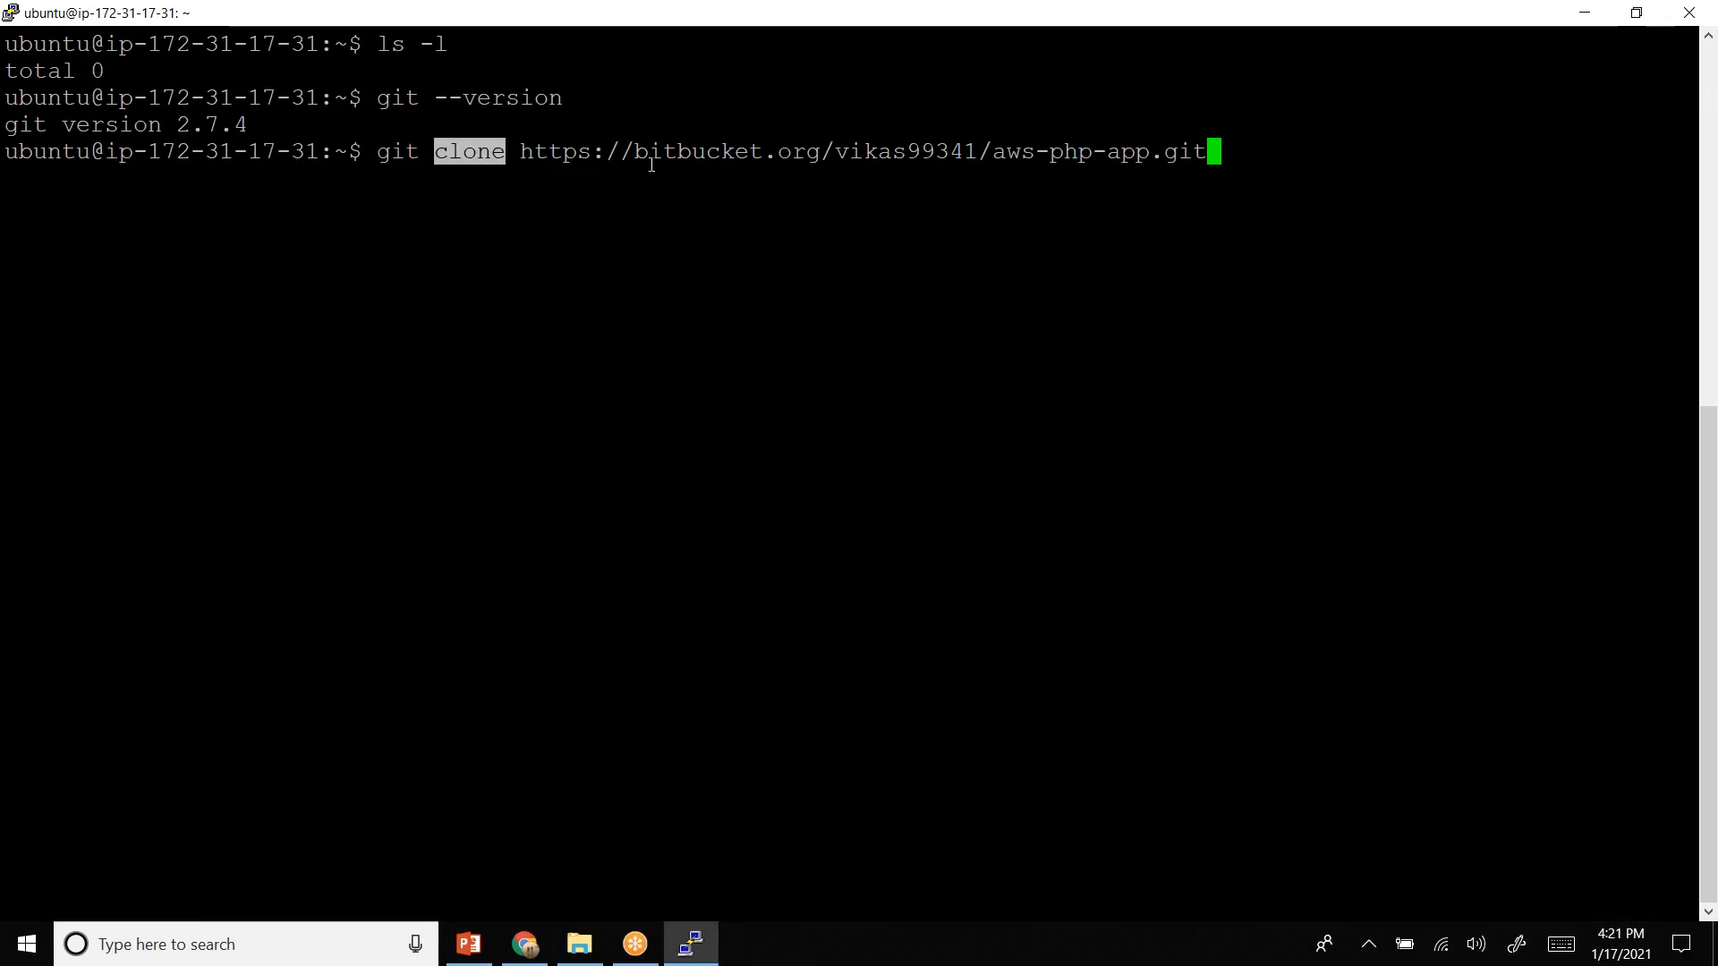
{"action": "double_click", "coordinate": [678, 154]}
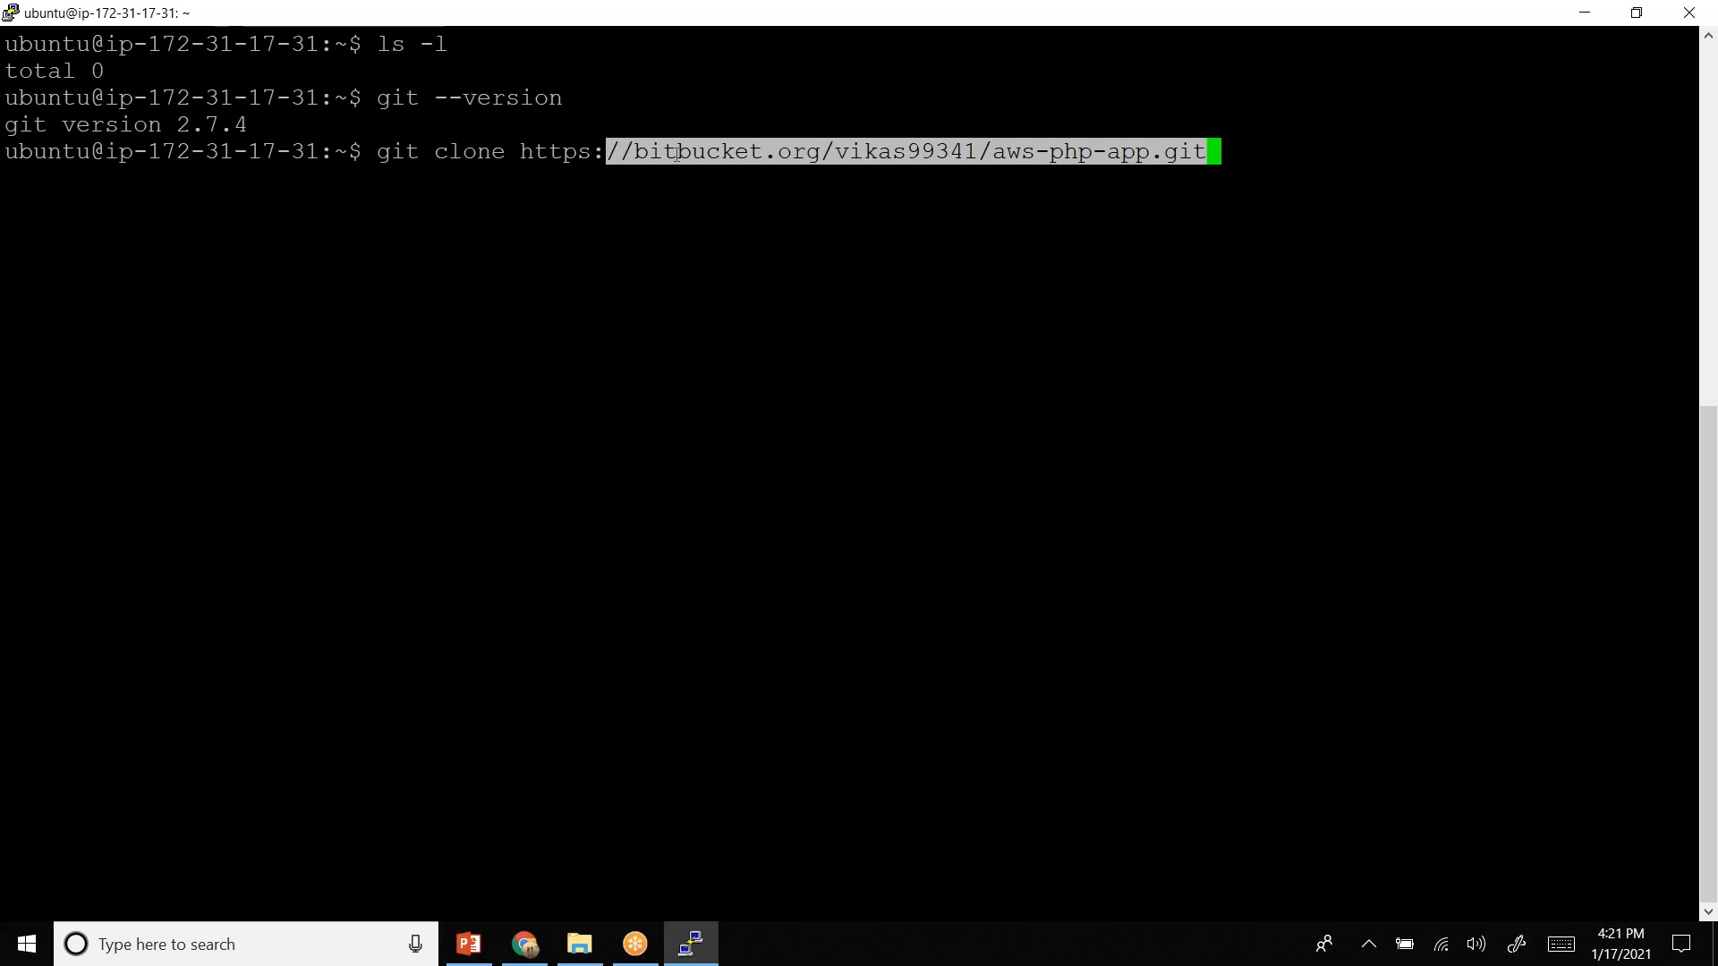
{"action": "key", "text": "Return"}
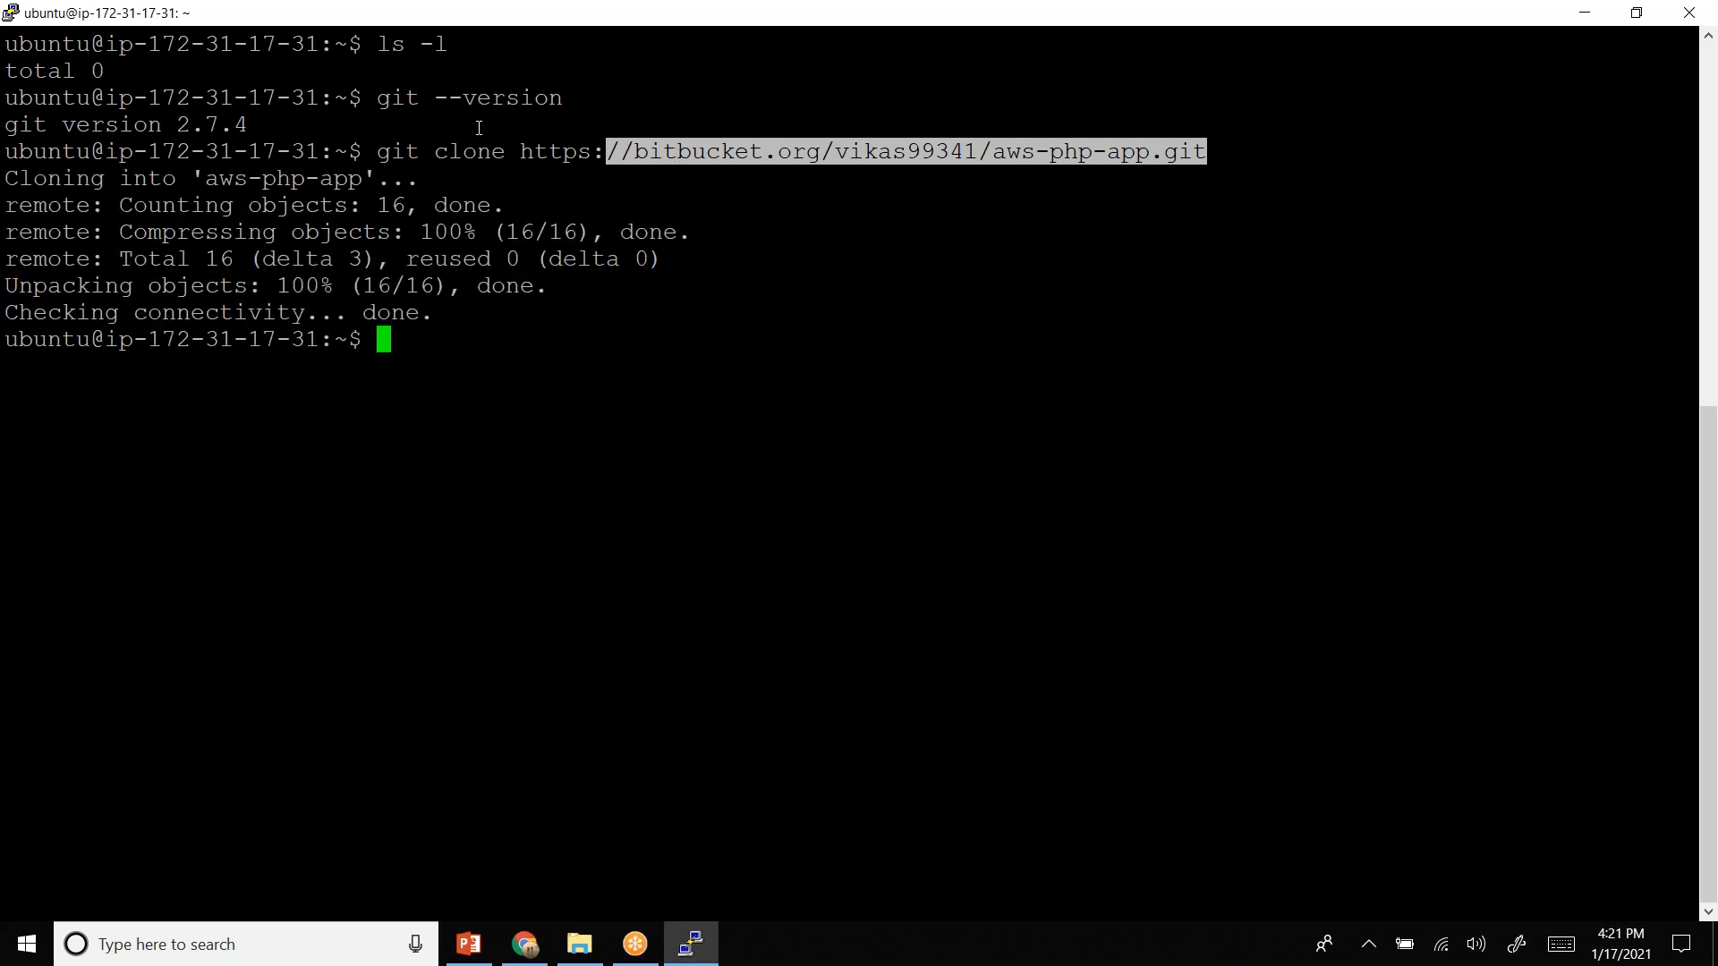
{"action": "type", "text": "ls -l"}
{"action": "key", "text": "Return"}
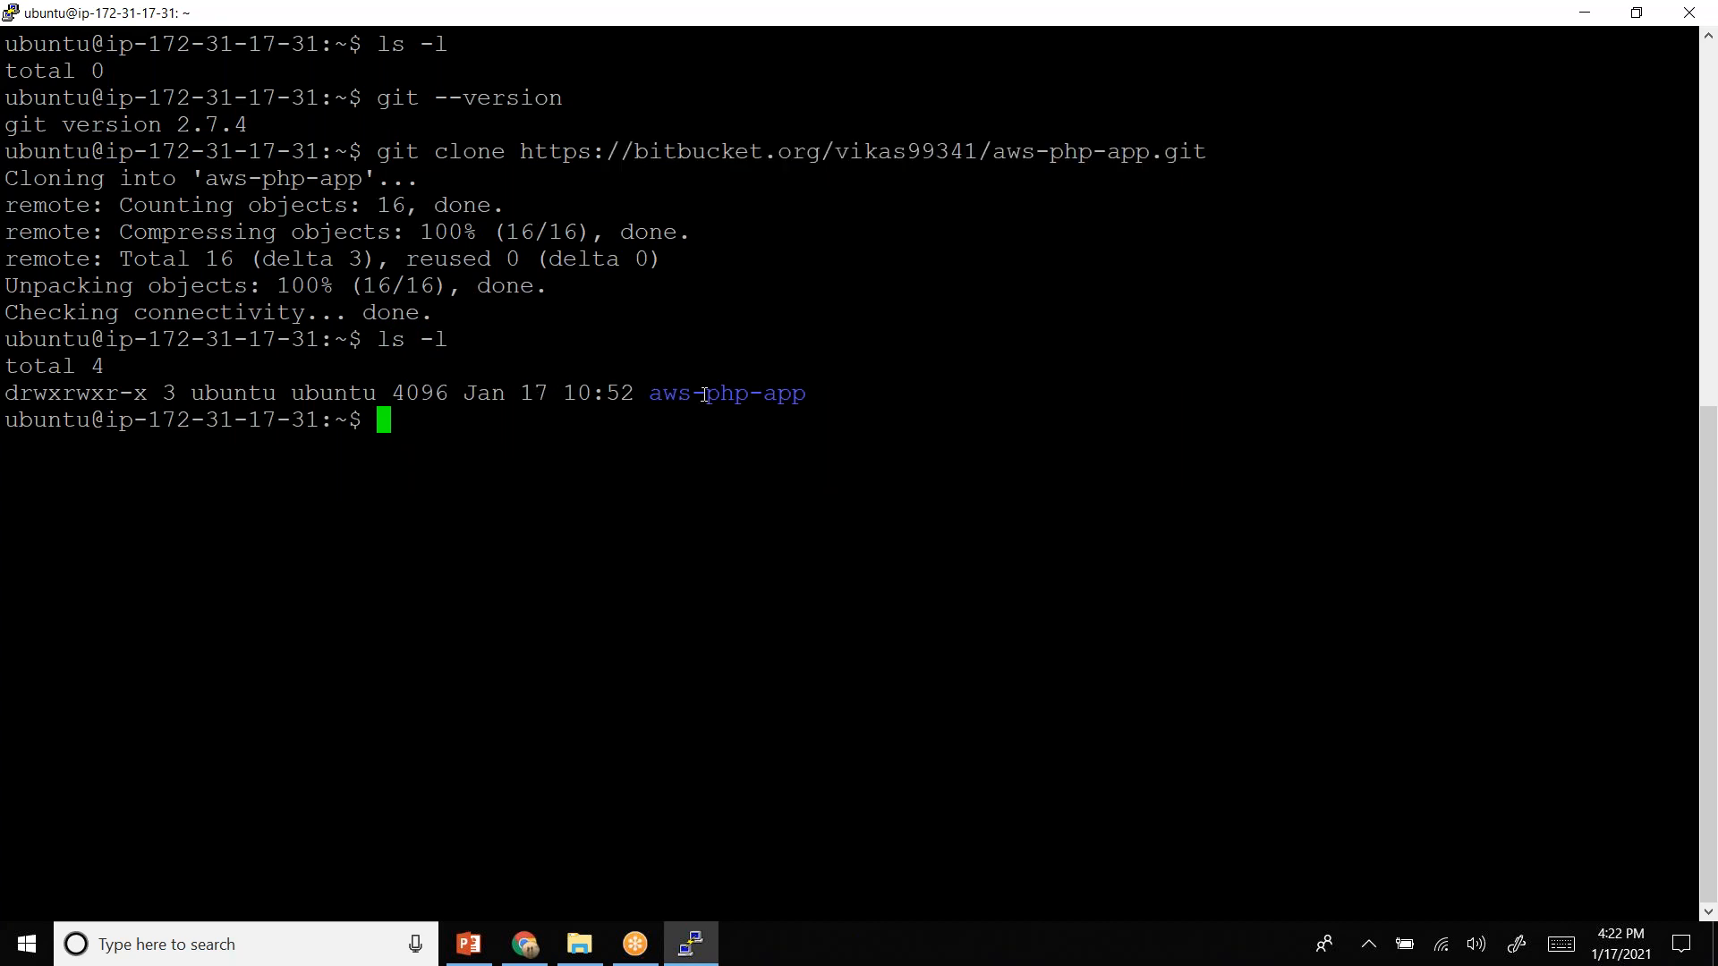
- Try to extract the cloned aws-php-app directory with unzip
{"action": "double_click", "coordinate": [706, 395]}
{"action": "key", "text": "ctrl+c"}
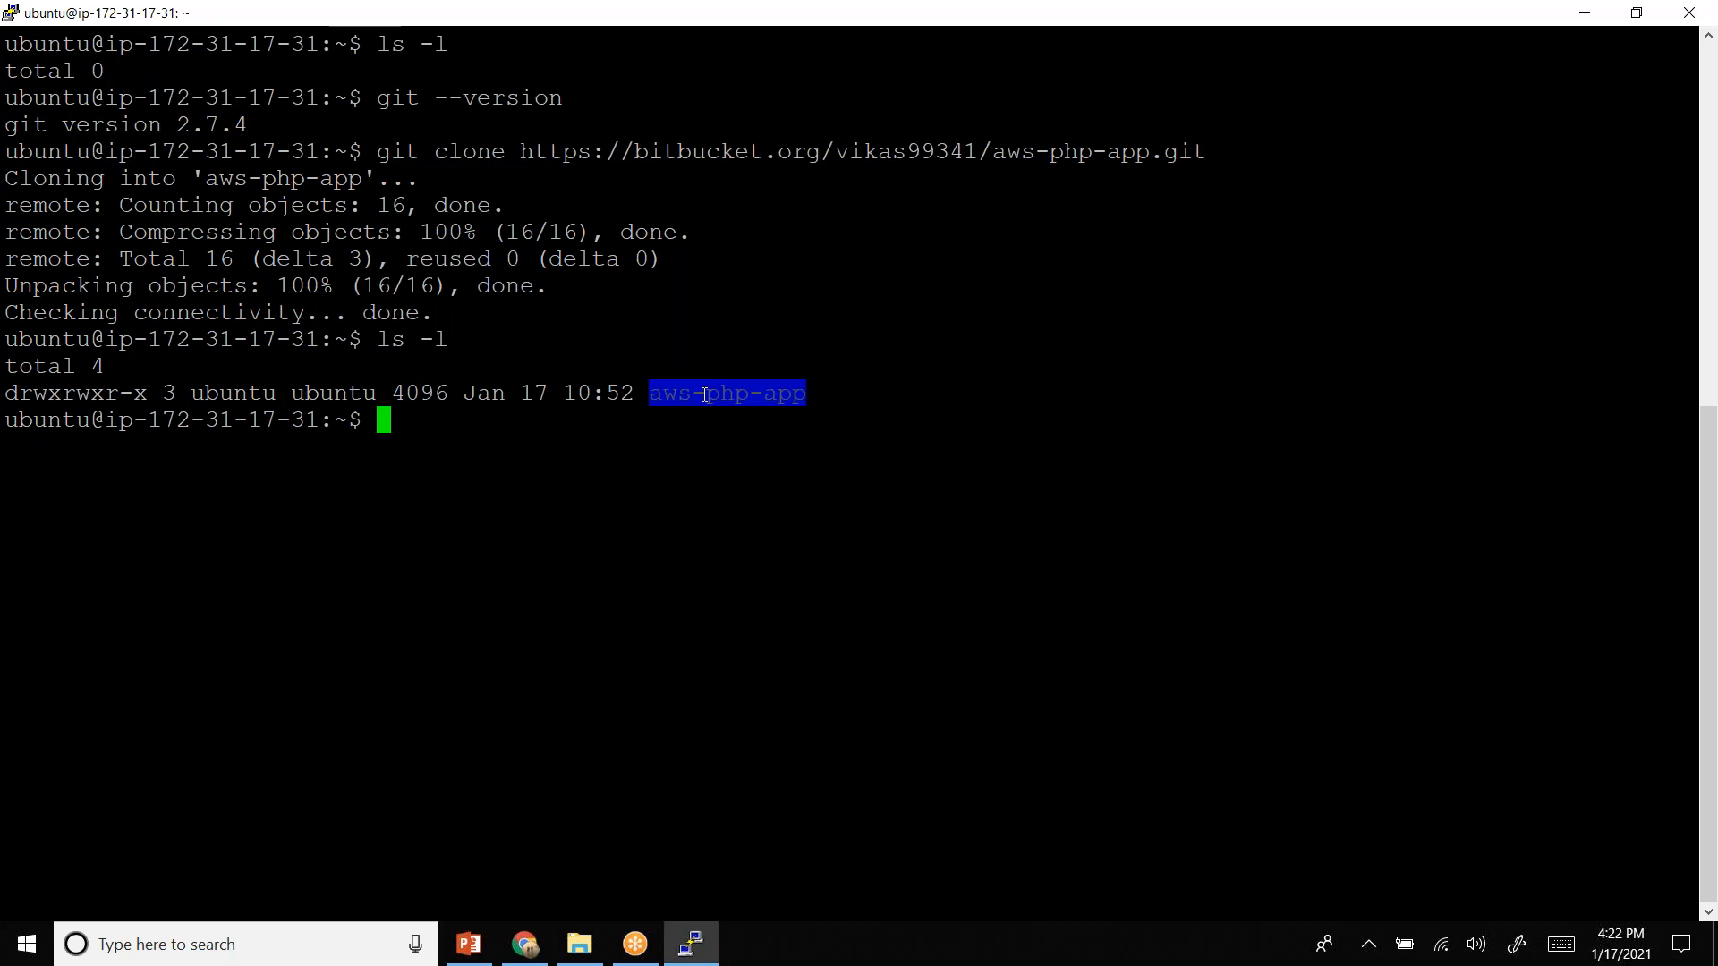
{"action": "type", "text": "unzip"}
{"action": "right_click", "coordinate": [706, 394]}
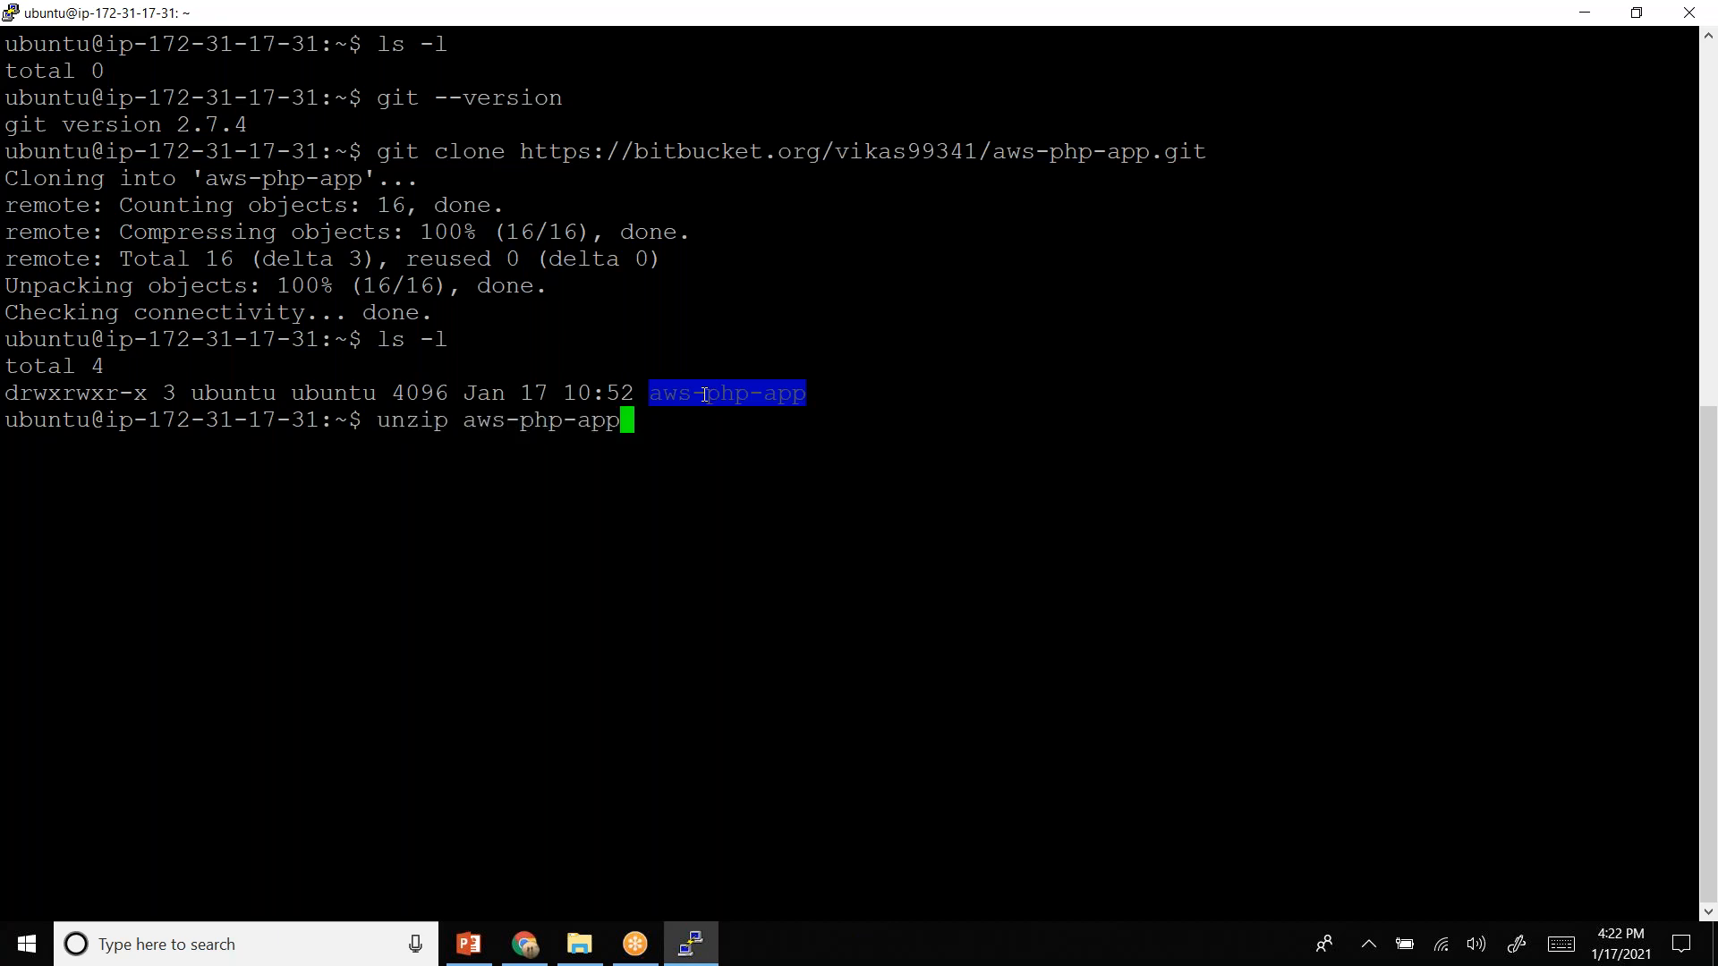
{"action": "key", "text": "Return"}
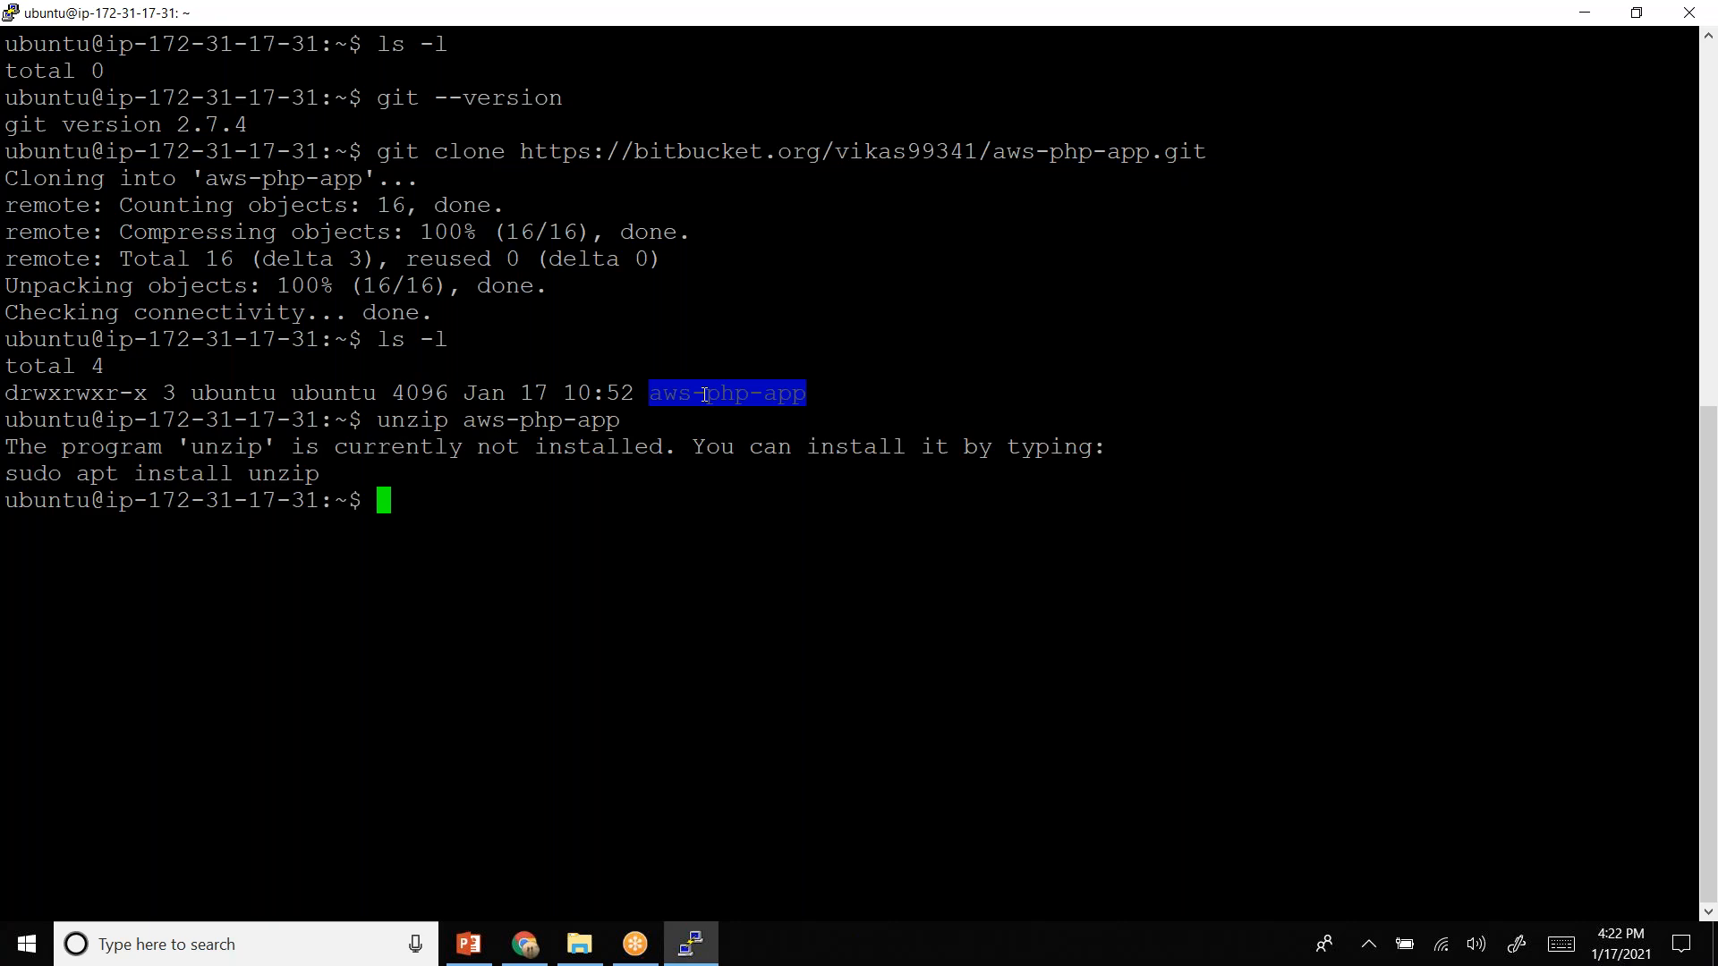
- Switch to PowerPoint to check the base application deployment notes on slide 2, and return to the PuTTY terminal
{"action": "key", "text": "alt+Tab"}
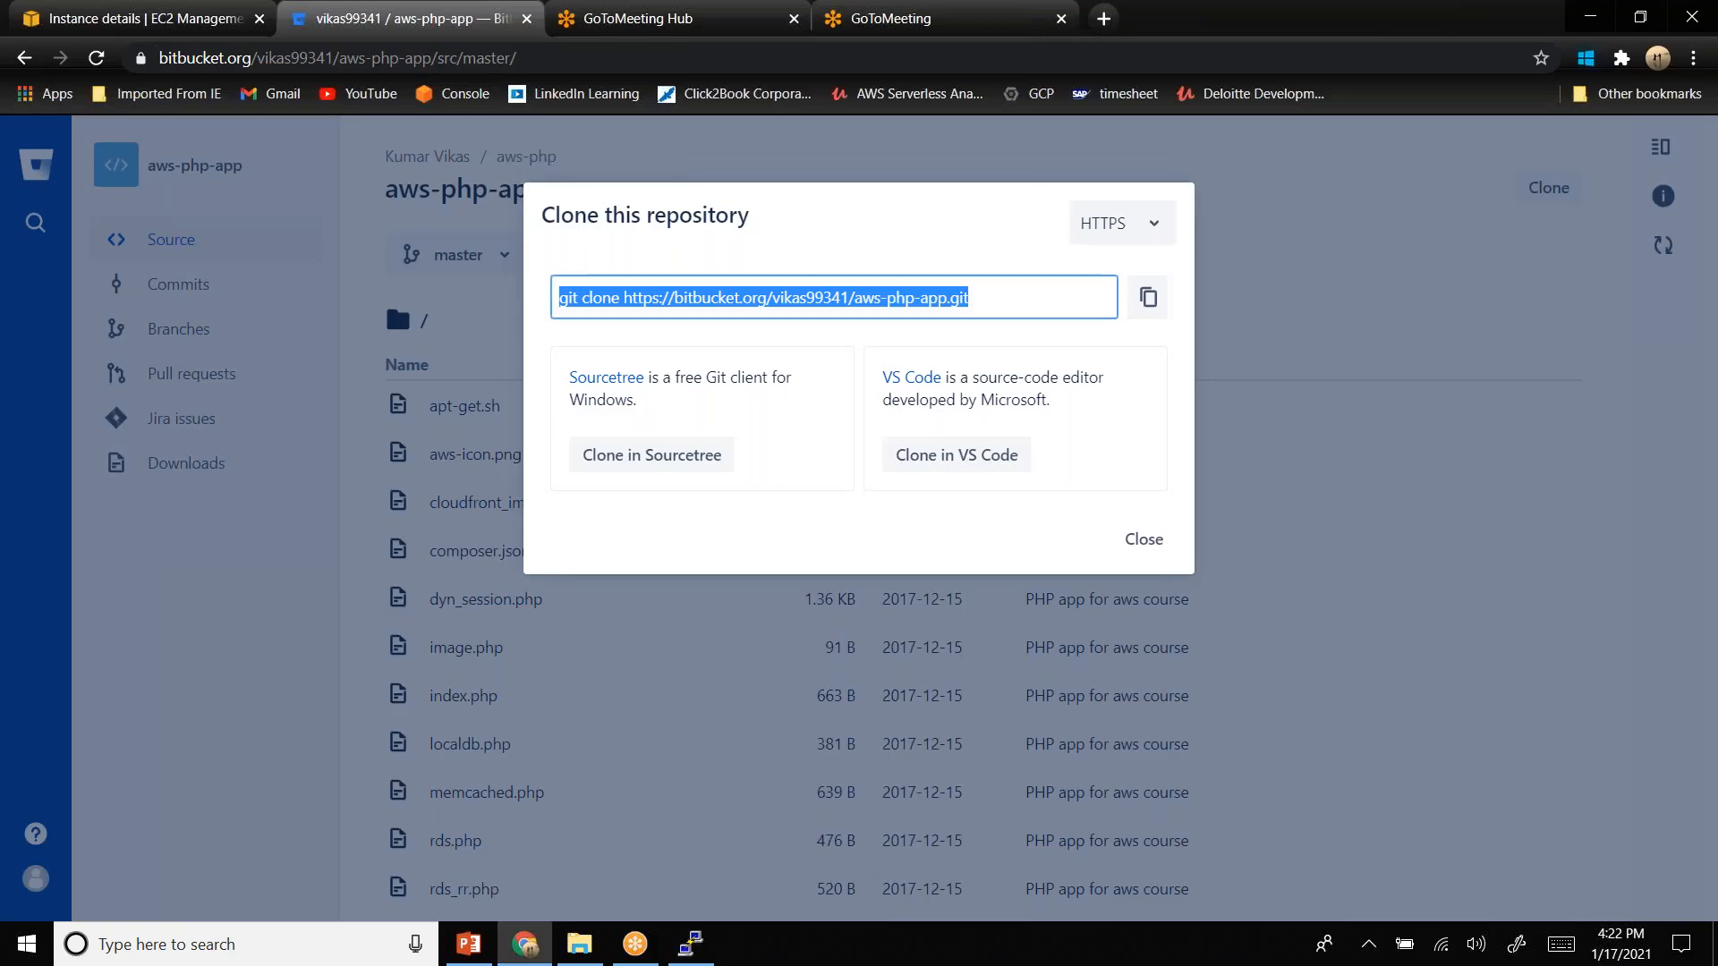
{"action": "key", "text": "alt+Tab"}
{"action": "key", "text": "Tab"}
{"action": "key", "text": "alt+Tab"}
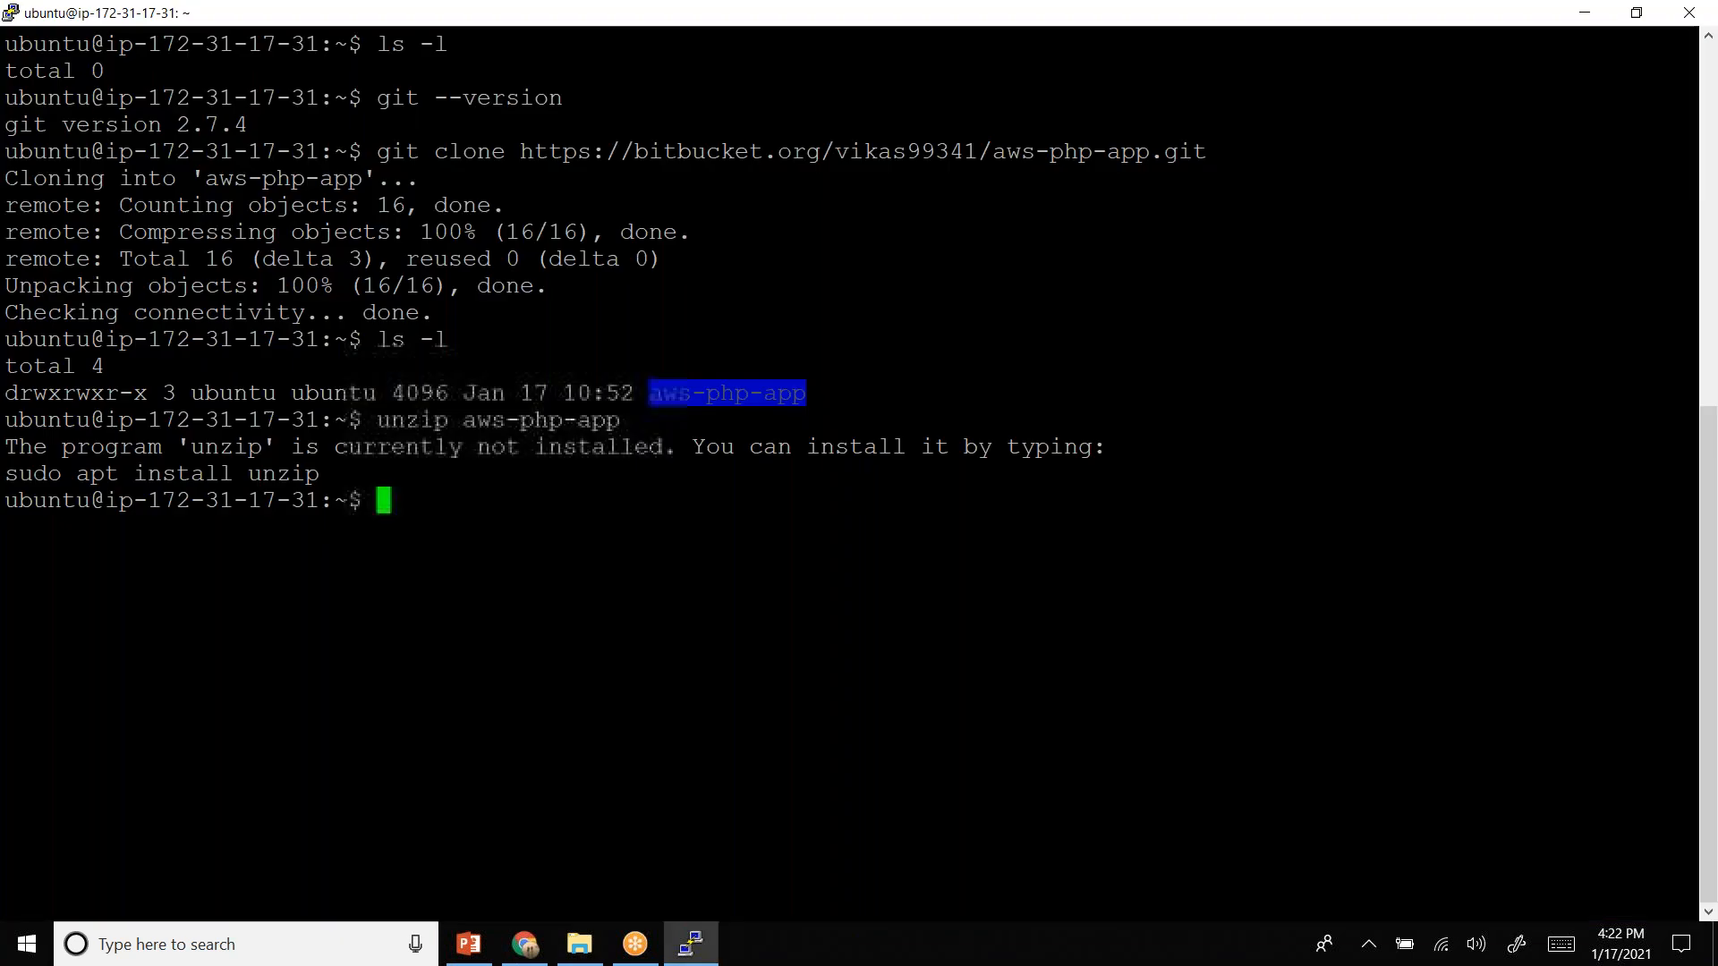
{"action": "key", "text": "alt+Tab"}
{"action": "key", "text": "Tab"}
{"action": "key", "text": "alt+Tab"}
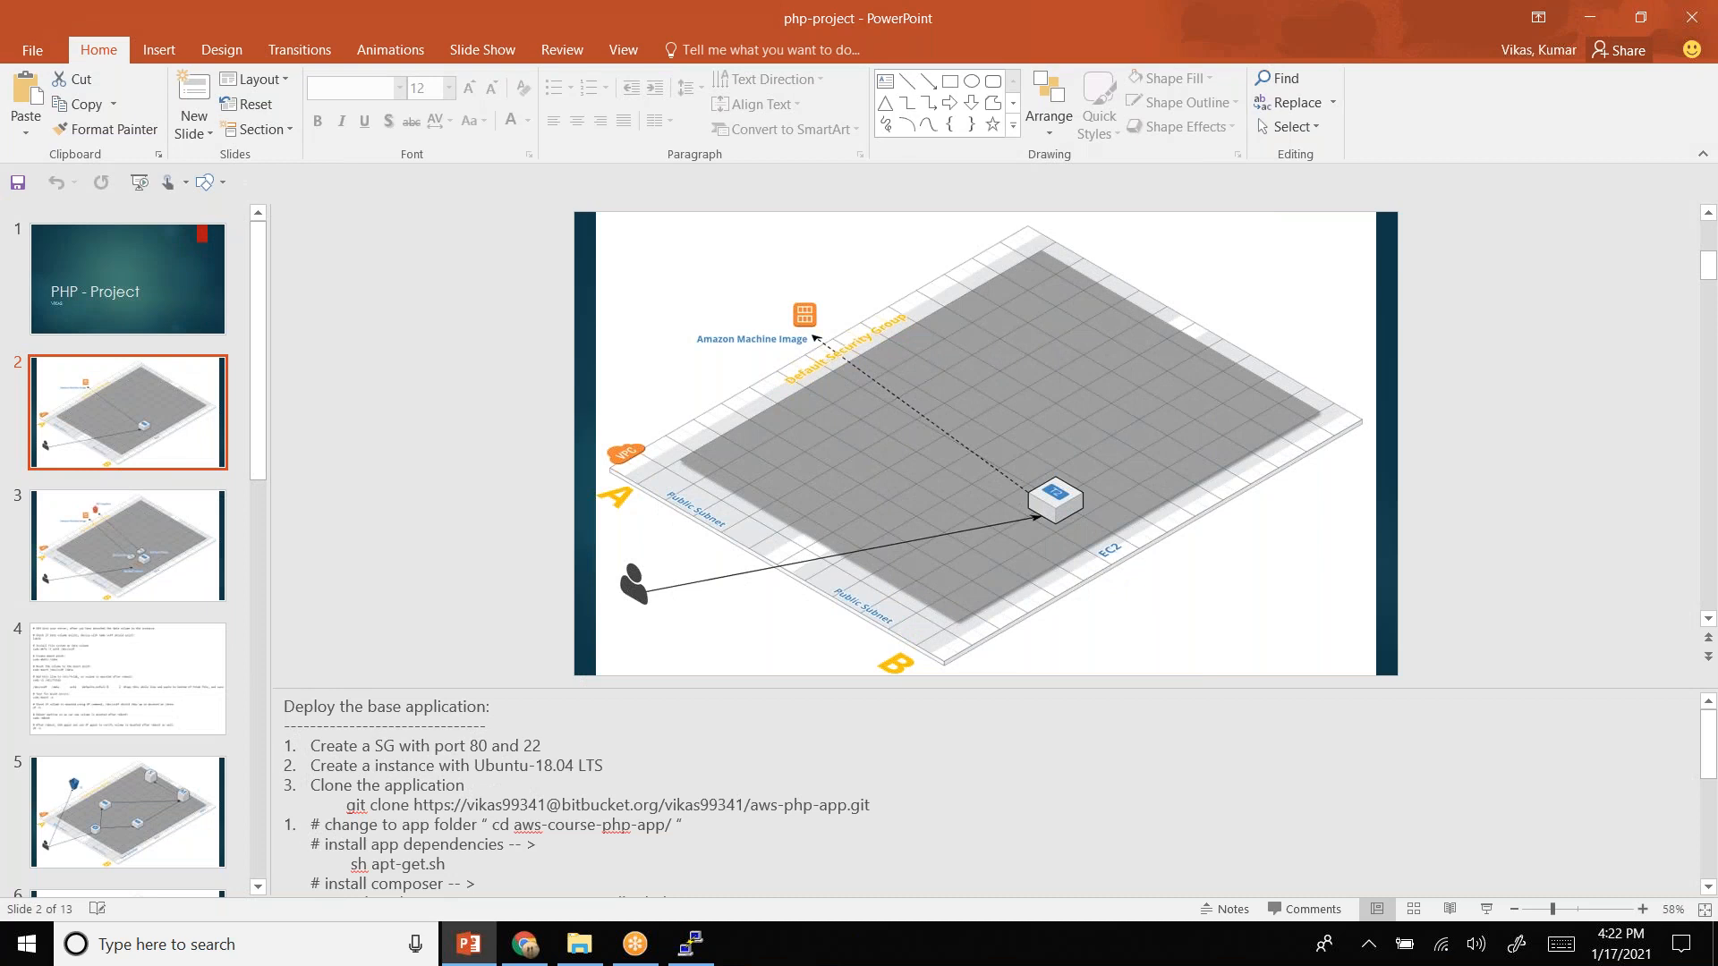
{"action": "key", "text": "alt+Tab"}
{"action": "key", "text": "Tab"}
{"action": "key", "text": "alt+Tab"}
{"action": "key", "text": "Tab"}
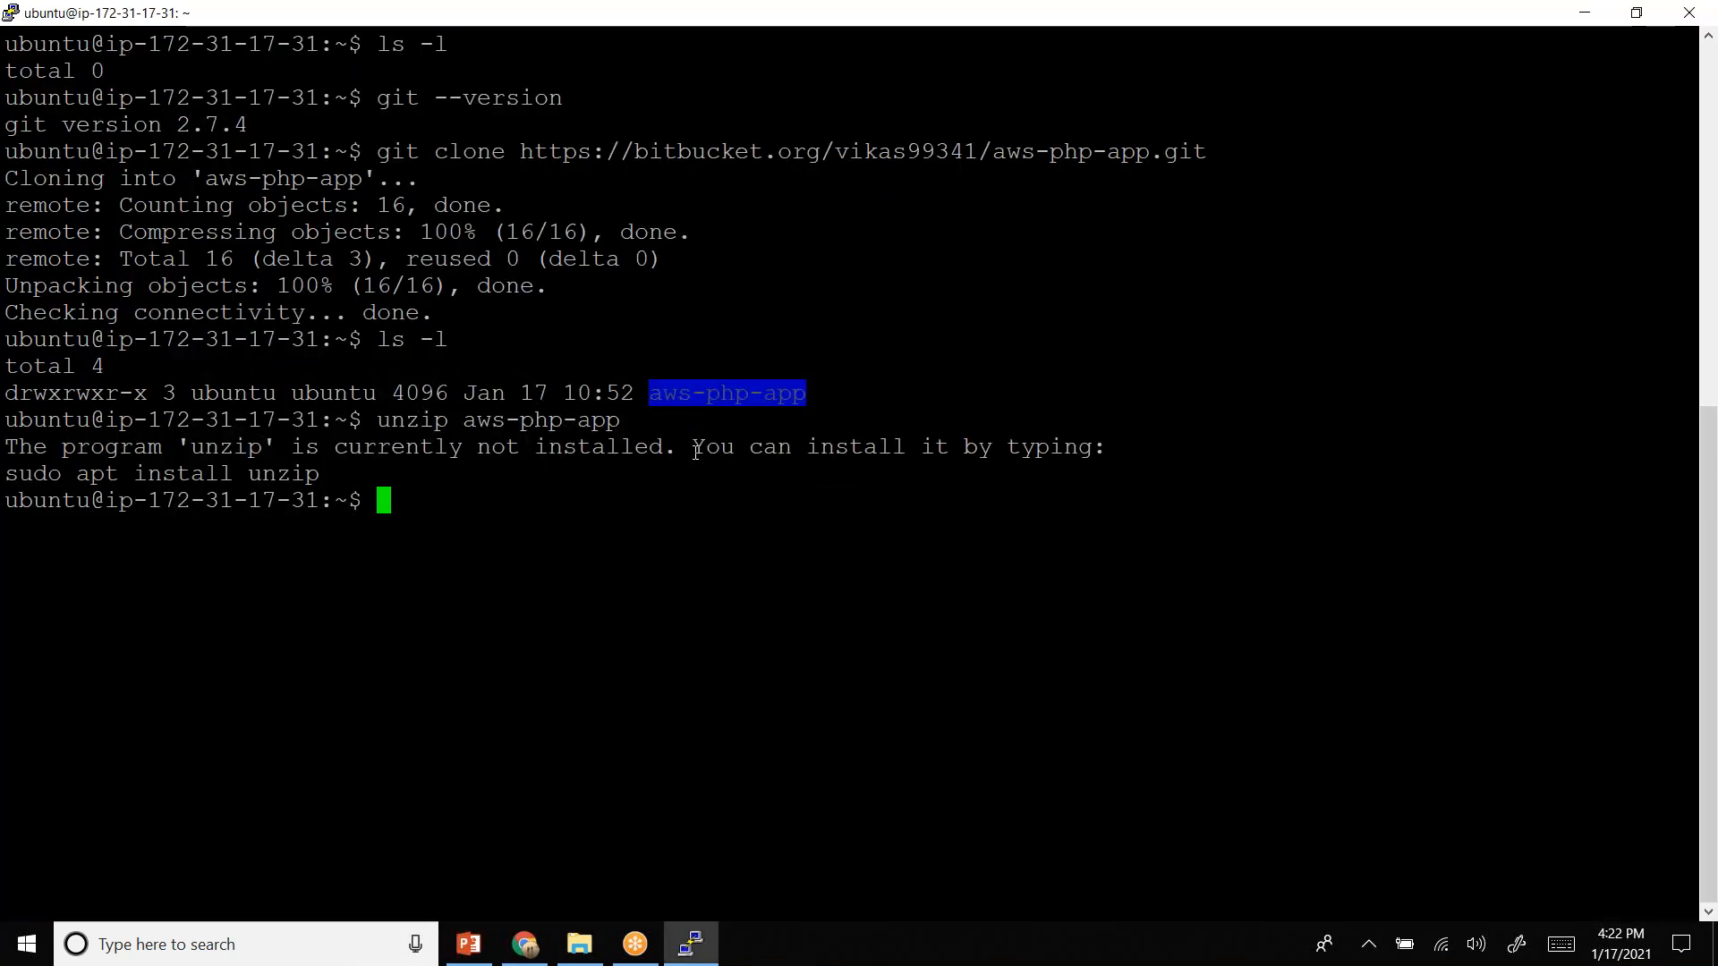
- Change into the aws-php-app directory and list its files in long format with ls -l
{"action": "left_click", "coordinate": [685, 514]}
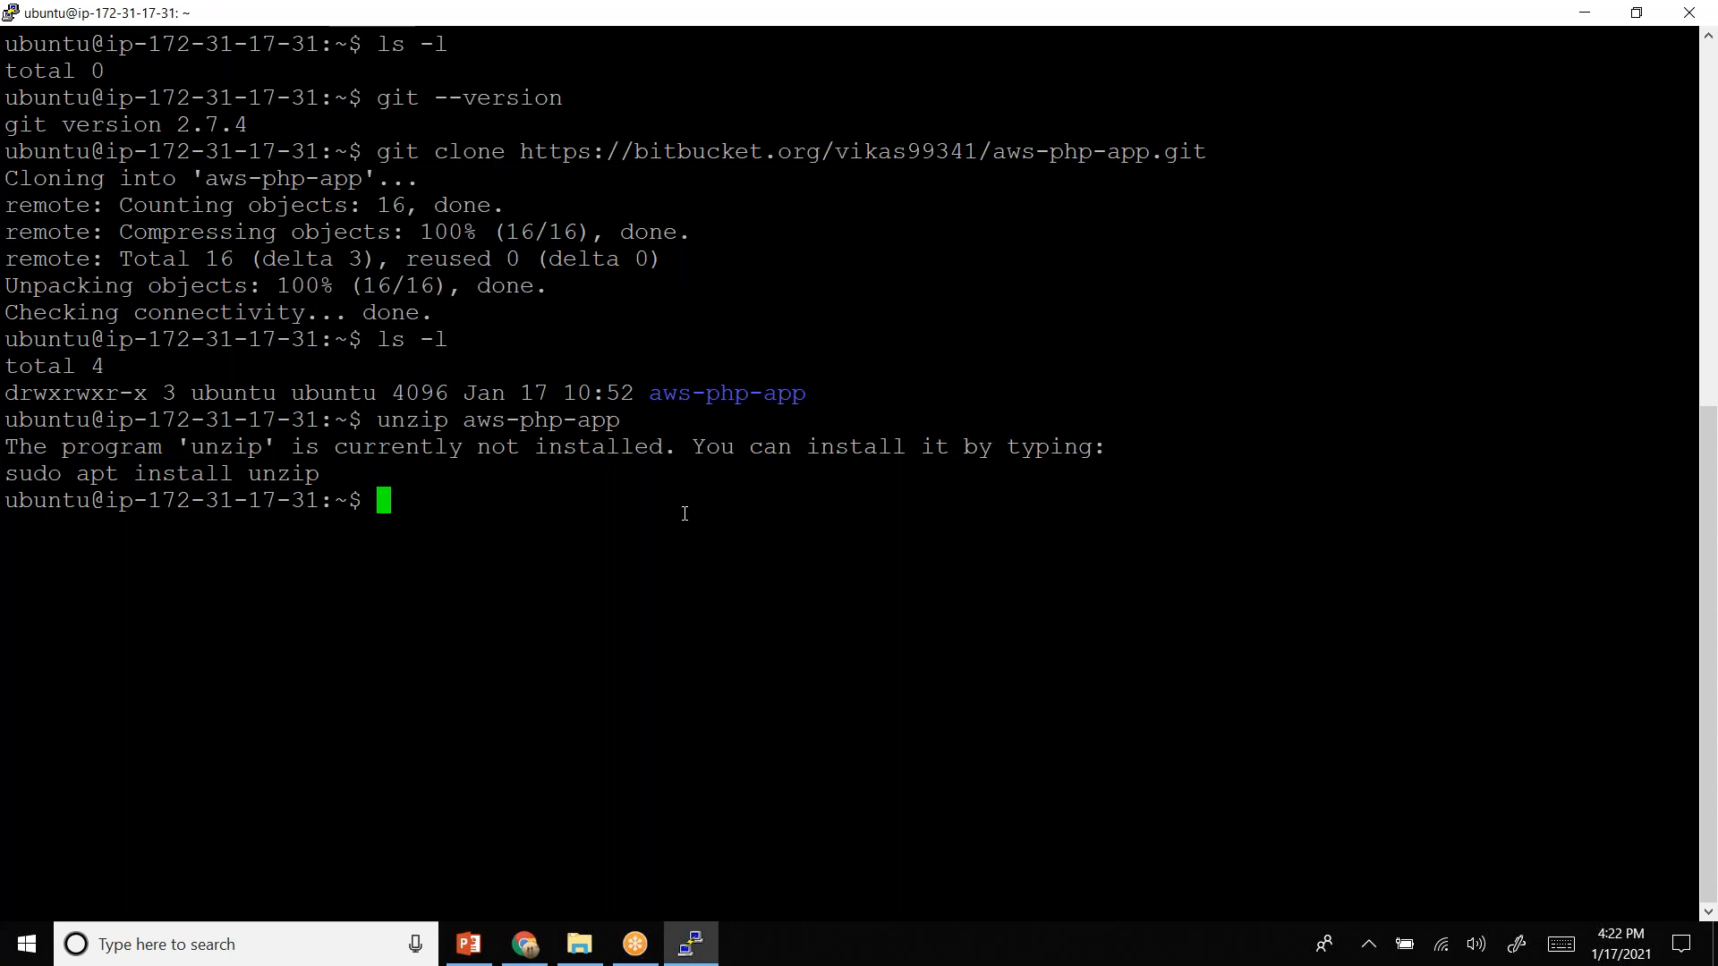
{"action": "double_click", "coordinate": [763, 400]}
{"action": "key", "text": "ctrl+c"}
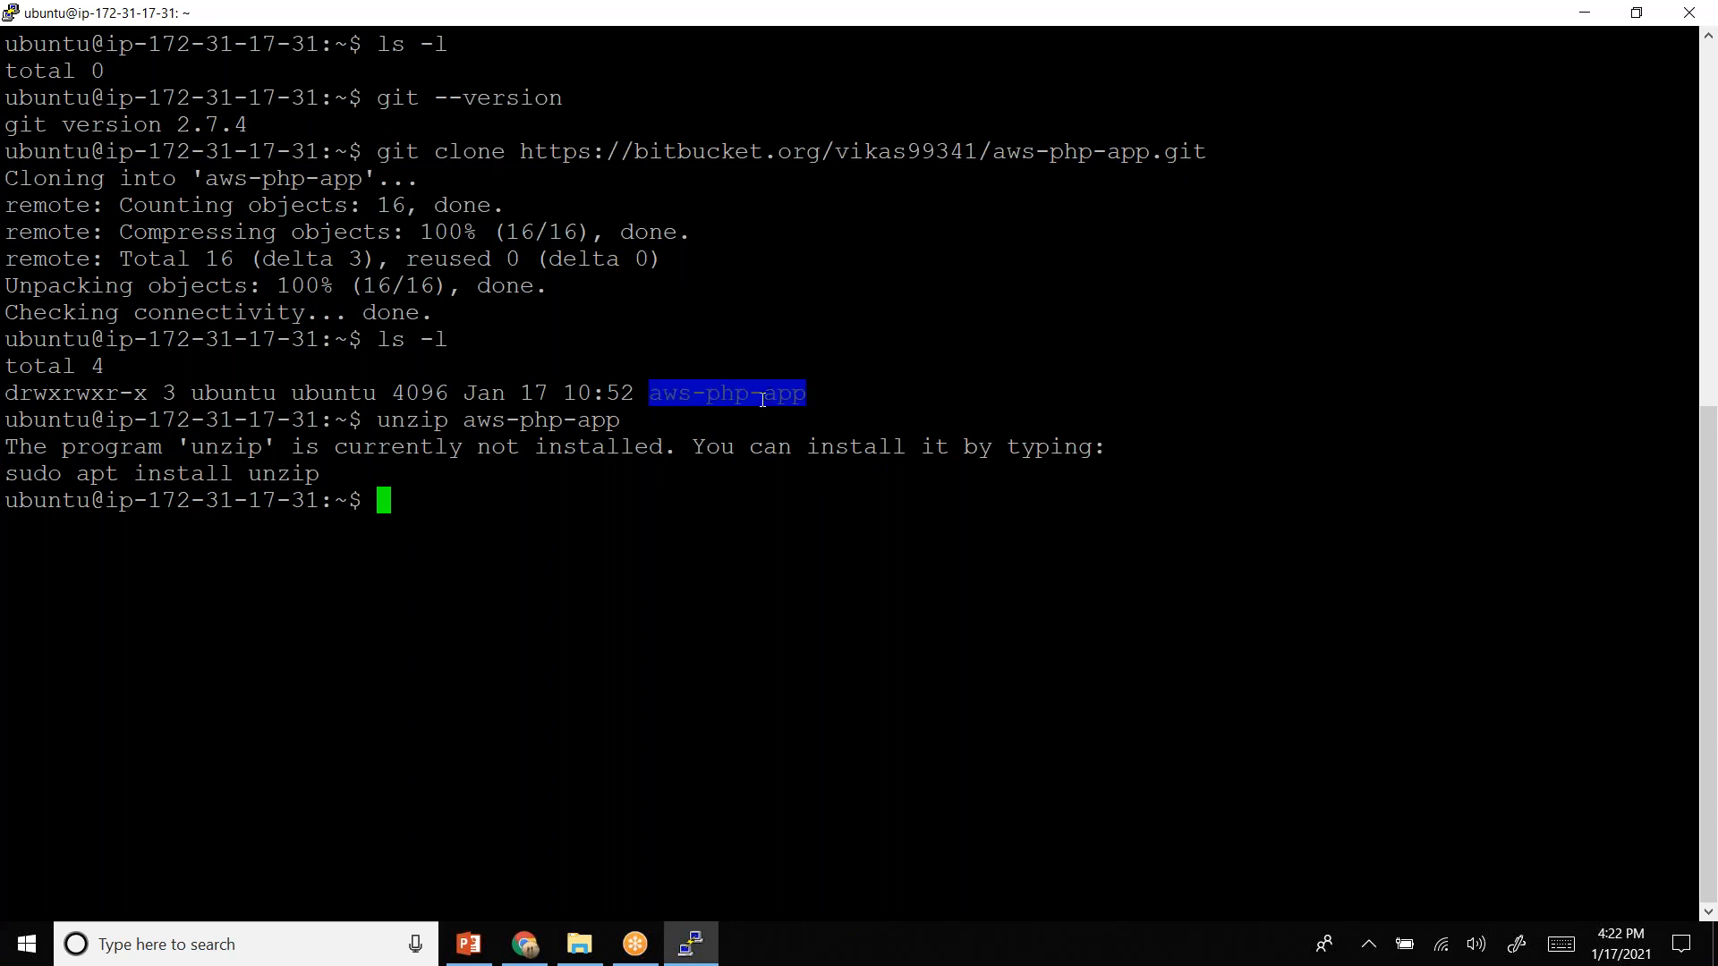
{"action": "type", "text": "cd"}
{"action": "right_click", "coordinate": [763, 400]}
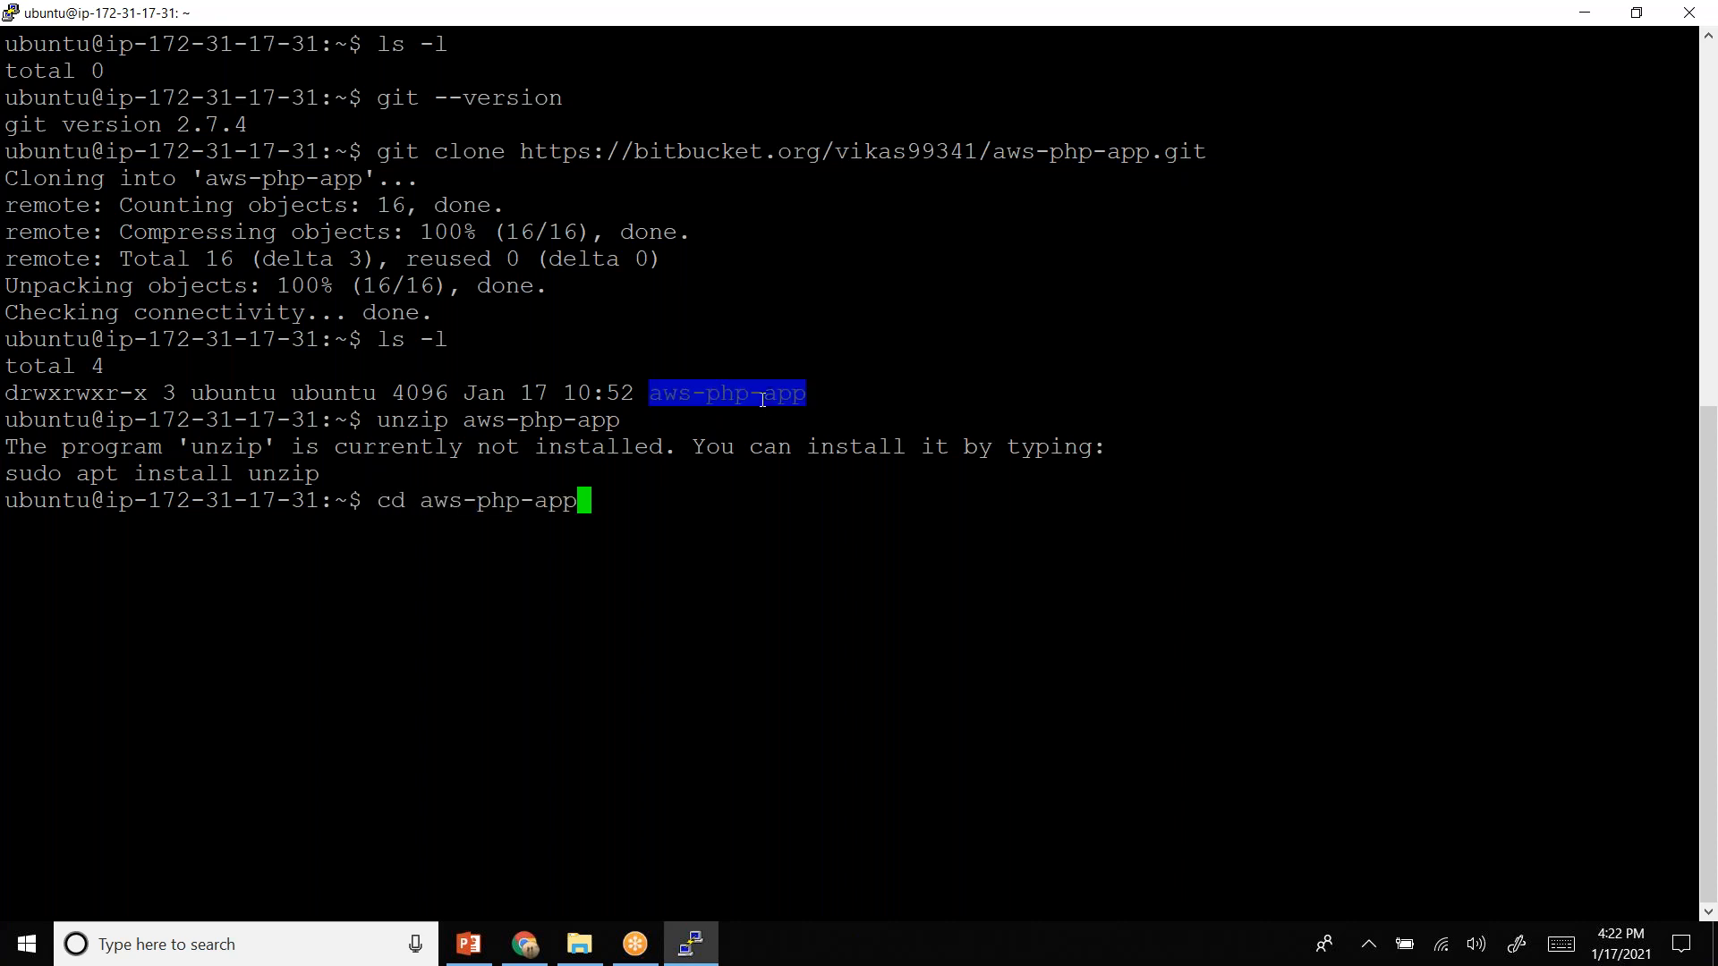
{"action": "key", "text": "Return"}
{"action": "type", "text": "ls -l"}
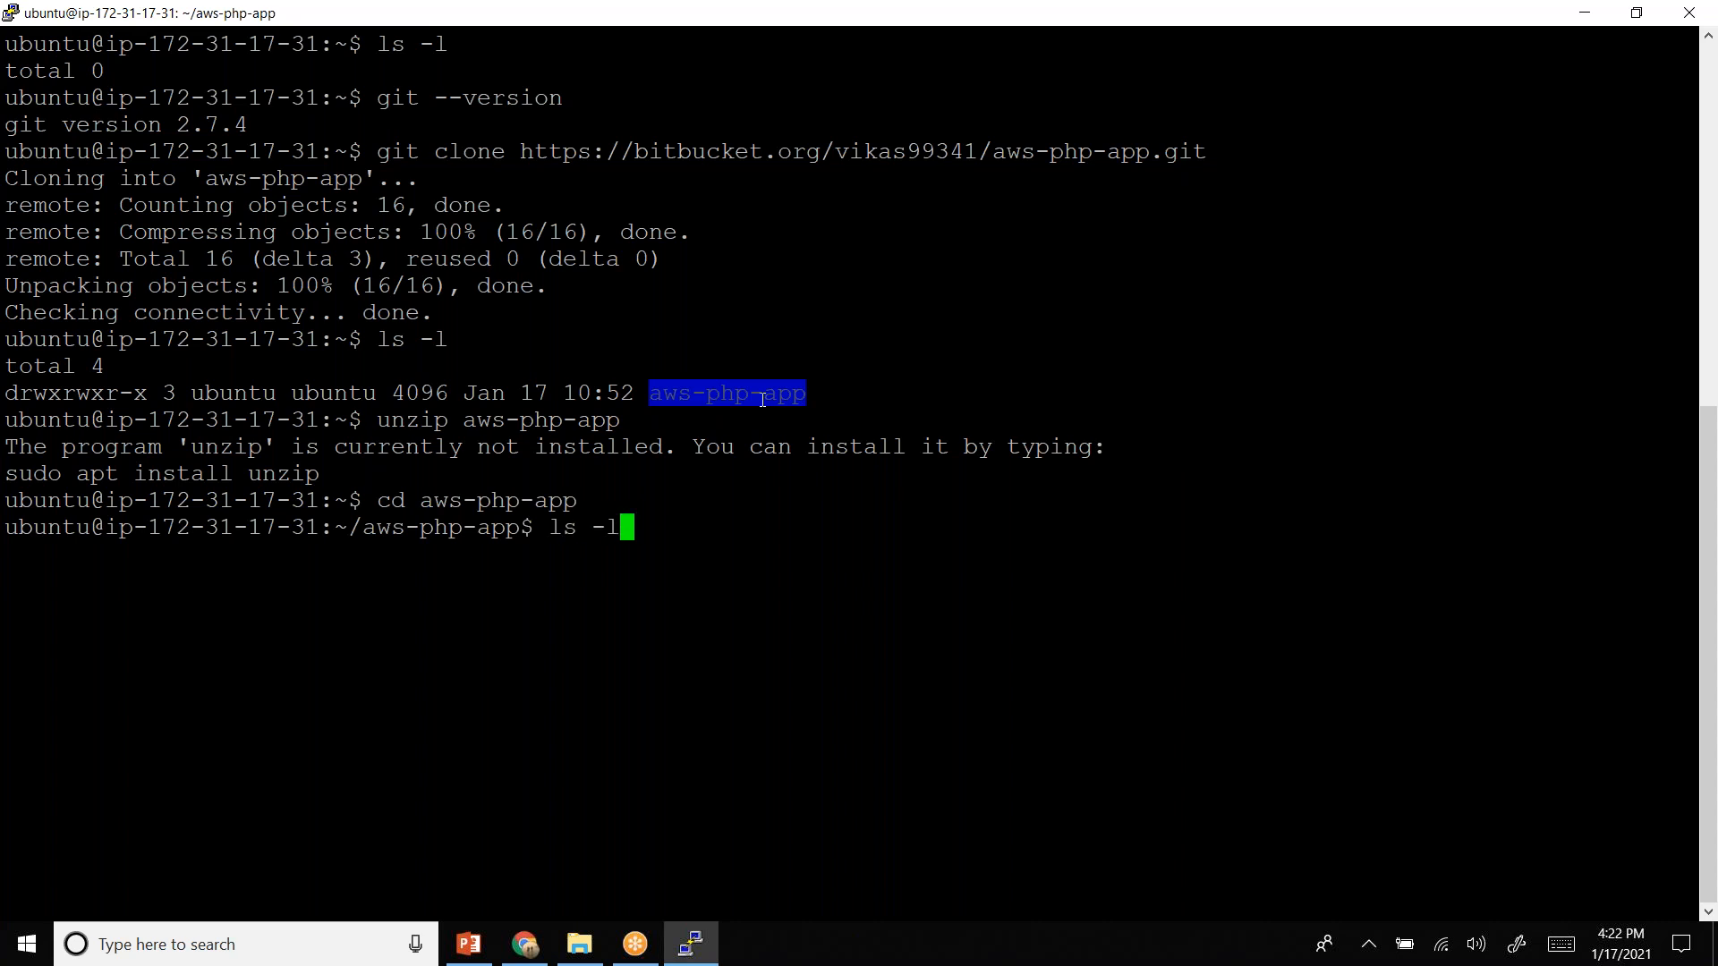
{"action": "key", "text": "Return"}
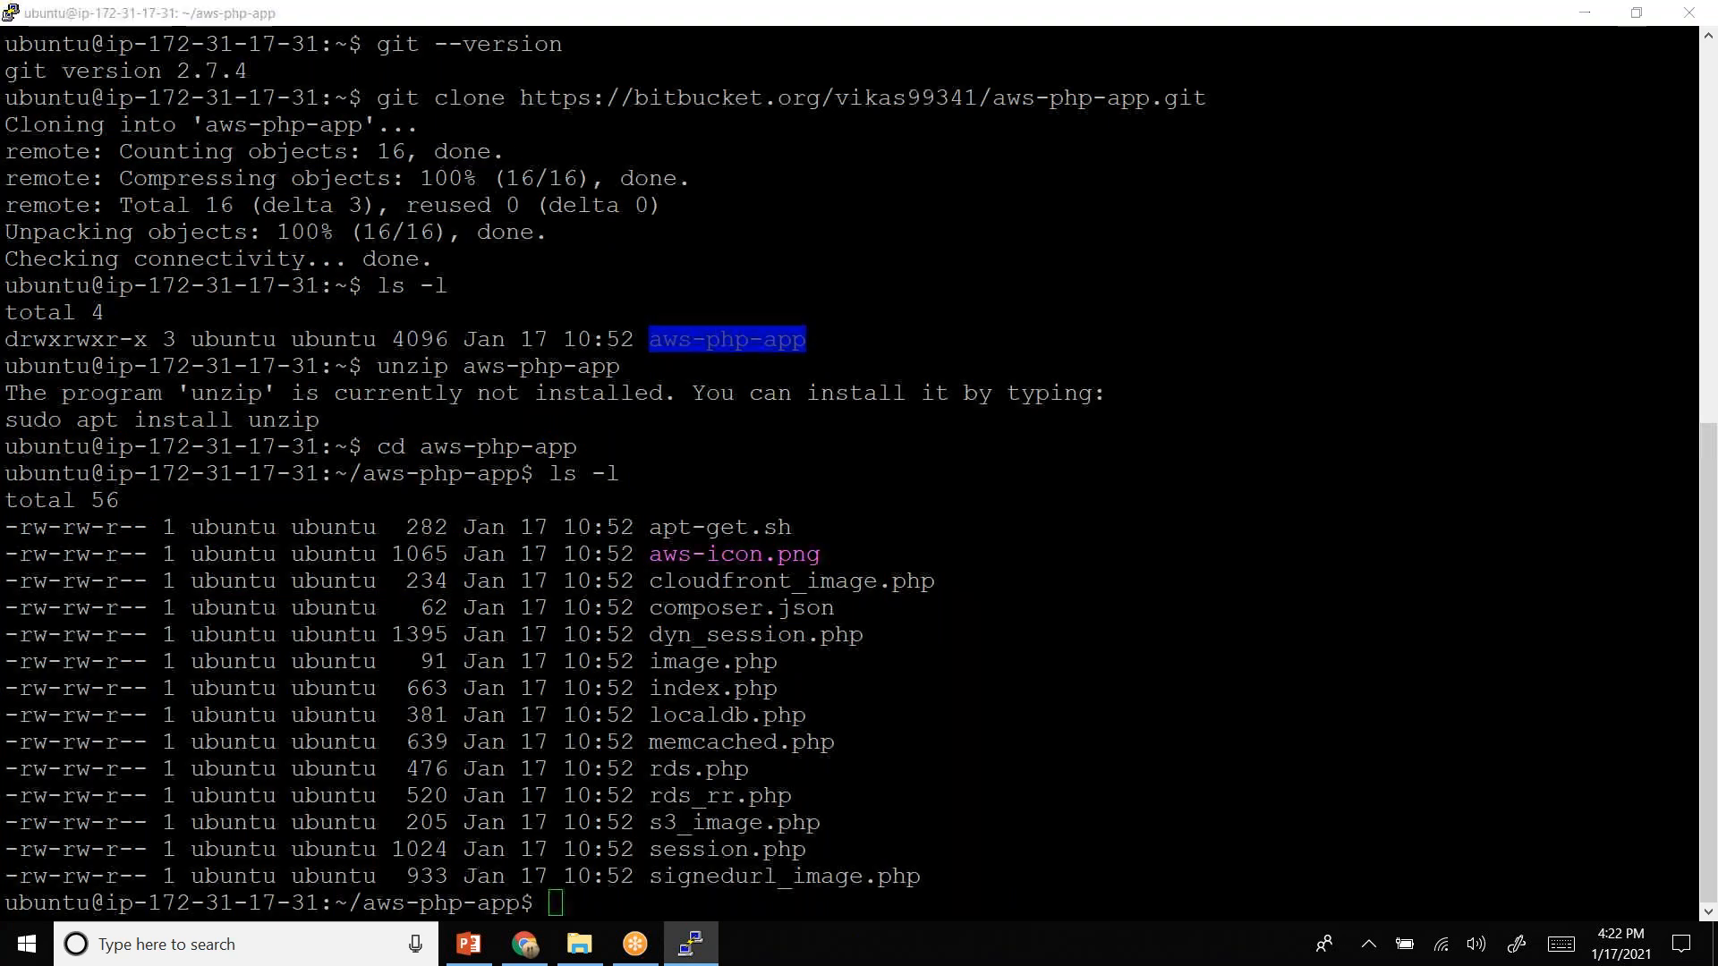
- Switch to Bitbucket, close the clone dialog, review the repository's file list and return to the PuTTY terminal
{"action": "key", "text": "alt+Tab"}
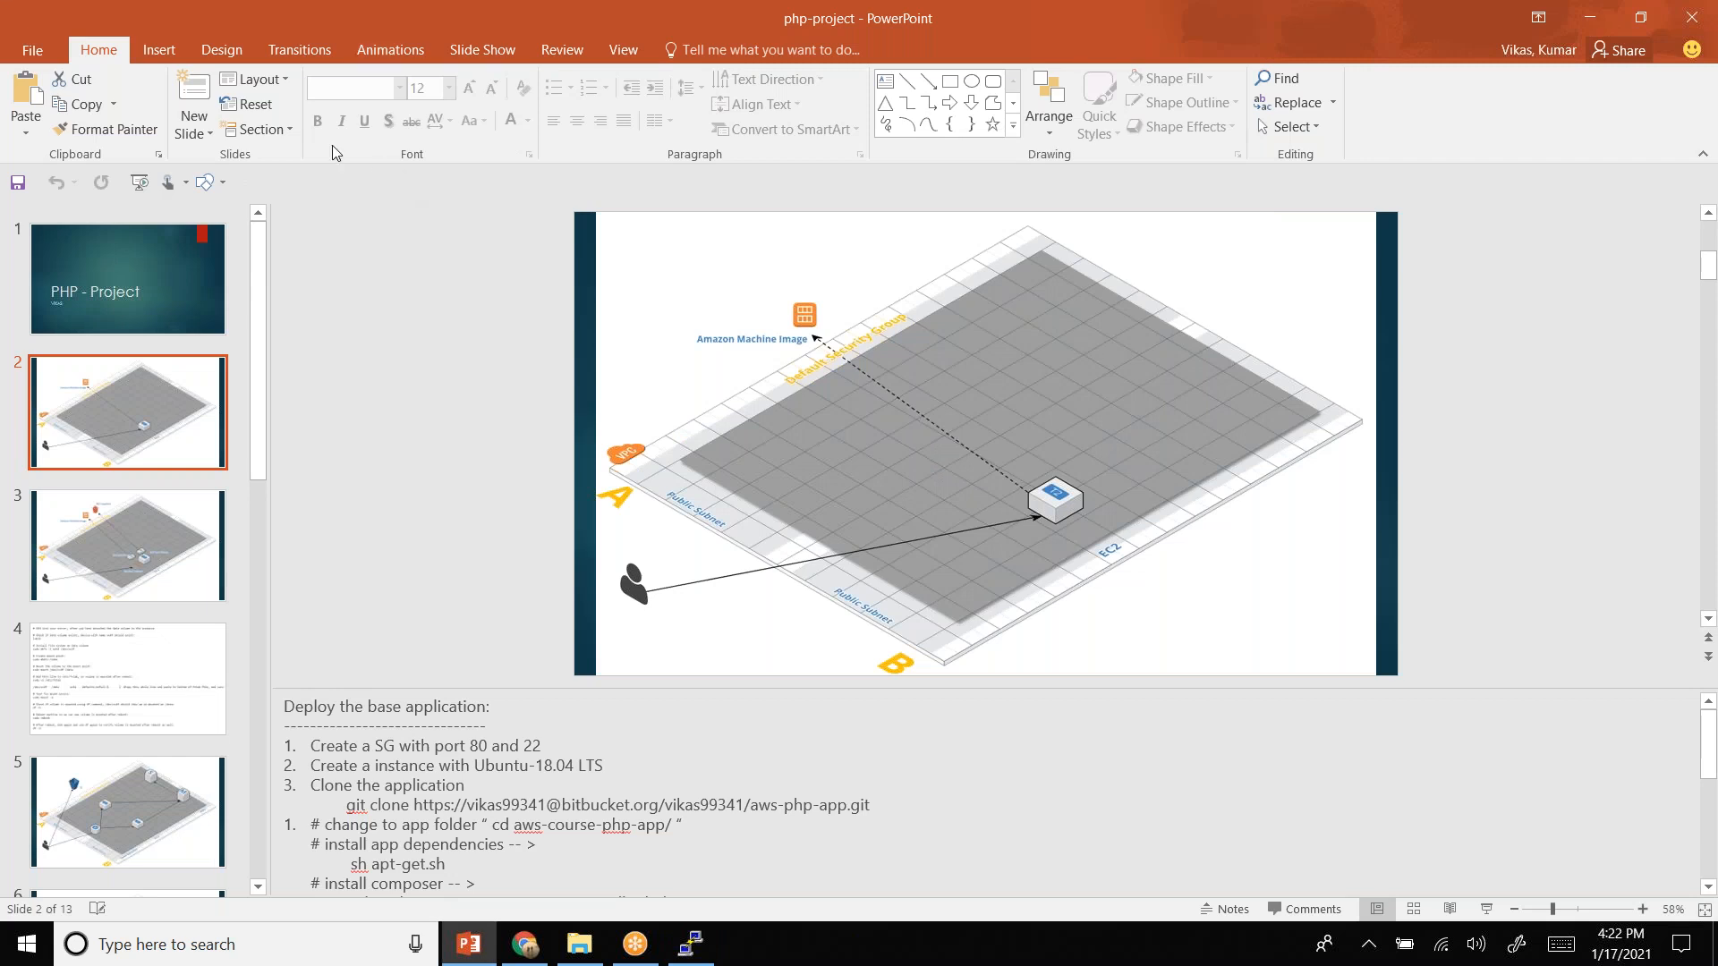
{"action": "key", "text": "alt+Tab"}
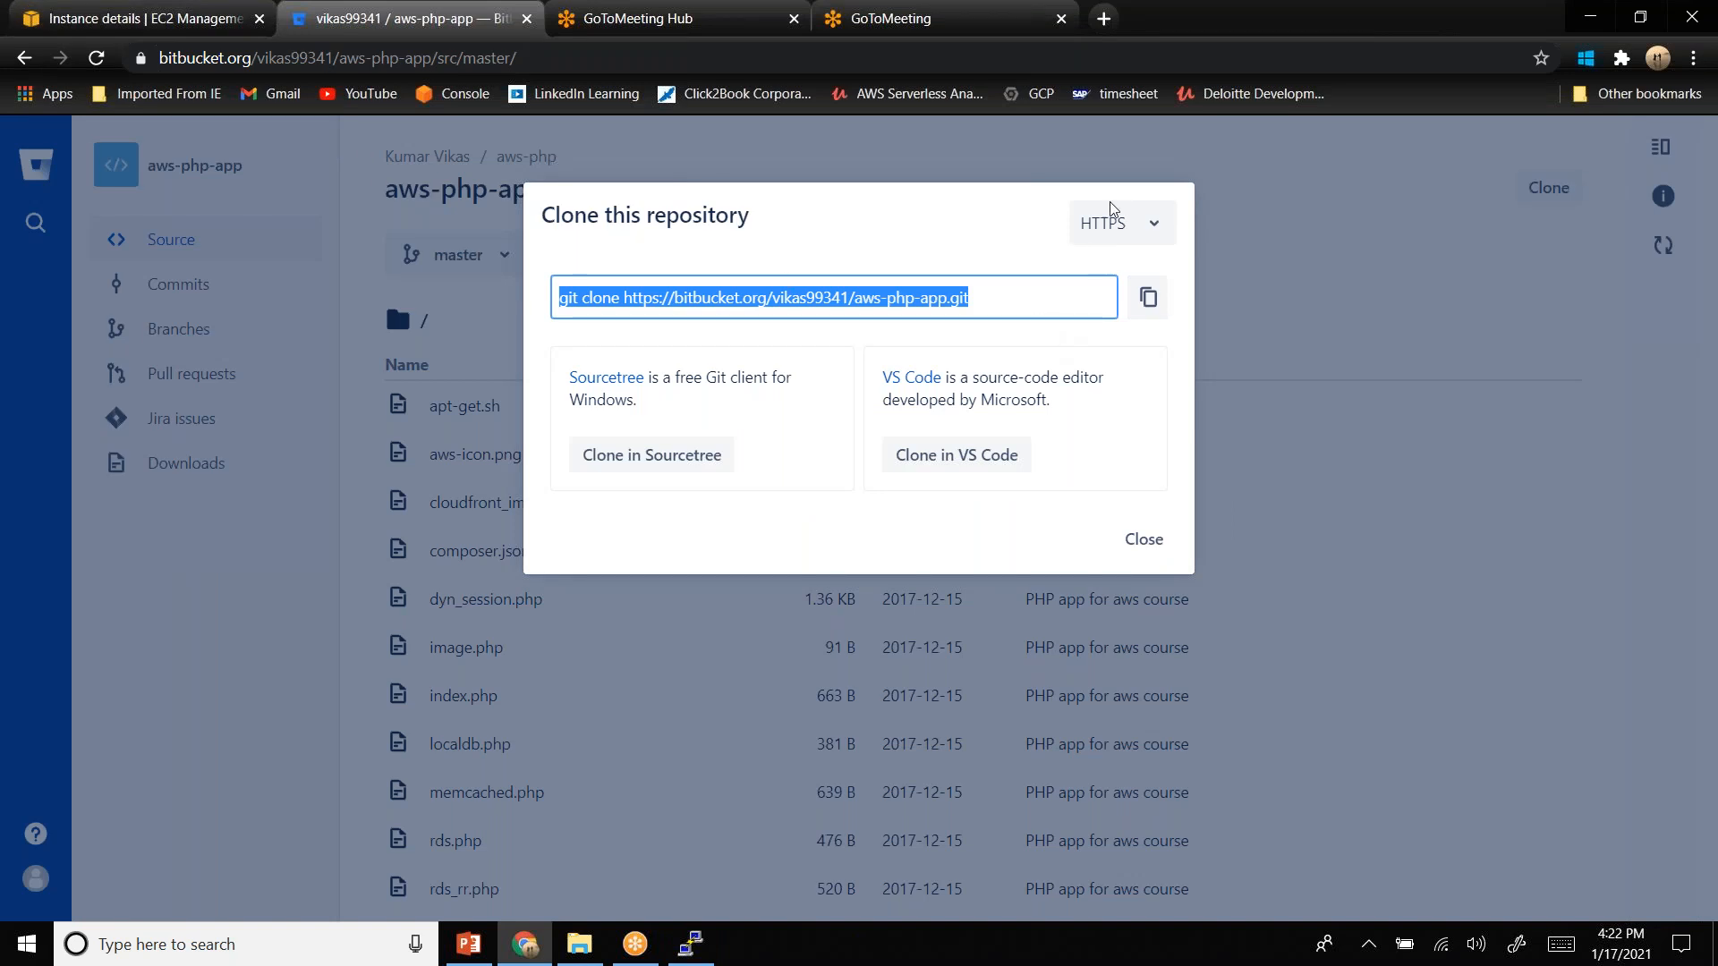
{"action": "left_click", "coordinate": [1162, 543]}
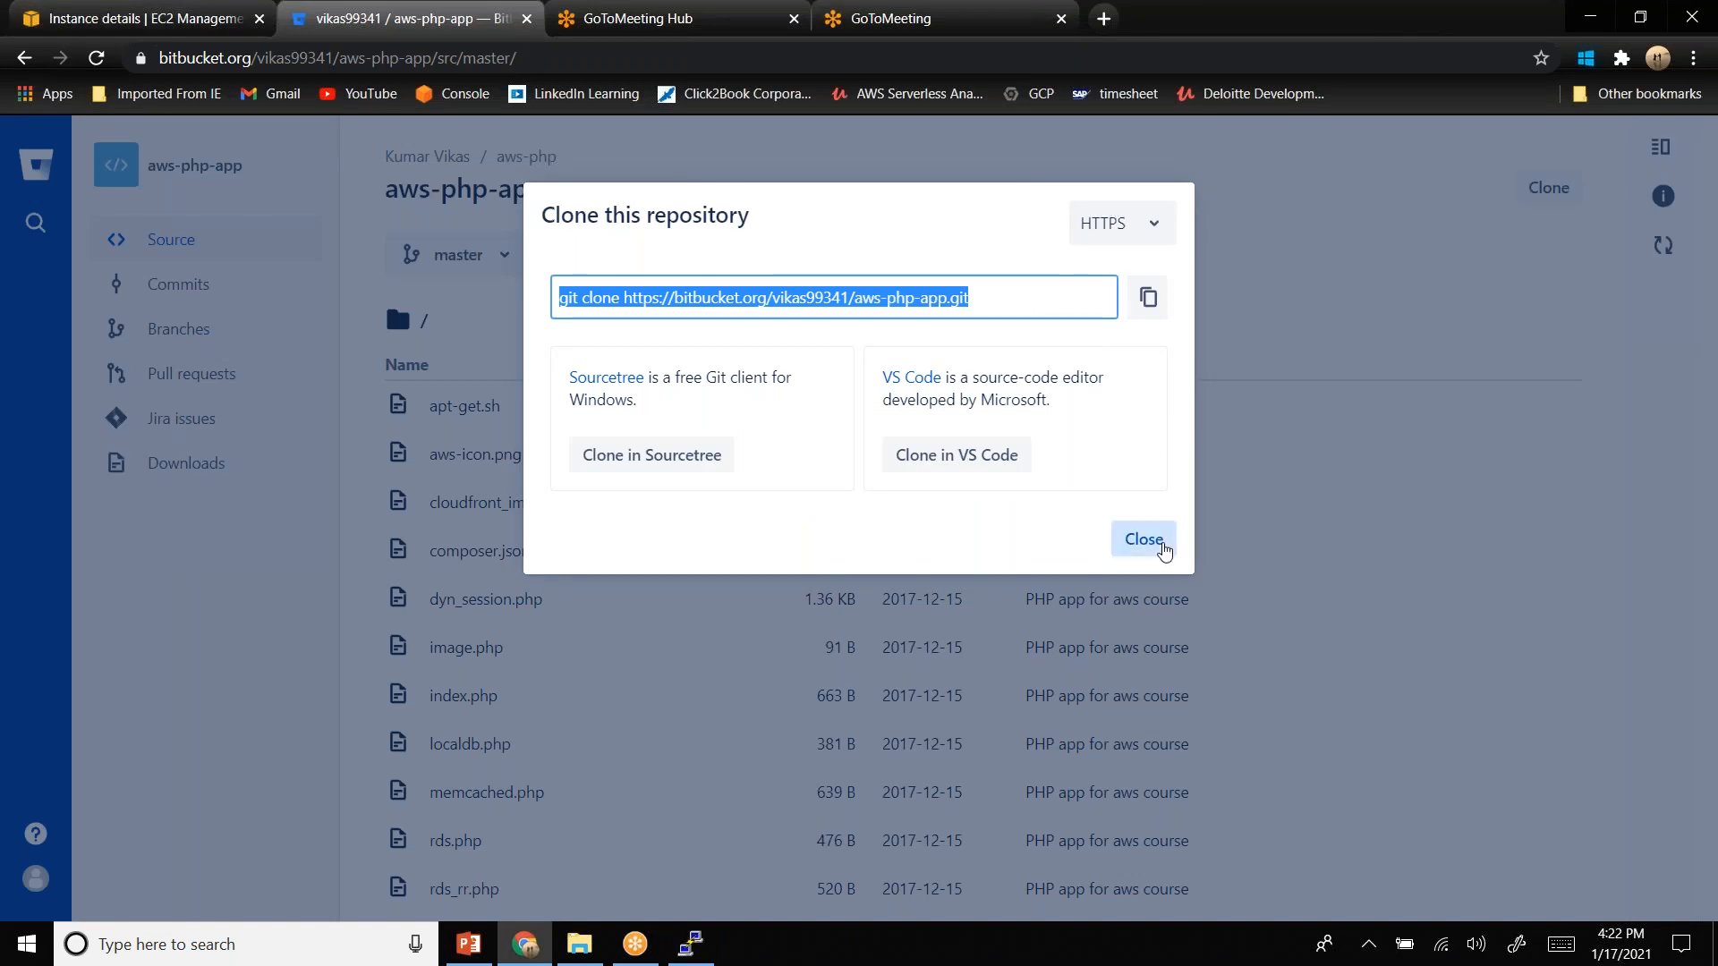
{"action": "scroll", "coordinate": [845, 721], "scroll_direction": "down", "scroll_amount": 2}
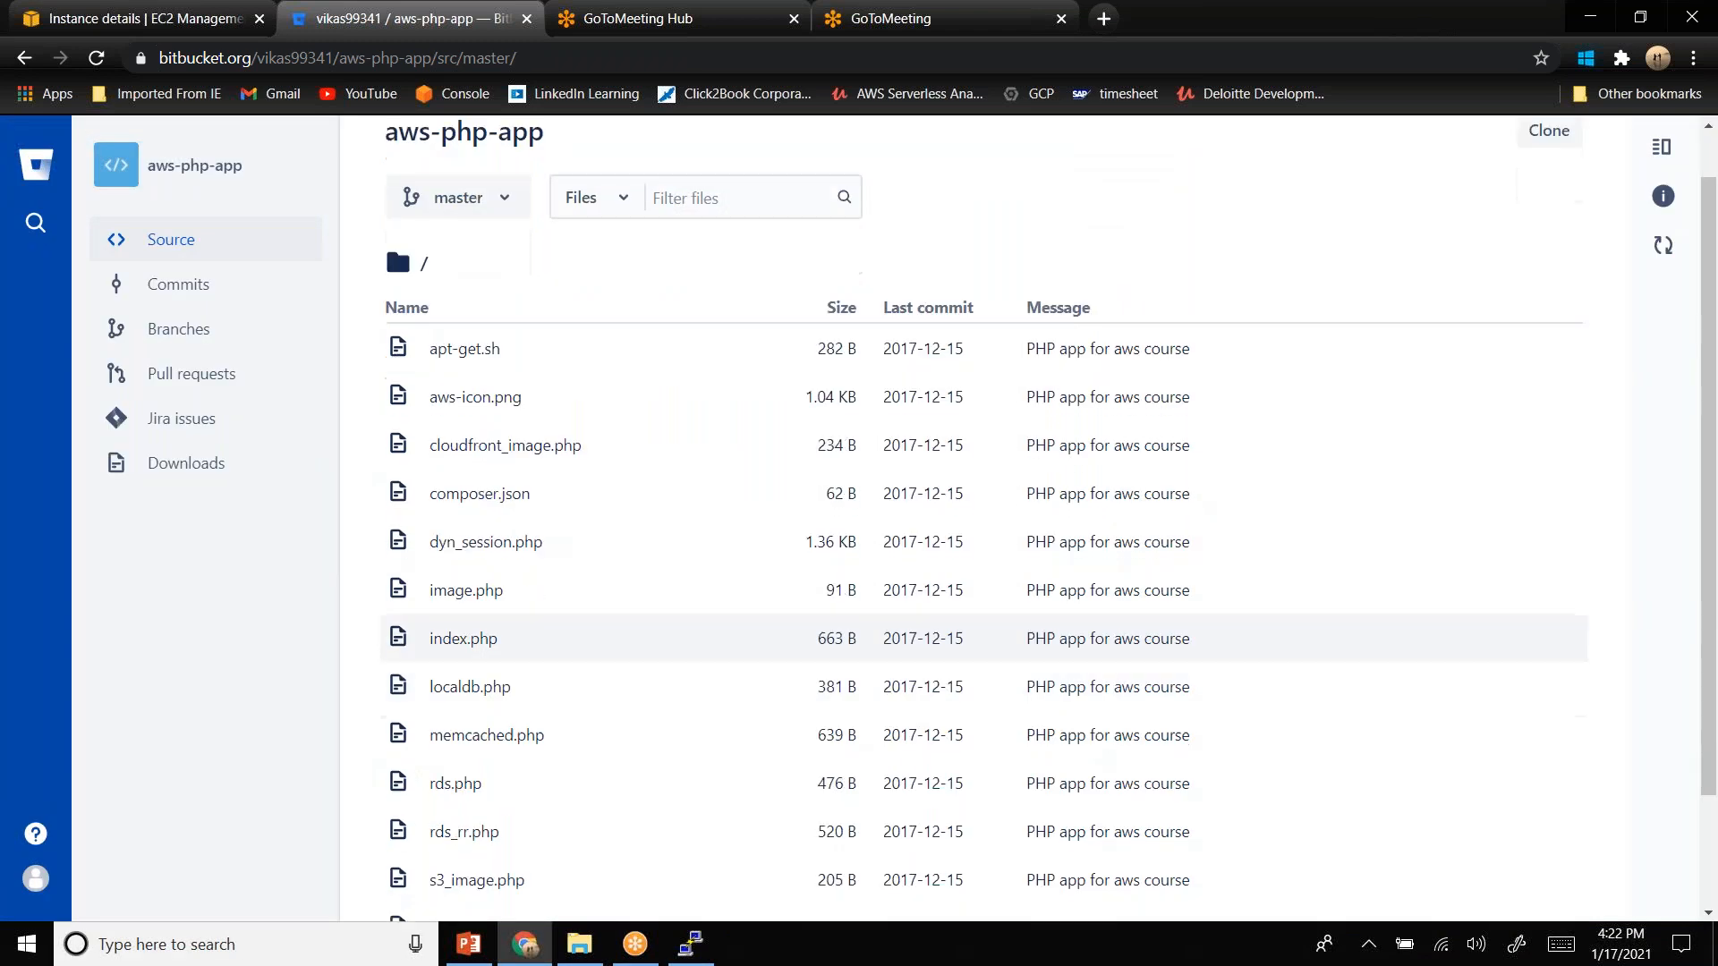
{"action": "scroll", "coordinate": [845, 721], "scroll_direction": "up", "scroll_amount": 2}
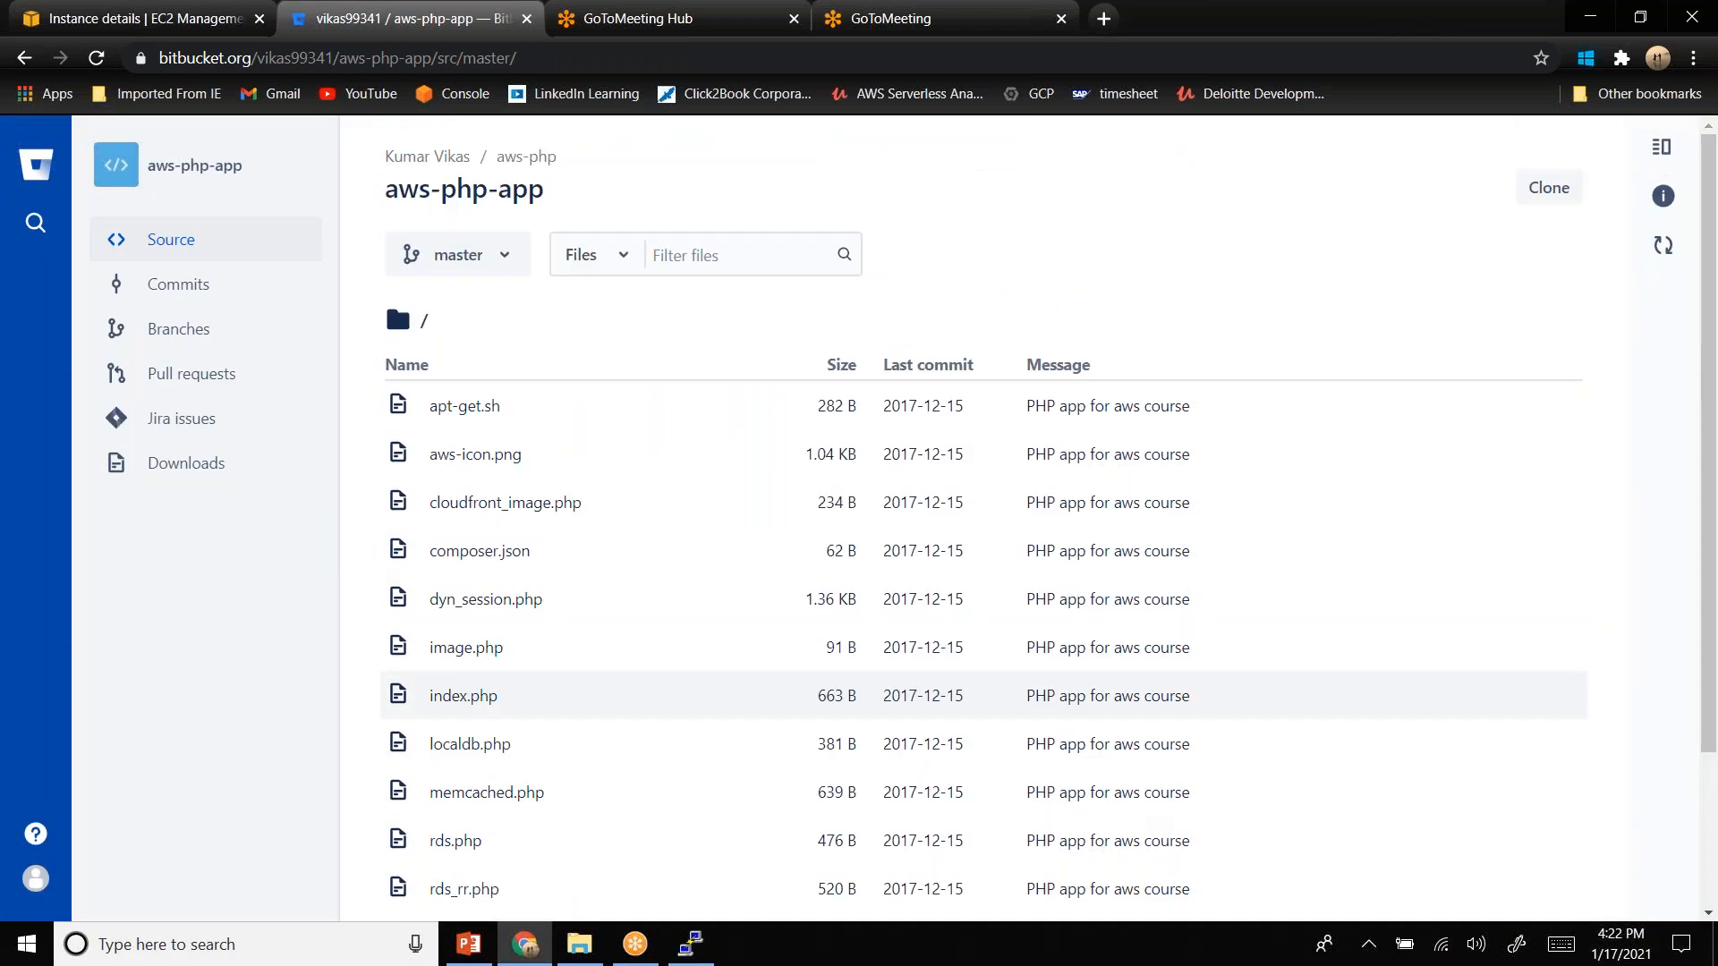
{"action": "key", "text": "alt+Tab"}
{"action": "key", "text": "alt+Tab"}
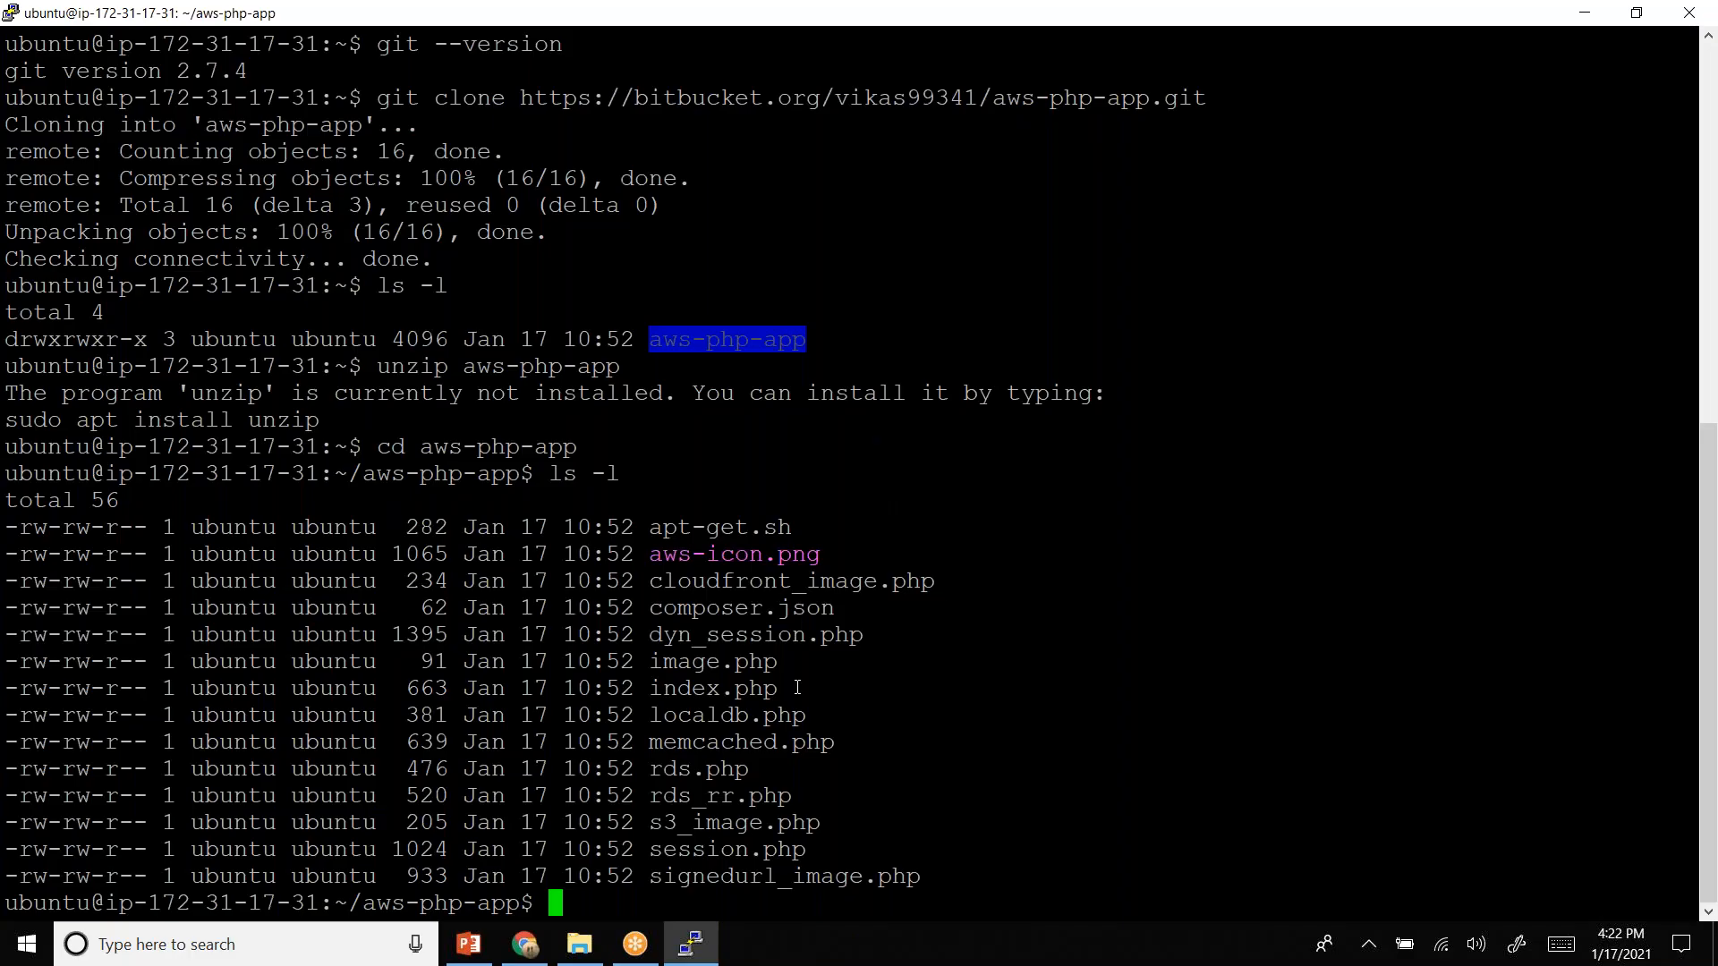
- Clear the terminal, print apt-get.sh with cat and examine the packages that the script installs
{"action": "double_click", "coordinate": [744, 530]}
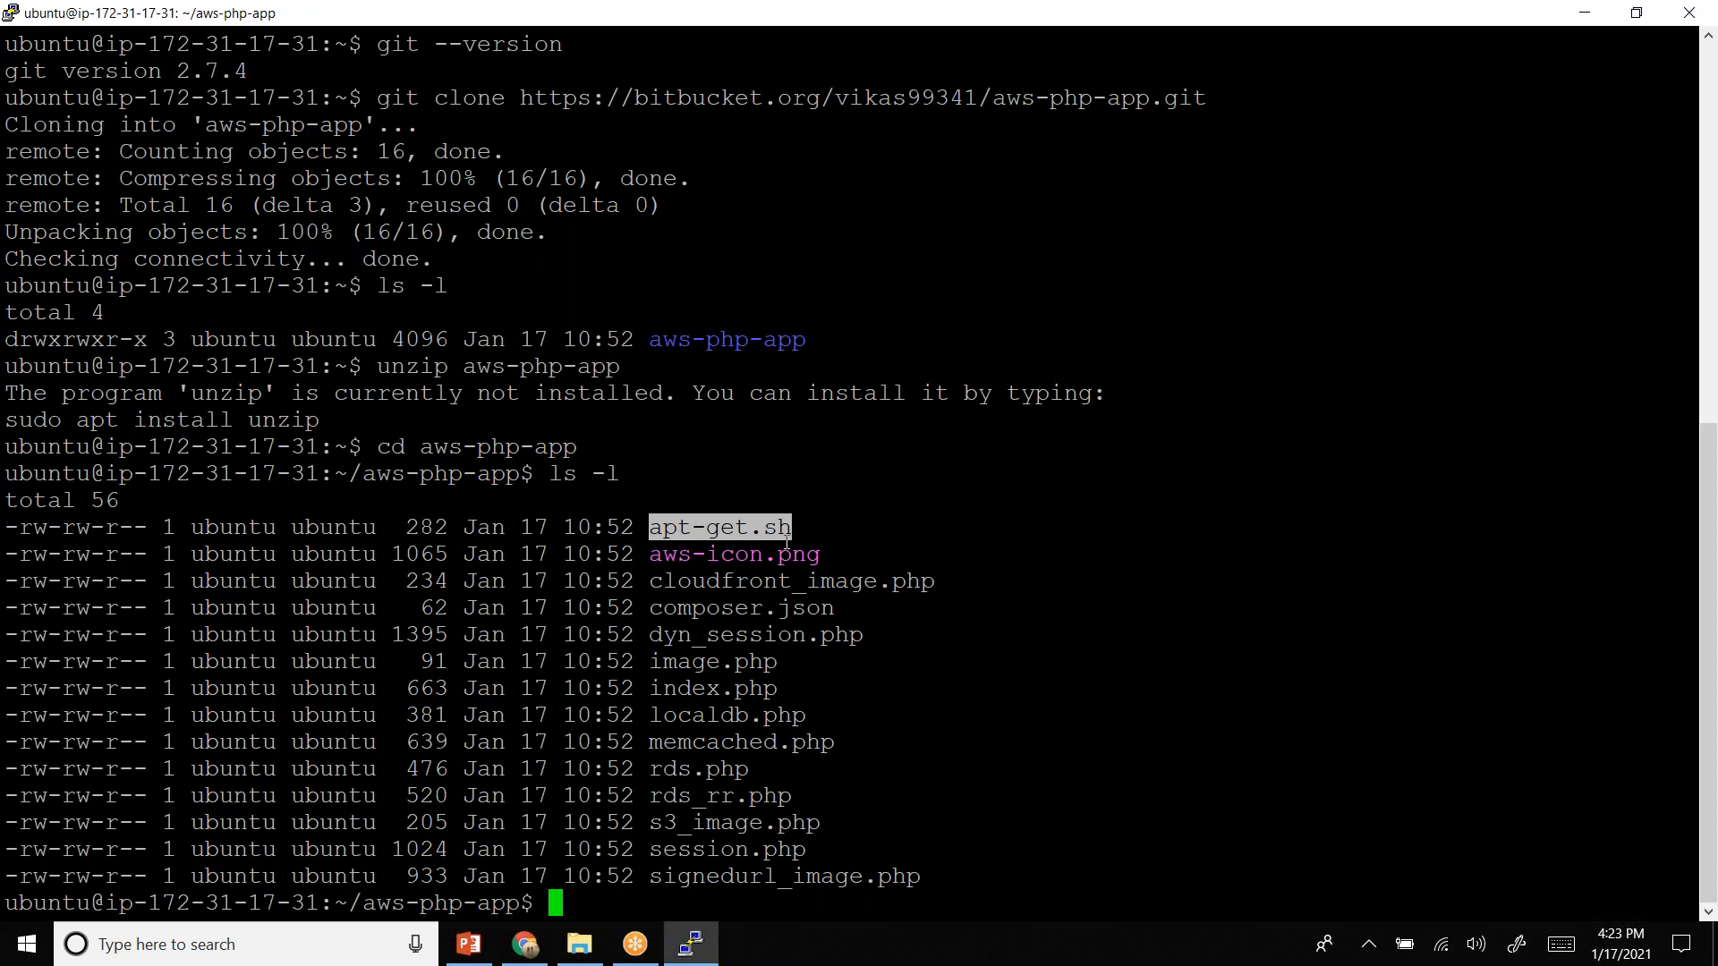
{"action": "type", "text": "clear"}
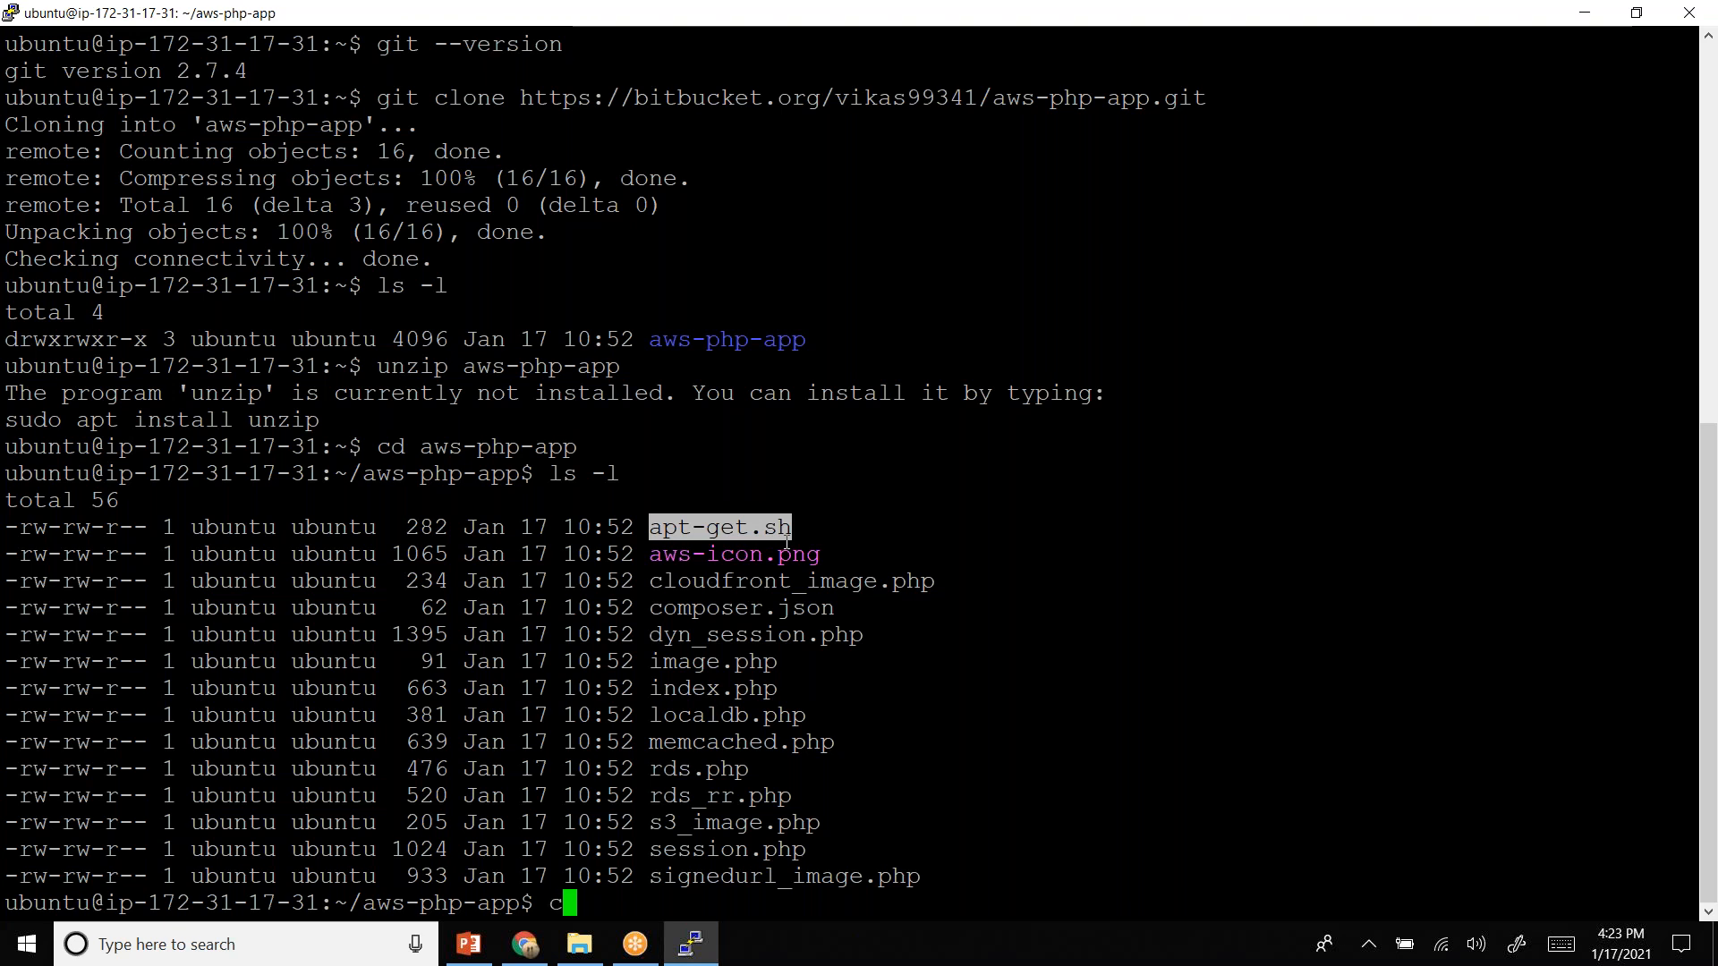
{"action": "key", "text": "Return"}
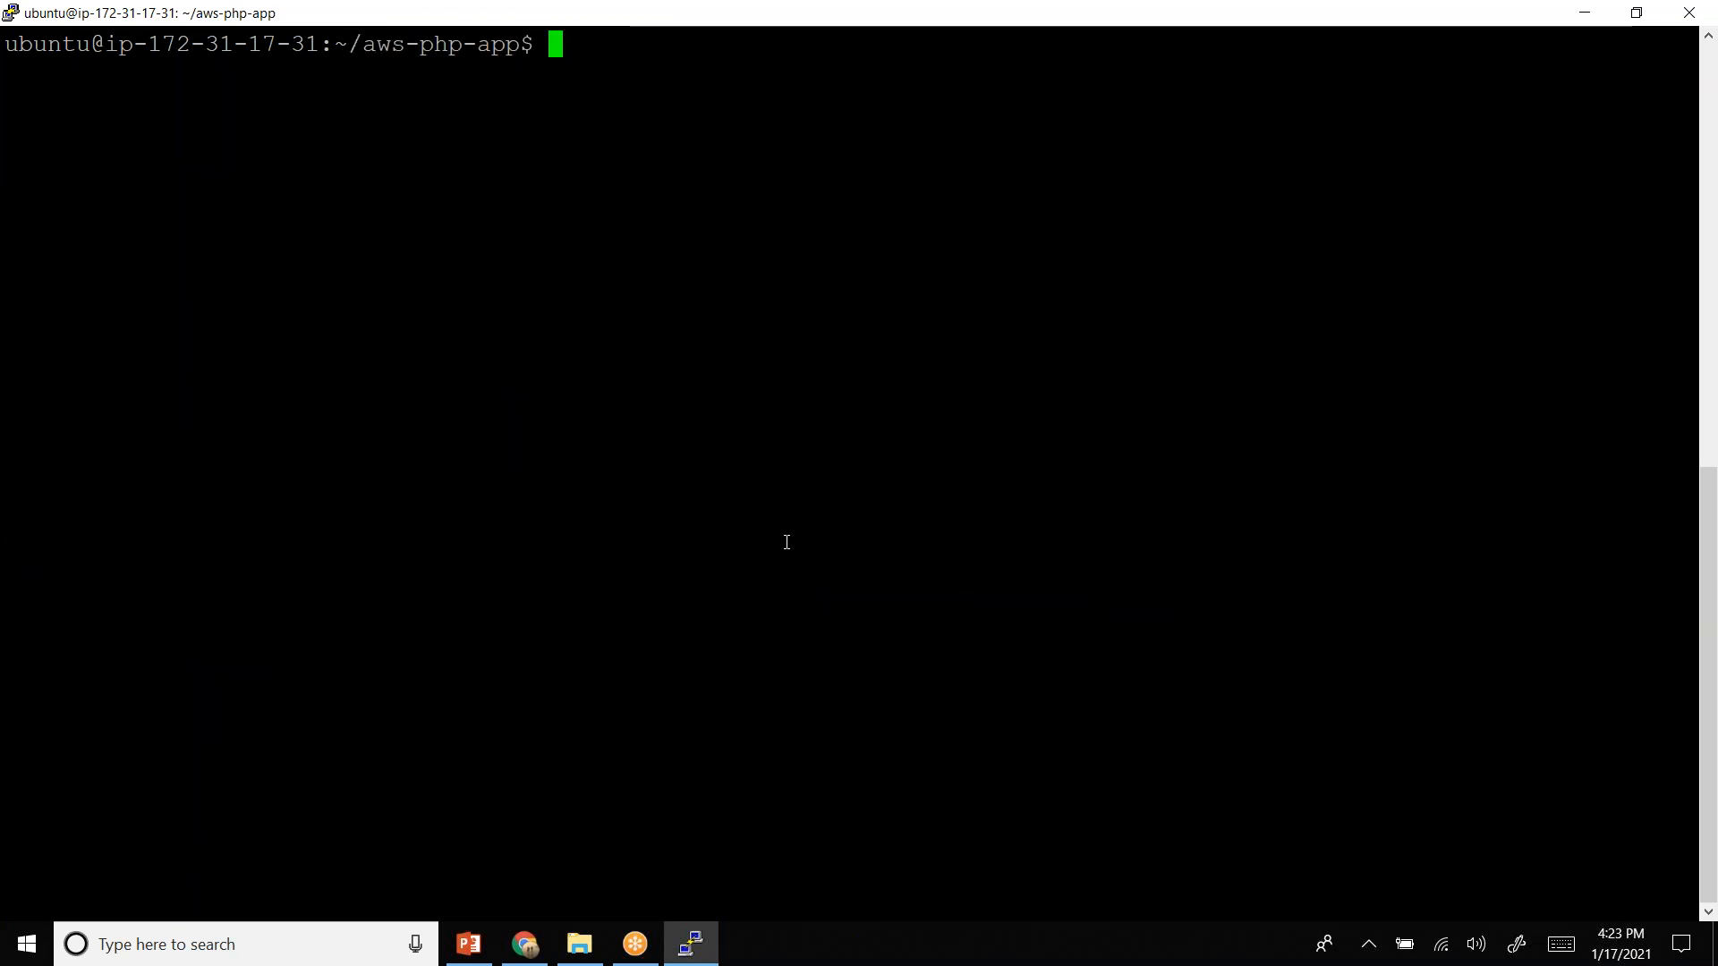
{"action": "type", "text": "cat apt-get.sh"}
{"action": "key", "text": "Return"}
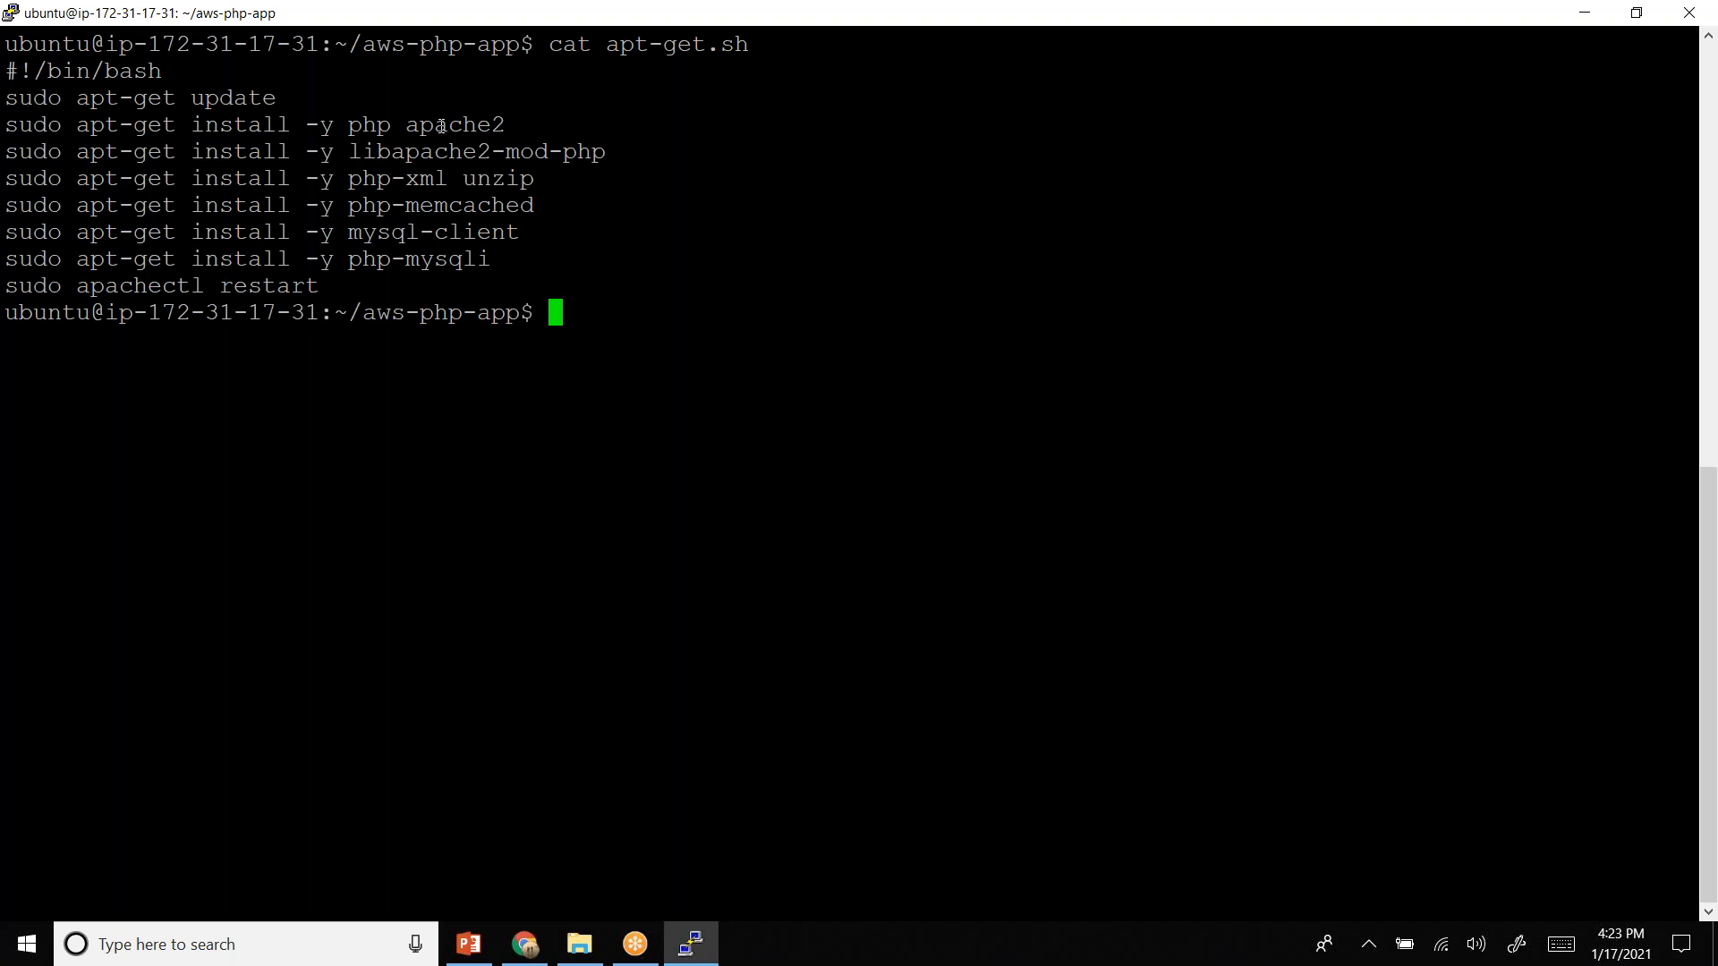
{"action": "double_click", "coordinate": [374, 130]}
{"action": "double_click", "coordinate": [445, 130]}
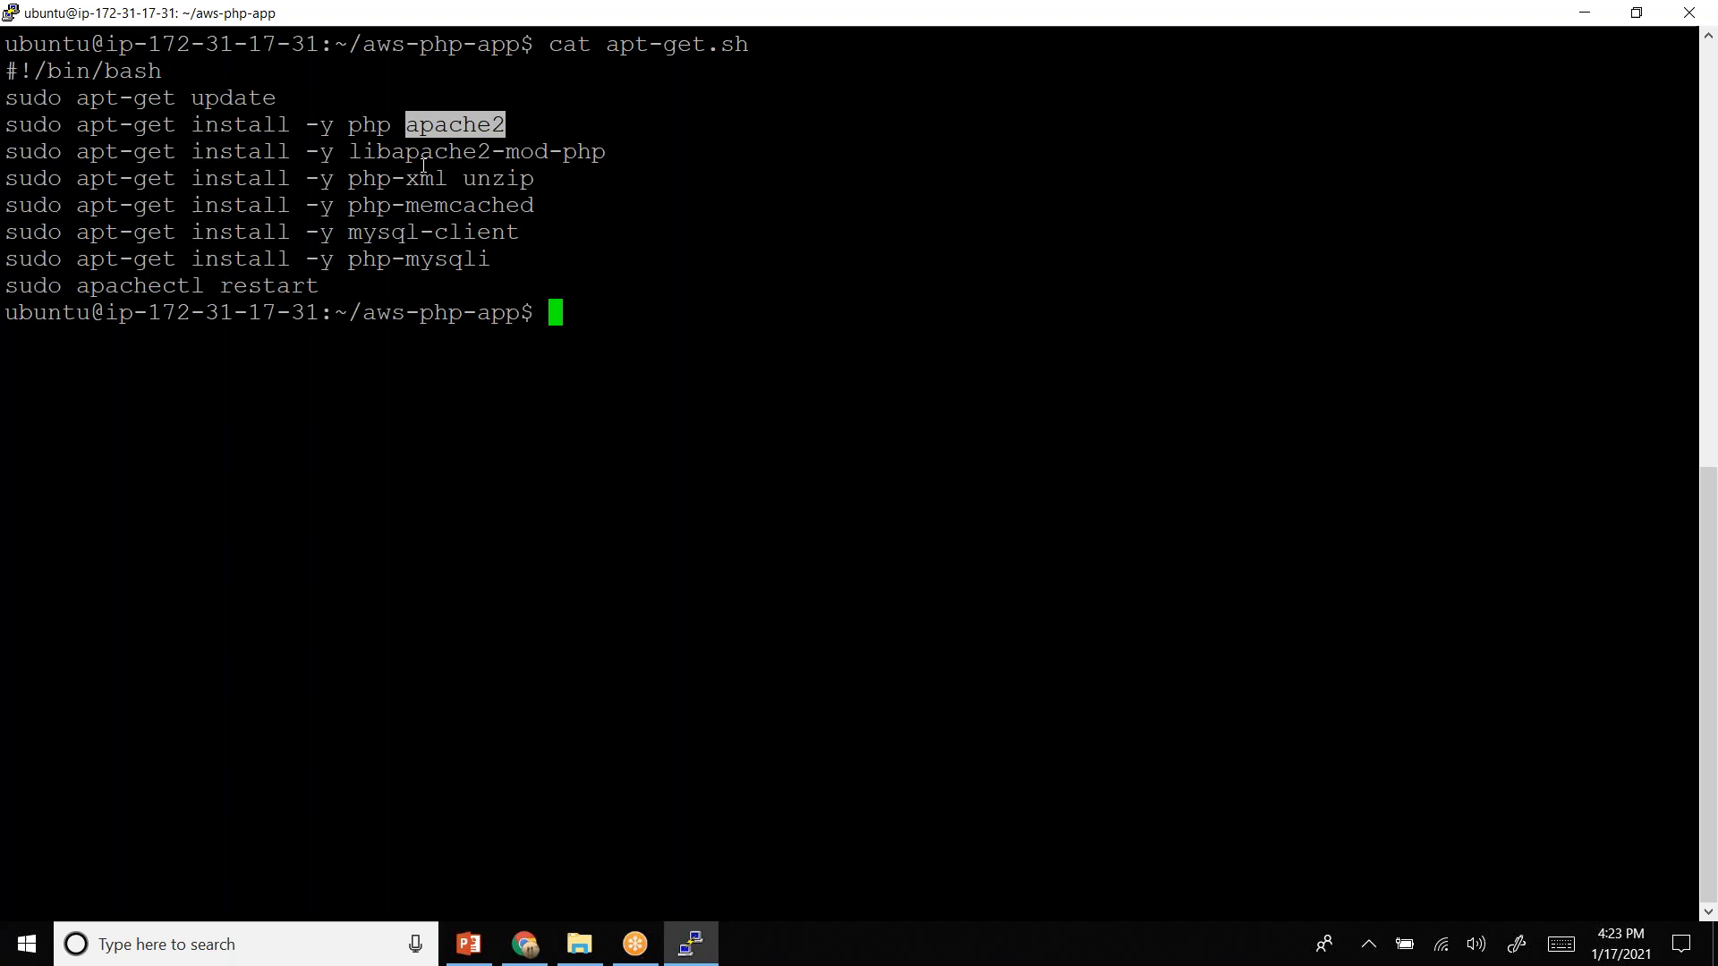
{"action": "double_click", "coordinate": [414, 206]}
- Try to list mysql-client in long format with ls -l
{"action": "double_click", "coordinate": [417, 235]}
{"action": "key", "text": "ctrl+c"}
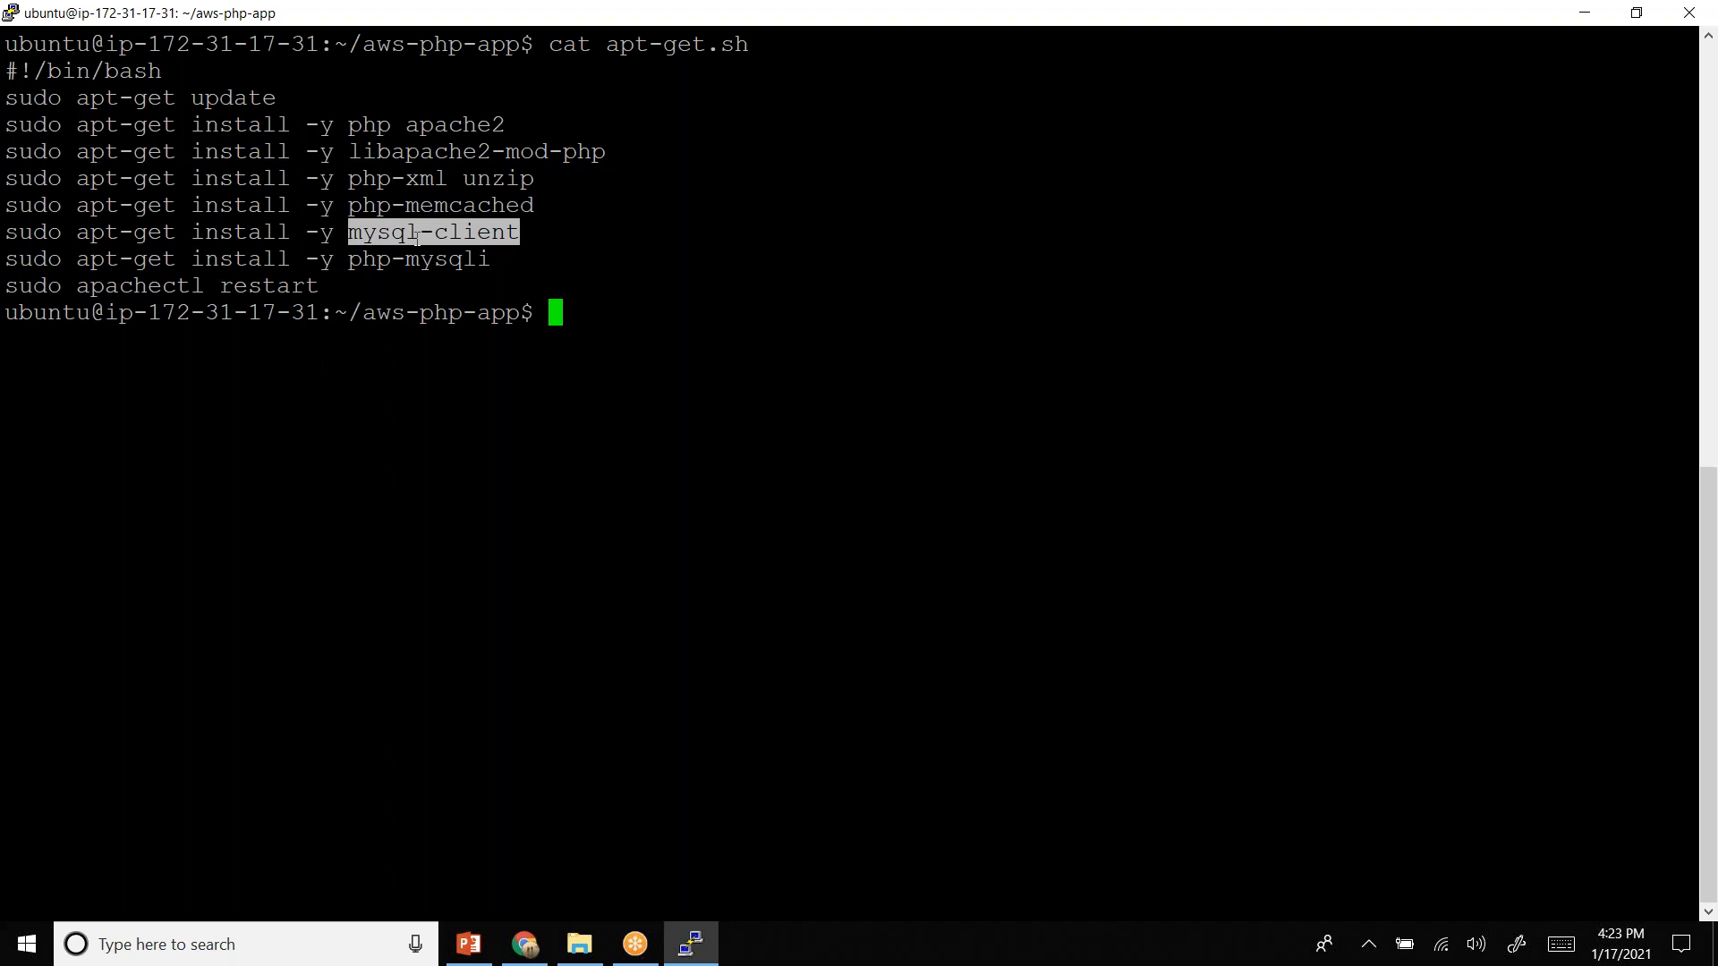
{"action": "type", "text": "ls -l"}
{"action": "right_click", "coordinate": [551, 246]}
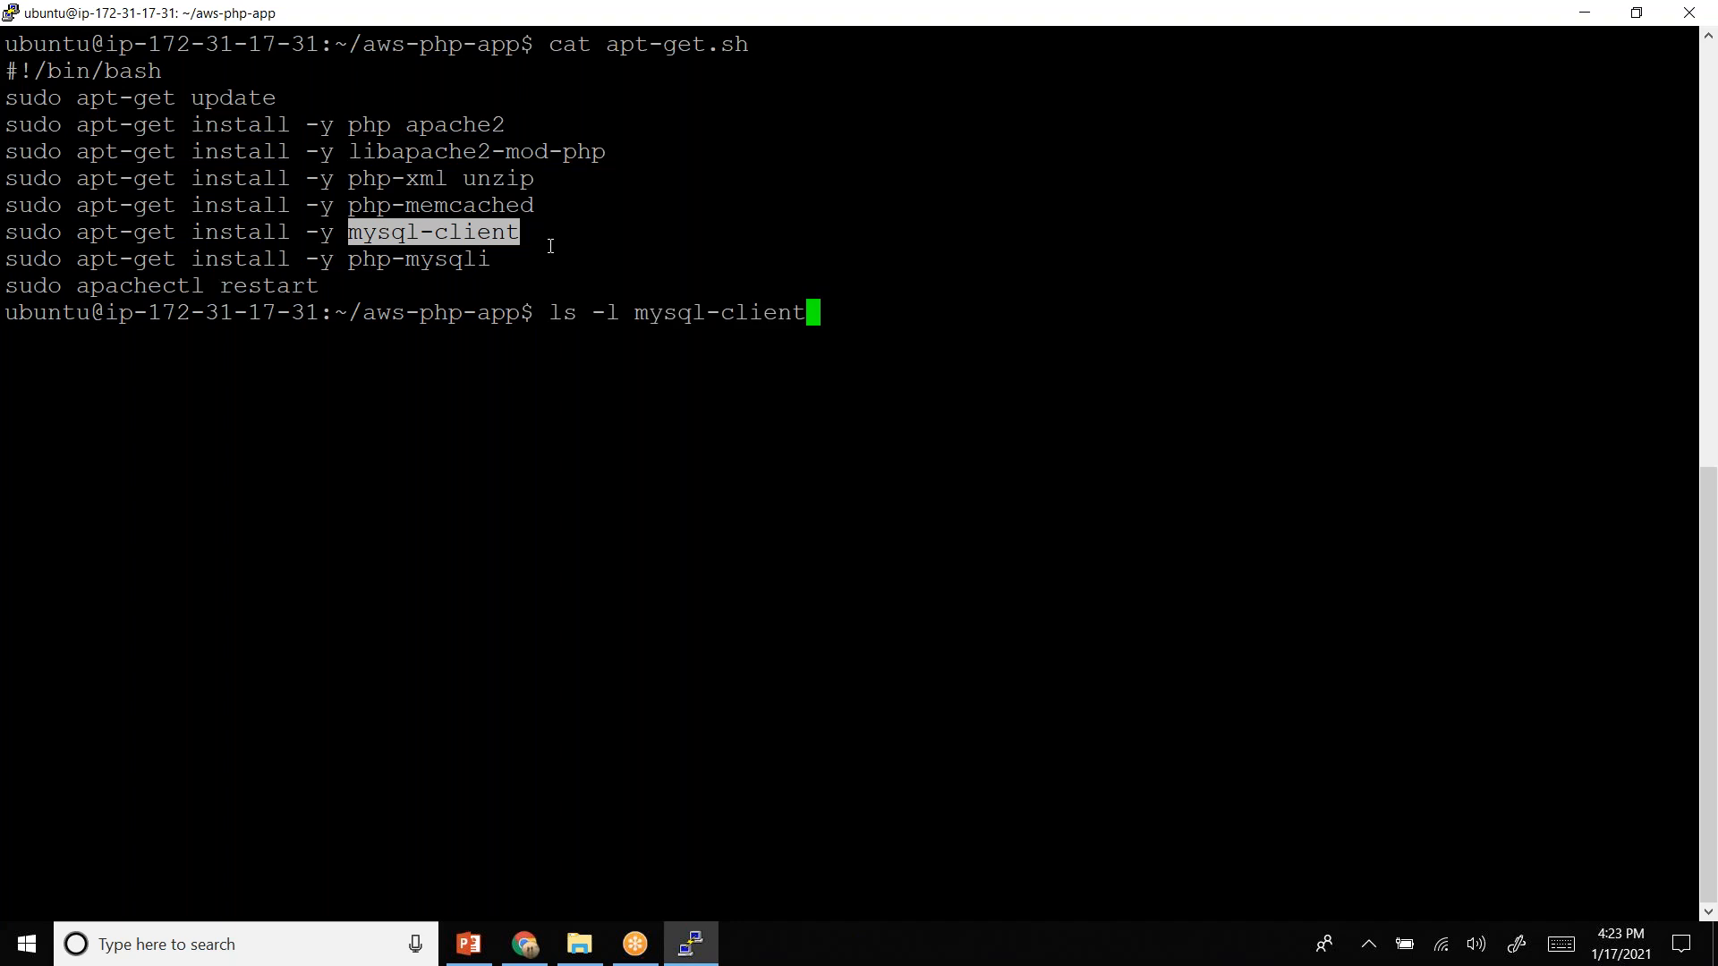
{"action": "key", "text": "Return"}
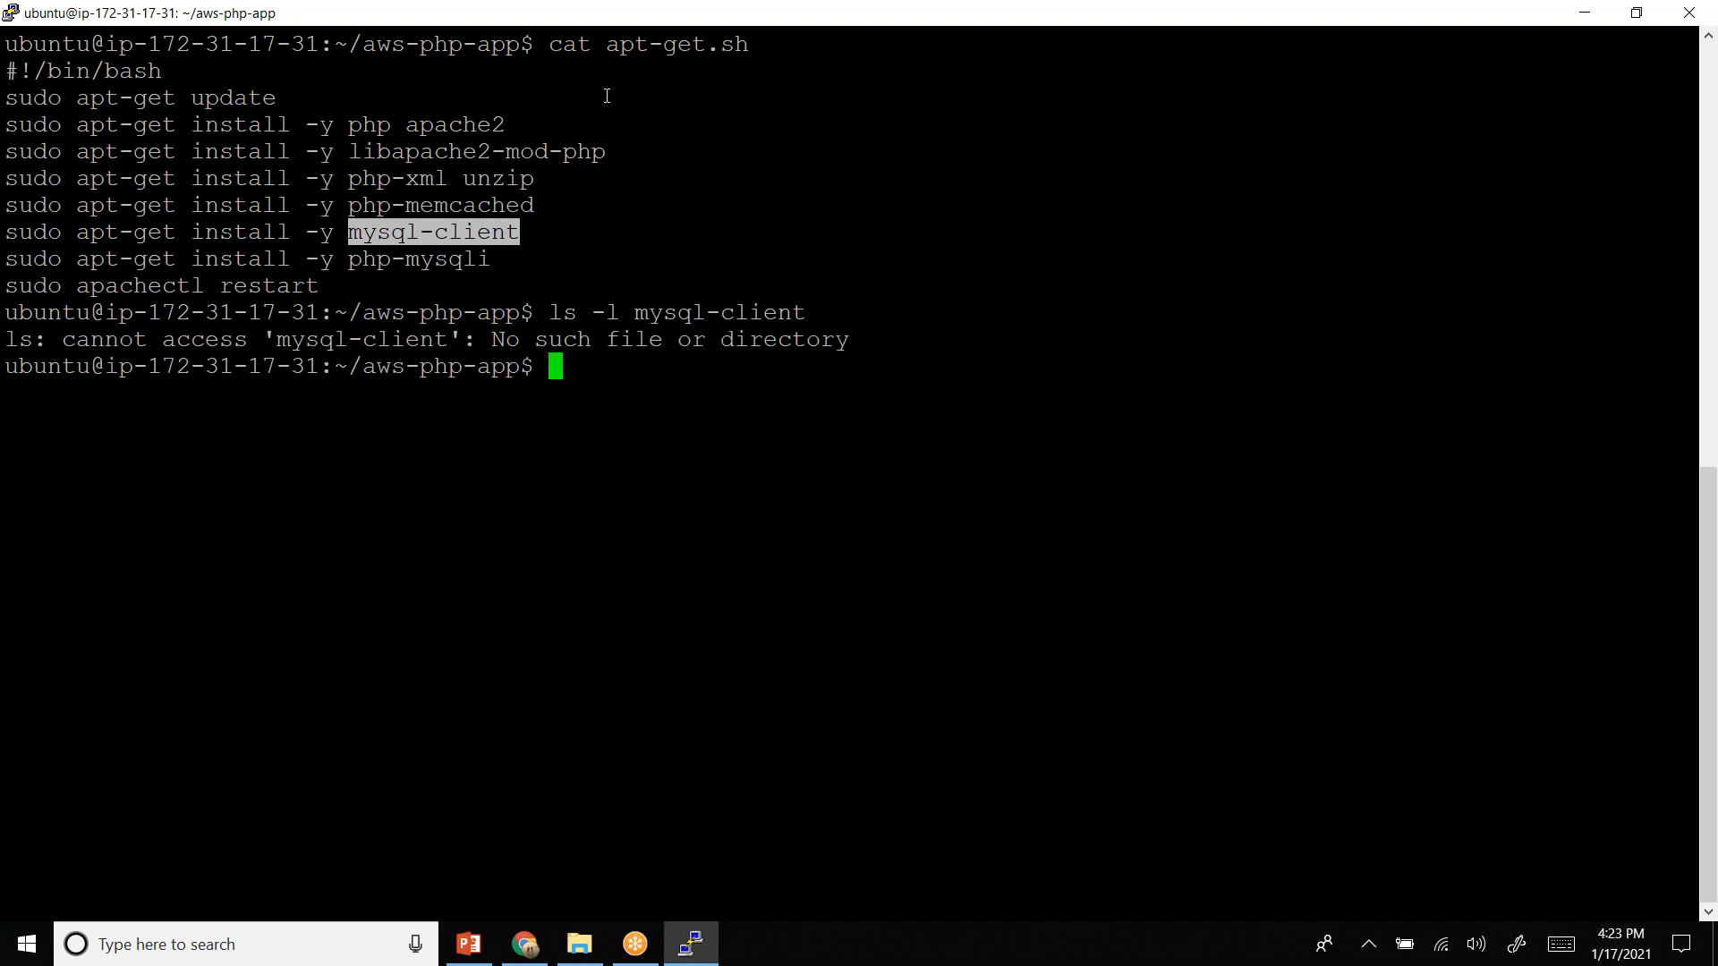
- List apt-get.sh in long format with ls -l and examine the owner's permissions on the file
{"action": "double_click", "coordinate": [650, 43]}
{"action": "key", "text": "ctrl+c"}
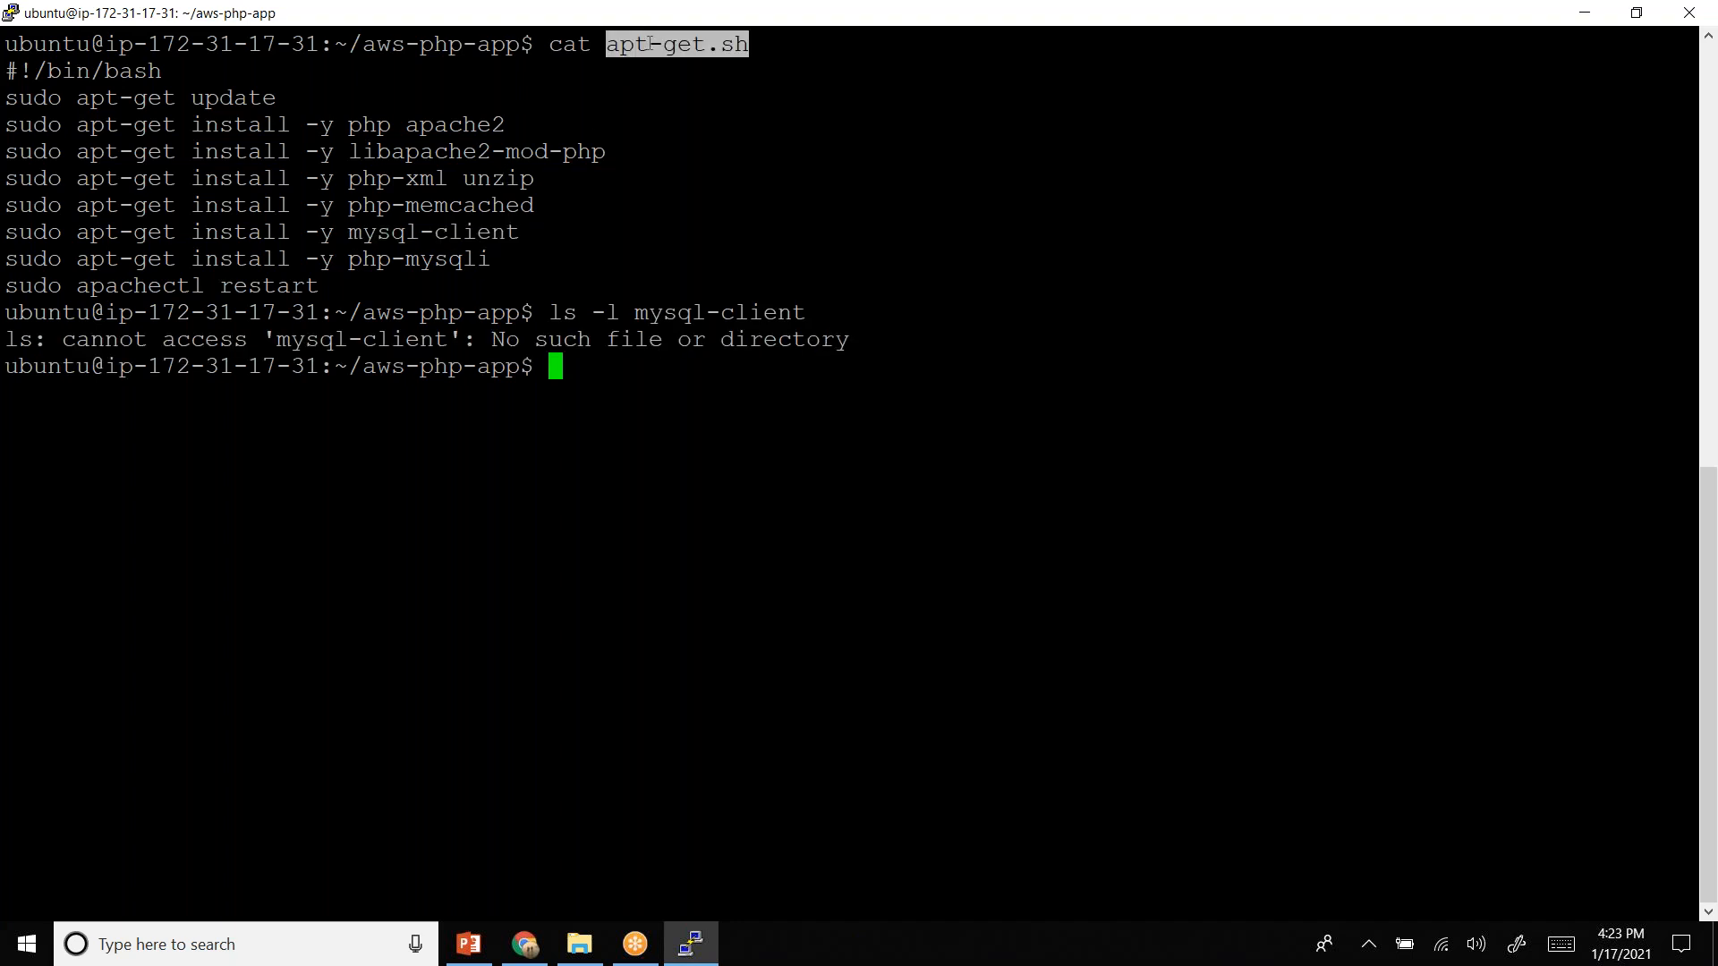
{"action": "type", "text": "ls -l"}
{"action": "right_click", "coordinate": [650, 43]}
{"action": "key", "text": "Return"}
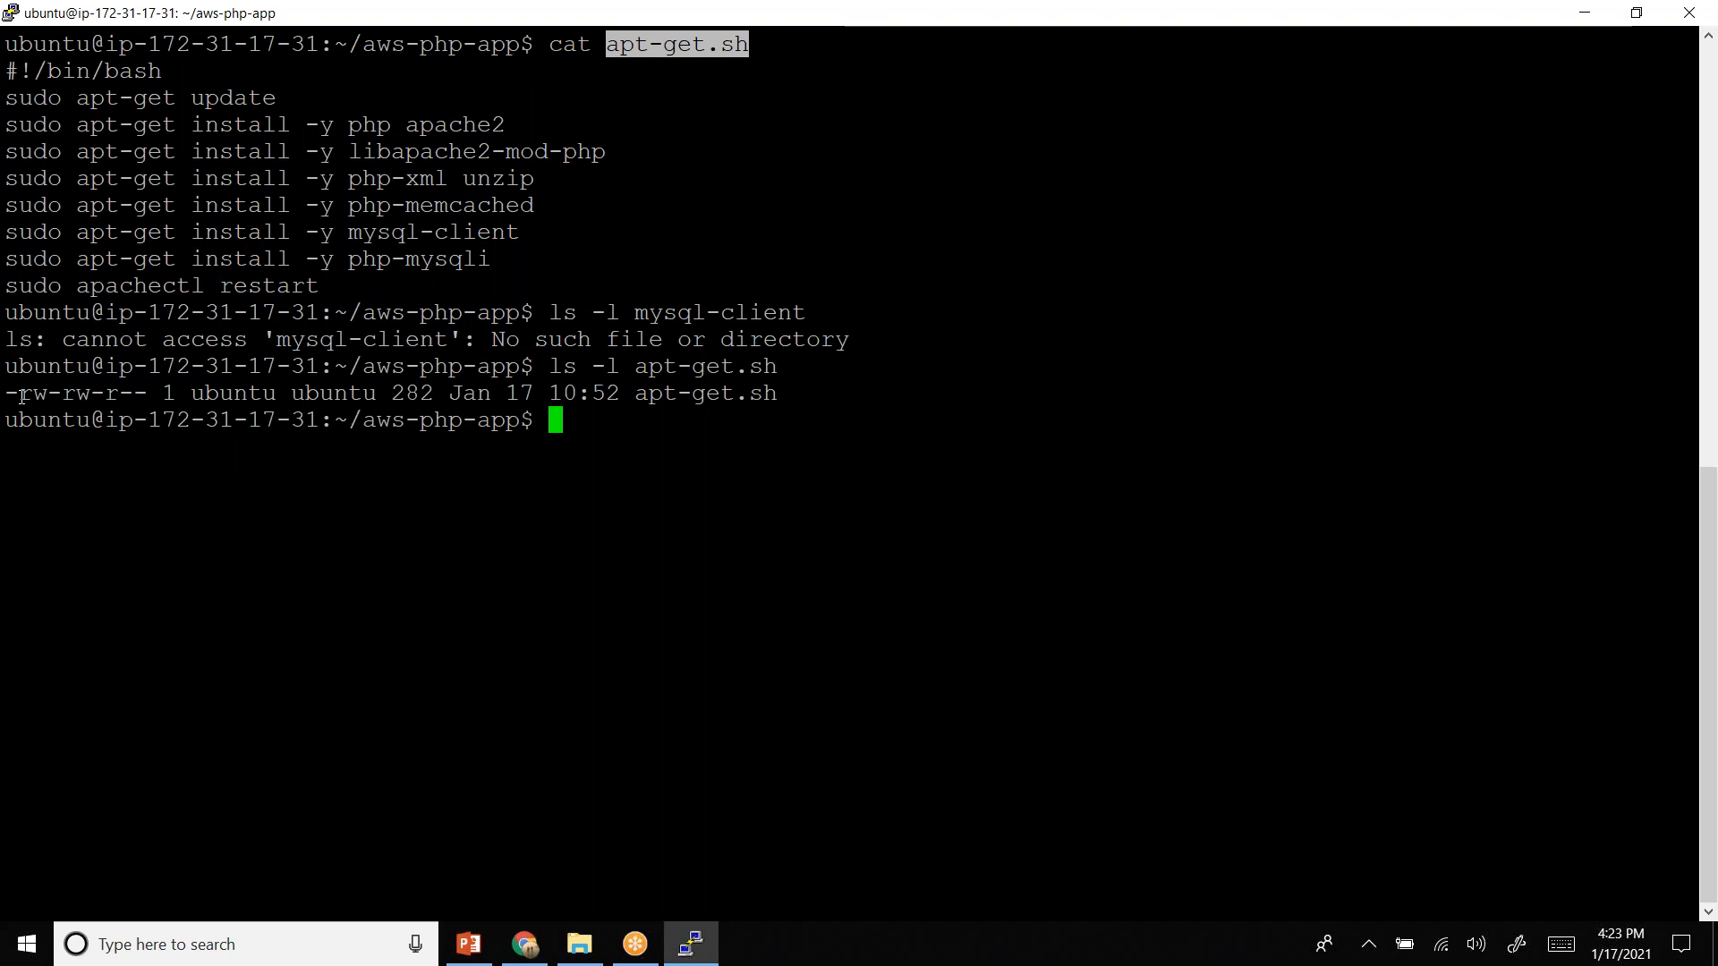
{"action": "left_click_drag", "start_coordinate": [21, 397], "coordinate": [44, 397]}
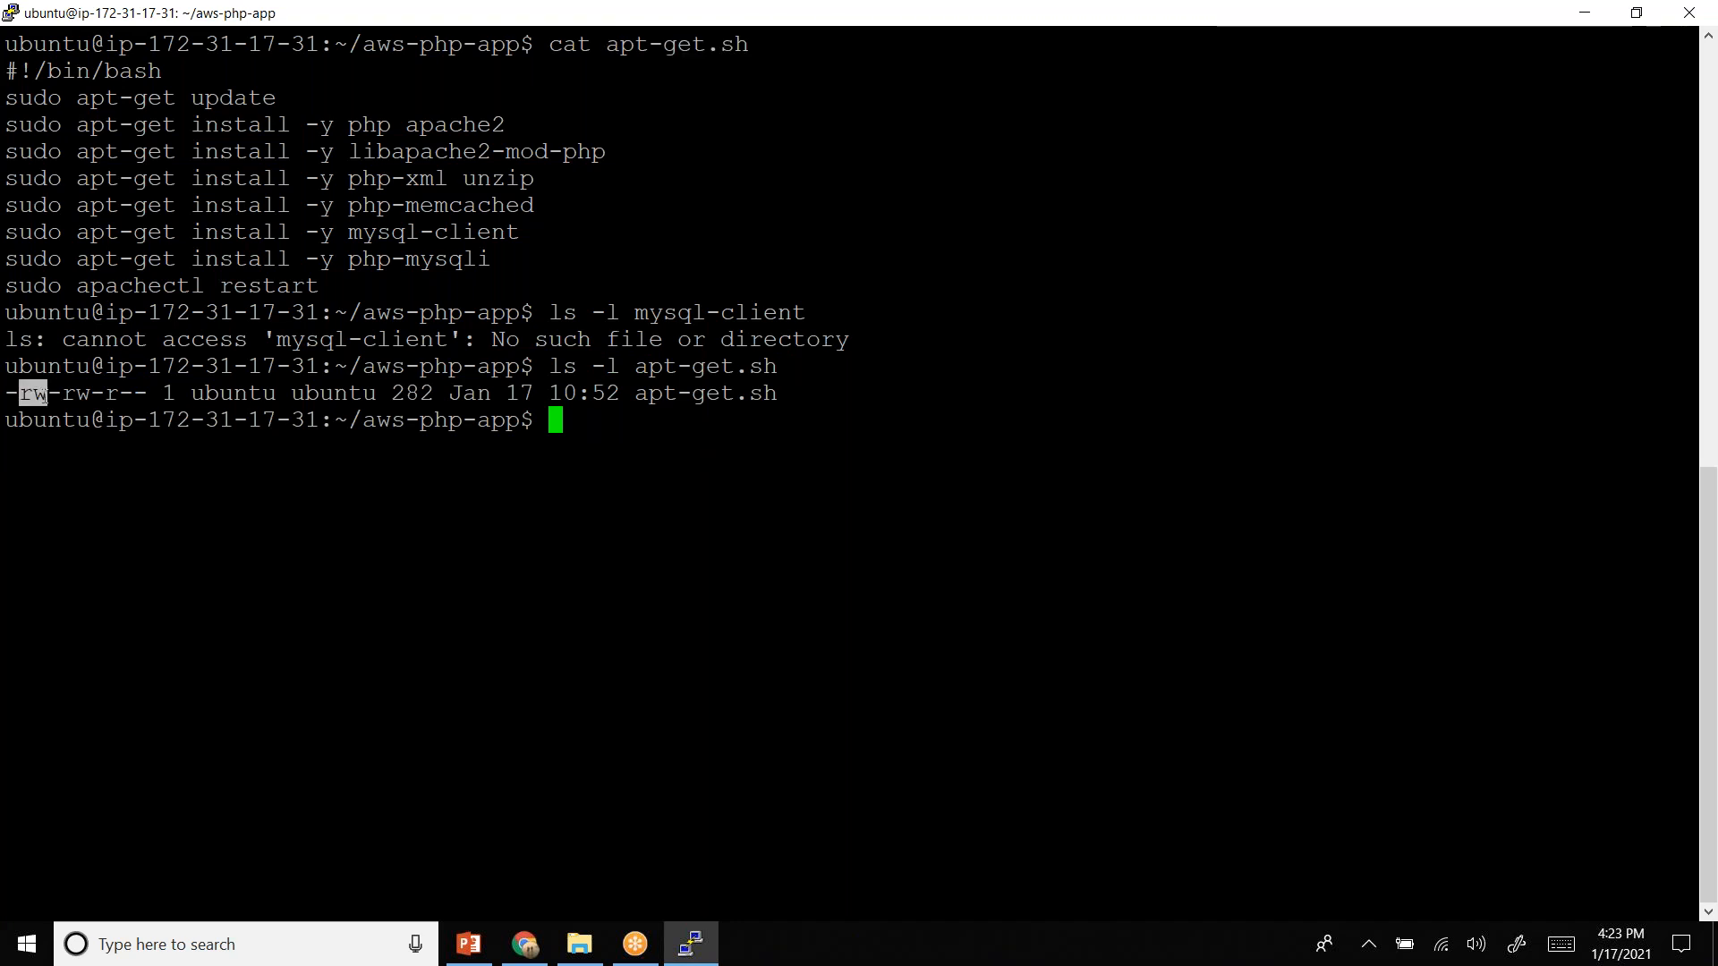
- Try to make apt-get.sh executable by running sudo +x apt-get.sh
{"action": "type", "text": "sudo"}
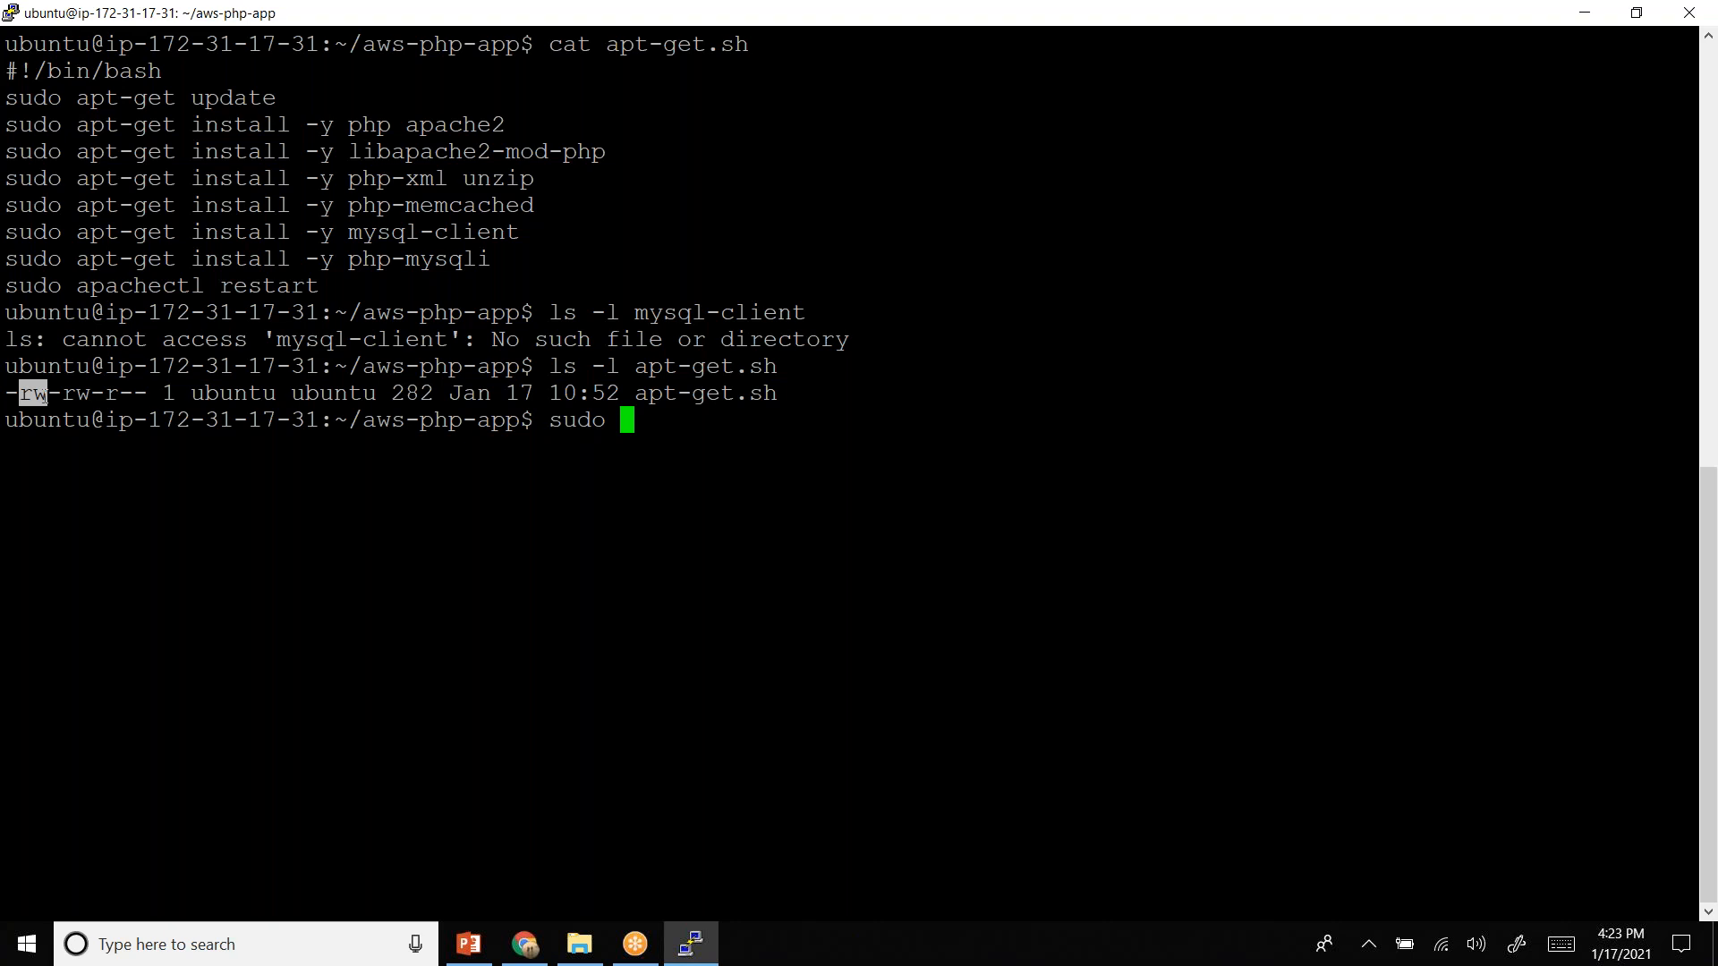
{"action": "type", "text": "+x"}
{"action": "double_click", "coordinate": [662, 399]}
{"action": "right_click", "coordinate": [680, 398]}
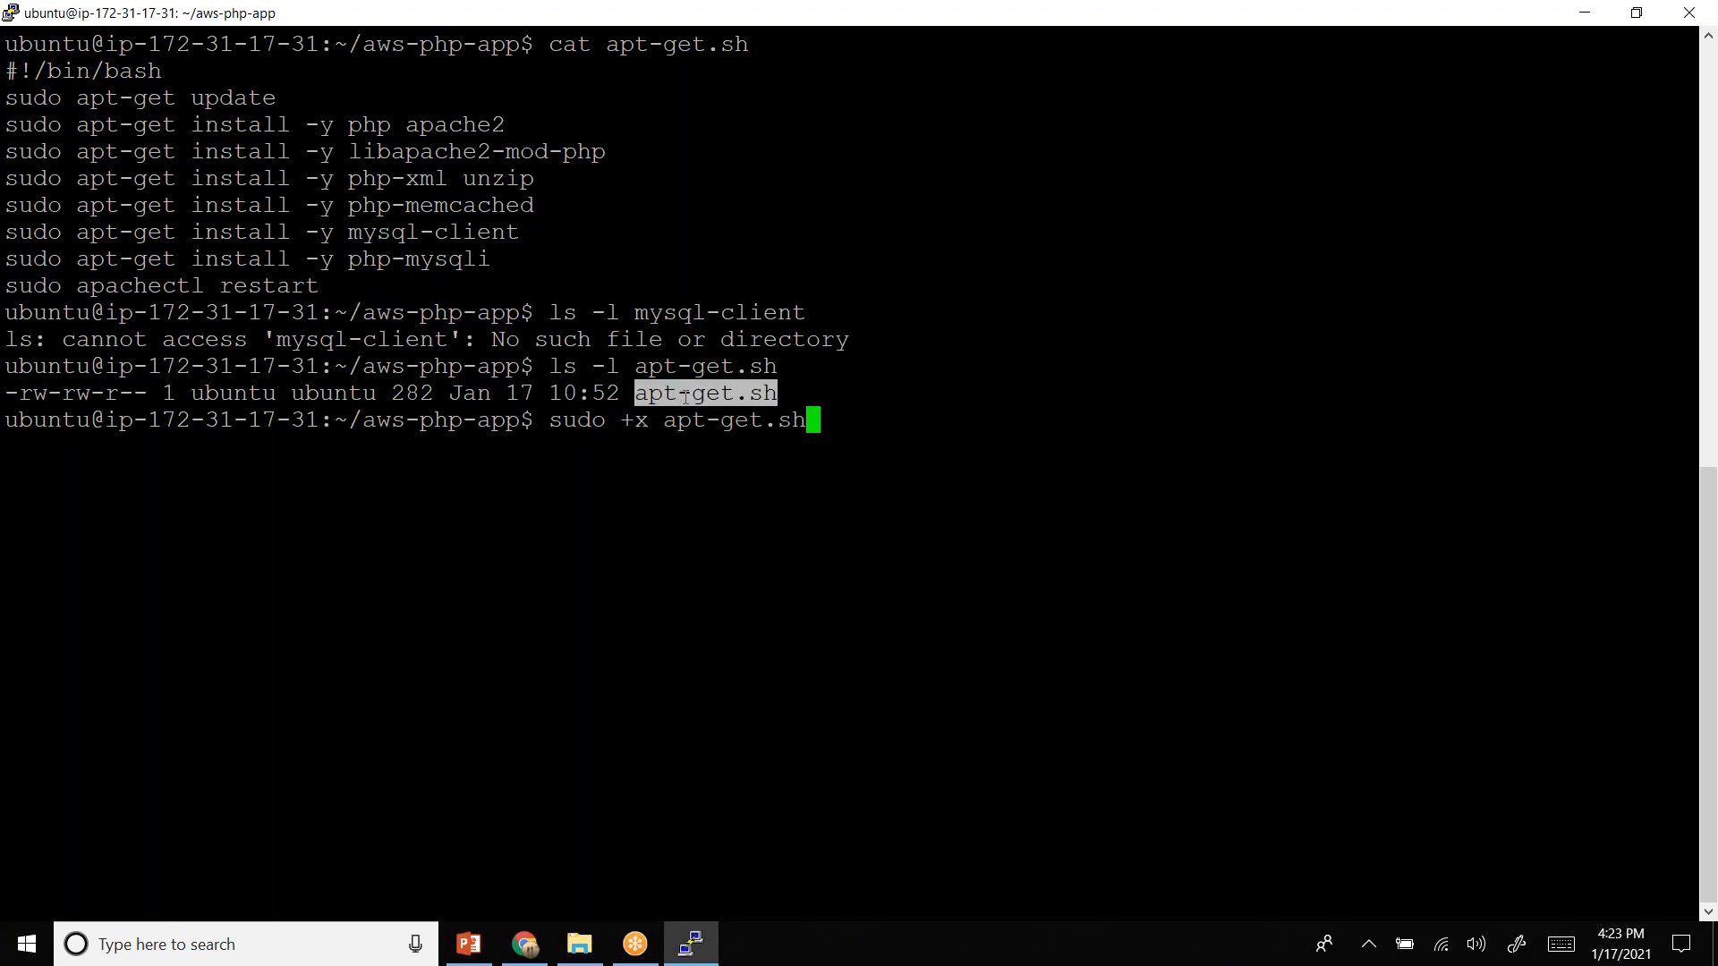
{"action": "key", "text": "Return"}
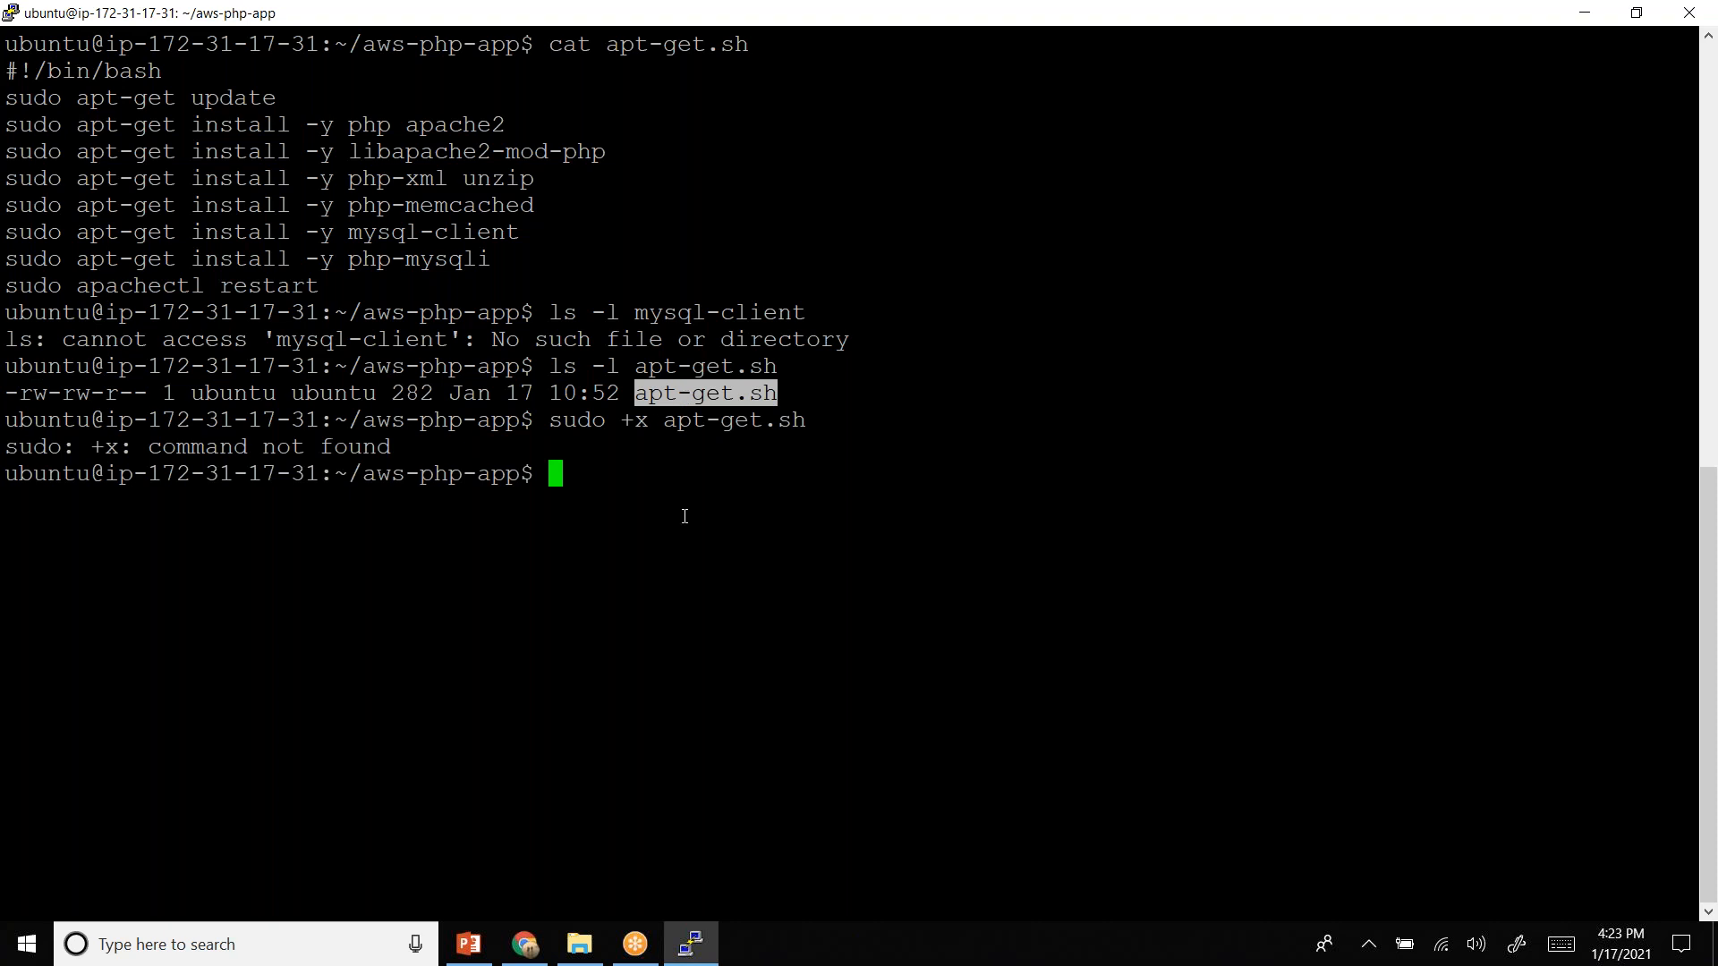
- Correct the previous command to sudo chmod +x apt-get.sh and run it to give the script execute permission
{"action": "key", "text": "Up"}
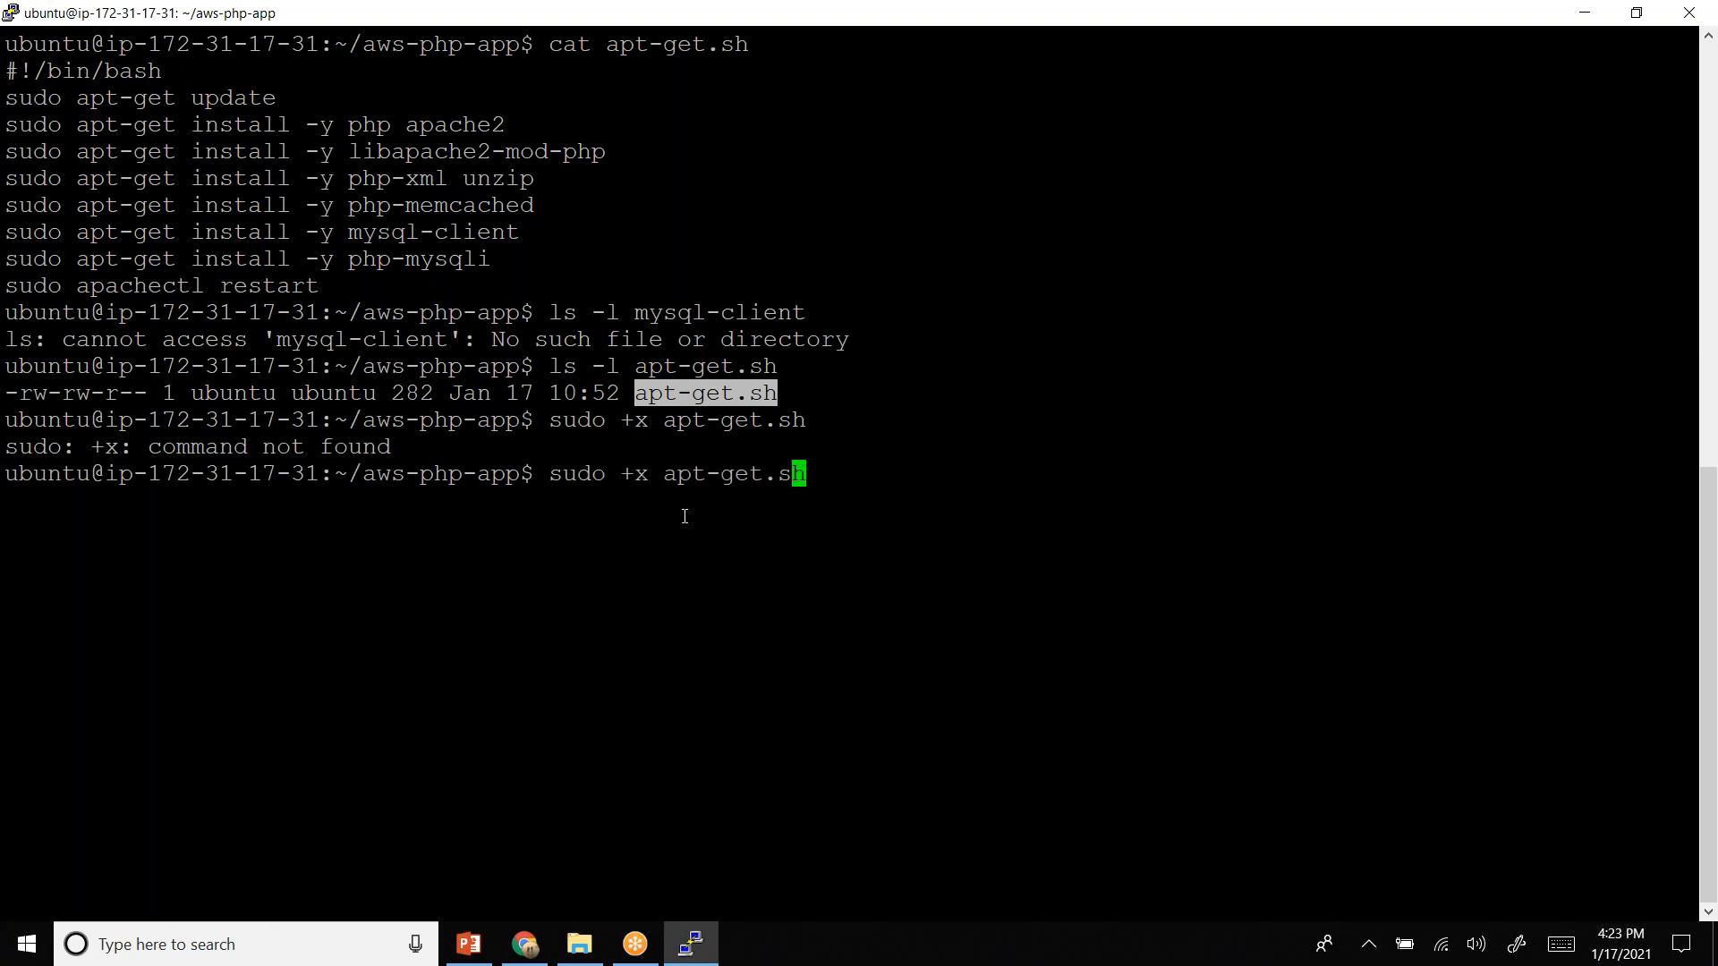
{"action": "key", "text": "Left"}
{"action": "key", "text": "Left"}
{"action": "key", "text": "Left"}
{"action": "key", "text": "Left"}
{"action": "key", "text": "Left"}
{"action": "key", "text": "Left"}
{"action": "key", "text": "Left"}
{"action": "key", "text": "Left"}
{"action": "key", "text": "Left"}
{"action": "key", "text": "Left"}
{"action": "key", "text": "Left"}
{"action": "key", "text": "Left"}
{"action": "key", "text": "Left"}
{"action": "type", "text": "chmod"}
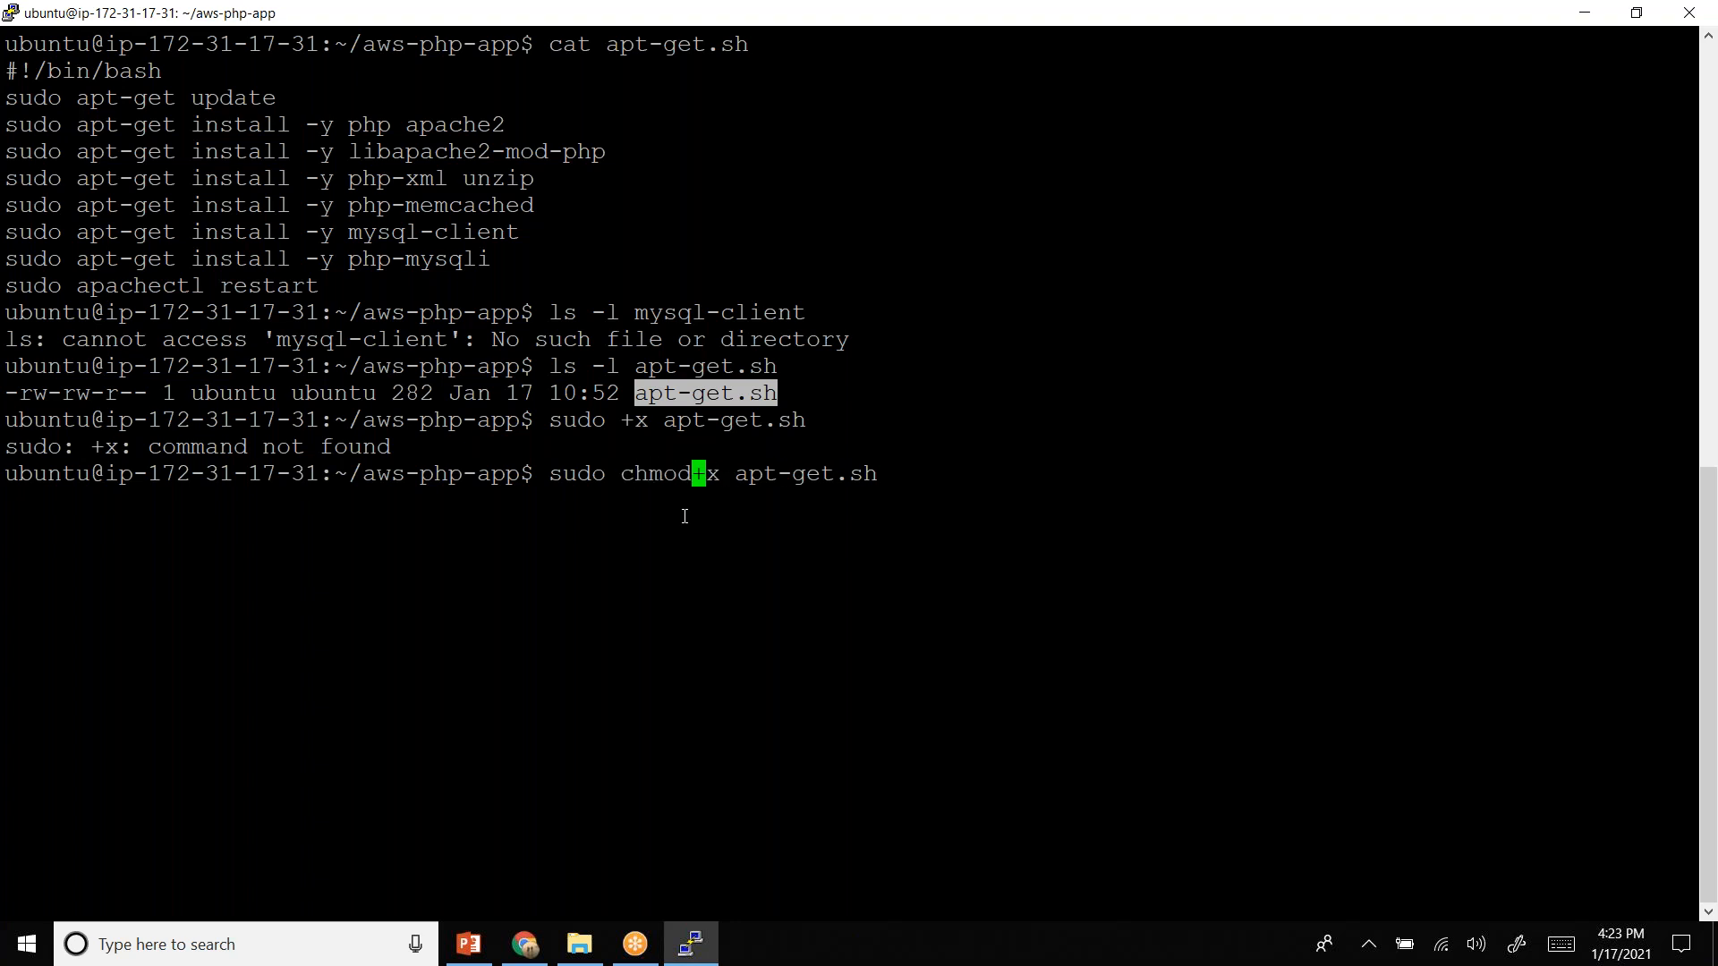
{"action": "key", "text": "Return"}
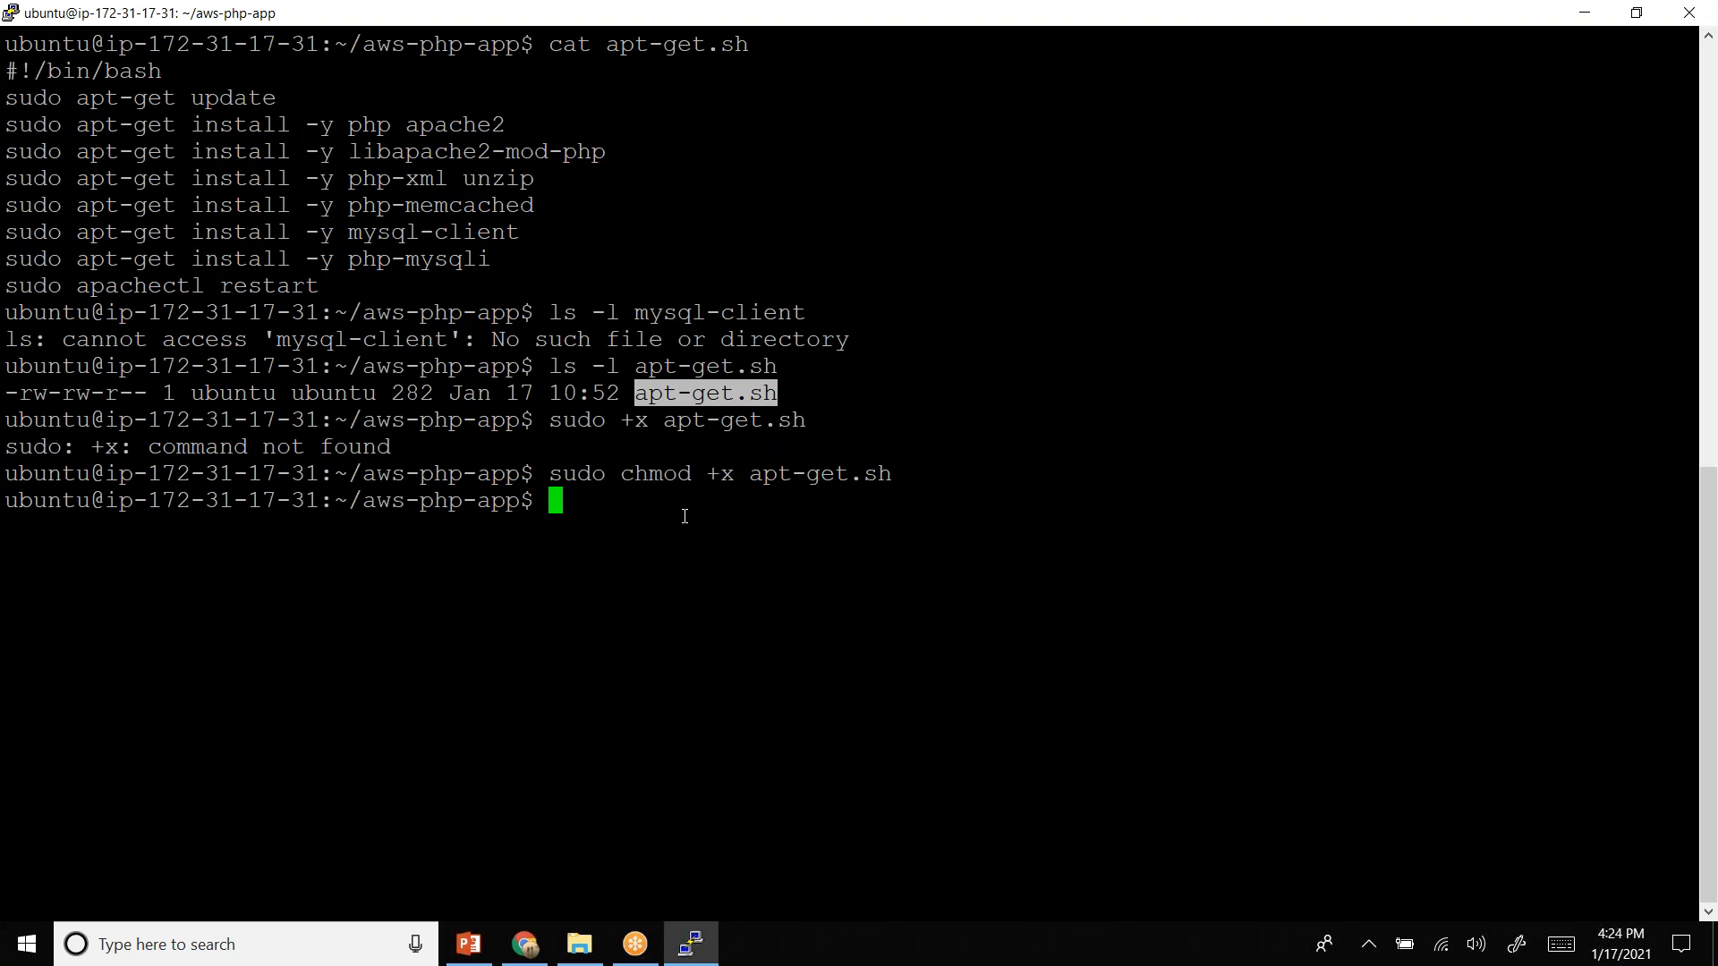
- List apt-get.sh in long format again with ls -l and compare its permissions with those in the earlier listing
{"action": "key", "text": "Up"}
{"action": "key", "text": "Up"}
{"action": "key", "text": "Up"}
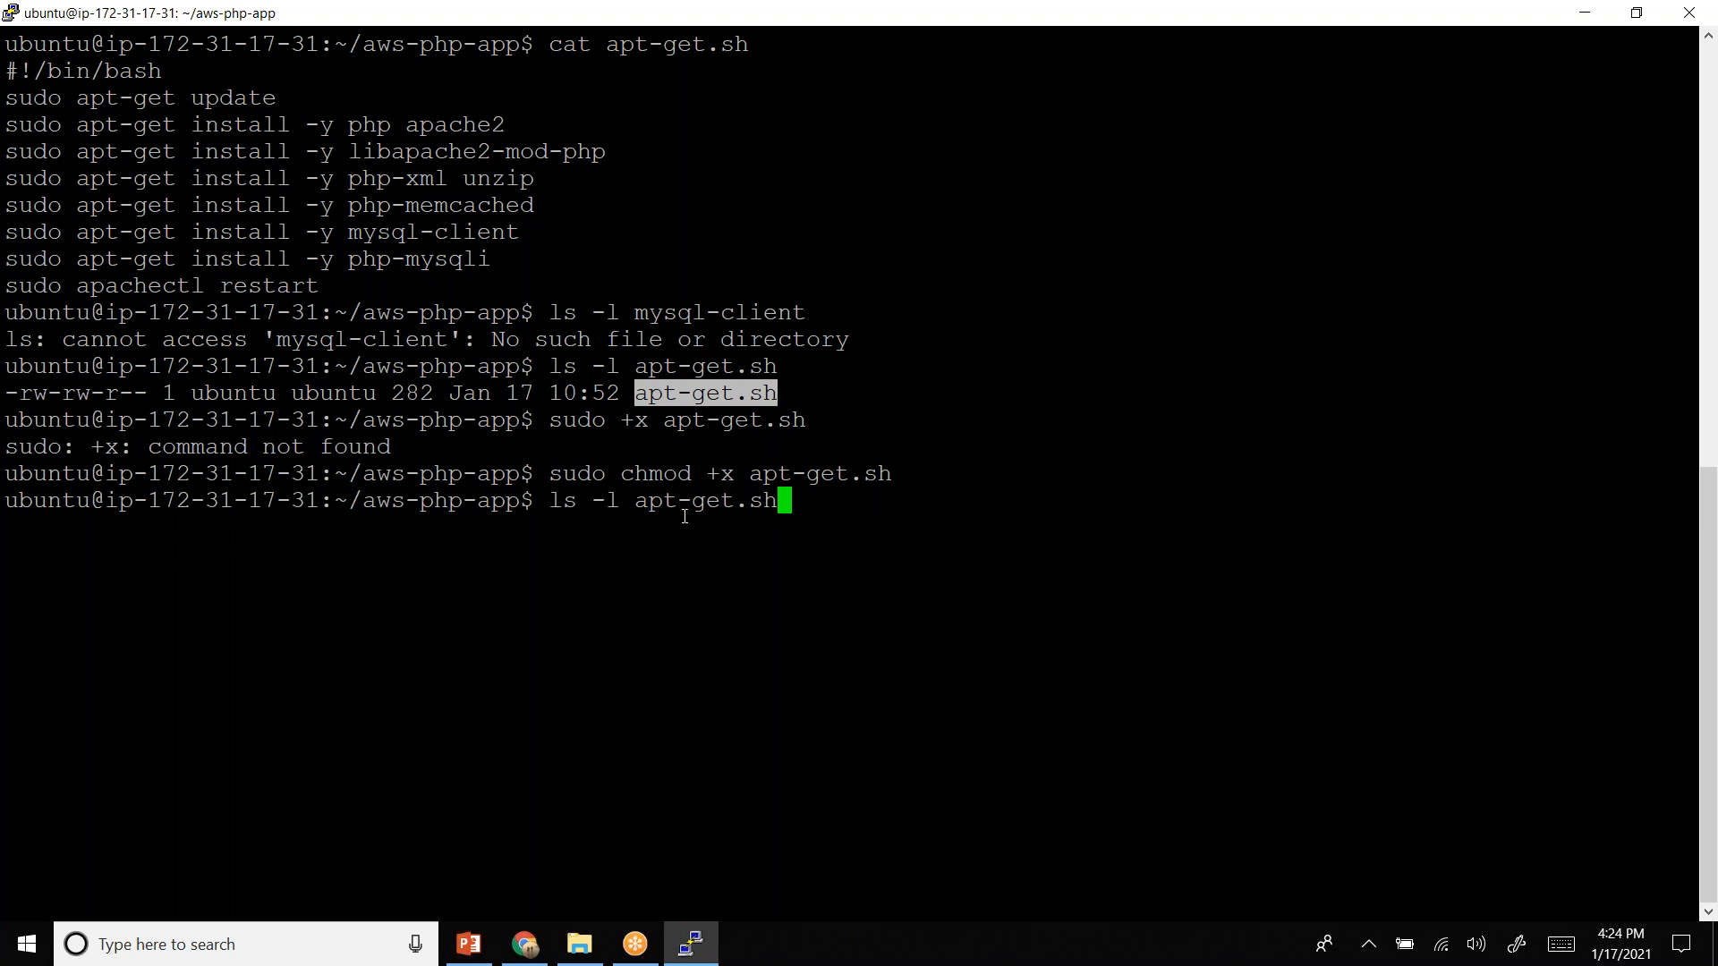
{"action": "key", "text": "Return"}
{"action": "double_click", "coordinate": [736, 528]}
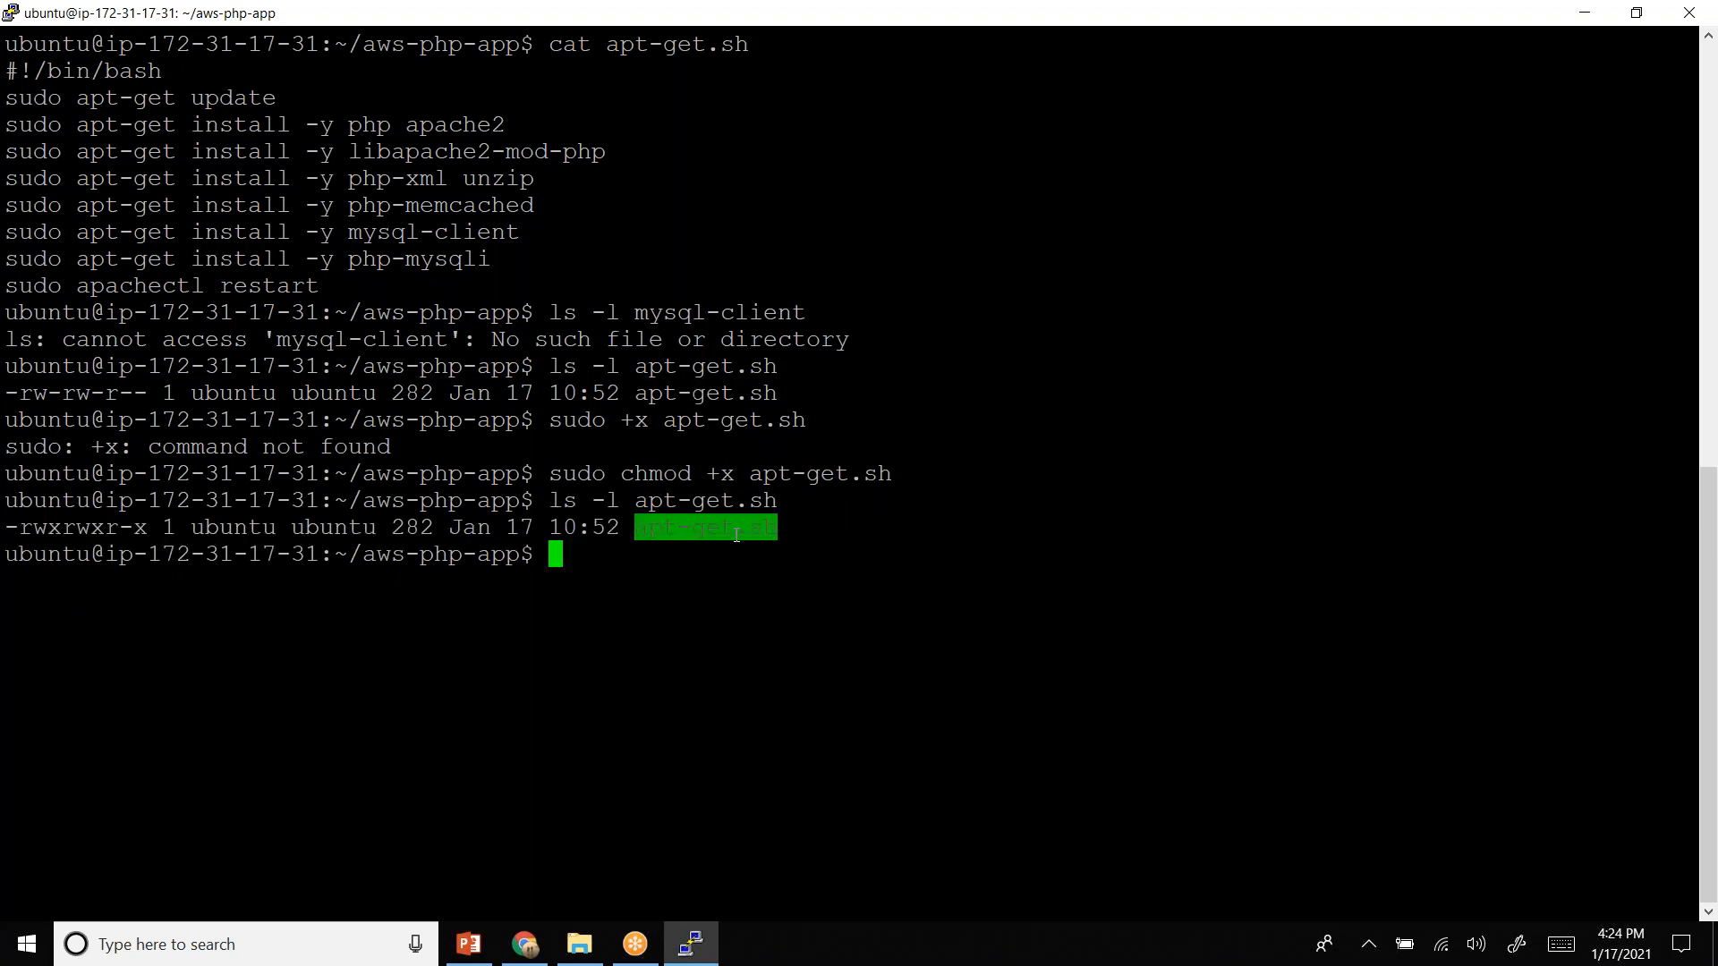
{"action": "left_click", "coordinate": [54, 529]}
{"action": "double_click", "coordinate": [58, 529]}
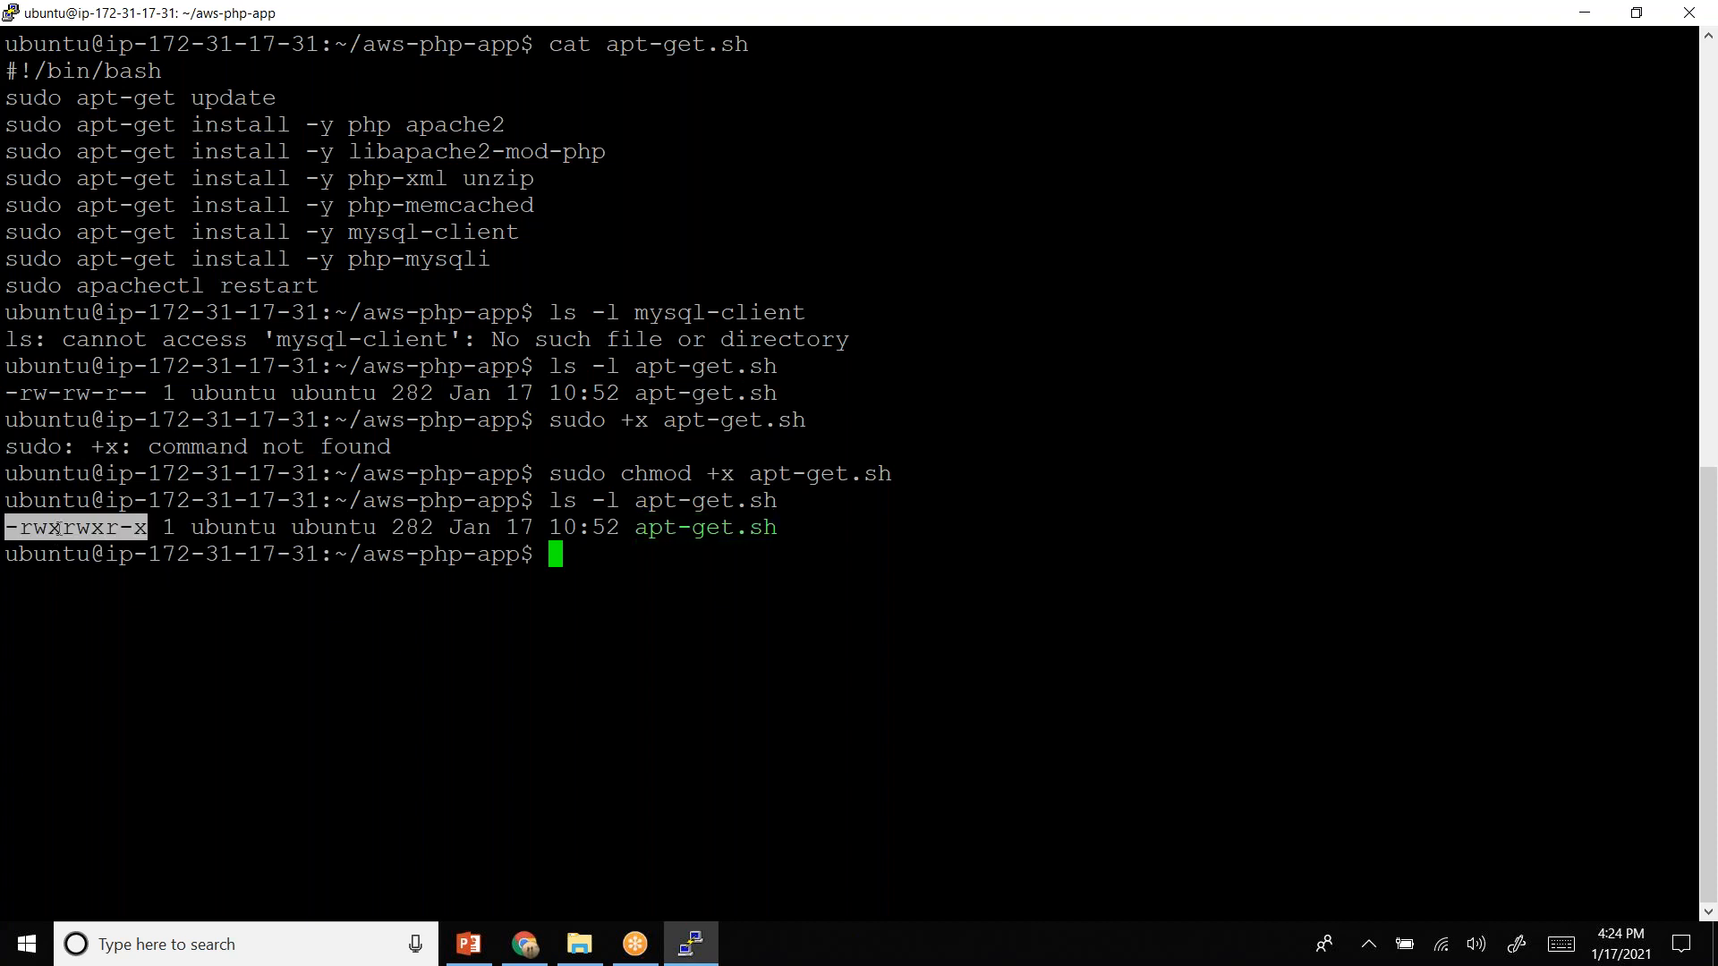
{"action": "double_click", "coordinate": [57, 394]}
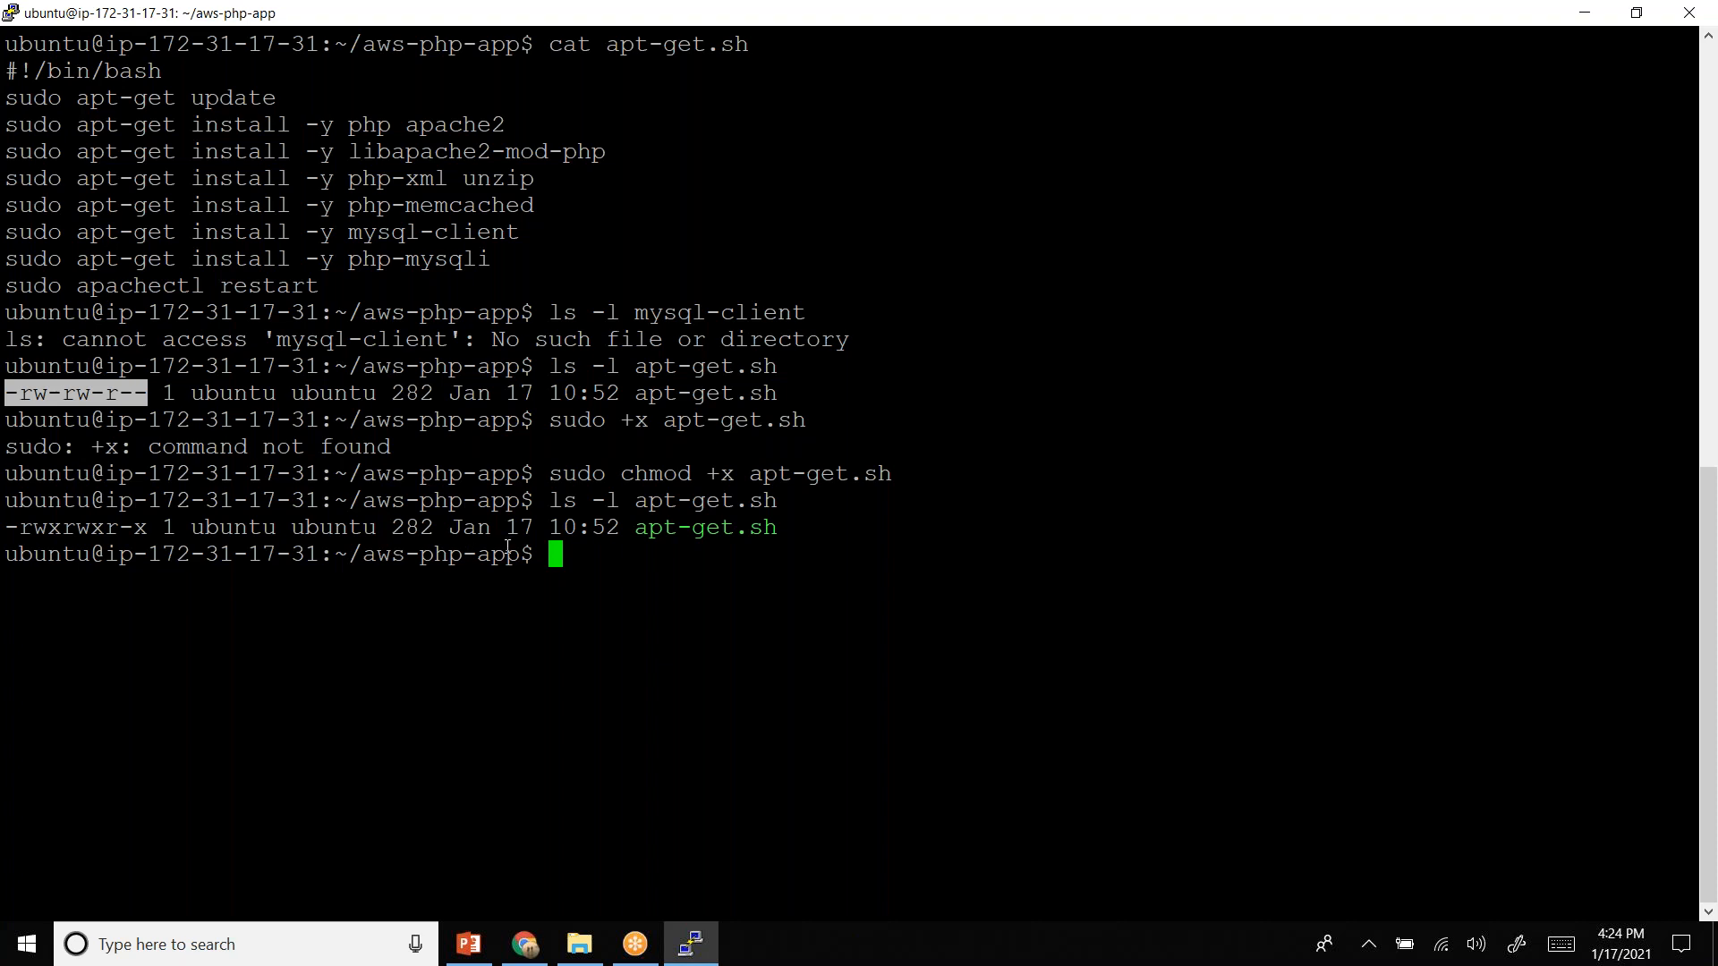
- Run the dependency installation script with sh apt-get.sh
{"action": "double_click", "coordinate": [697, 537]}
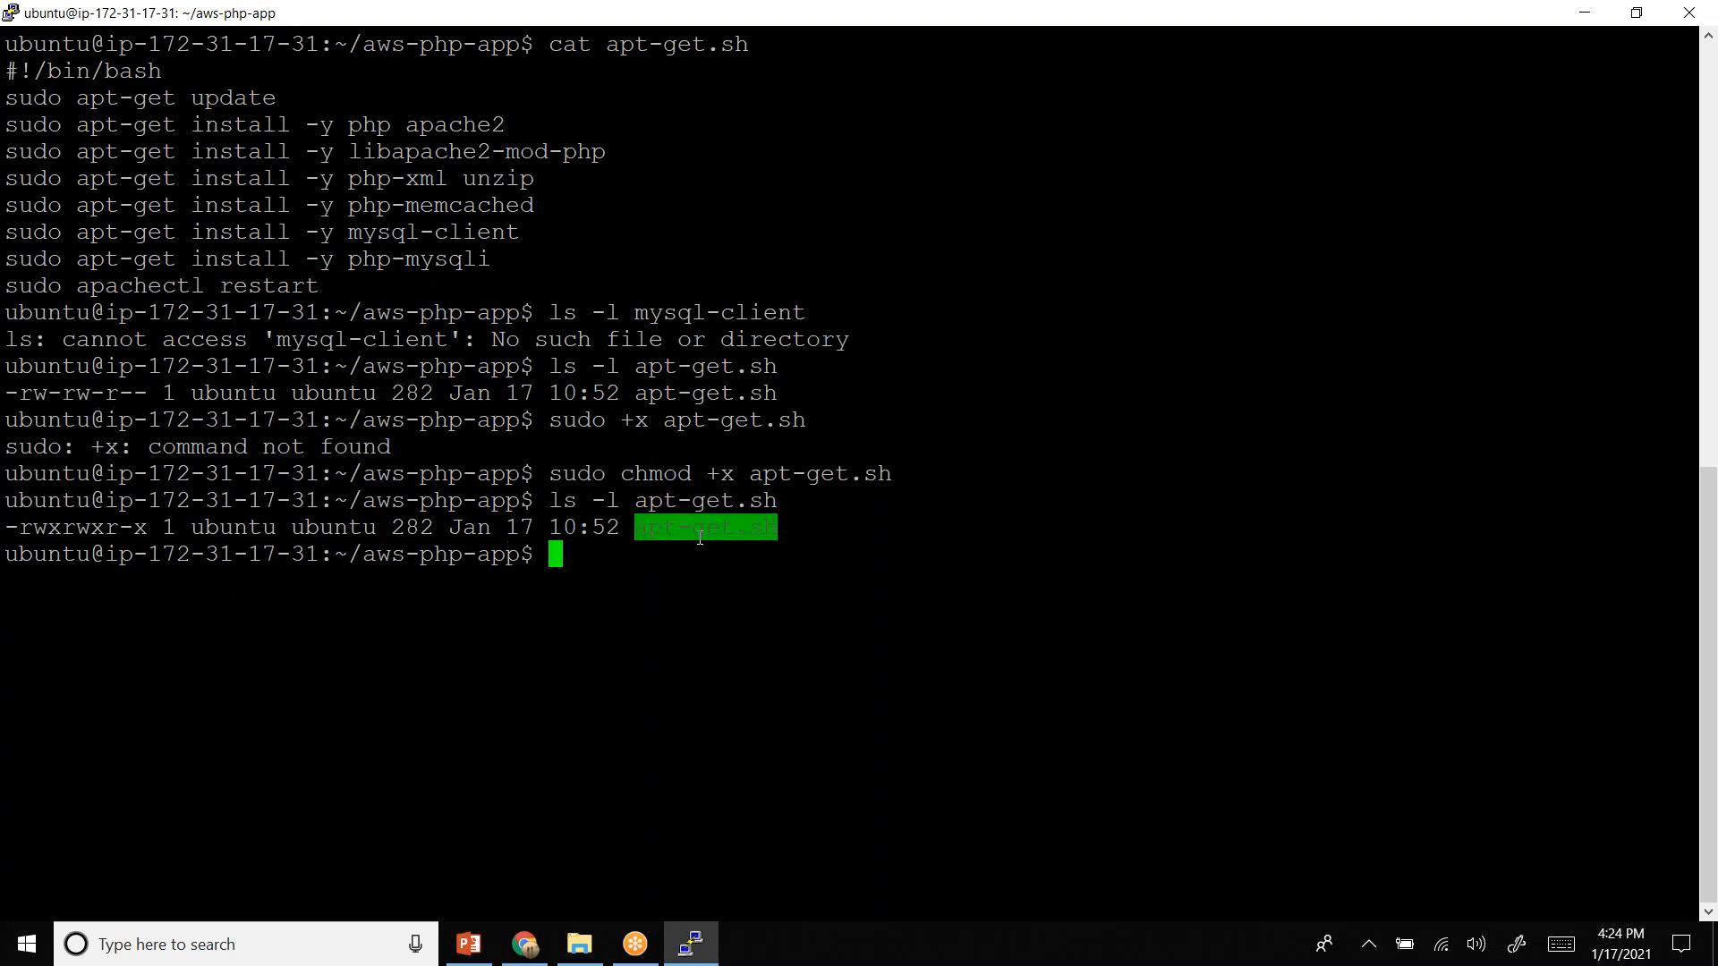
{"action": "type", "text": "sh"}
{"action": "right_click", "coordinate": [813, 544]}
{"action": "key", "text": "Return"}
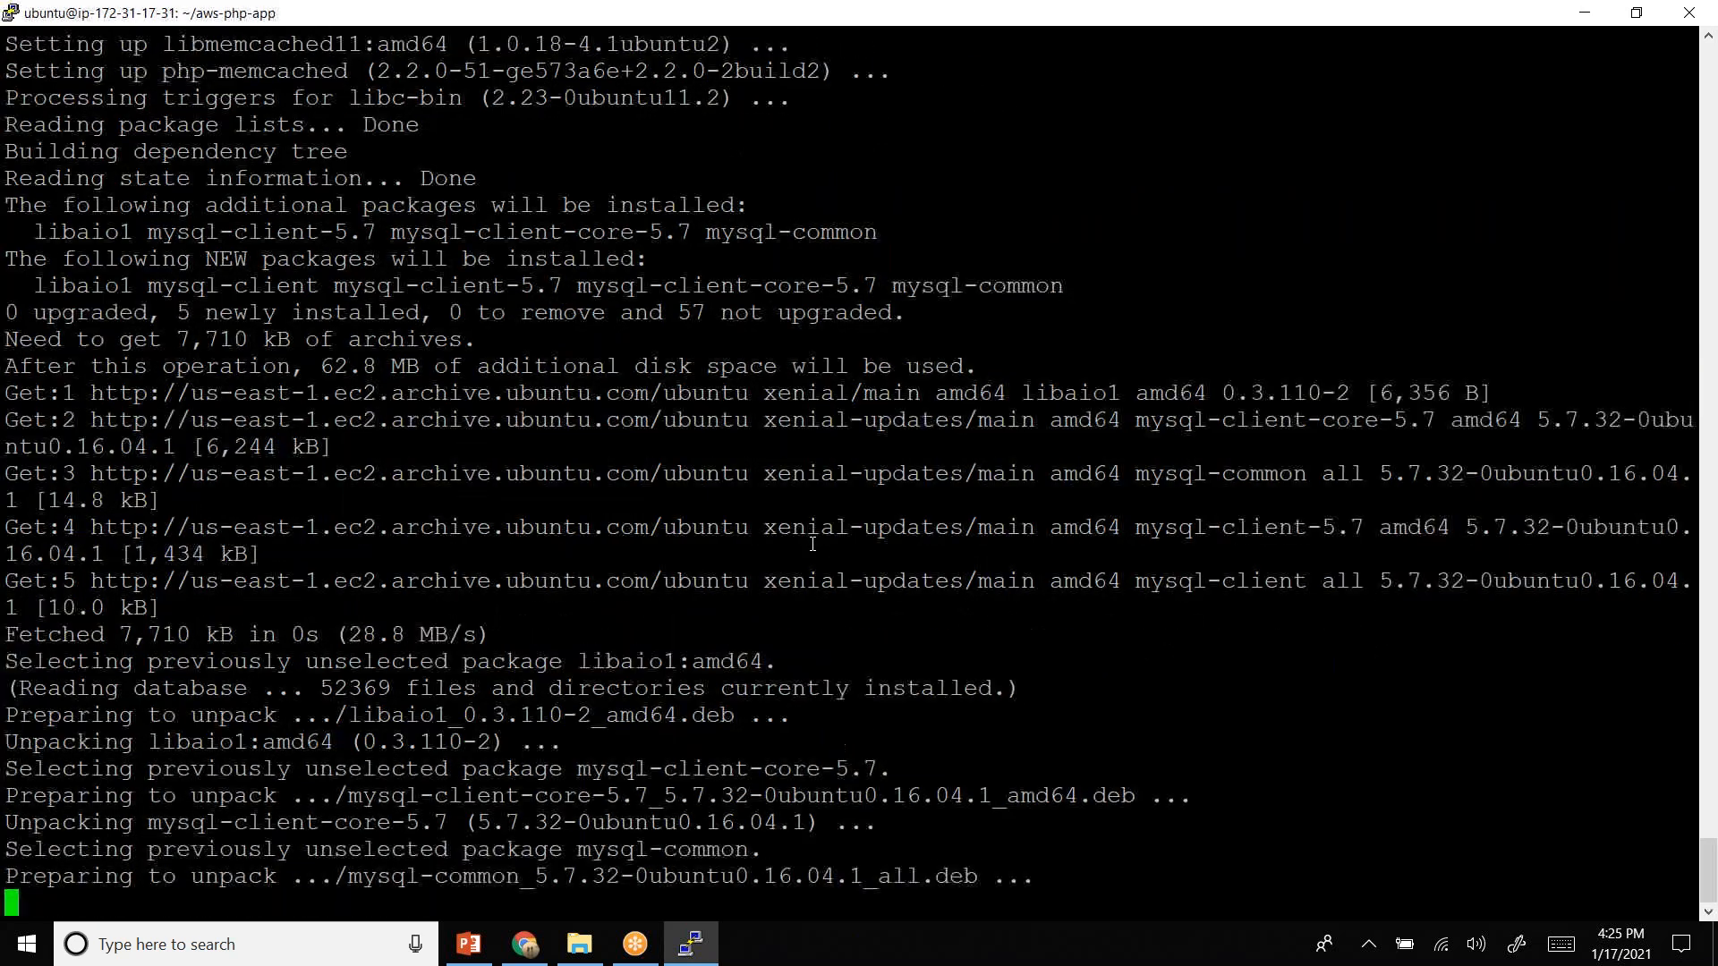
- Switch to the php-project presentation in PowerPoint and read the deployment commands in slide 2's notes that follow sh apt-get.sh
{"action": "key", "text": "alt+Tab"}
{"action": "key", "text": "alt+Tab"}
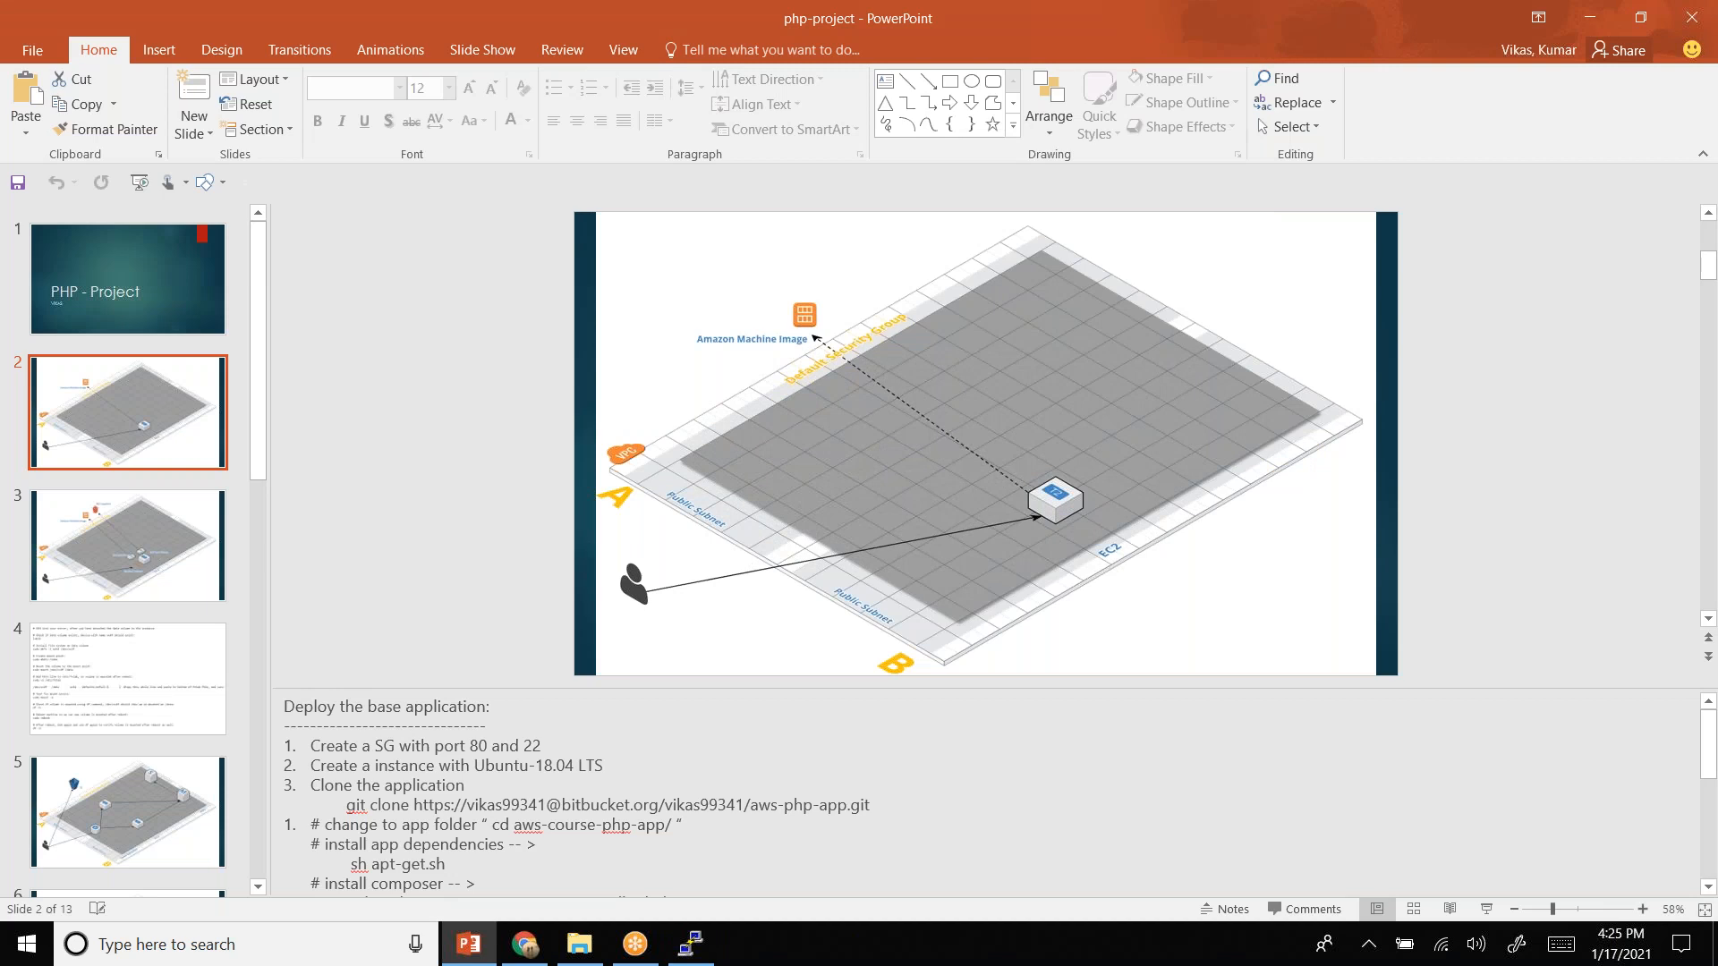
{"action": "scroll", "coordinate": [984, 792], "scroll_direction": "down", "scroll_amount": 5}
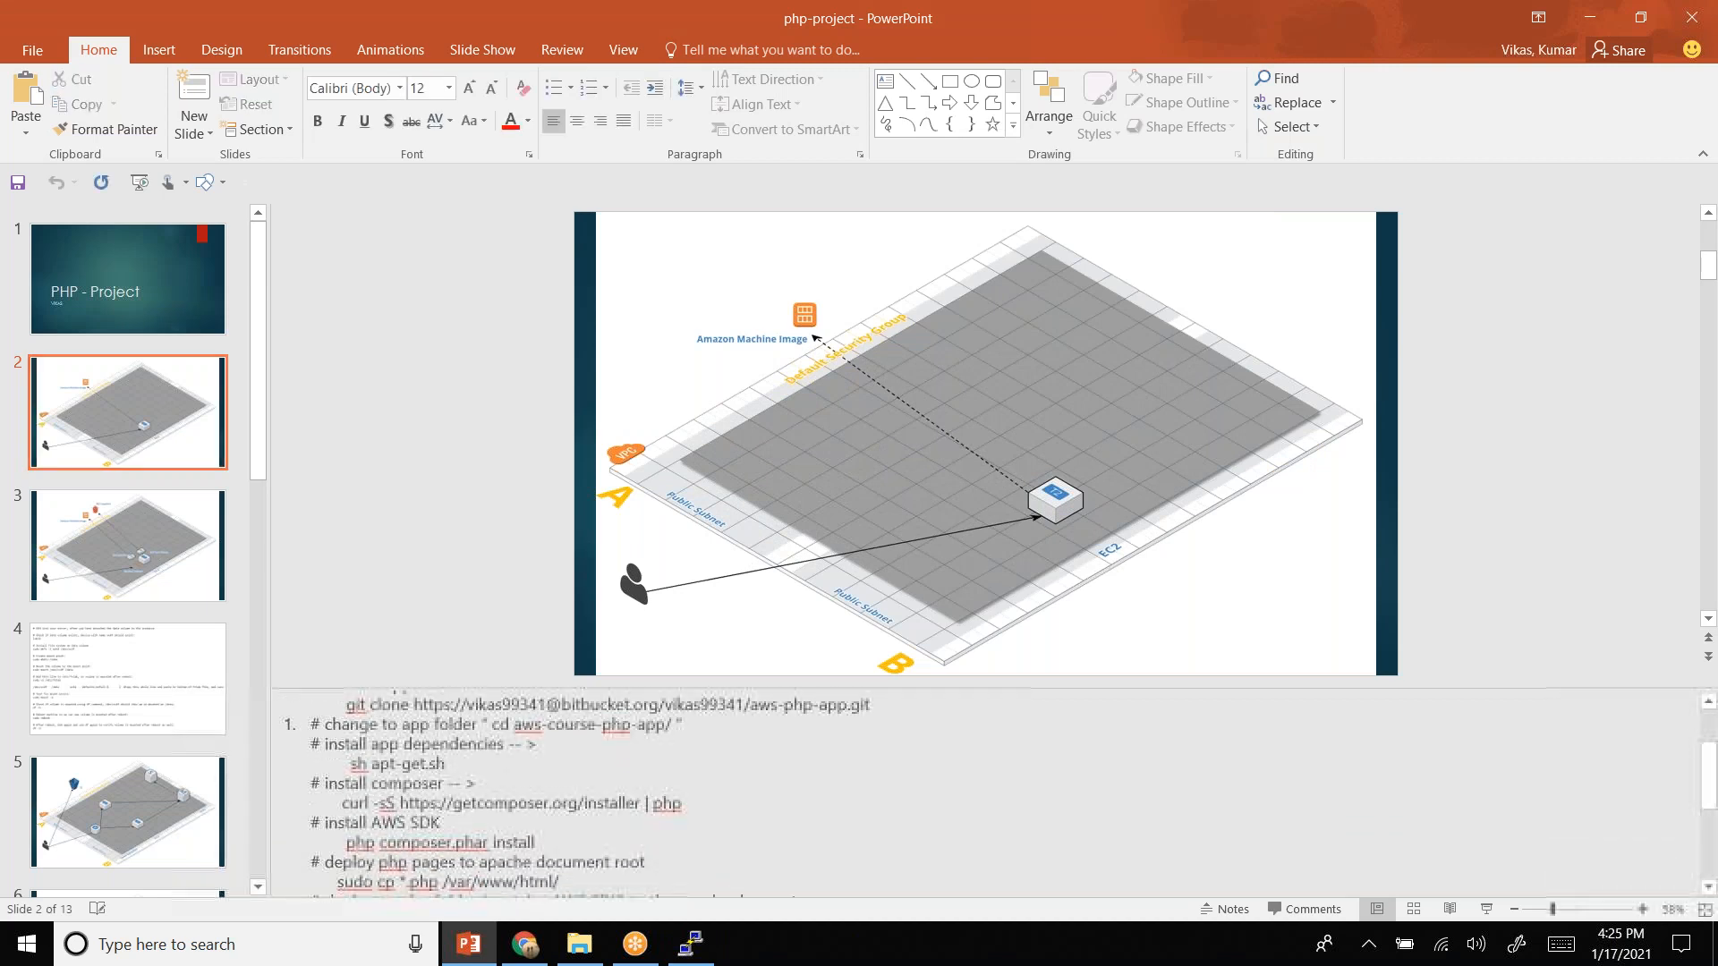
{"action": "scroll", "coordinate": [984, 792], "scroll_direction": "down", "scroll_amount": 2}
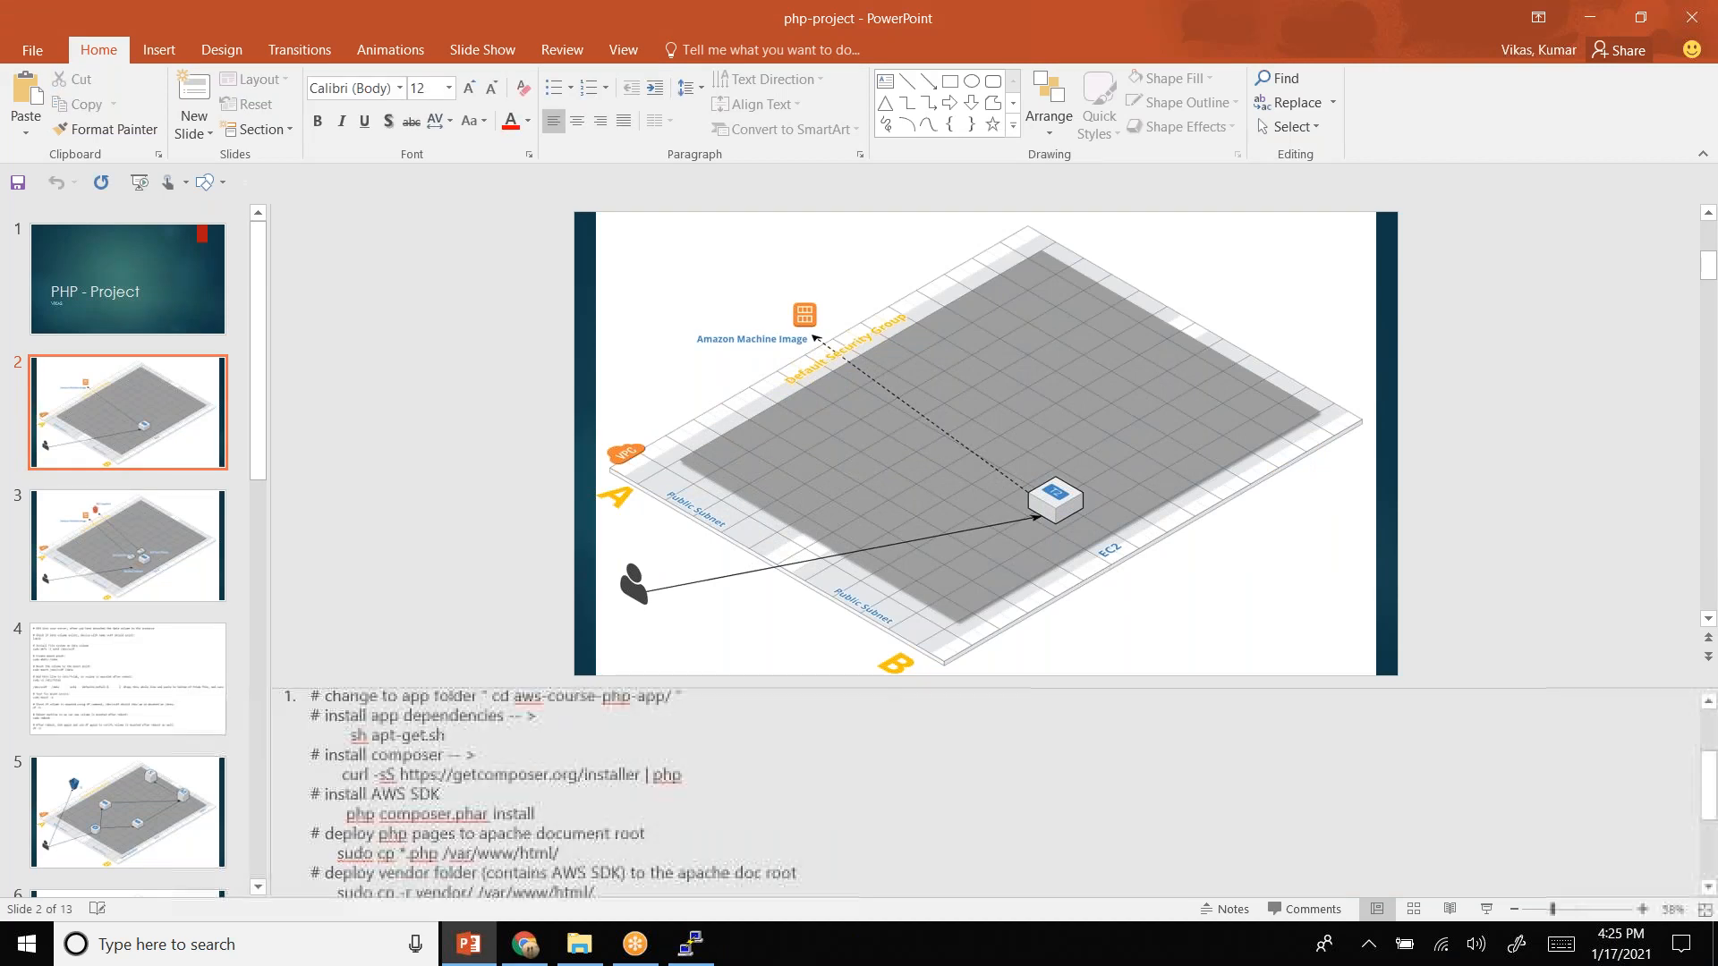